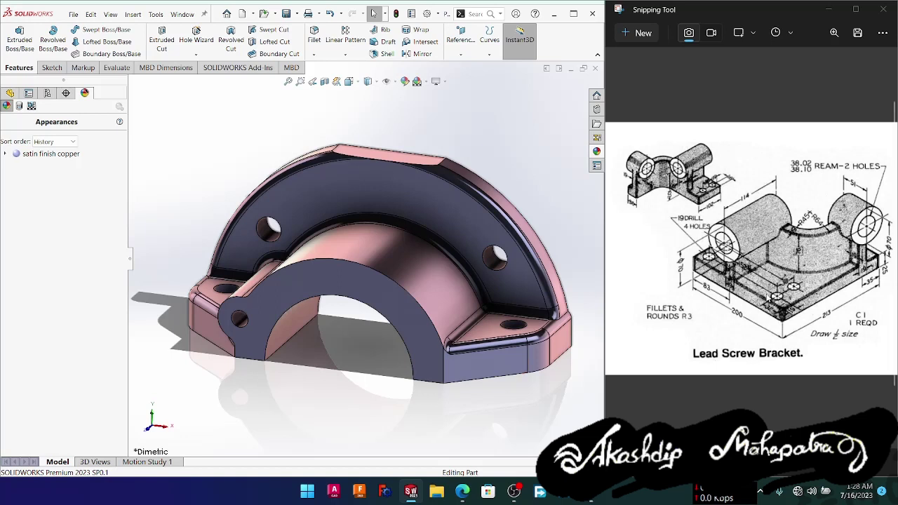
- Close the finished lead screw bracket part and create a new Part document (Part2)
middle_drag(538, 386, 522, 410)
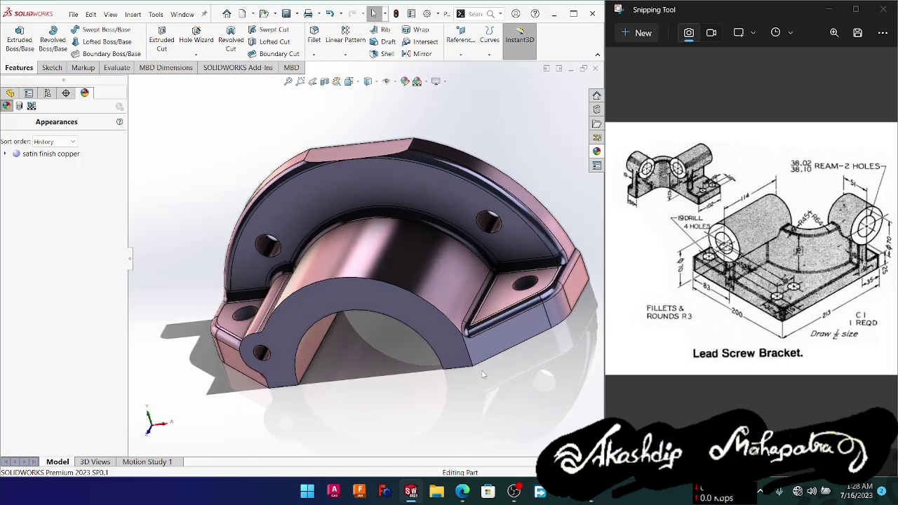
middle_drag(502, 389, 525, 321)
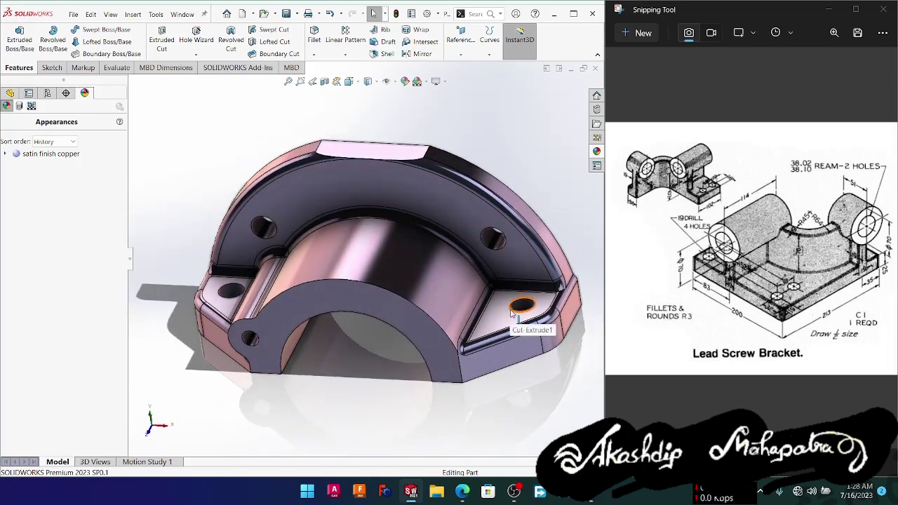
click(595, 69)
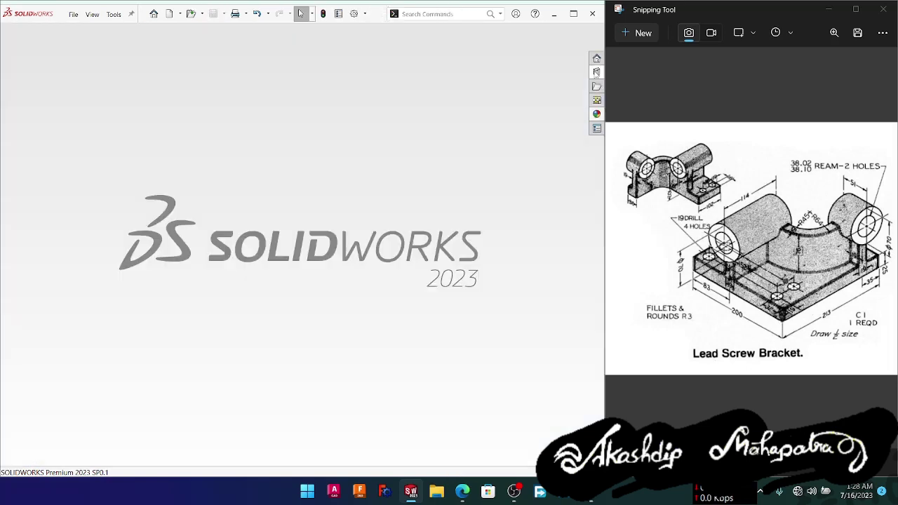
click(168, 14)
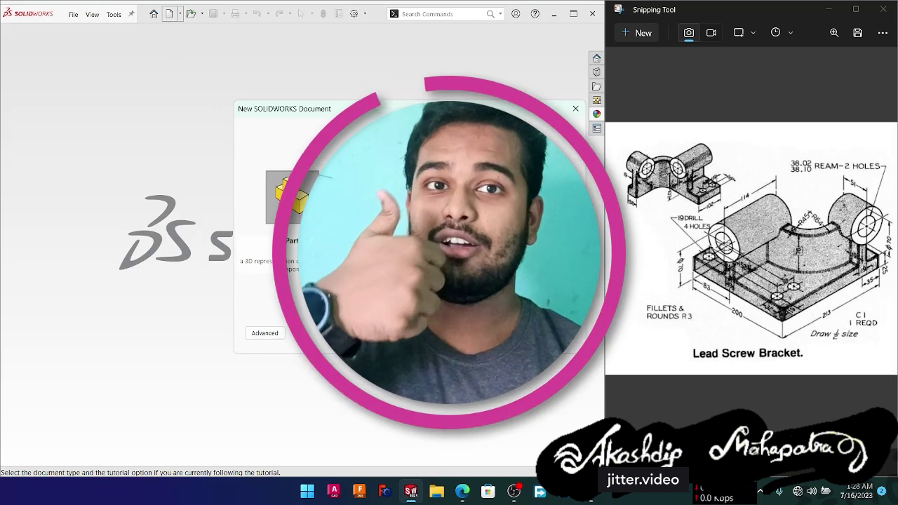
key(Return)
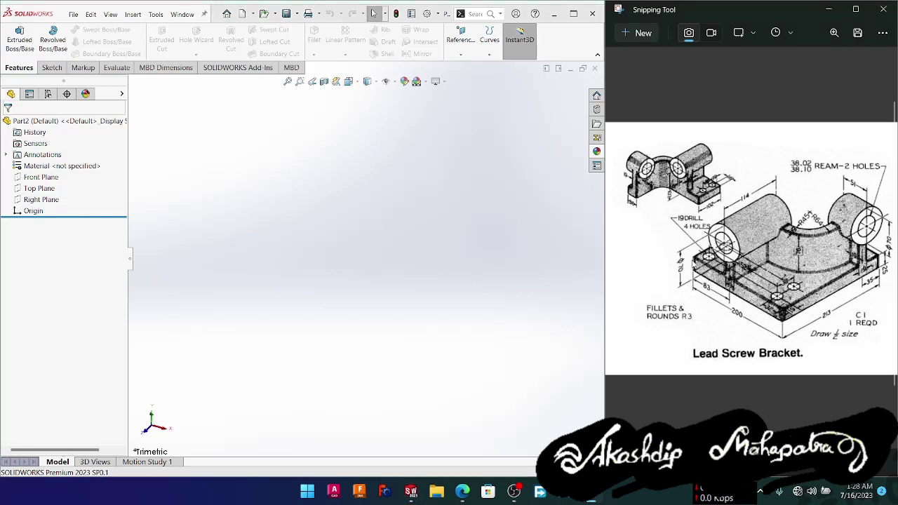
mouse_move(691, 261)
mouse_down()
mouse_move(745, 233)
mouse_move(778, 253)
mouse_move(837, 247)
mouse_move(822, 291)
mouse_move(734, 282)
mouse_move(719, 271)
mouse_up()
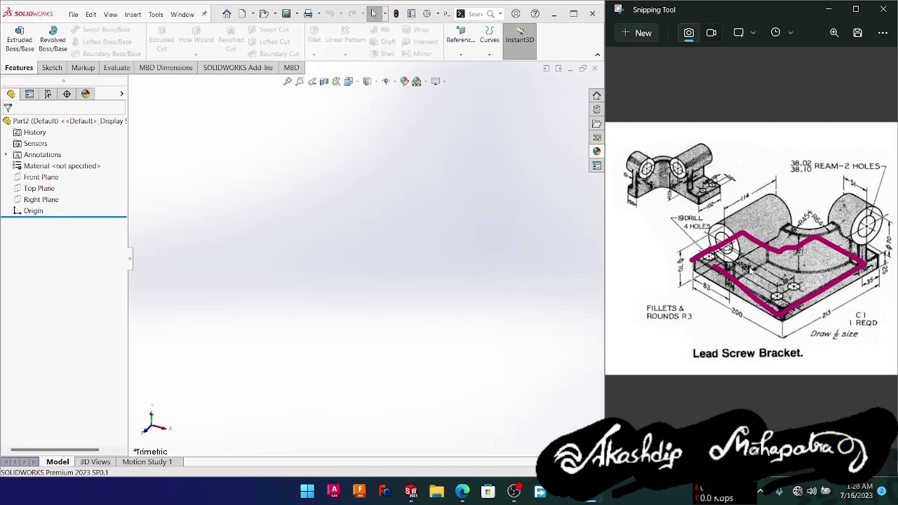
mouse_move(706, 189)
mouse_down()
mouse_move(645, 216)
mouse_move(696, 221)
mouse_move(740, 280)
mouse_move(749, 242)
mouse_up()
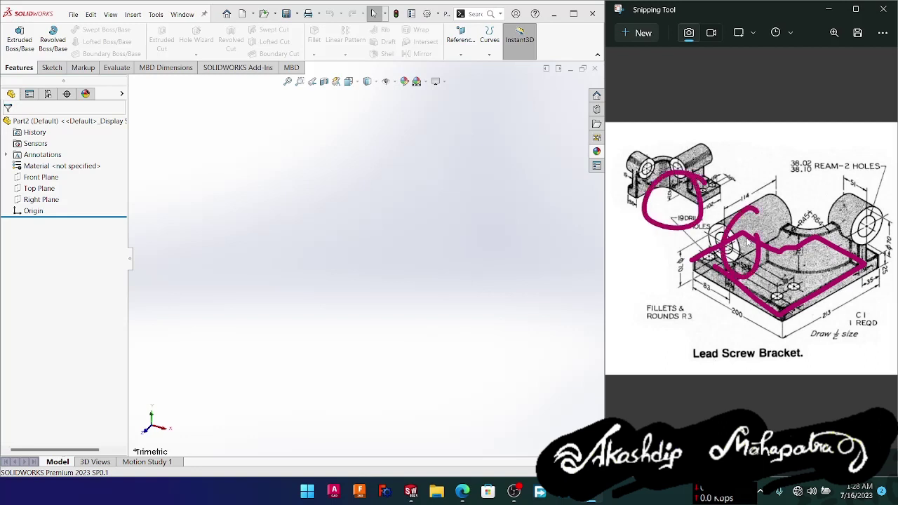
key(ctrl+z)
key(ctrl+z)
key(ctrl+z)
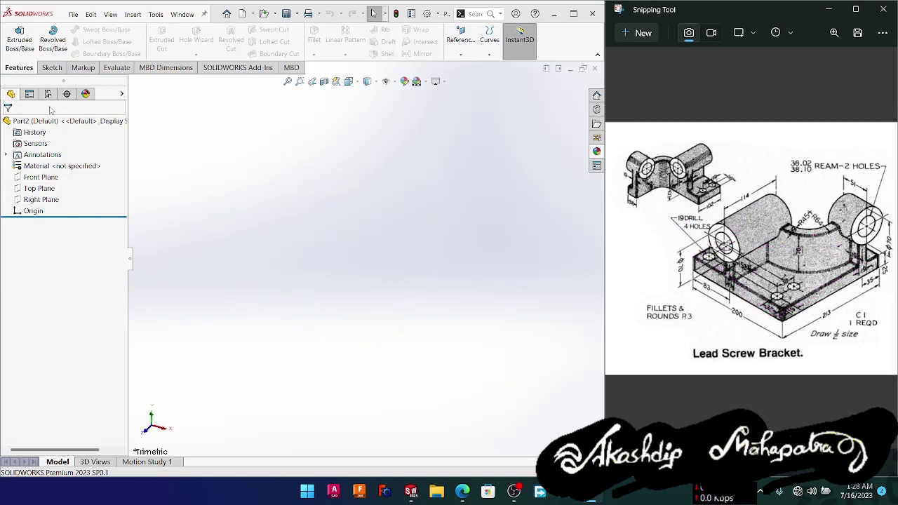
- Start a sketch on the Top Plane with the infinite-length Centerline tool
click(49, 68)
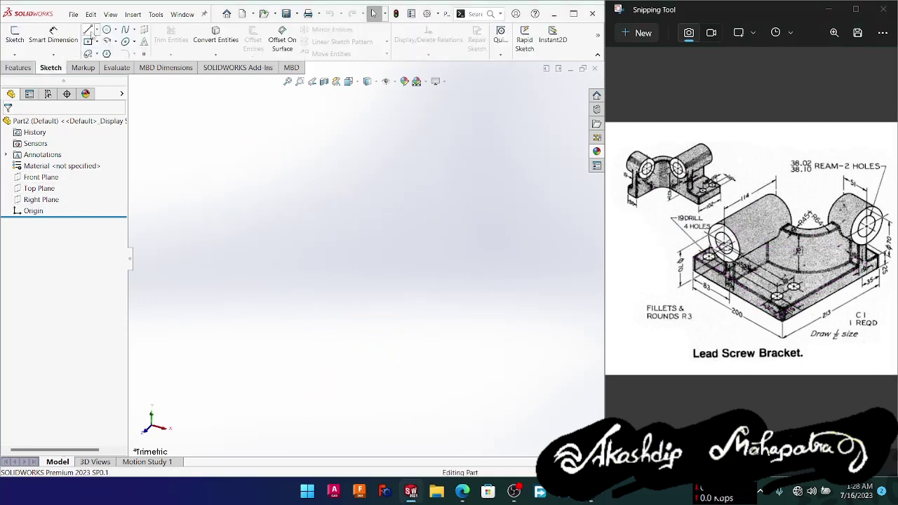
click(96, 30)
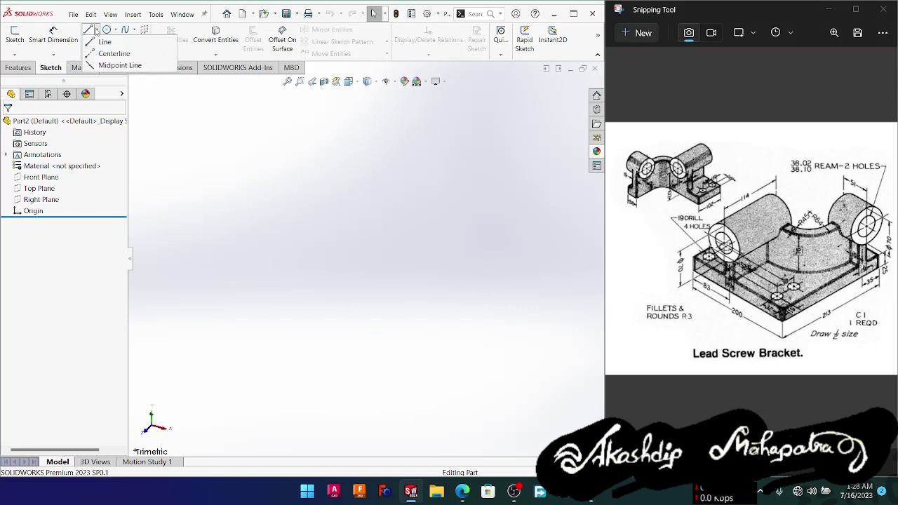
click(112, 54)
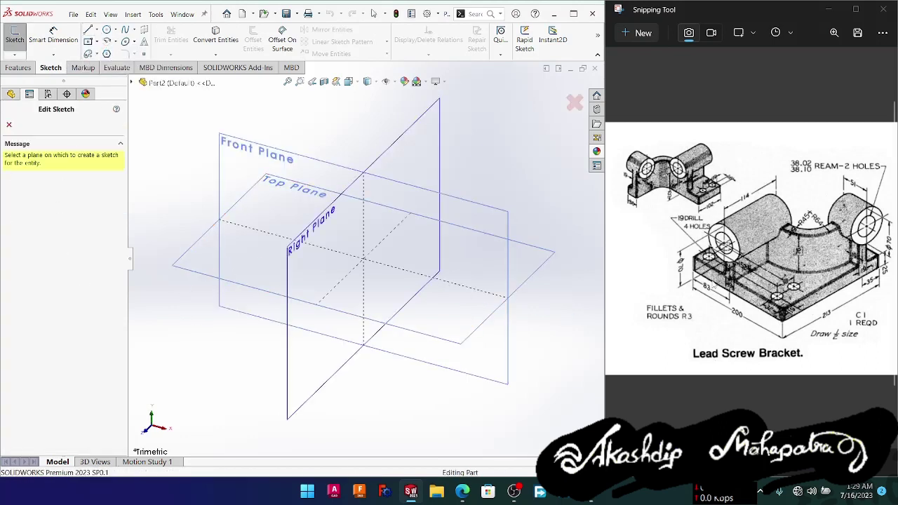
click(206, 258)
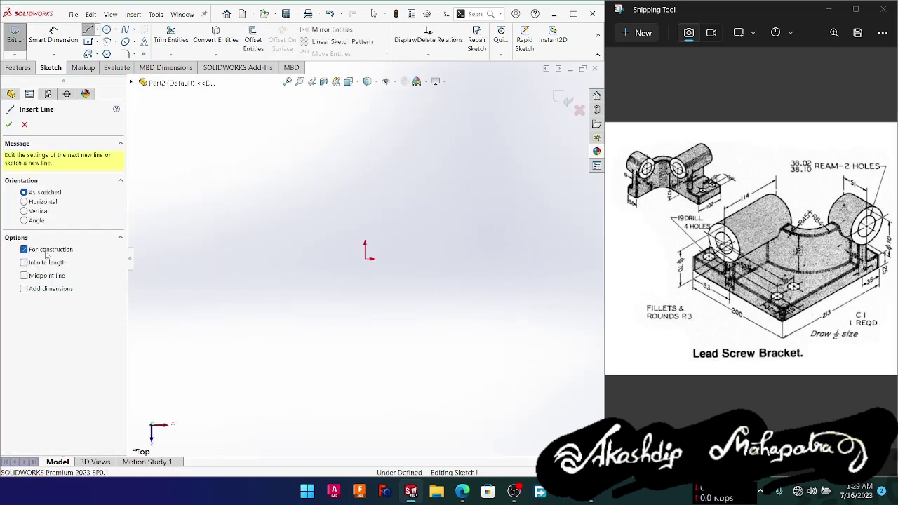
click(24, 263)
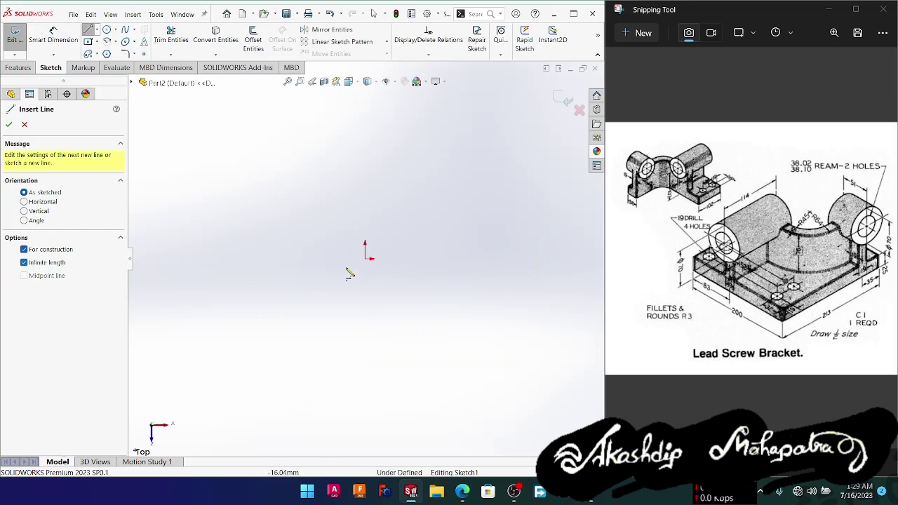
- Draw vertical and horizontal infinite centerlines crossing at the origin
click(365, 259)
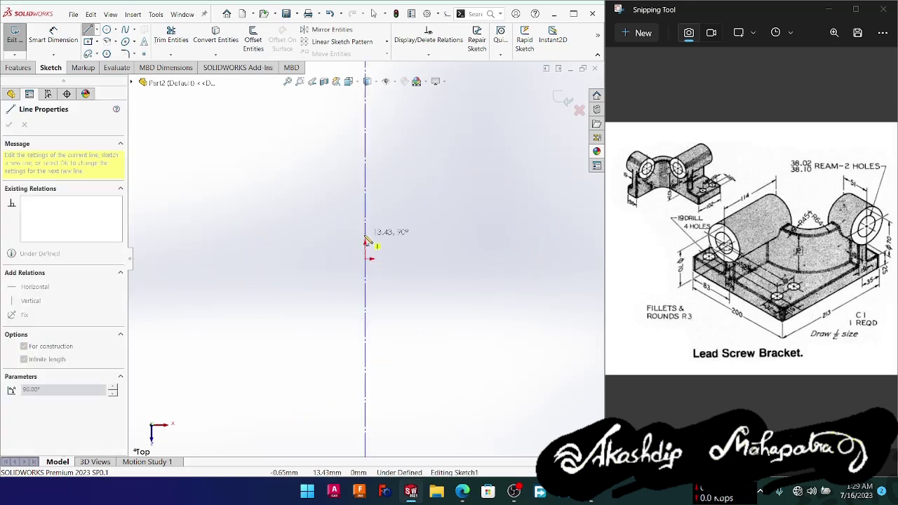
click(365, 242)
click(366, 259)
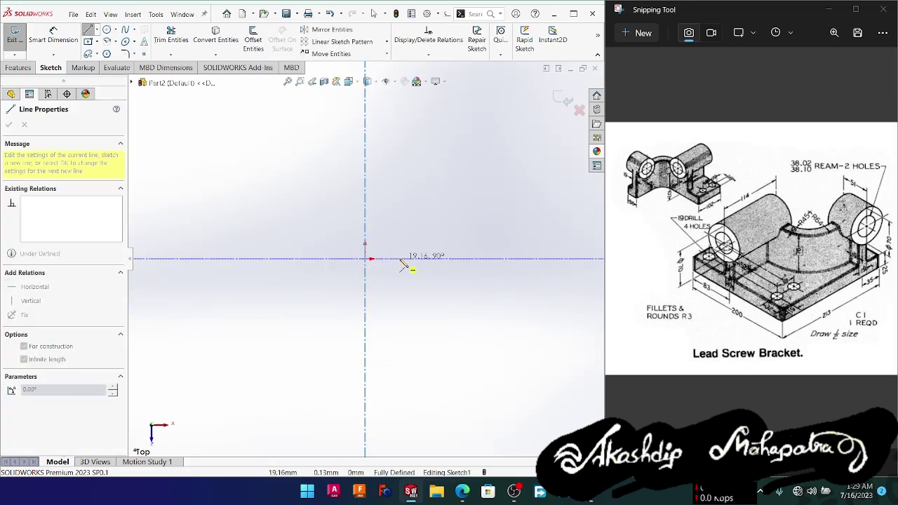
click(404, 262)
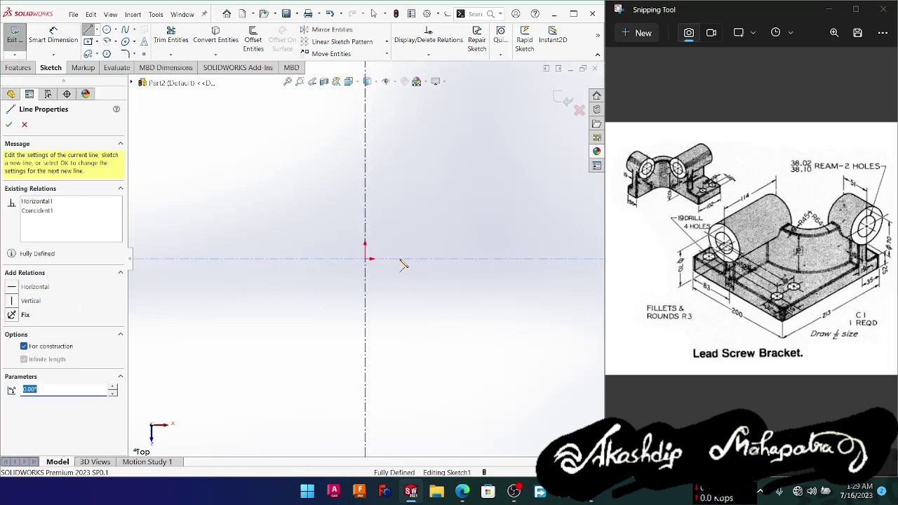
click(9, 124)
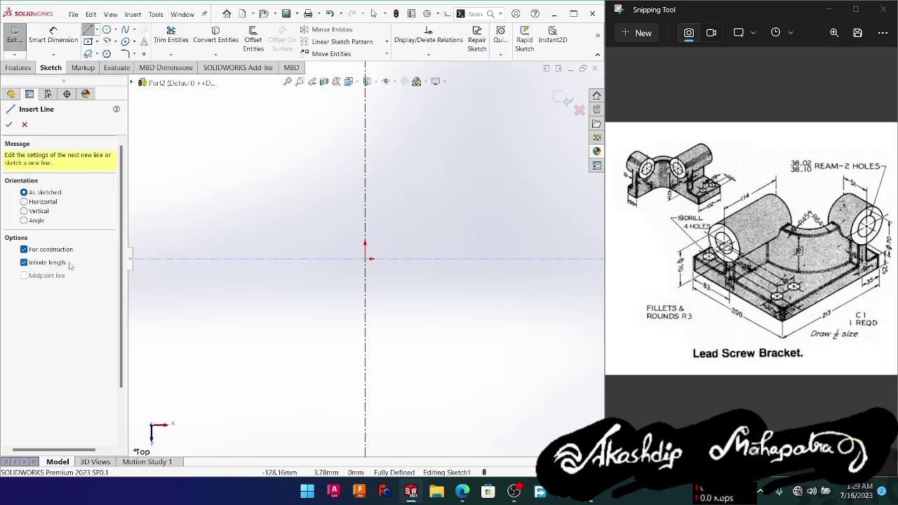
click(24, 263)
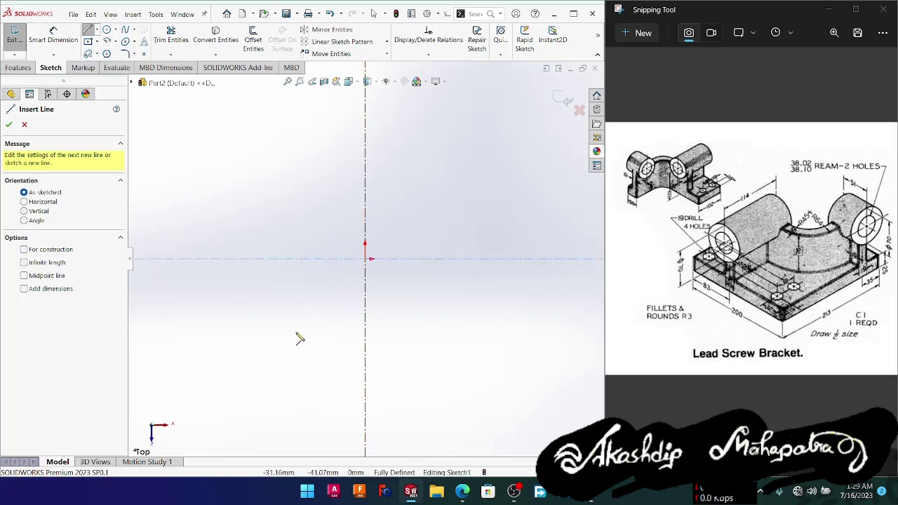
- Draw a closed six-line L-shaped outline around the centerlines
click(243, 294)
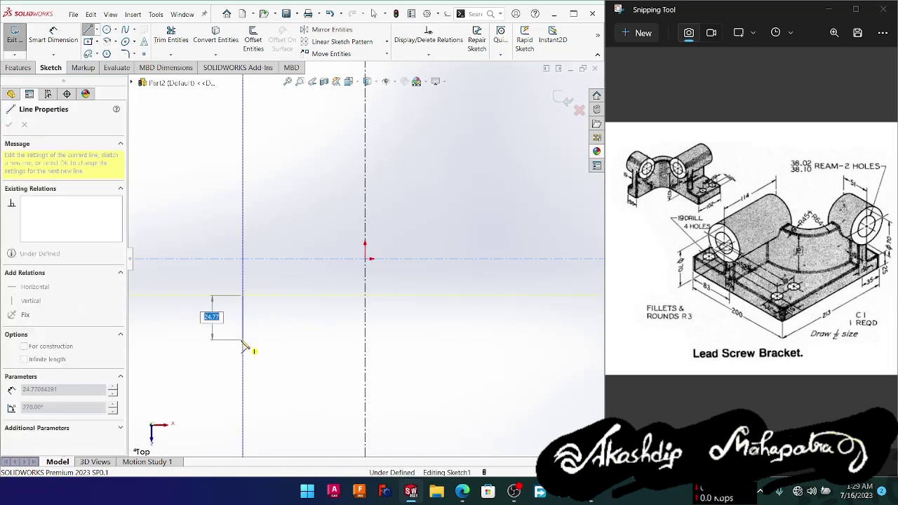
click(243, 340)
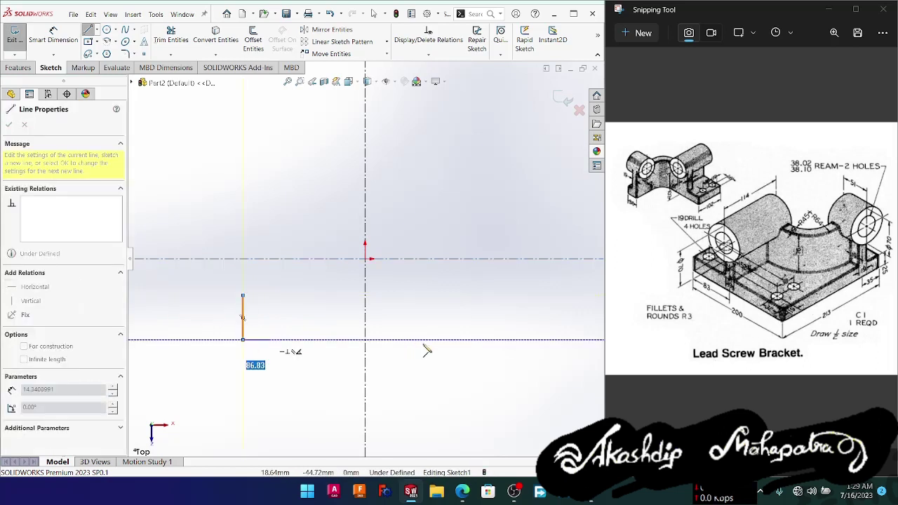
click(529, 340)
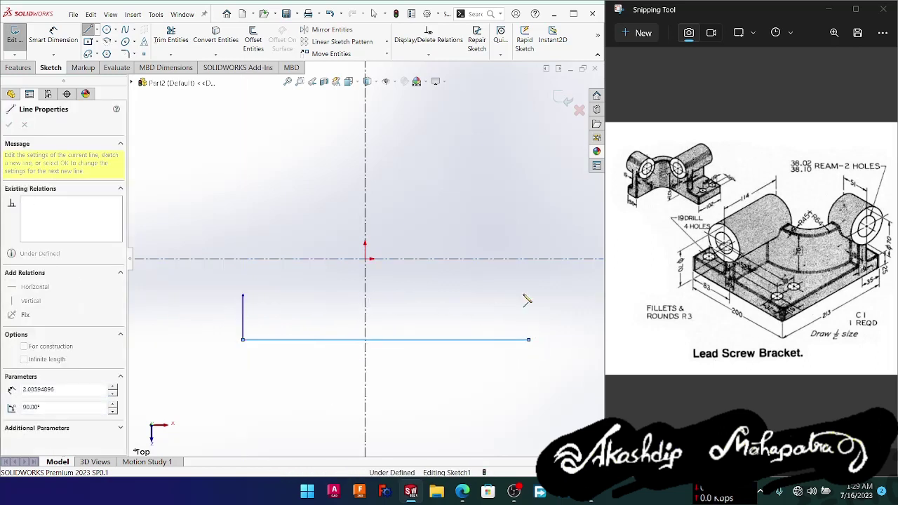
click(530, 186)
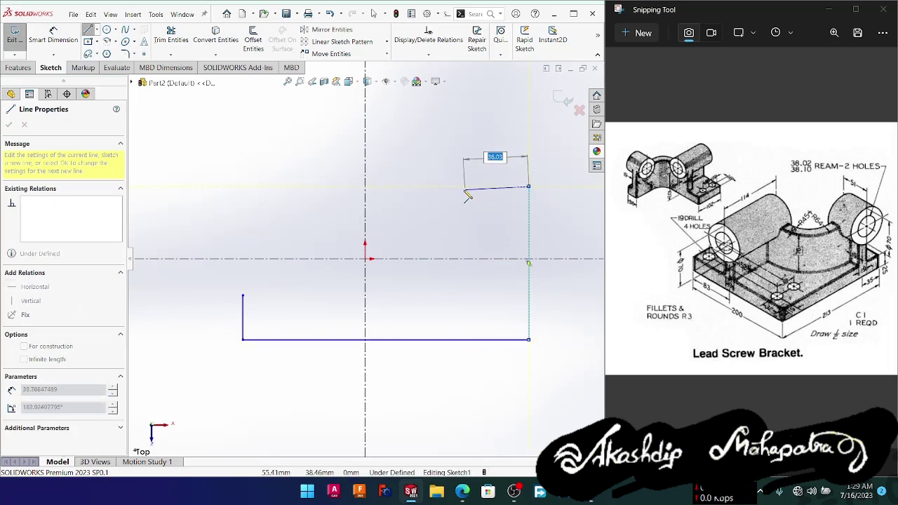
click(456, 186)
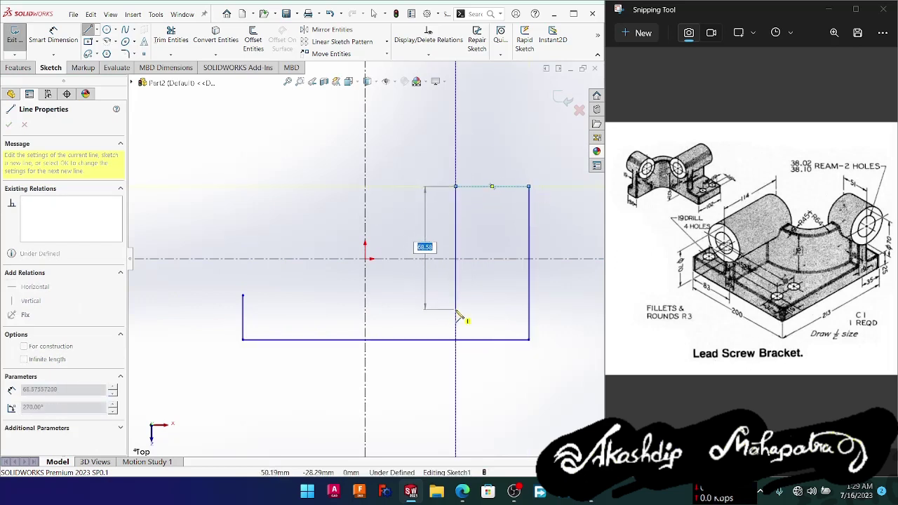
click(455, 309)
click(242, 296)
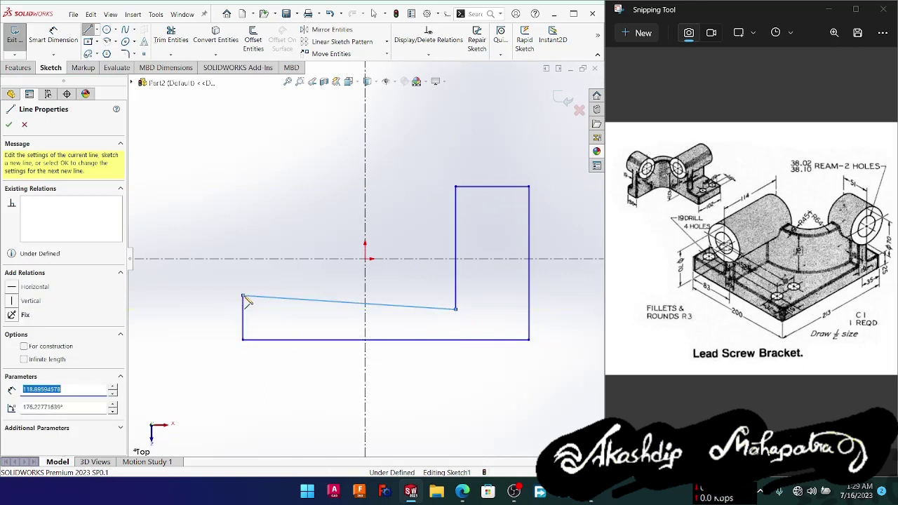
- Make the slanted closing line horizontal and compare the outline with the reference drawing
click(251, 296)
click(271, 255)
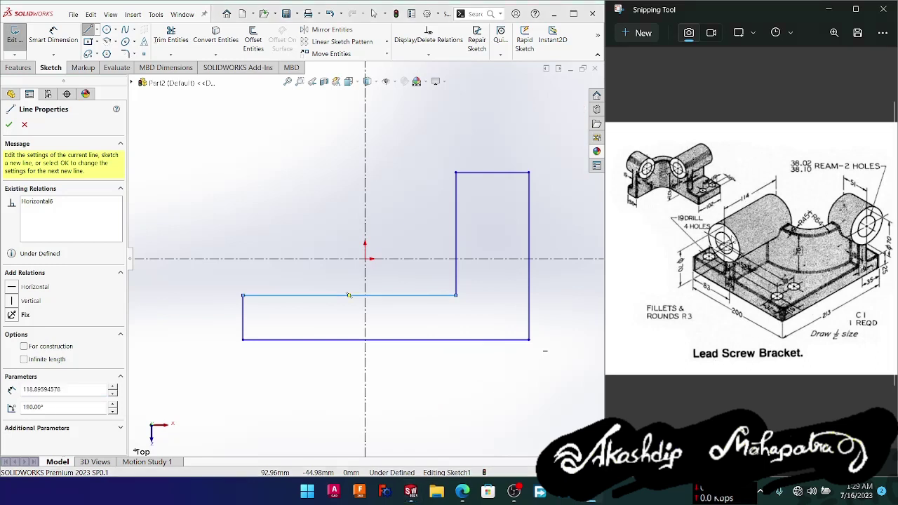
mouse_move(733, 234)
mouse_down()
mouse_move(691, 262)
mouse_move(740, 280)
mouse_move(784, 310)
mouse_move(869, 258)
mouse_move(870, 269)
mouse_move(869, 256)
mouse_move(832, 242)
mouse_move(789, 270)
mouse_move(734, 238)
mouse_up()
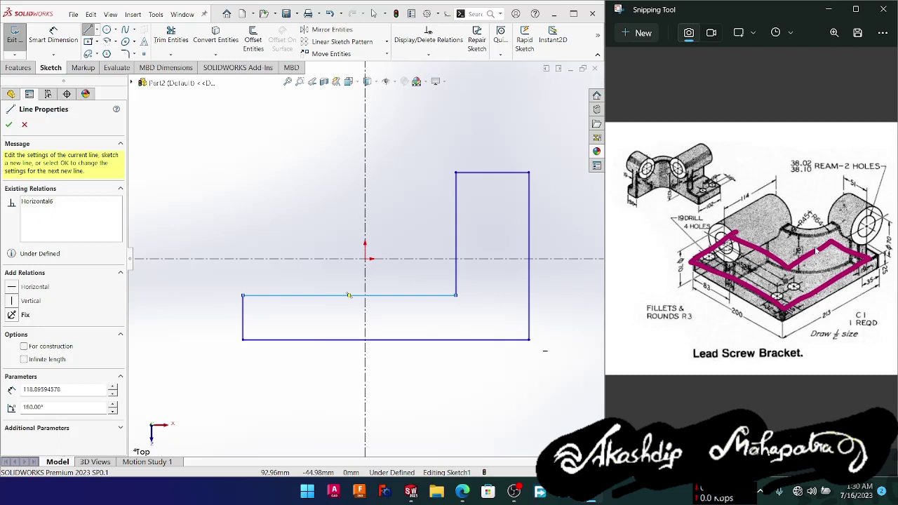
mouse_move(816, 250)
mouse_down()
mouse_move(746, 280)
mouse_move(805, 260)
mouse_up()
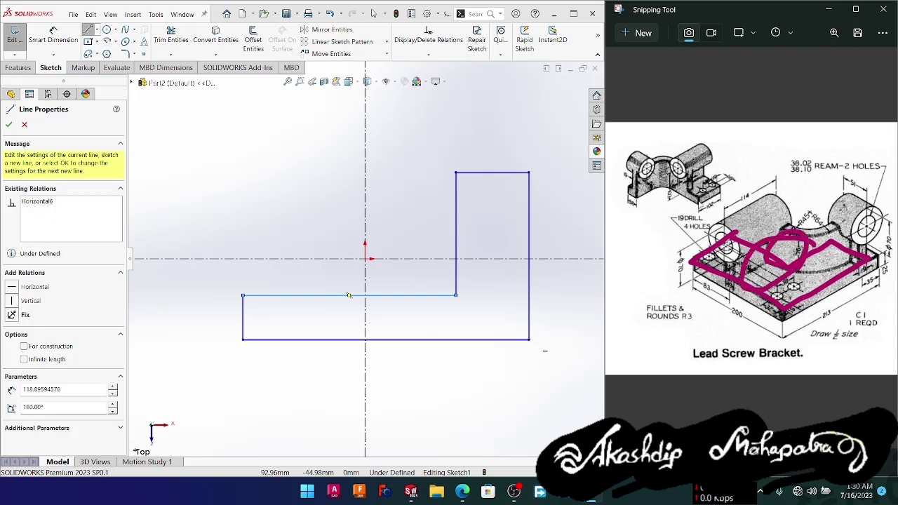
drag(701, 204, 649, 184)
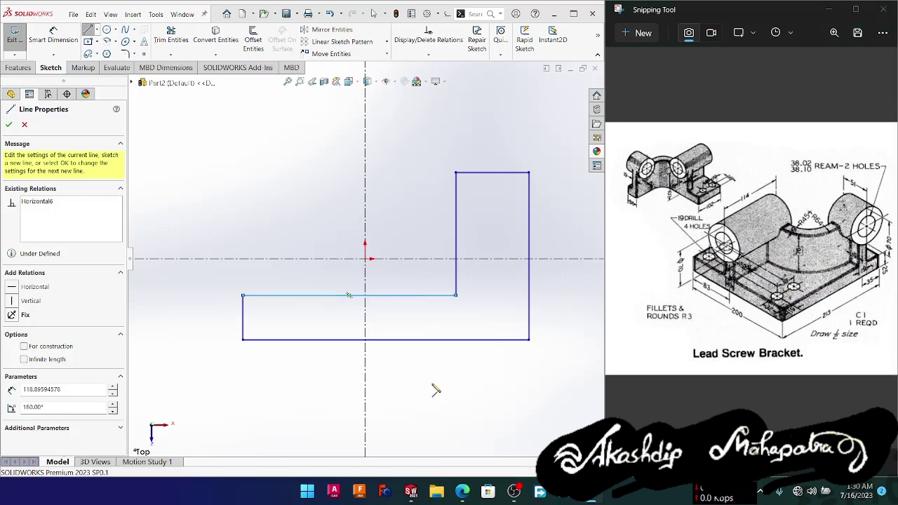
right_drag(430, 391, 429, 388)
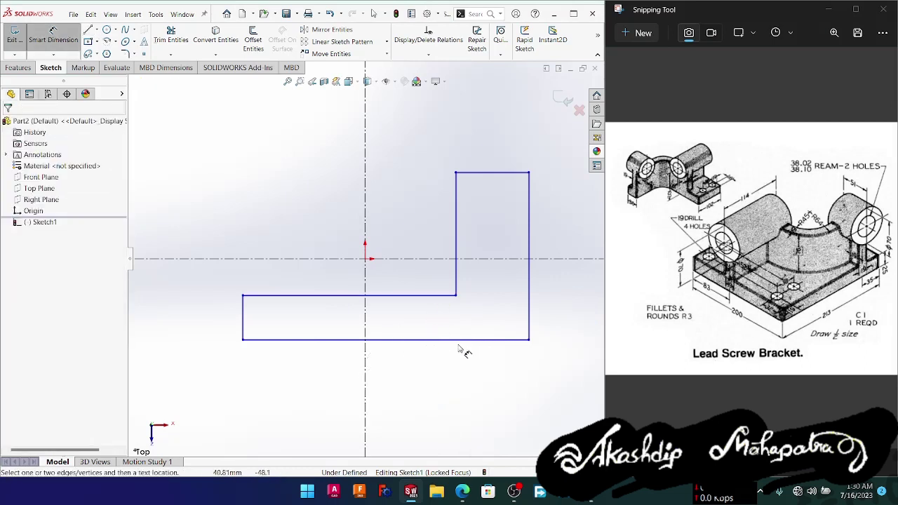
- Dimension the bottom line 200 and the right vertical line 213
click(406, 339)
click(404, 377)
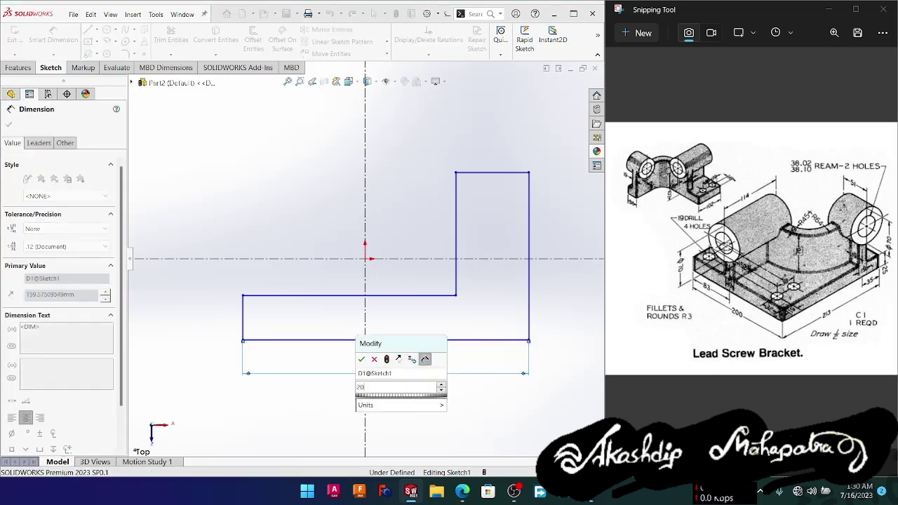
text(200)
key(Return)
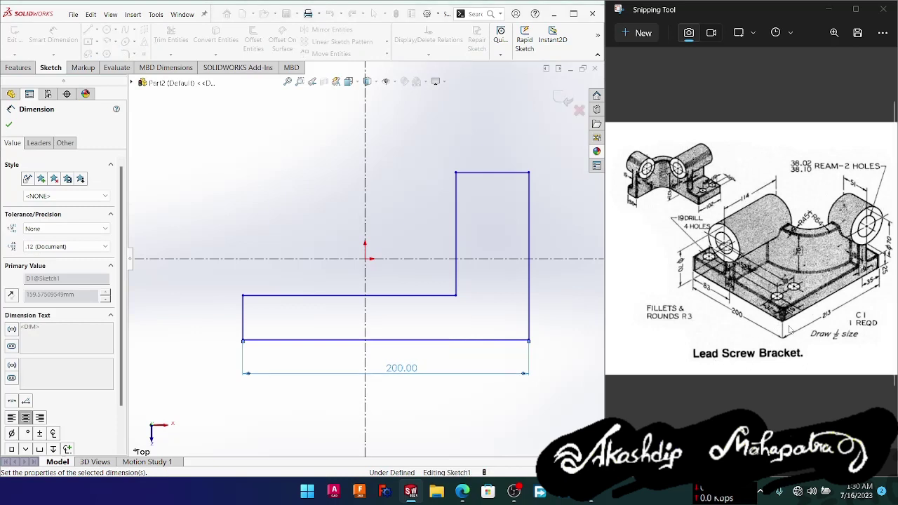
click(530, 302)
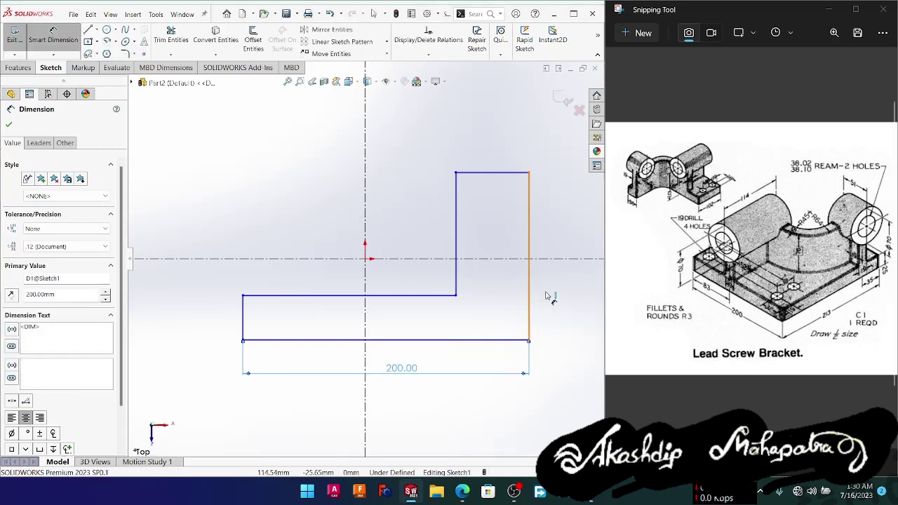
click(553, 298)
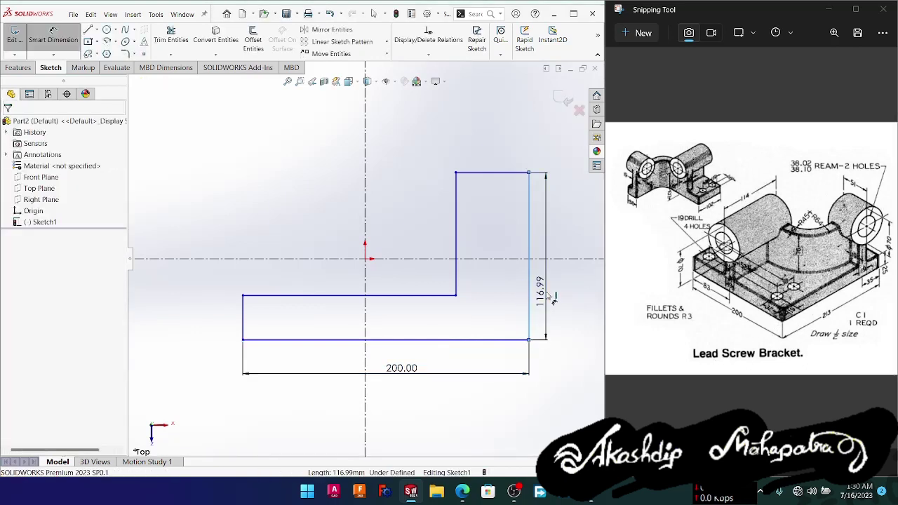
text(21)
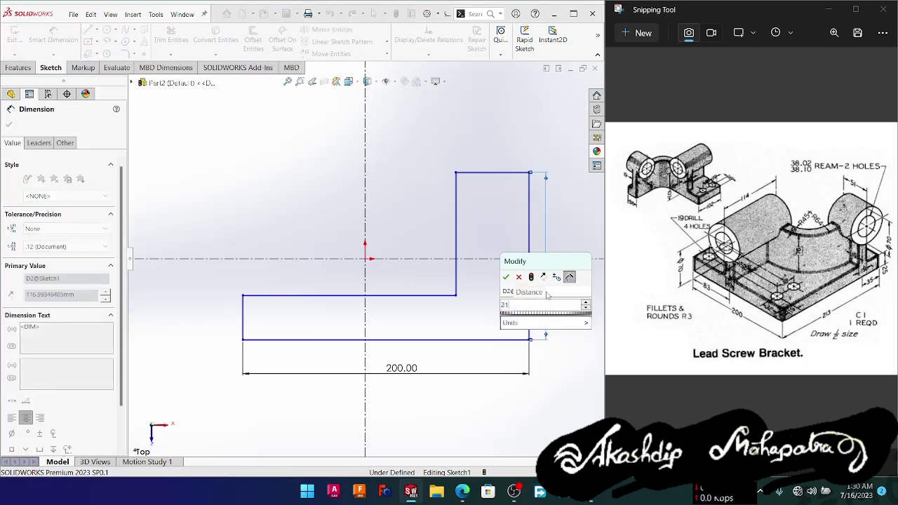
text(3)
key(Return)
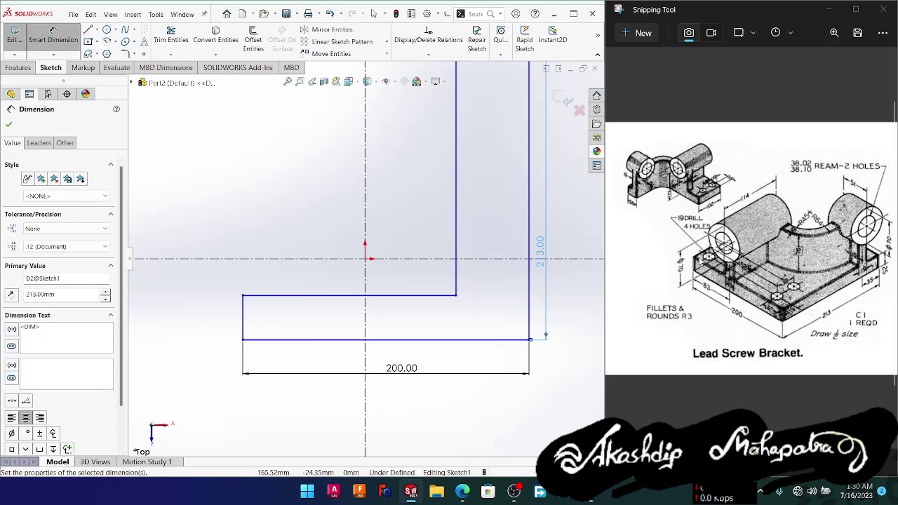
- Dimension the left vertical side 102
drag(734, 231, 706, 258)
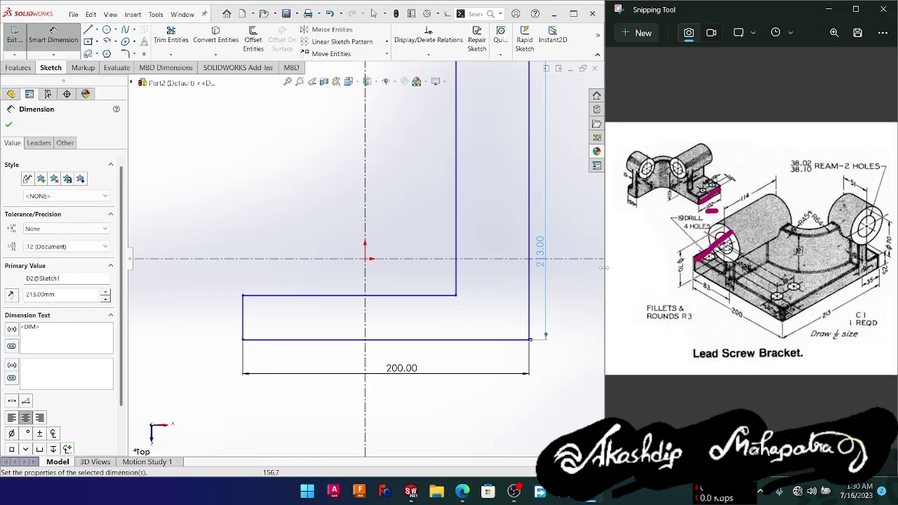
click(416, 317)
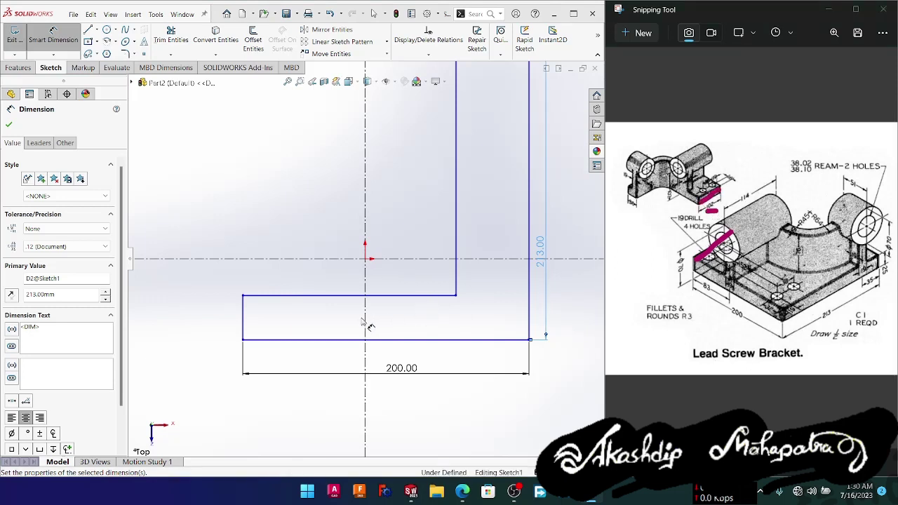
click(243, 317)
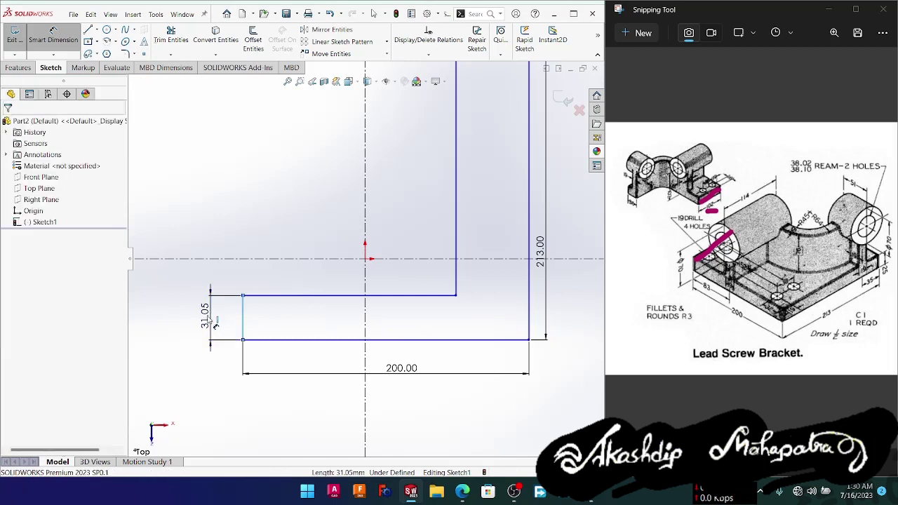
click(213, 323)
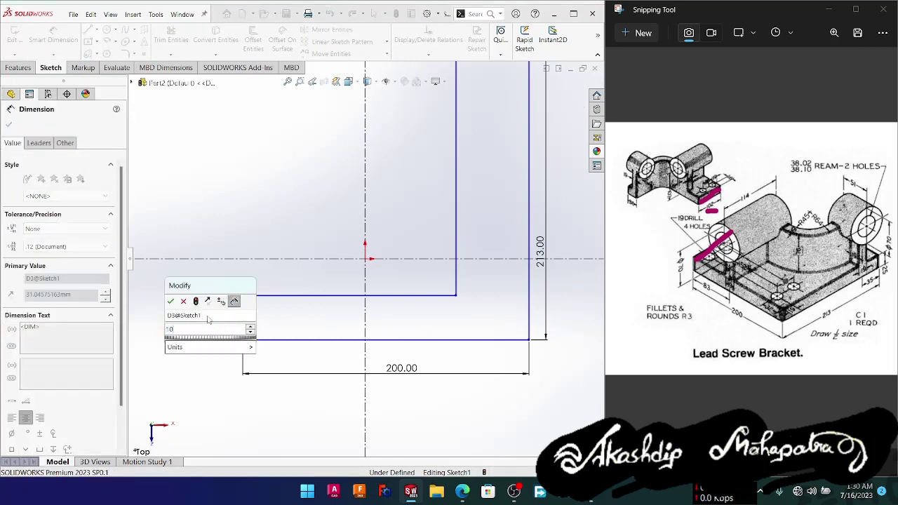
text(102)
key(Return)
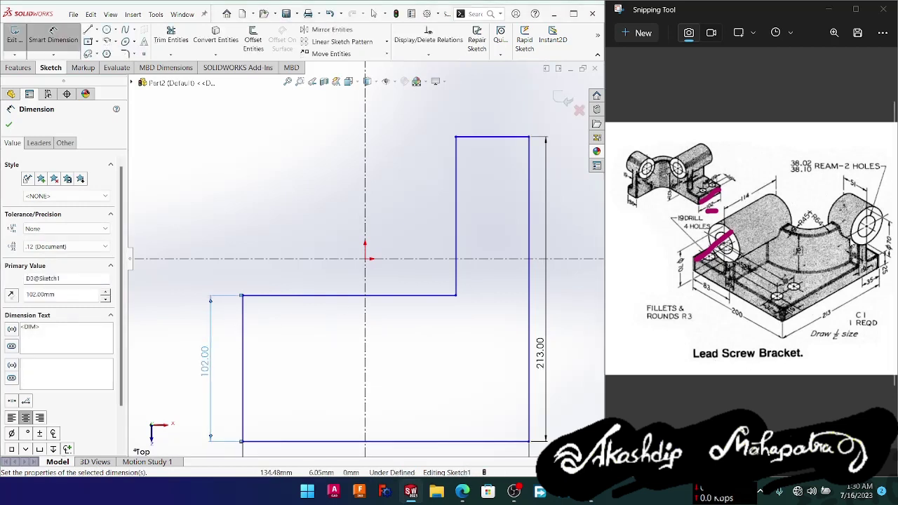
- Dimension the upright's width between its inner and outer lines as 38
drag(839, 237, 870, 256)
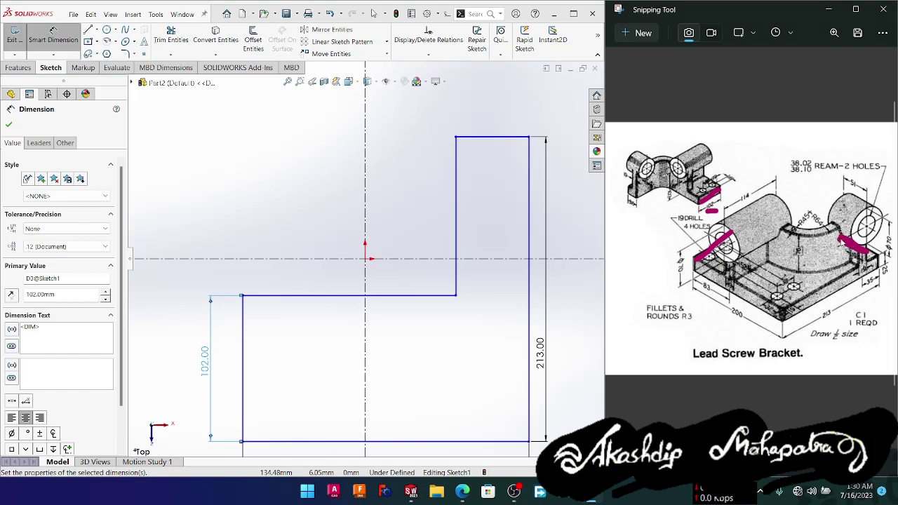
drag(623, 206, 641, 216)
ctrl+scroll(637, 218, up, 5)
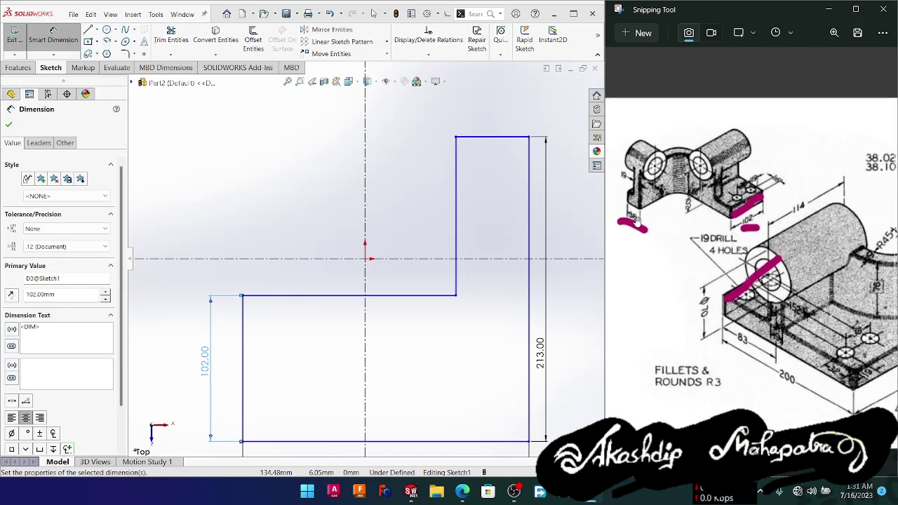
ctrl+scroll(638, 273, up, 1)
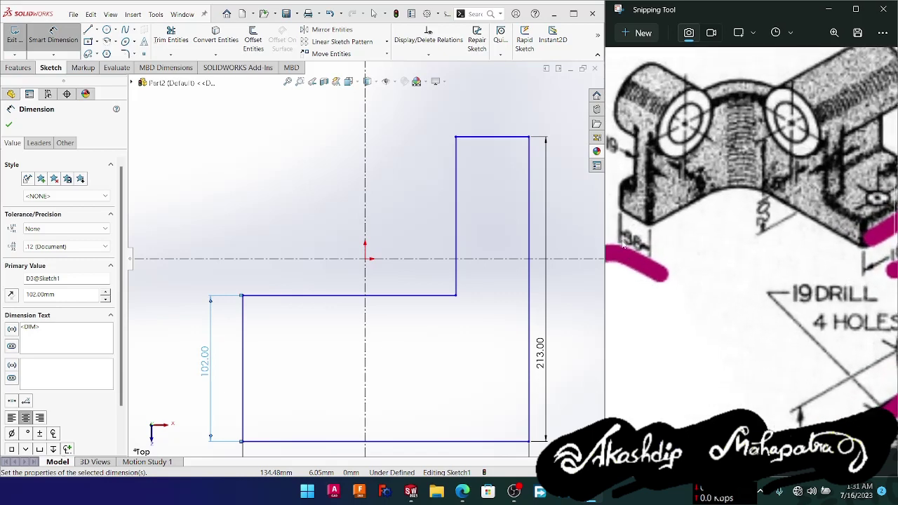
ctrl+scroll(660, 275, down, 6)
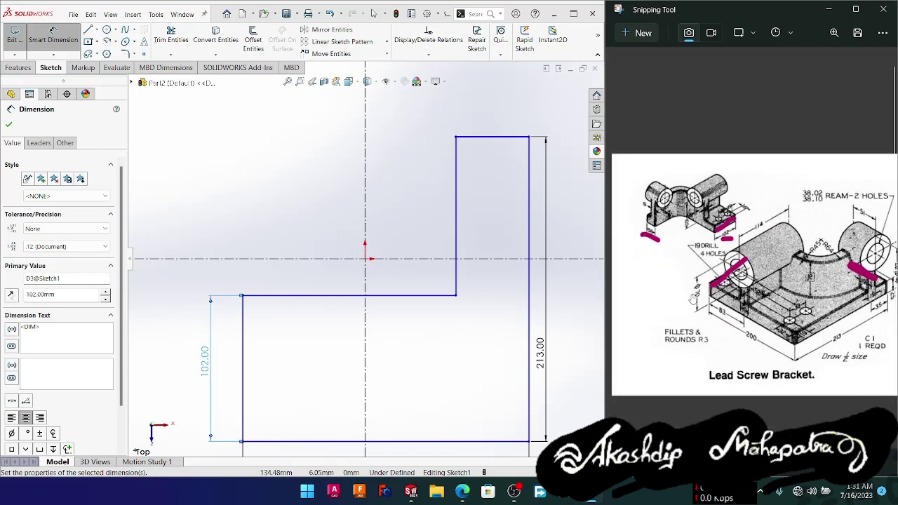
ctrl+scroll(763, 300, up, 1)
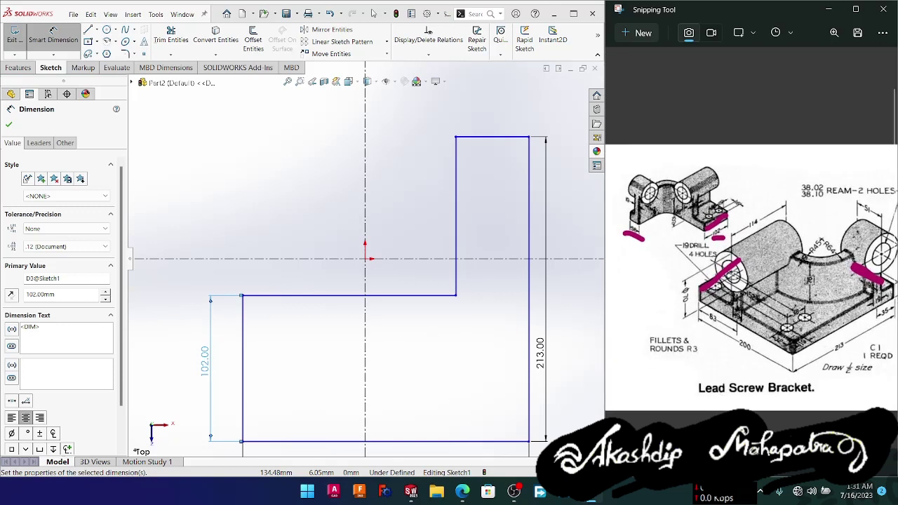
scroll(745, 362, right, 1)
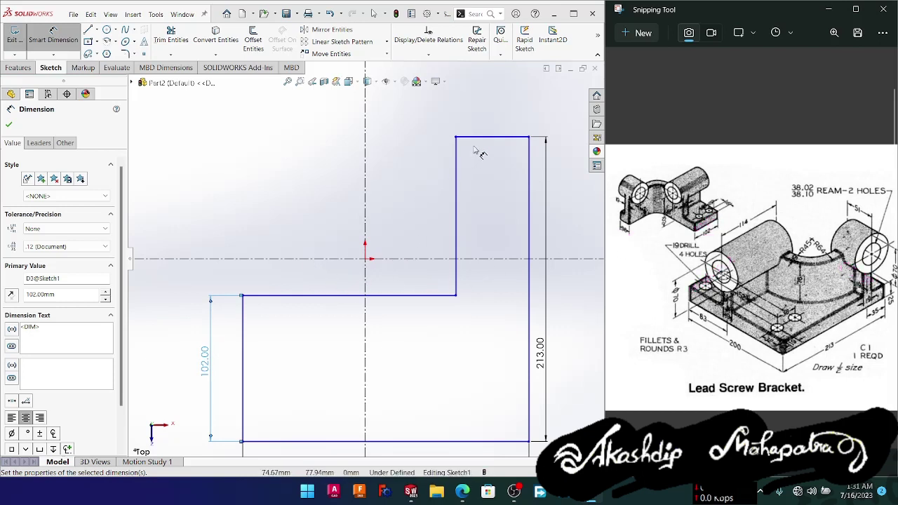
click(458, 171)
click(529, 182)
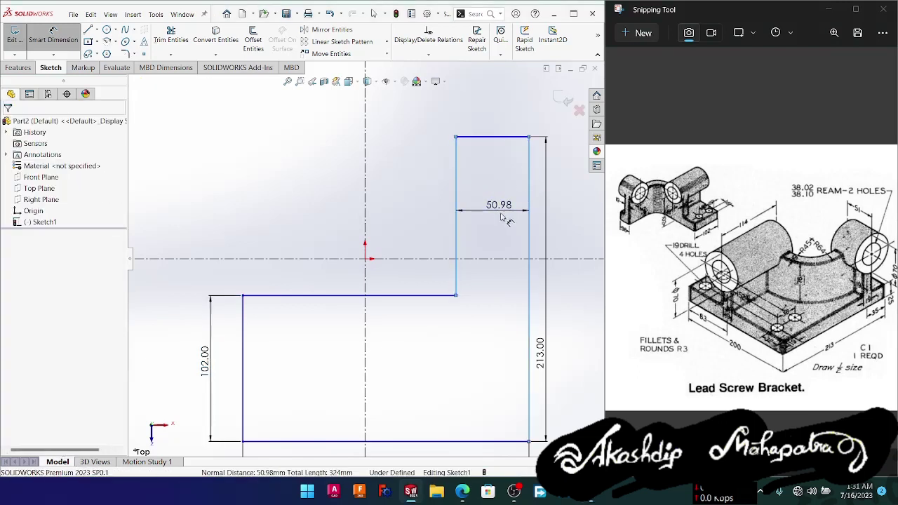
click(501, 217)
text(38)
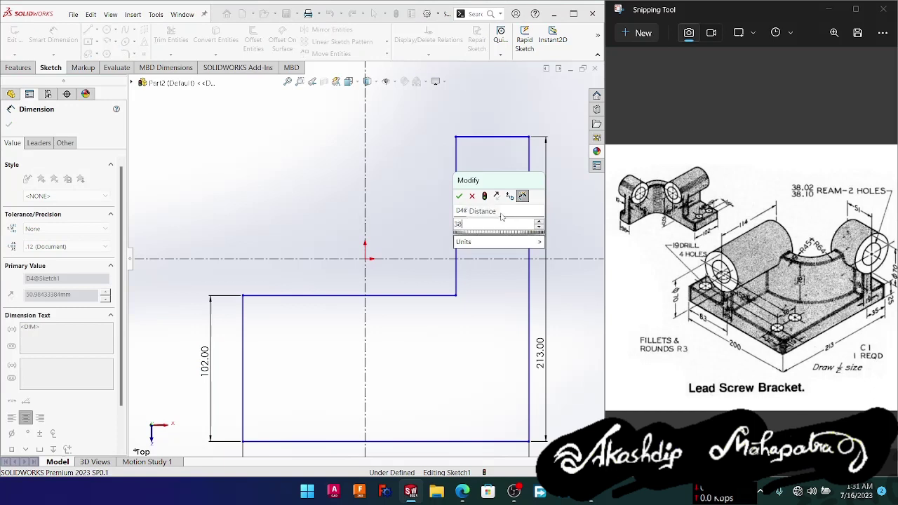
key(Return)
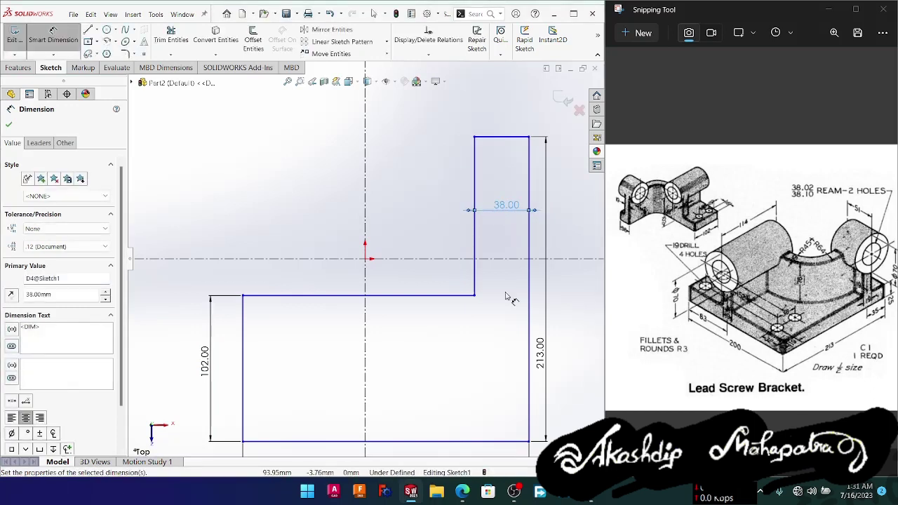
key(Escape)
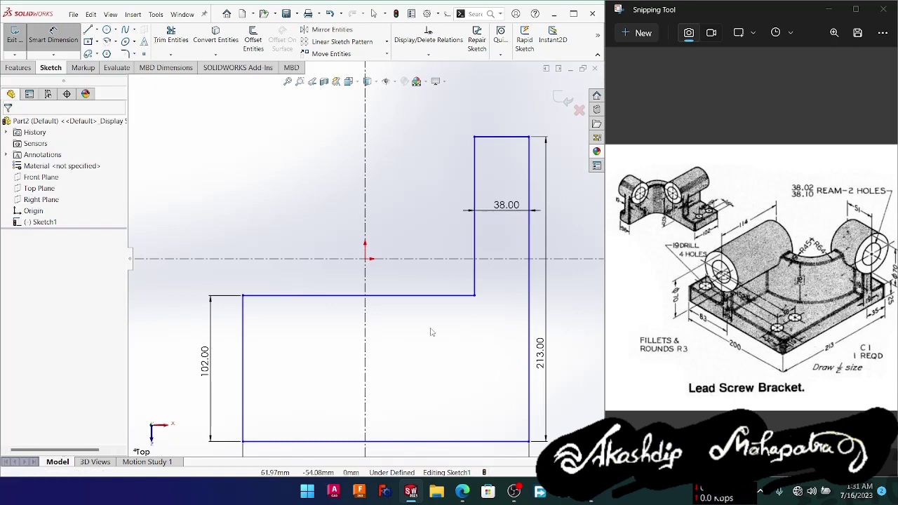
- Make the profile's inner corner point coincident with the origin
click(474, 296)
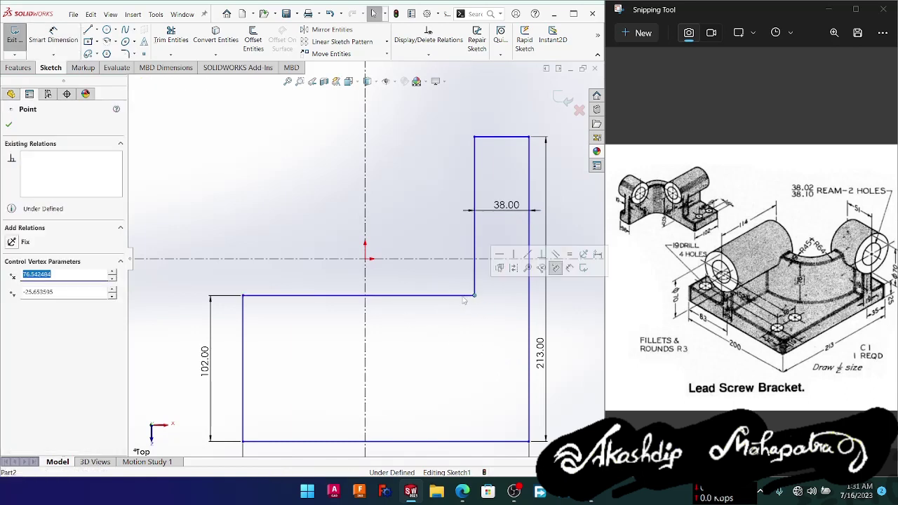
ctrl+click(365, 260)
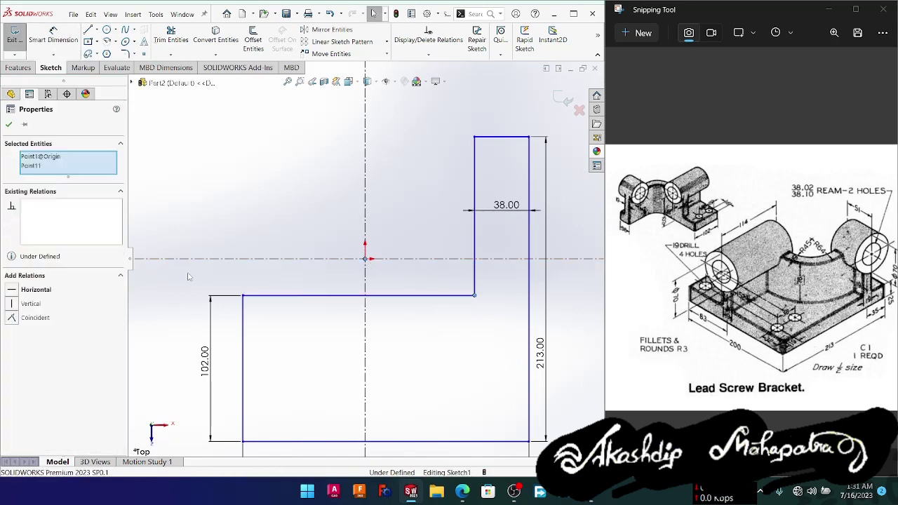
click(34, 317)
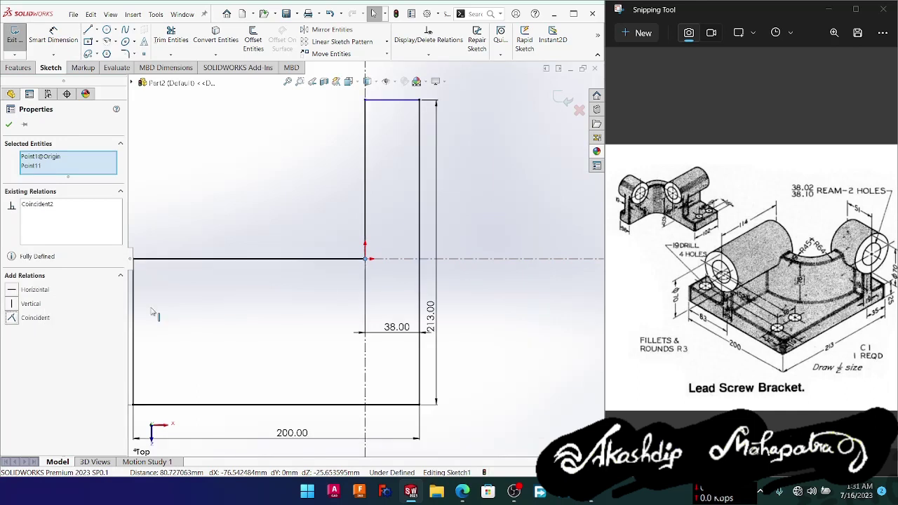
click(278, 307)
key(z)
key(z)
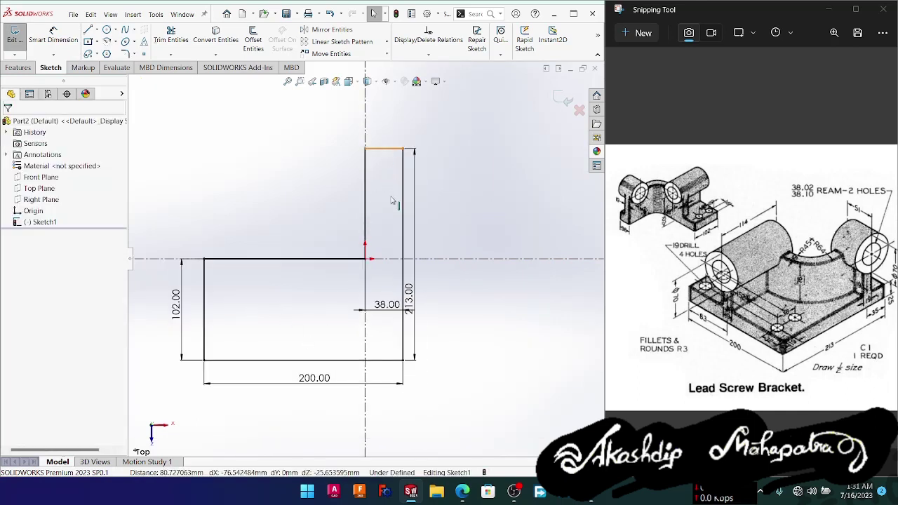
- Constrain the upright's short top line to be horizontal, fully defining the sketch
click(390, 148)
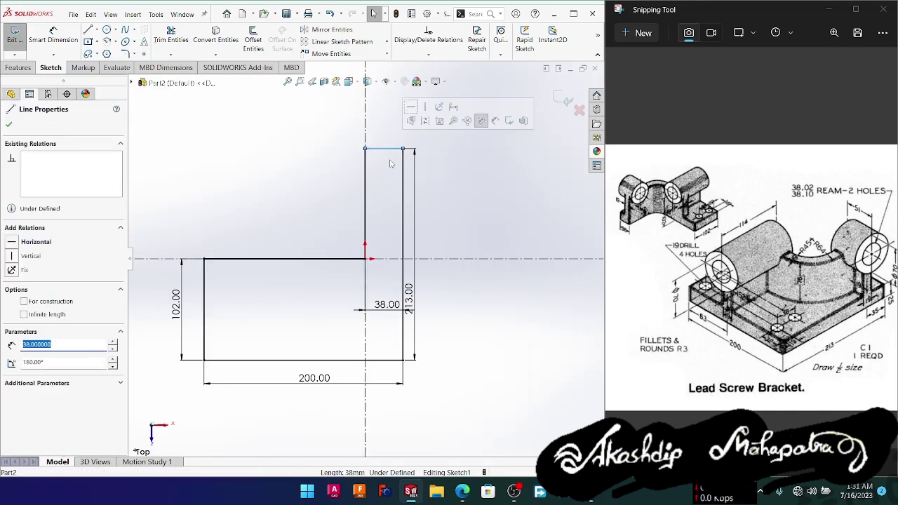
click(390, 163)
click(403, 150)
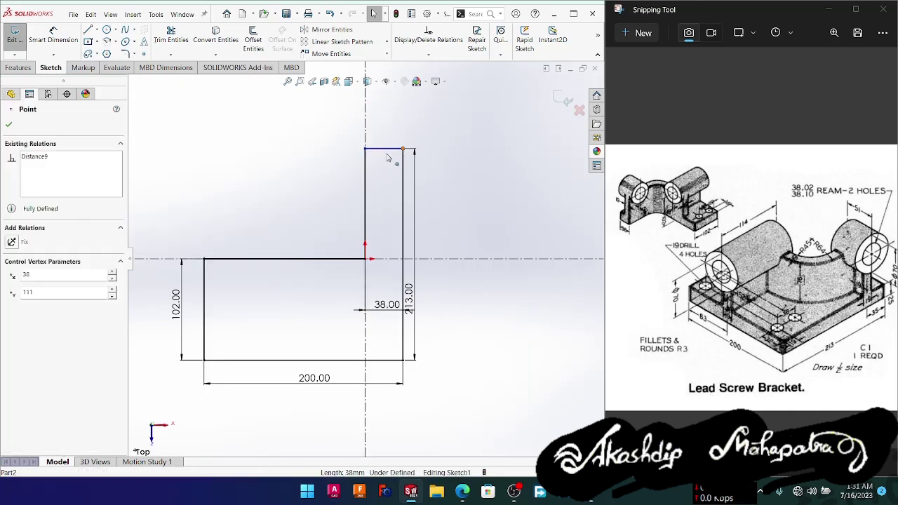
click(404, 161)
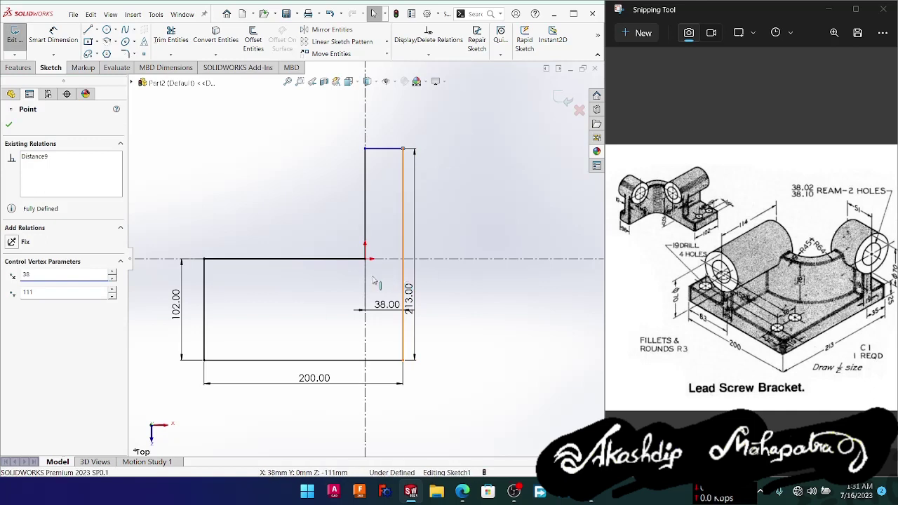
click(382, 165)
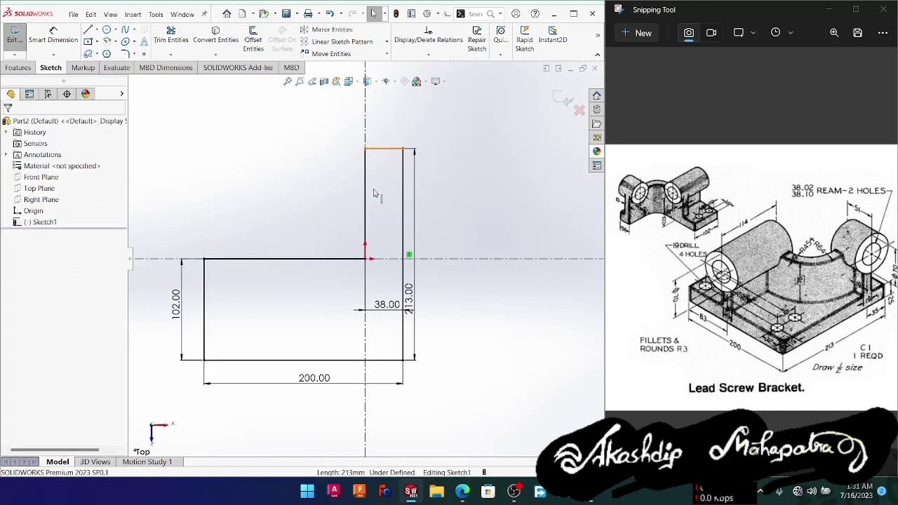
click(382, 148)
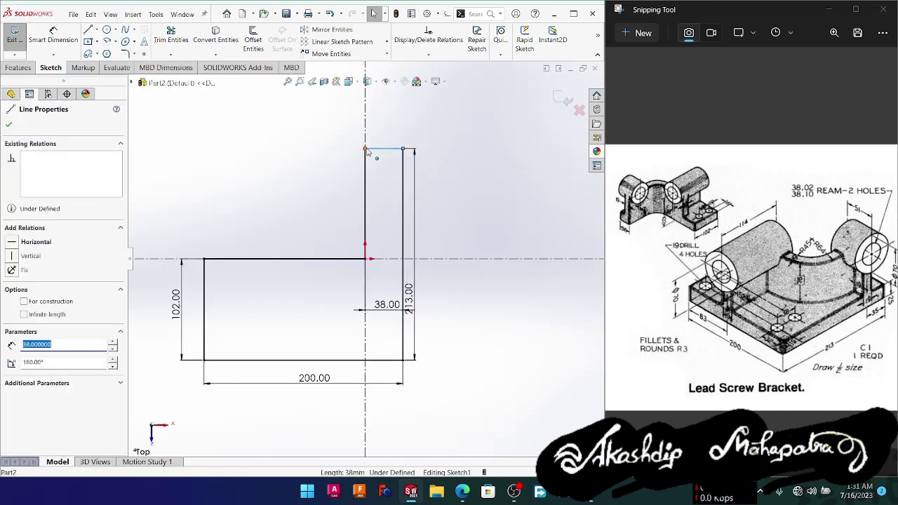
drag(366, 150, 380, 162)
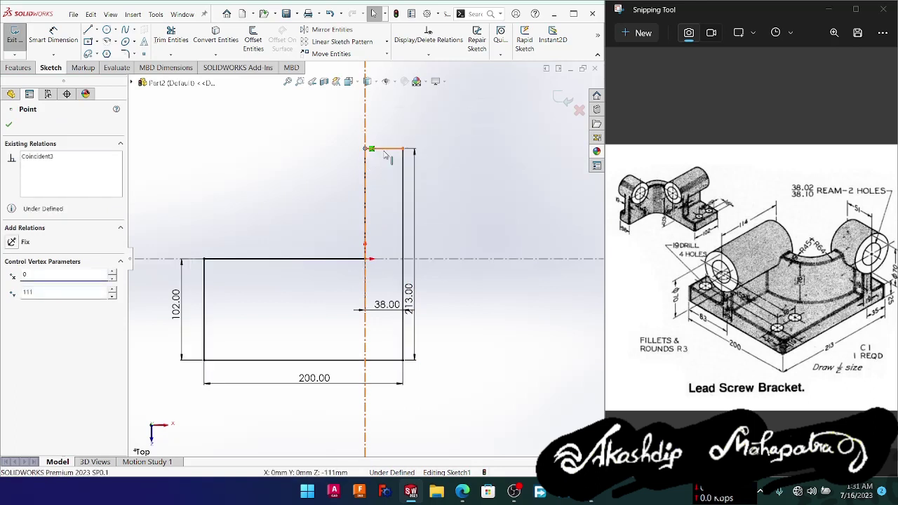
click(384, 149)
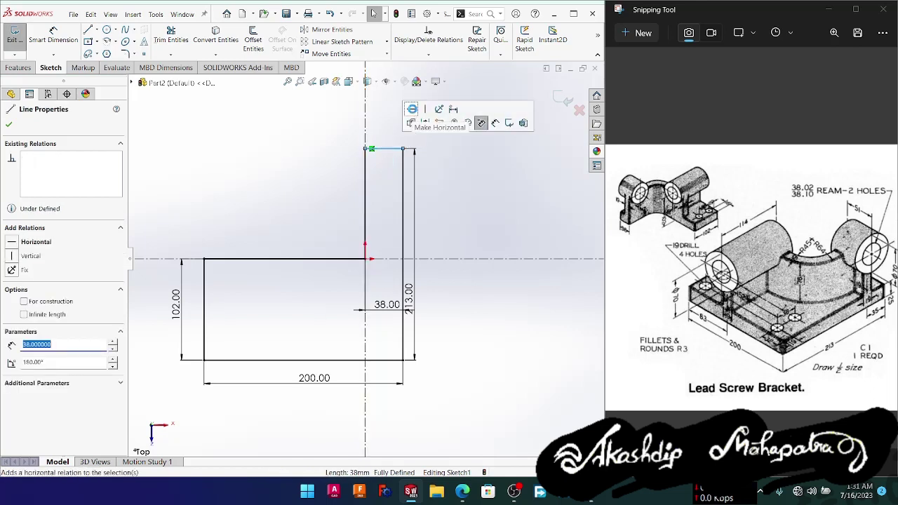
click(411, 109)
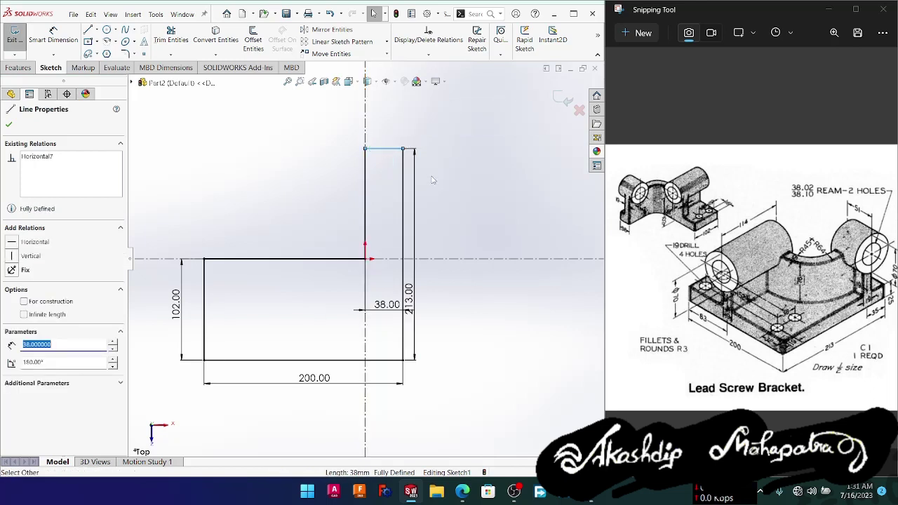
click(449, 178)
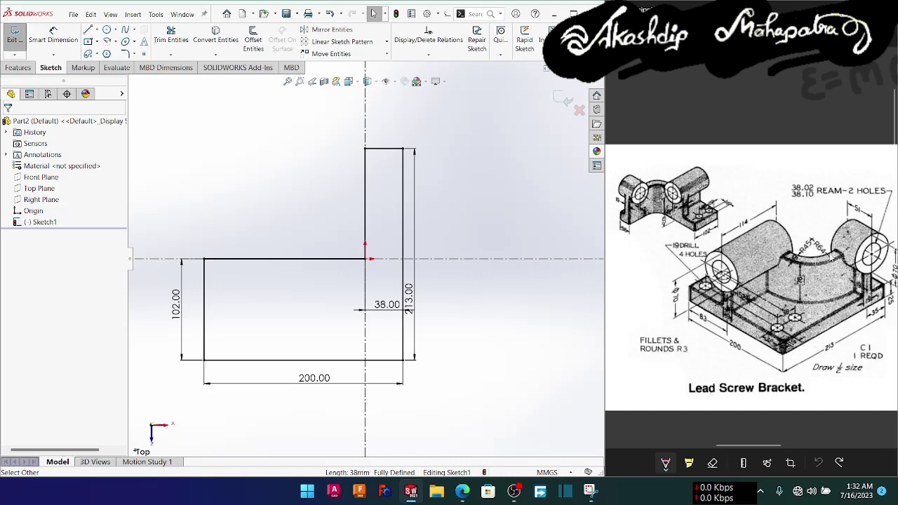
scroll(833, 263, up, 3)
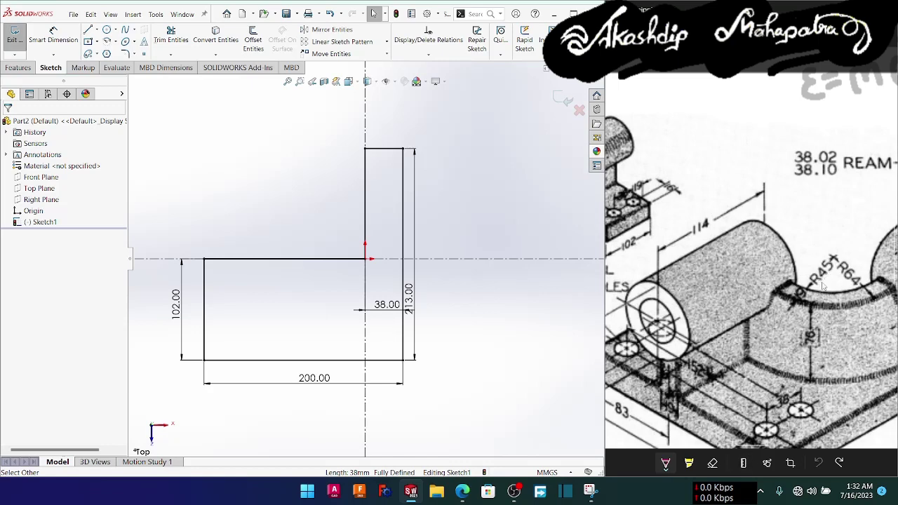
scroll(824, 284, down, 4)
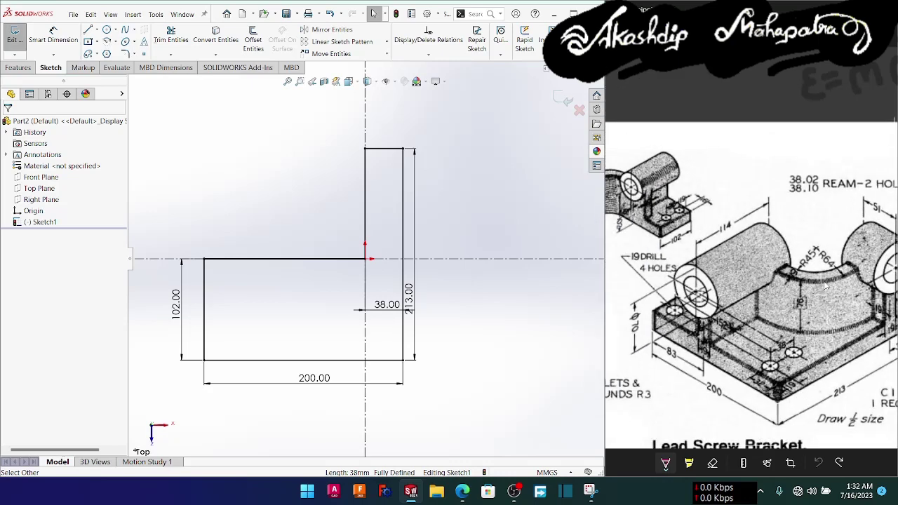
scroll(829, 303, down, 1)
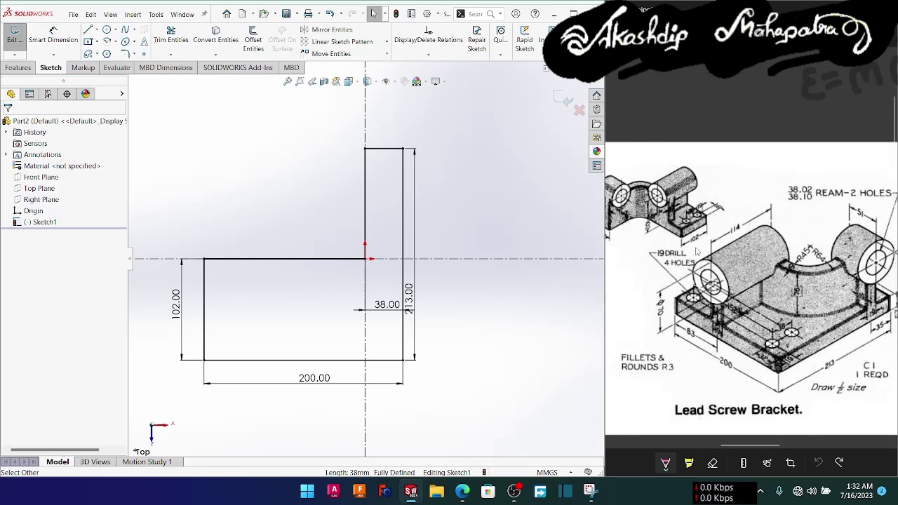
scroll(697, 251, down, 1)
scroll(621, 241, up, 3)
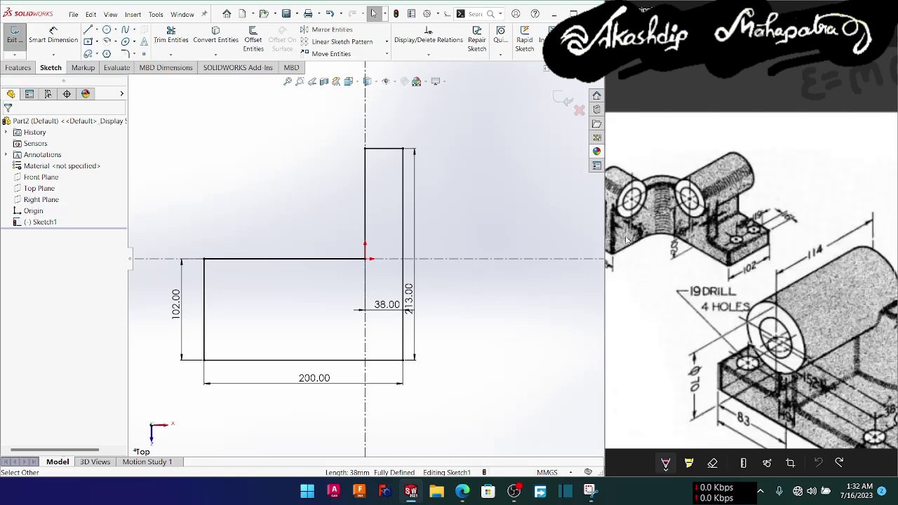
scroll(632, 244, down, 1)
scroll(763, 288, down, 2)
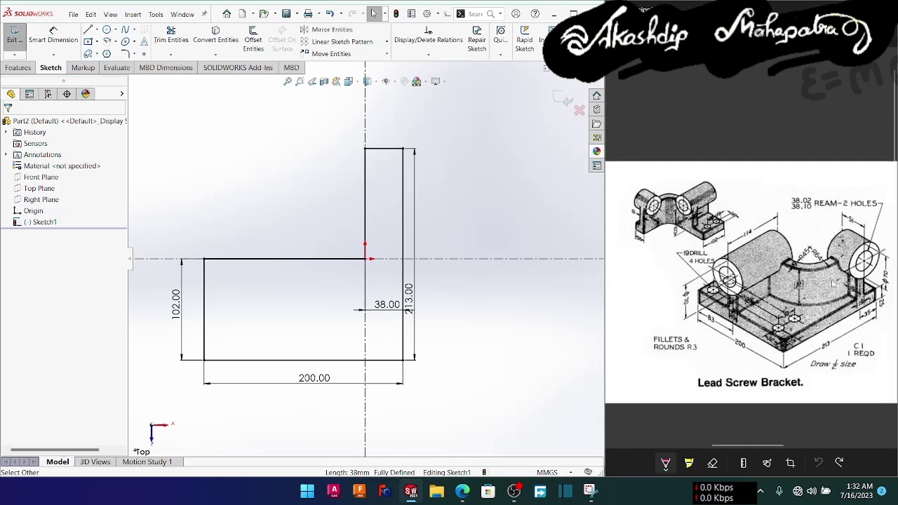
scroll(824, 286, up, 4)
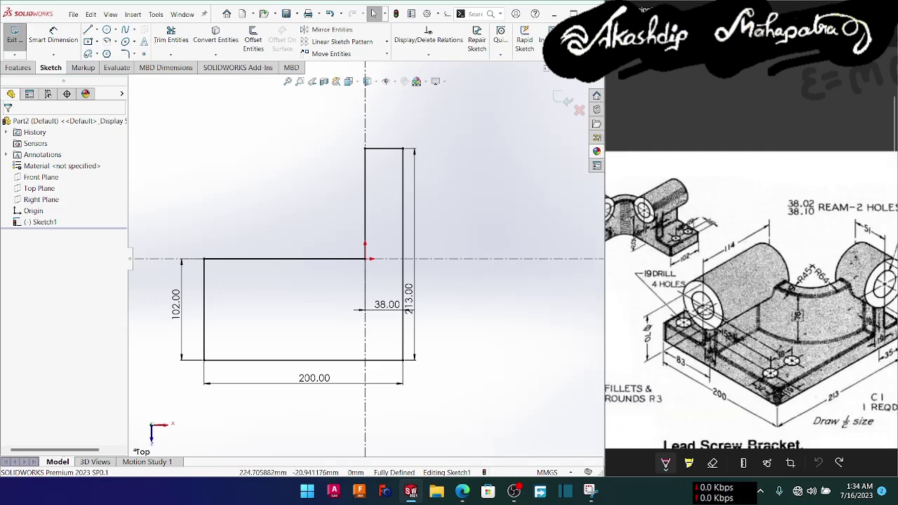
scroll(823, 289, down, 1)
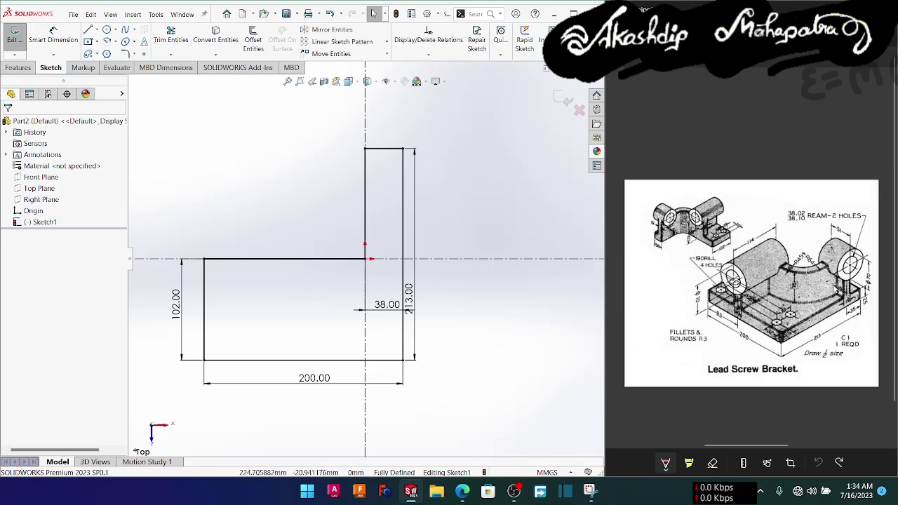
scroll(835, 295, up, 3)
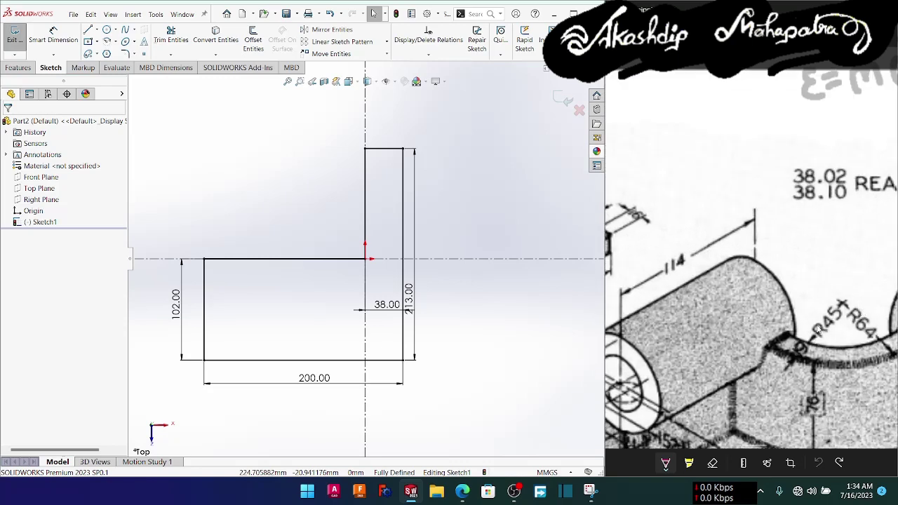
scroll(828, 336, down, 4)
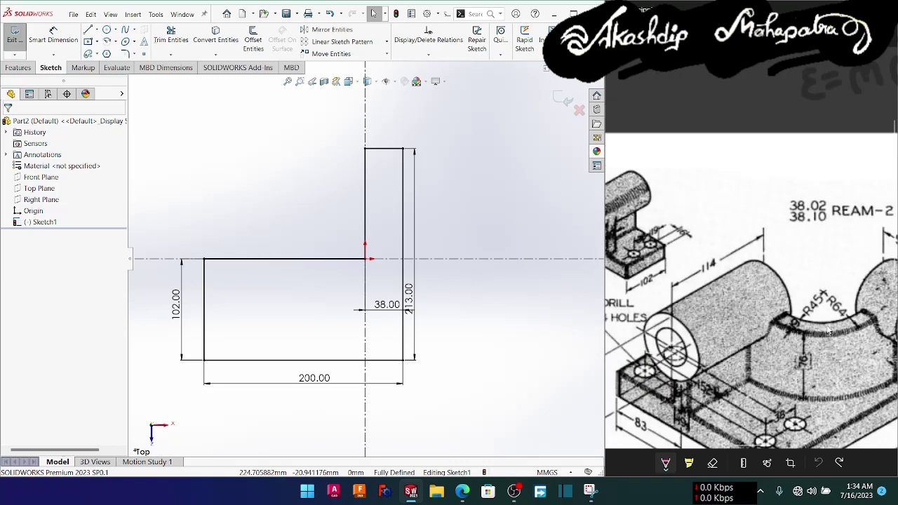
- Add a 45 mm sketch fillet at the inner corner where base and upright meet
click(125, 53)
click(62, 228)
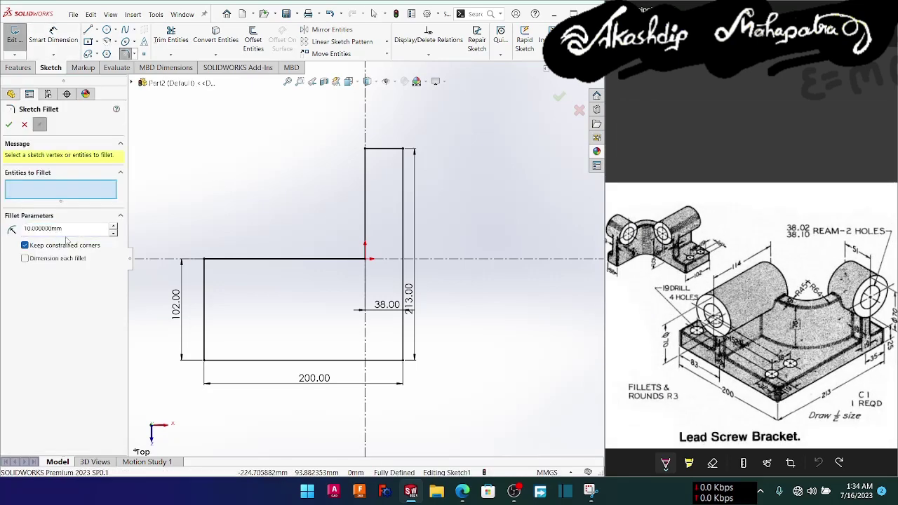
double_click(44, 228)
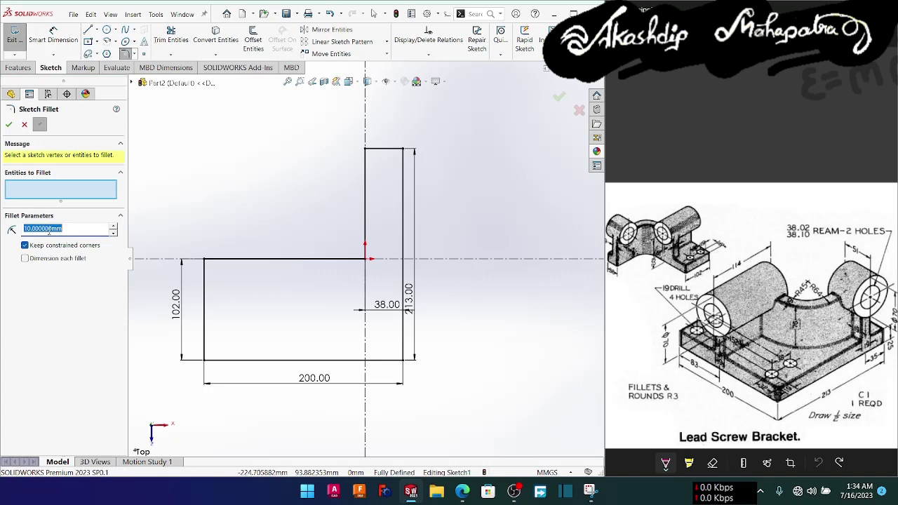
click(31, 228)
key(BackSpace)
text(5)
click(365, 259)
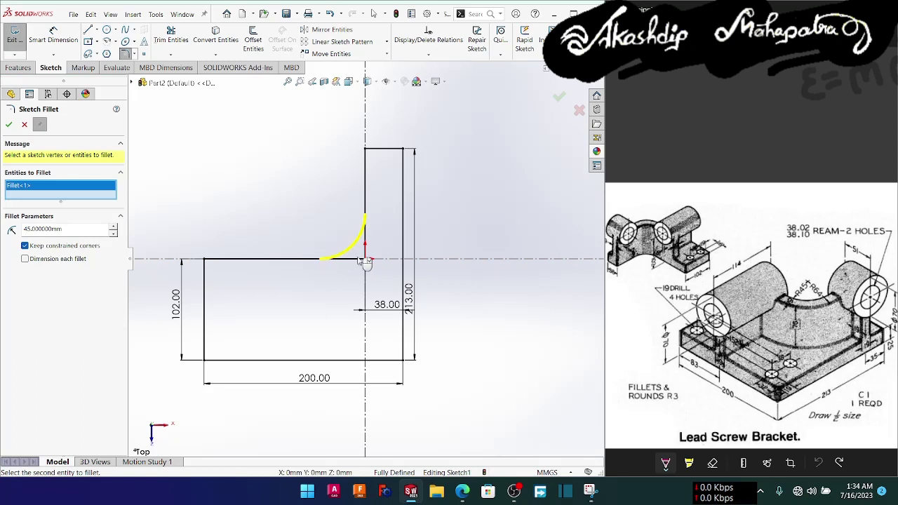
click(8, 124)
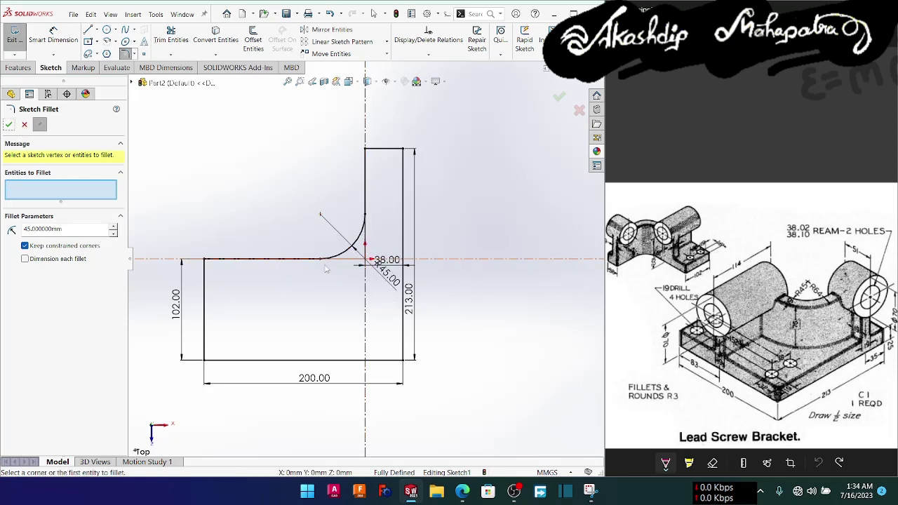
key(Escape)
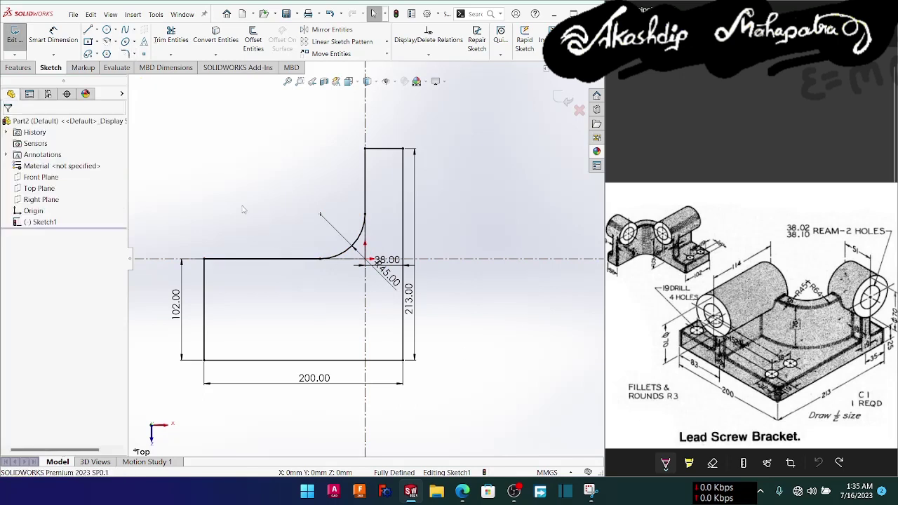
right_drag(242, 210, 252, 211)
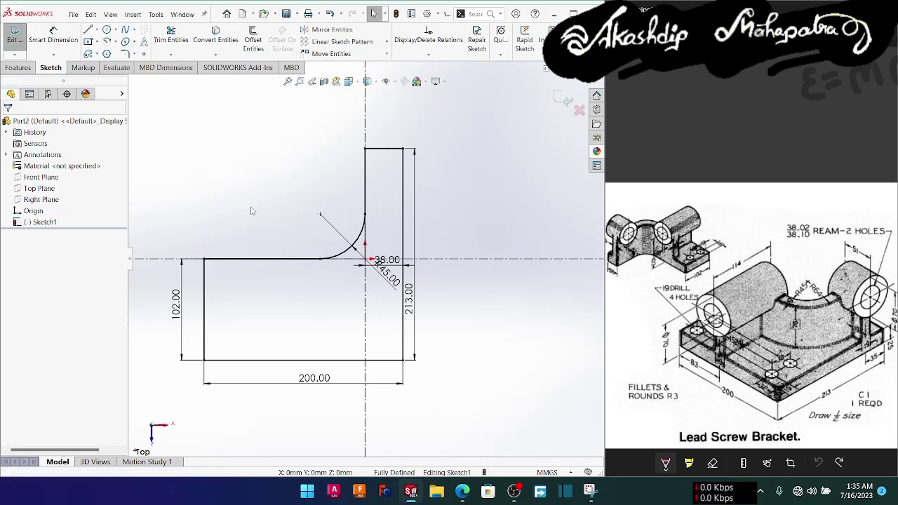
- Dismiss the stray menus and Construction Geometry command, then activate the Circle tool
right_click(252, 205)
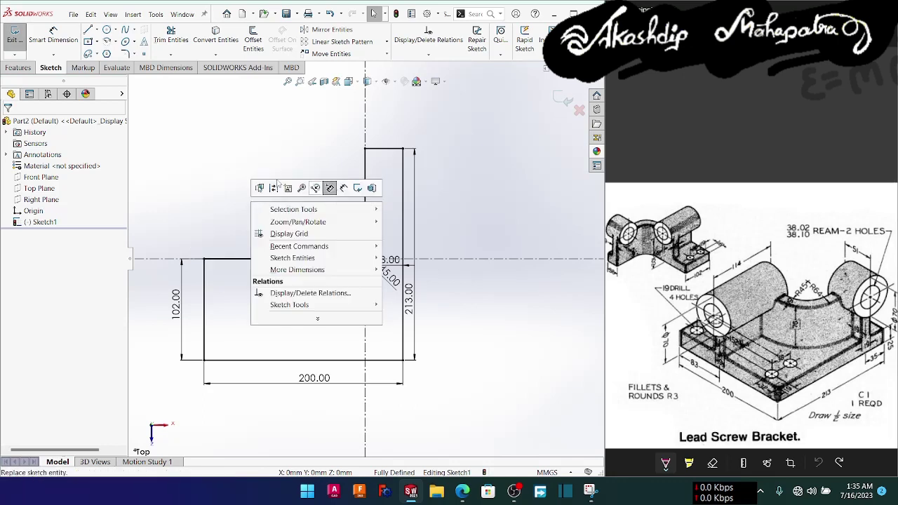
click(238, 209)
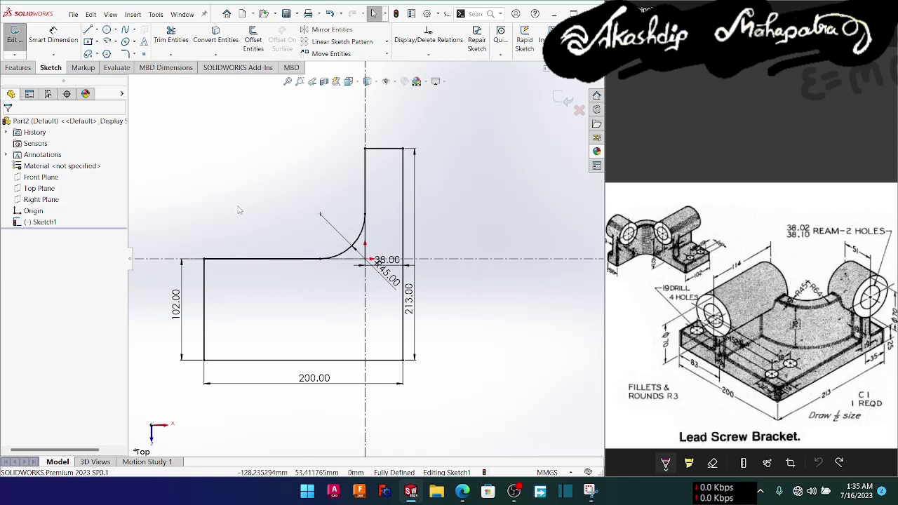
right_drag(238, 210, 240, 210)
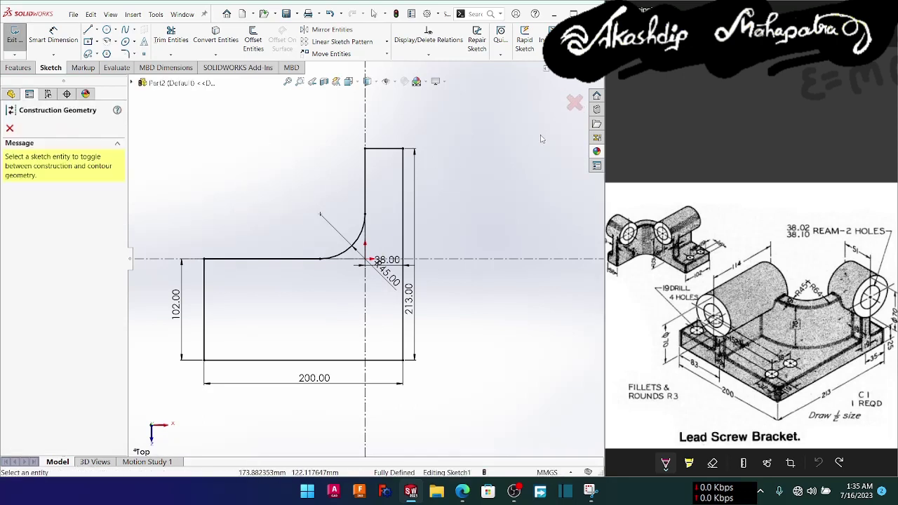
click(574, 103)
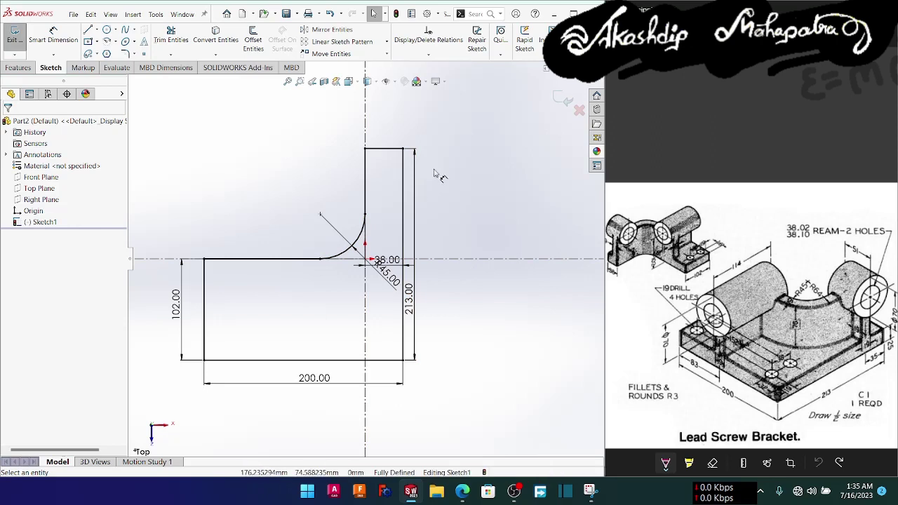
click(41, 222)
right_click(42, 221)
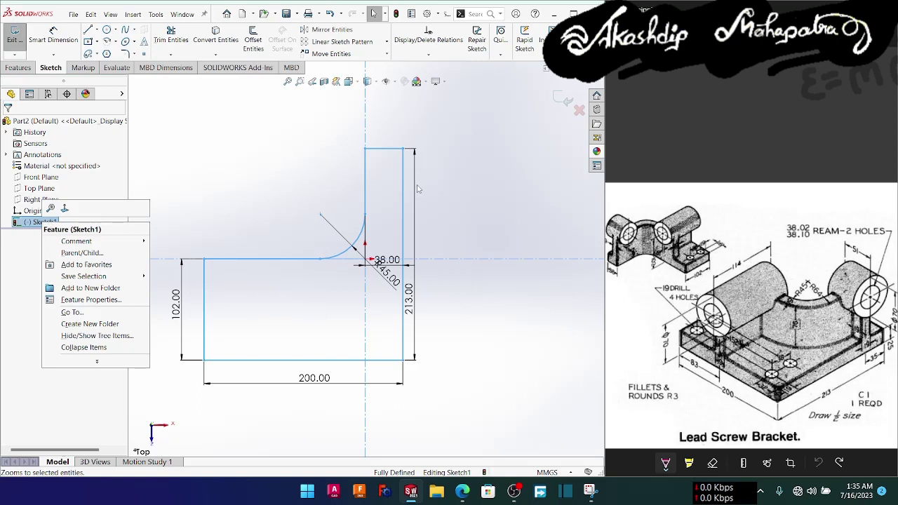
click(255, 193)
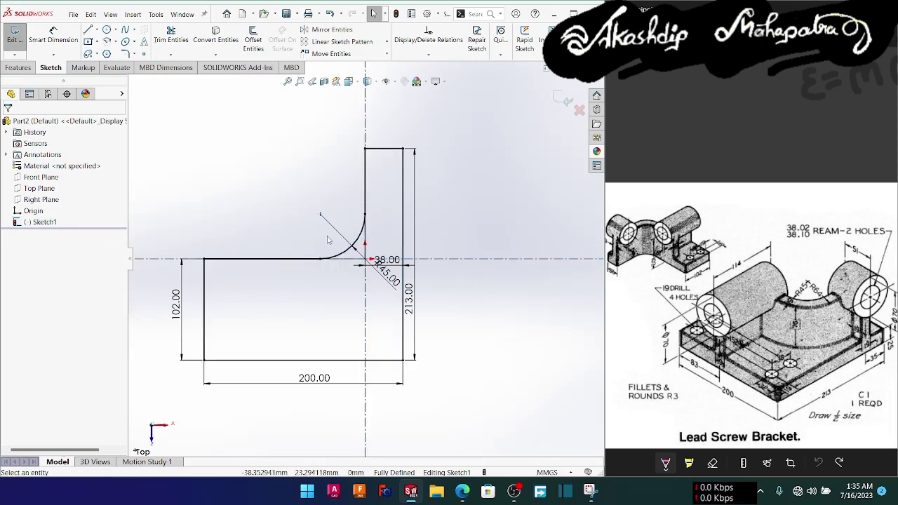
right_drag(261, 176, 311, 186)
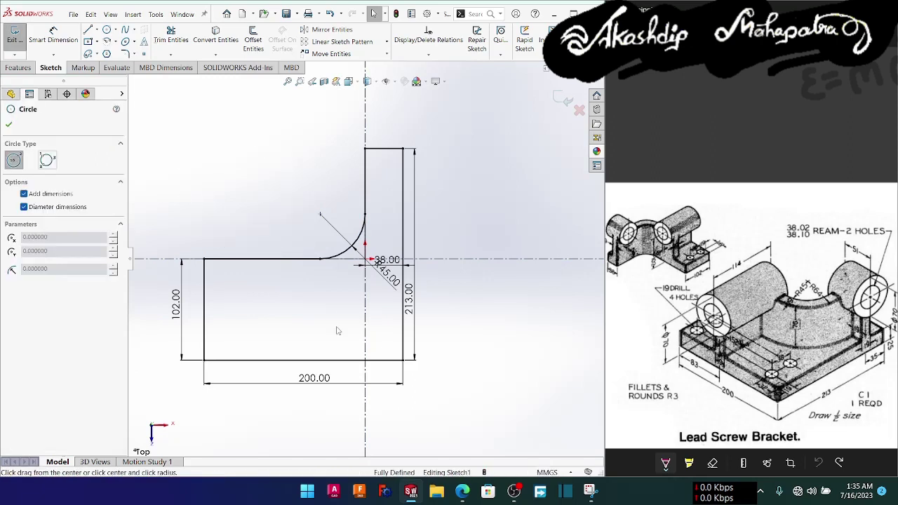
- Place a Ø19 circle in the lower-right area of the base plate
click(376, 334)
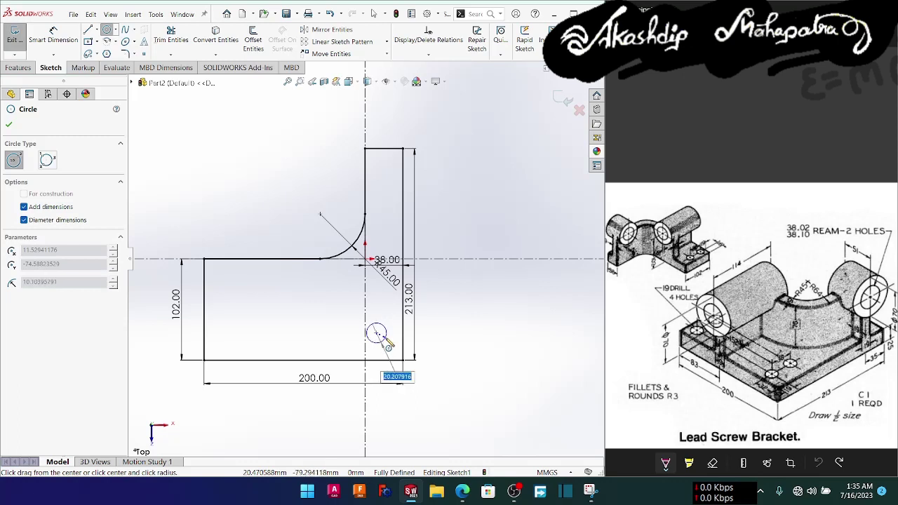
text(19)
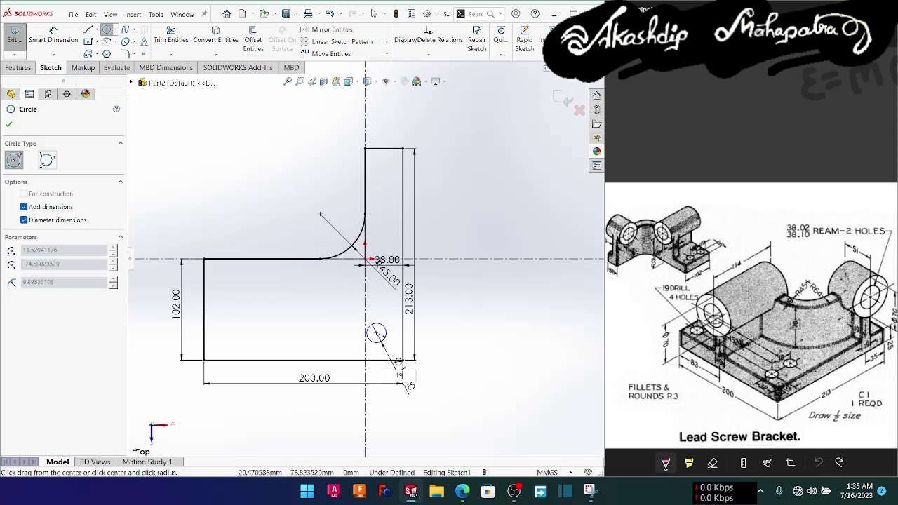
key(Return)
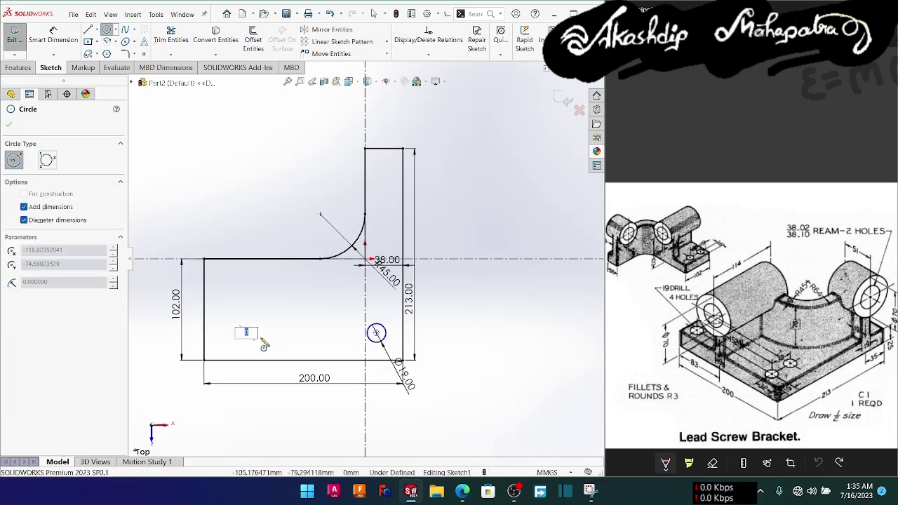
key(Escape)
- Draw three more circles: lower-left, upper-left and middle of the plate
right_drag(245, 321, 308, 319)
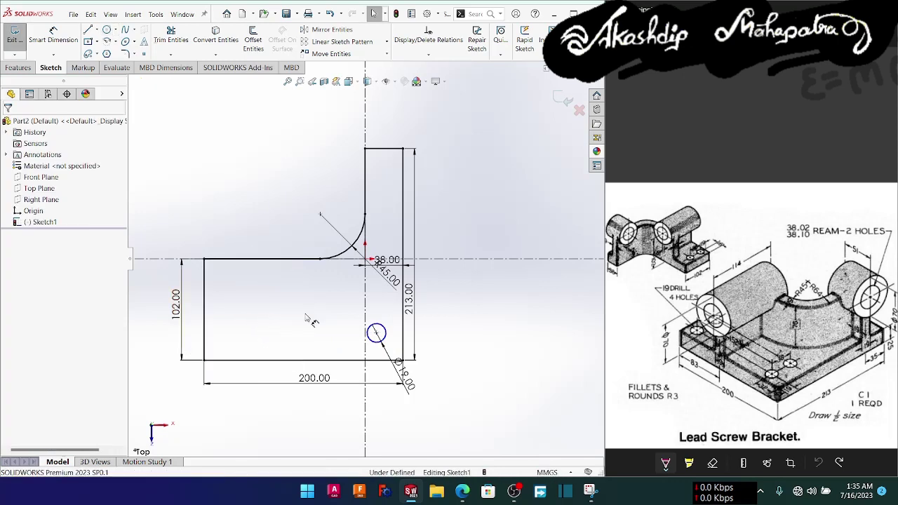
click(241, 333)
click(241, 312)
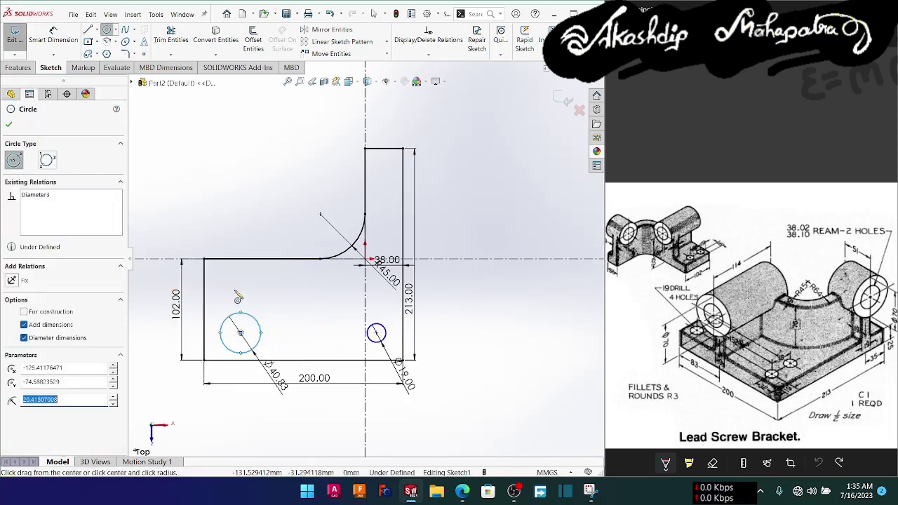
click(234, 290)
click(250, 302)
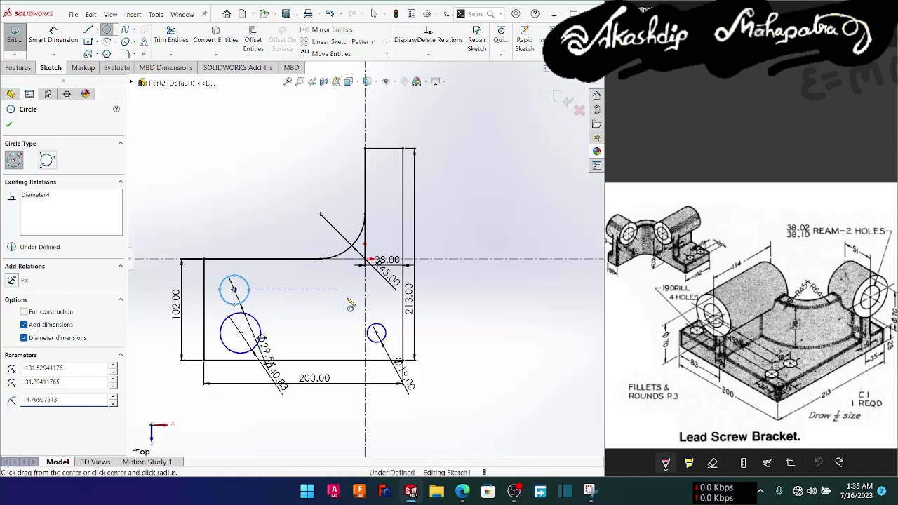
click(337, 289)
click(350, 303)
key(Escape)
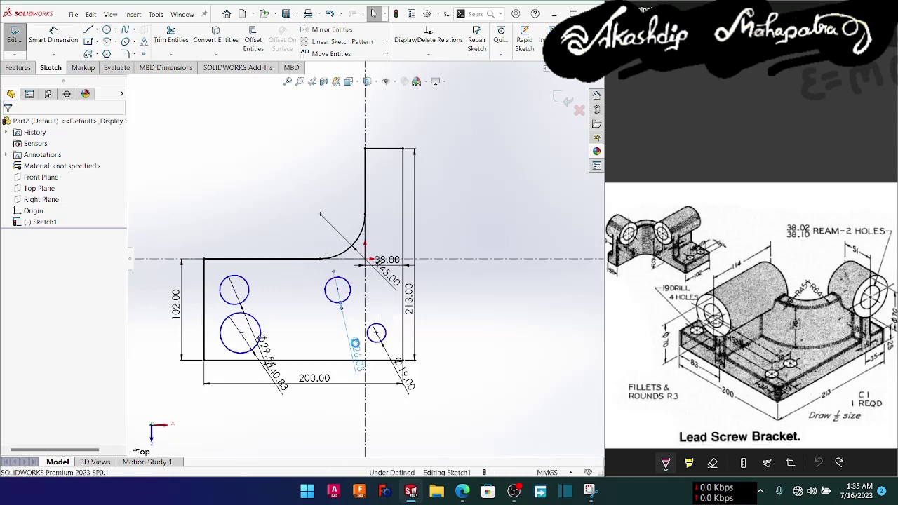
- Set the middle, upper-left and large lower-left circle diameters to 19
double_click(356, 346)
text(19)
key(Return)
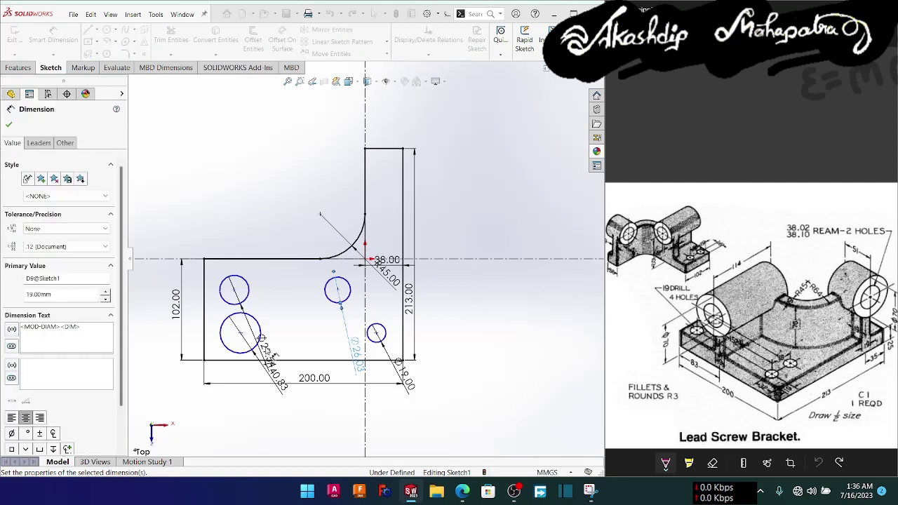
click(256, 345)
click(266, 346)
text(19)
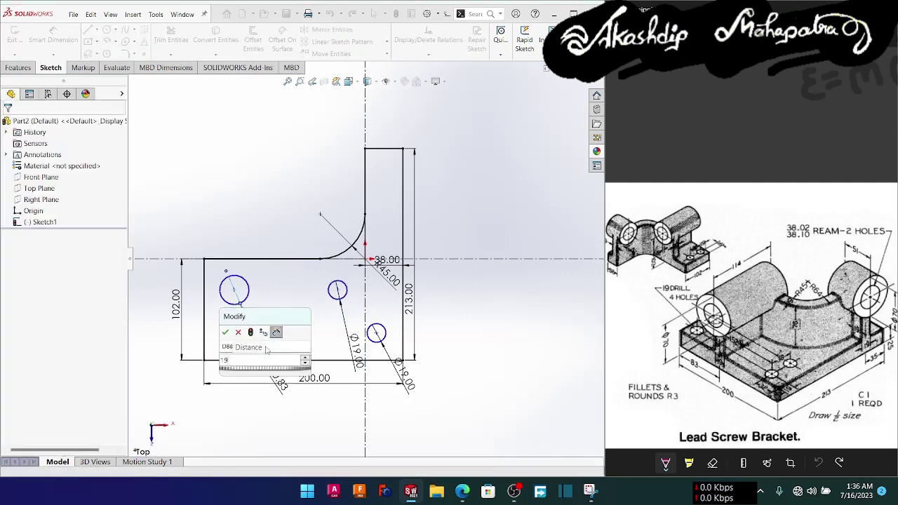
key(Return)
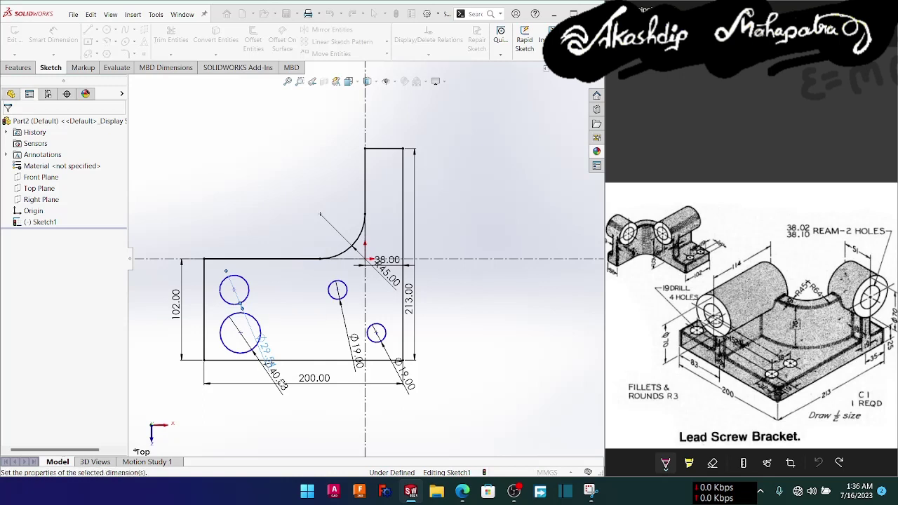
key(Escape)
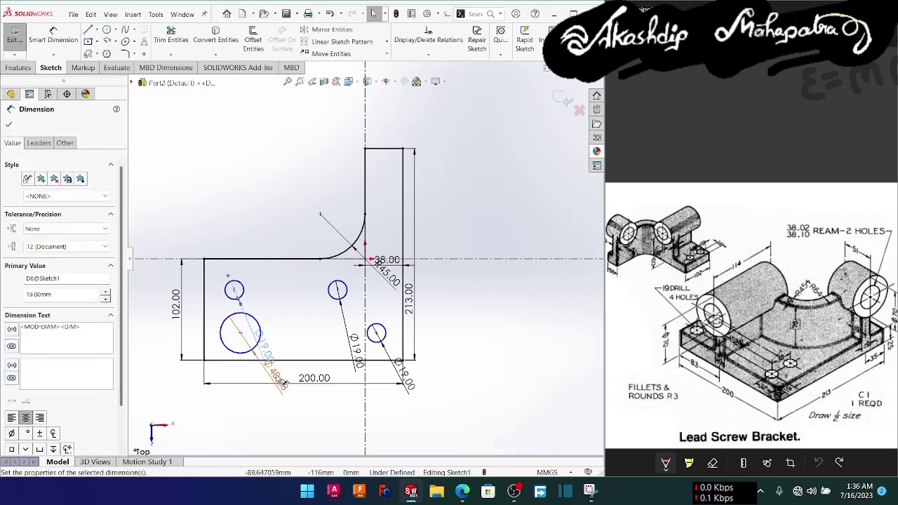
click(275, 376)
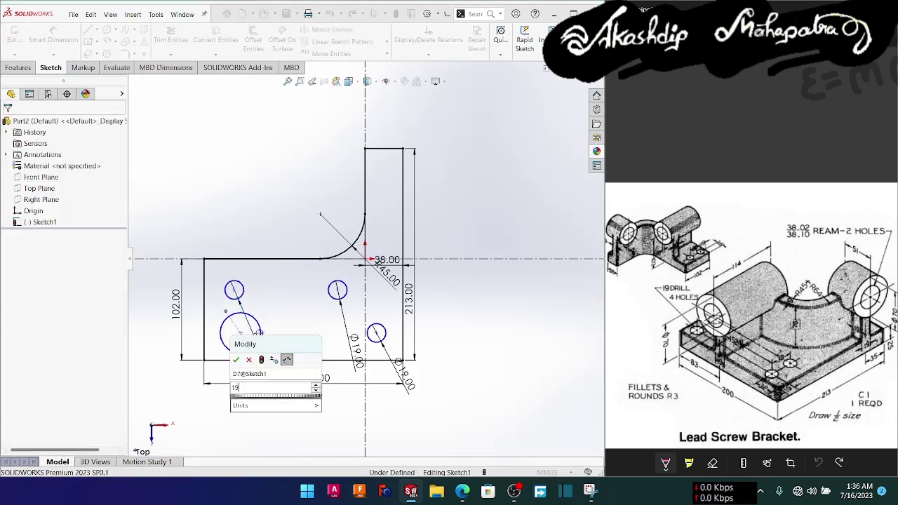
key(Return)
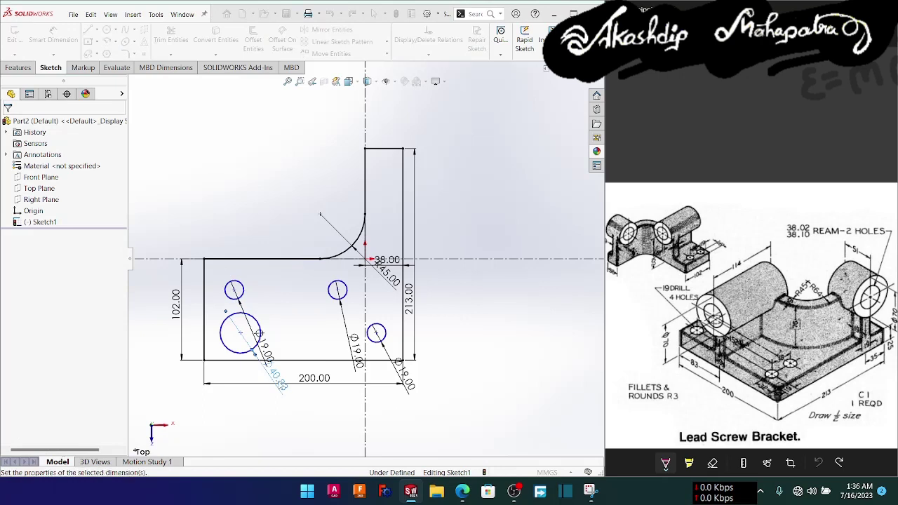
key(Escape)
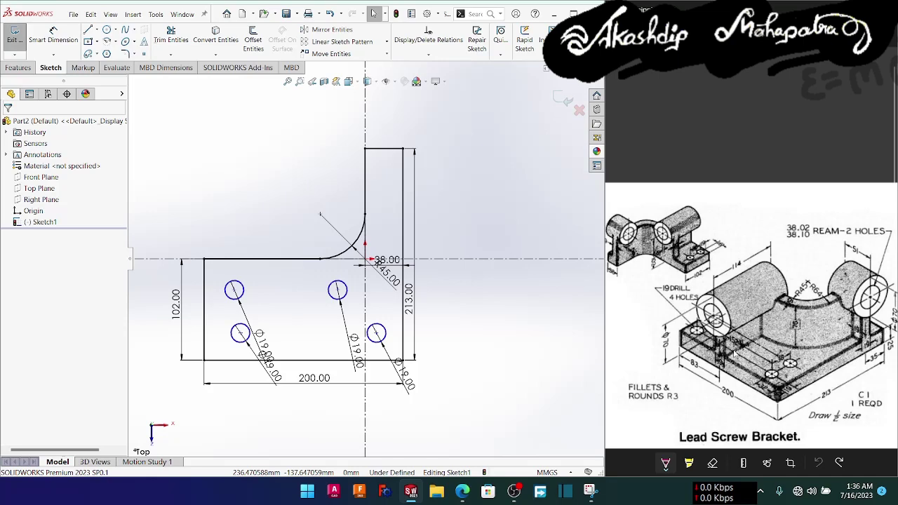
- Add a horizontal dimension between the two lower hole centres, set to 152
ctrl+scroll(745, 358, up, 3)
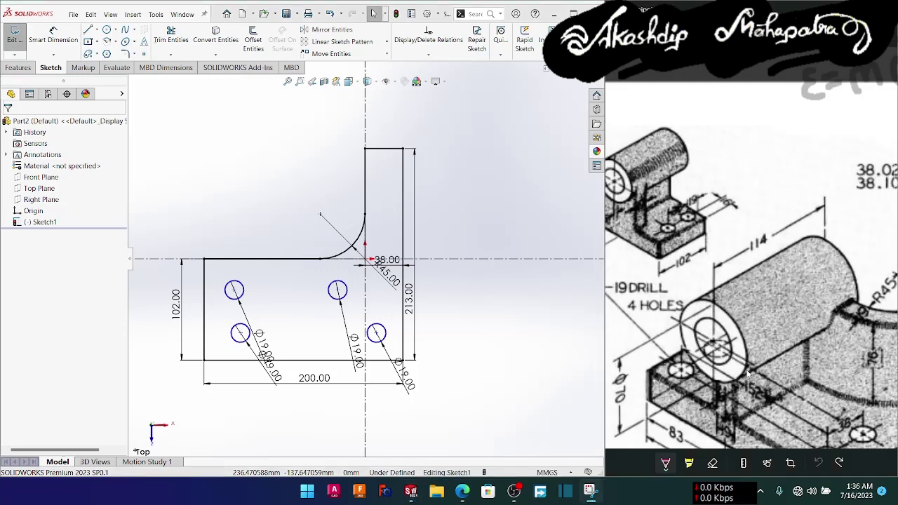
mouse_move(749, 367)
mouse_down()
mouse_move(739, 400)
mouse_move(763, 404)
mouse_move(746, 367)
mouse_move(733, 407)
mouse_move(752, 418)
mouse_move(759, 377)
mouse_move(780, 383)
mouse_move(784, 413)
mouse_move(756, 419)
mouse_move(735, 406)
mouse_move(746, 365)
mouse_up()
key(ctrl+z)
key(ctrl+z)
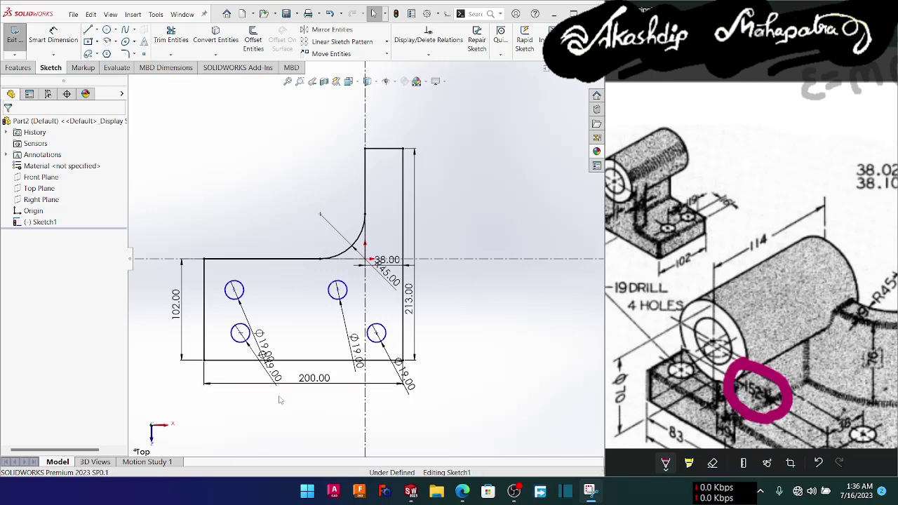
right_drag(280, 398, 275, 348)
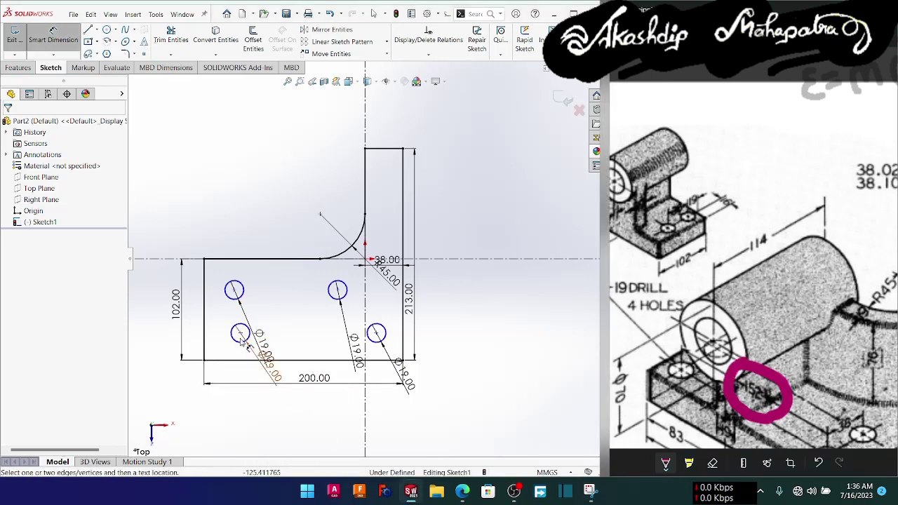
click(377, 336)
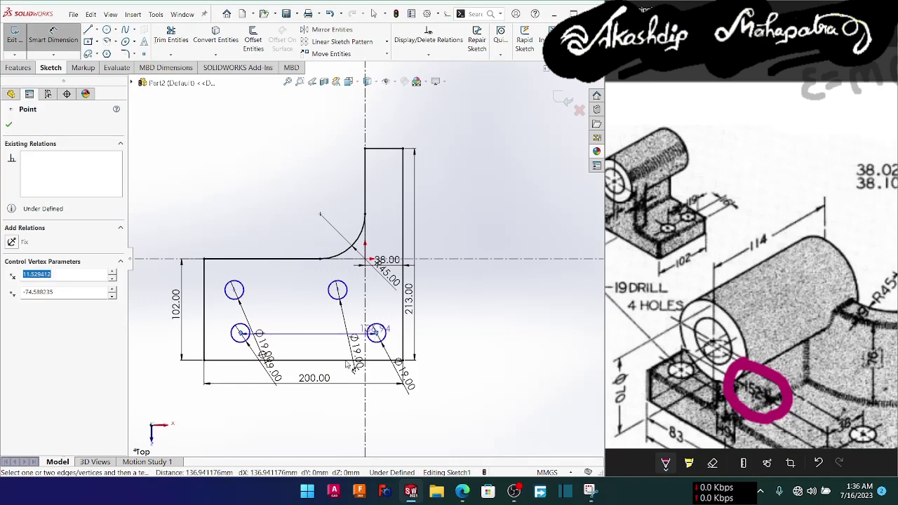
click(324, 415)
text(152)
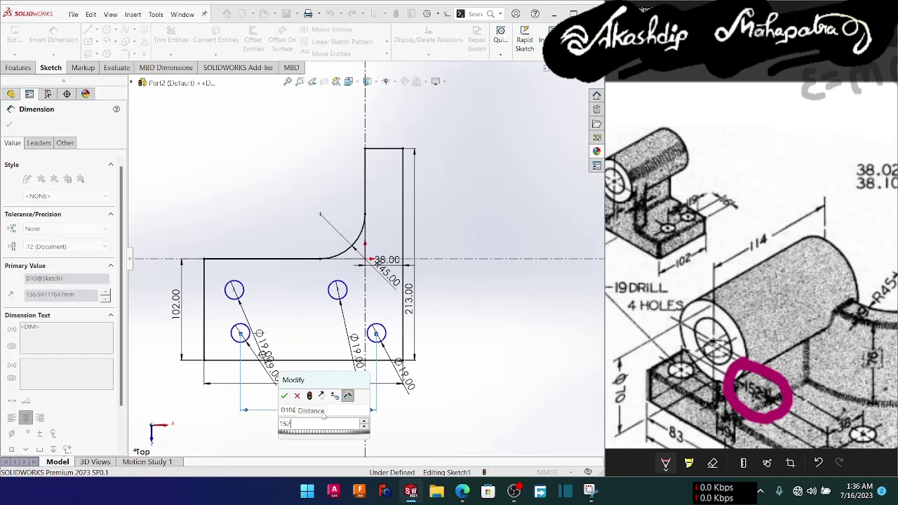
key(Escape)
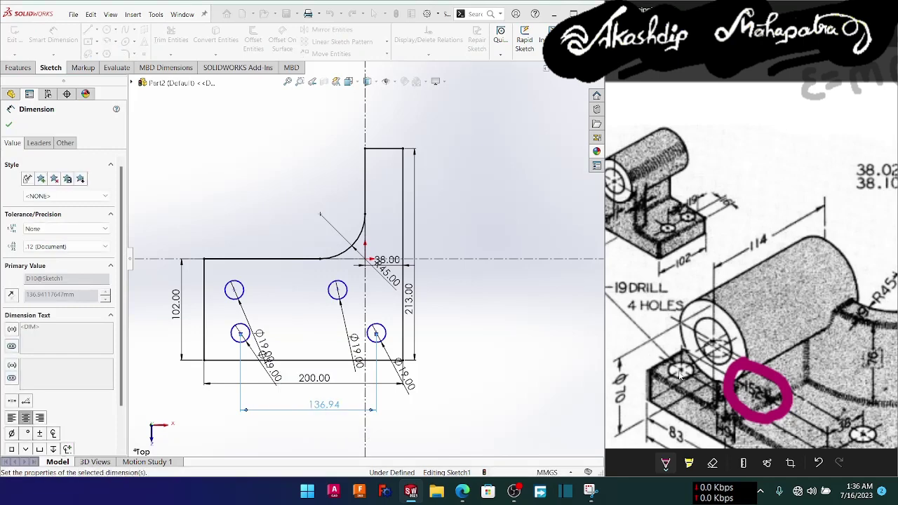
- Remove the marks from the reference drawing and re-zoom to check the hole layout
key(ctrl+z)
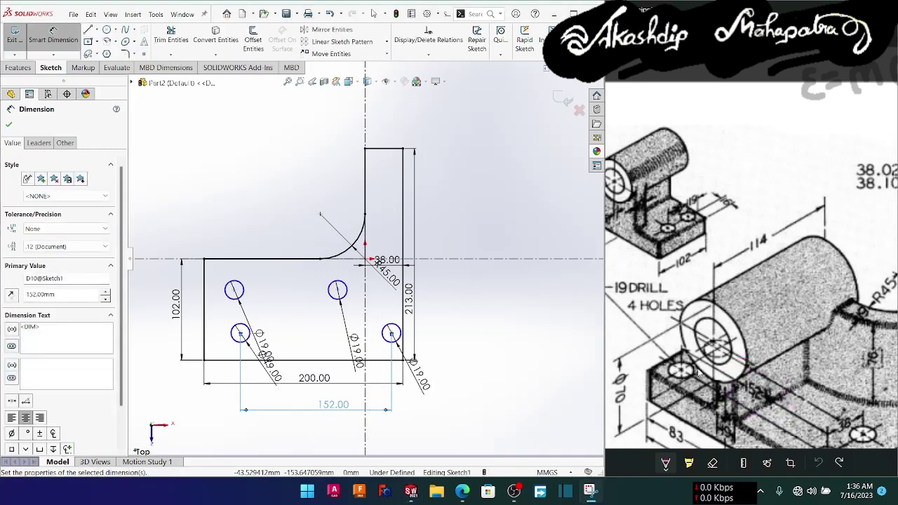
ctrl+scroll(699, 374, down, 2)
ctrl+scroll(699, 374, down, 2)
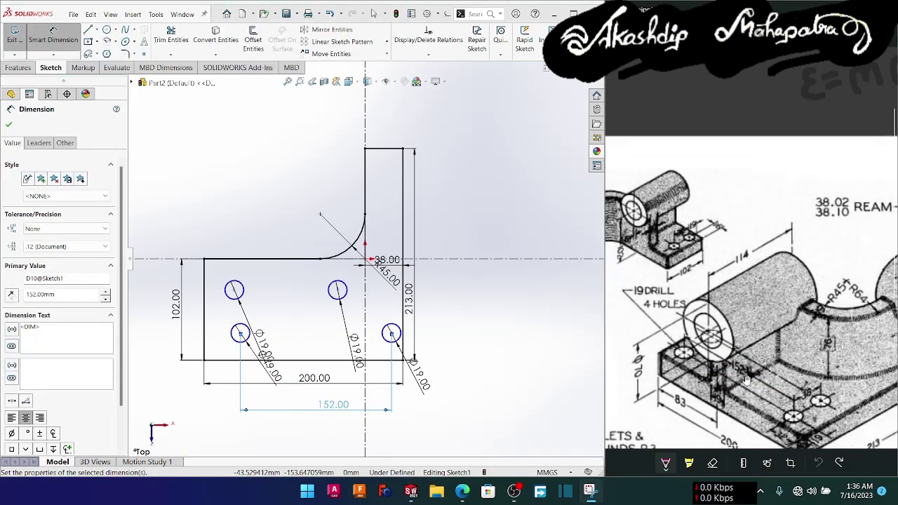
ctrl+scroll(812, 431, up, 1)
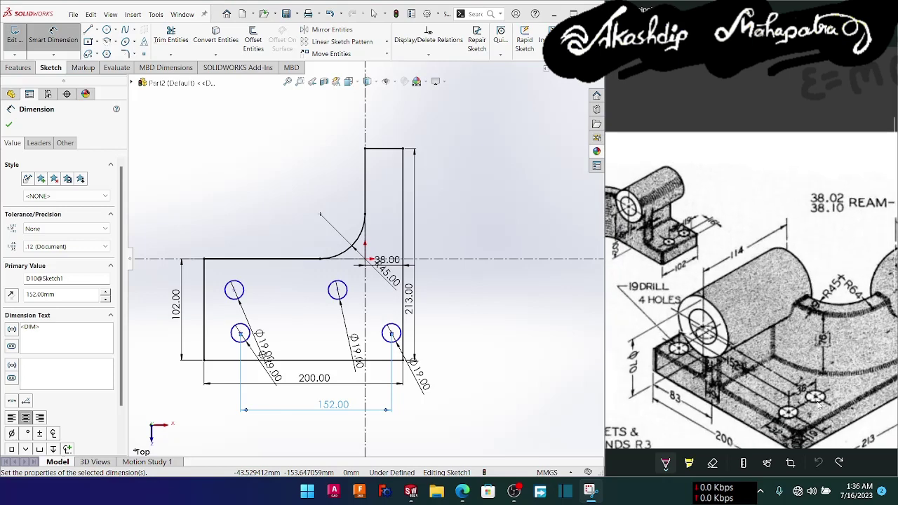
drag(815, 404, 804, 388)
key(ctrl+z)
scroll(811, 397, down, 3)
ctrl+scroll(814, 383, up, 1)
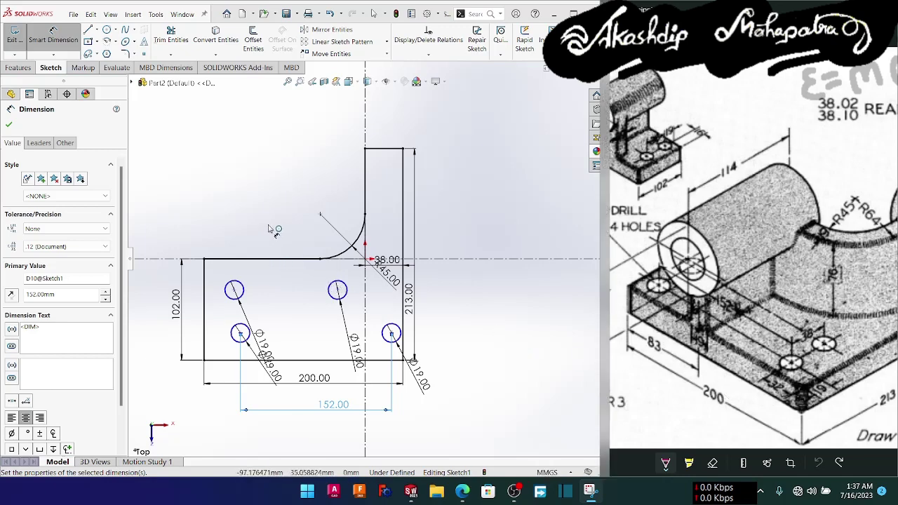
- Dimension the lower-right hole centre 19 mm above the bottom edge of the plate
click(391, 334)
click(404, 360)
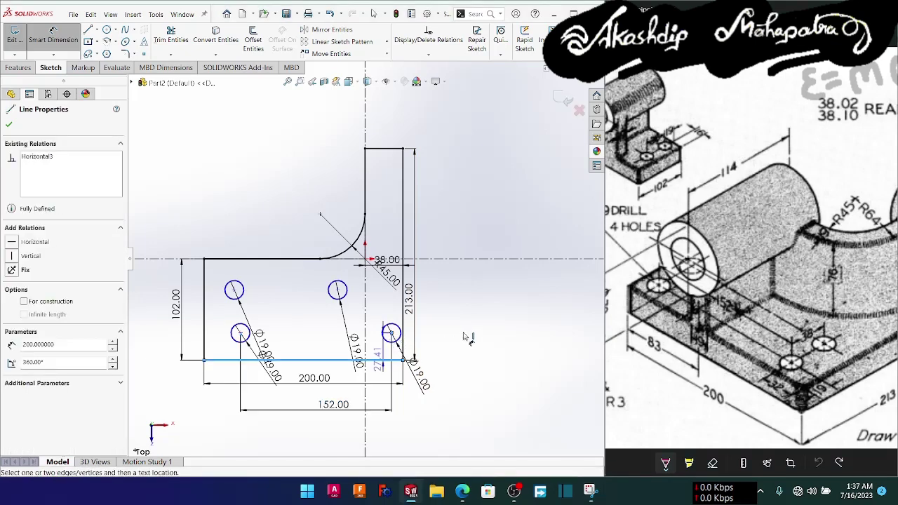
click(476, 345)
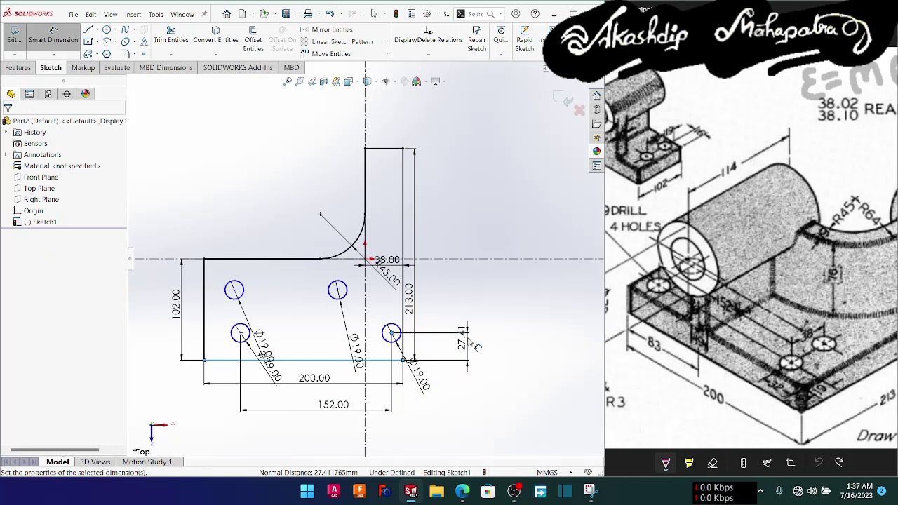
text(19)
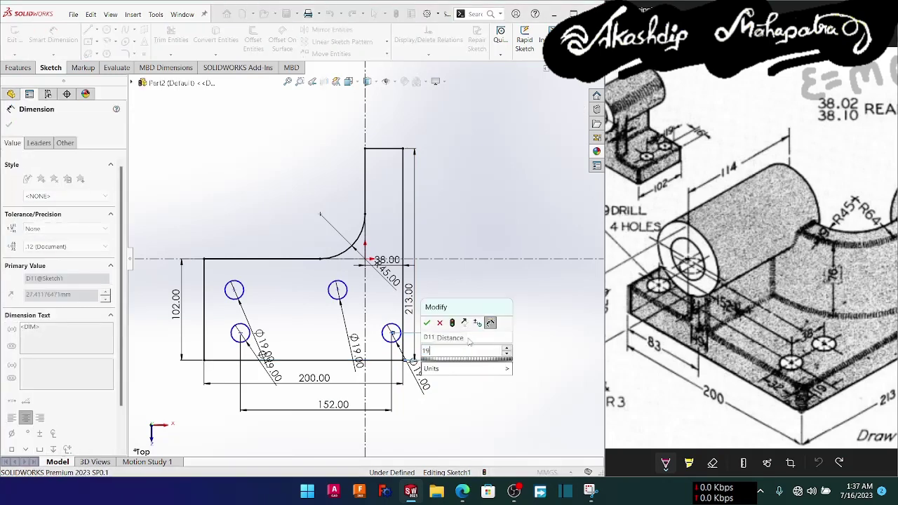
key(Return)
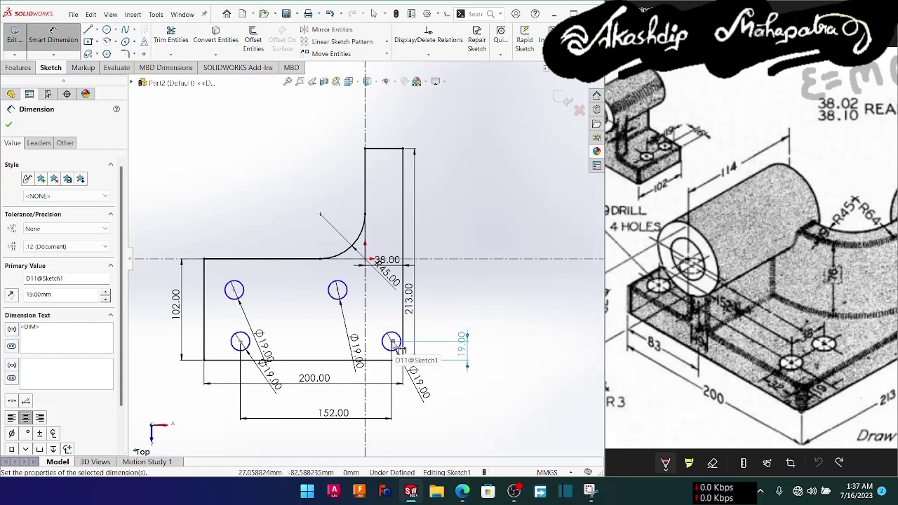
- Dimension the lower-right hole centre 32 mm from the edge line
click(392, 342)
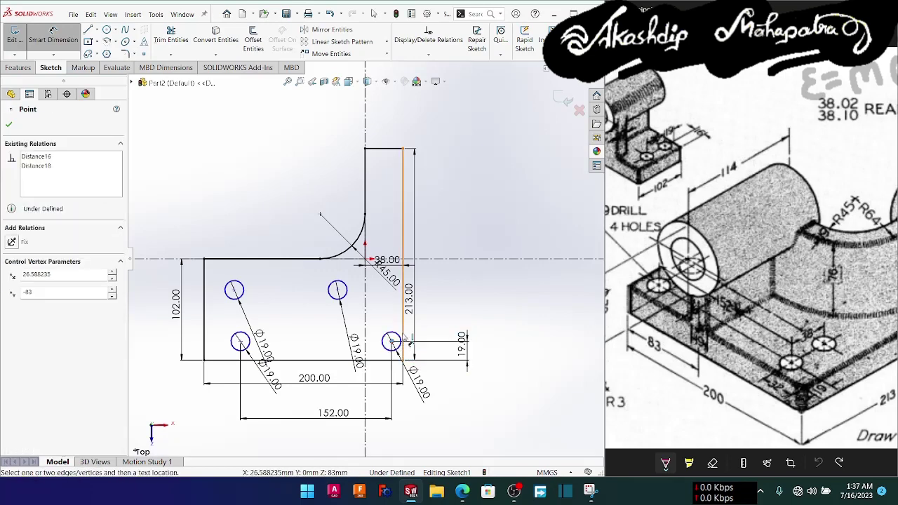
click(404, 348)
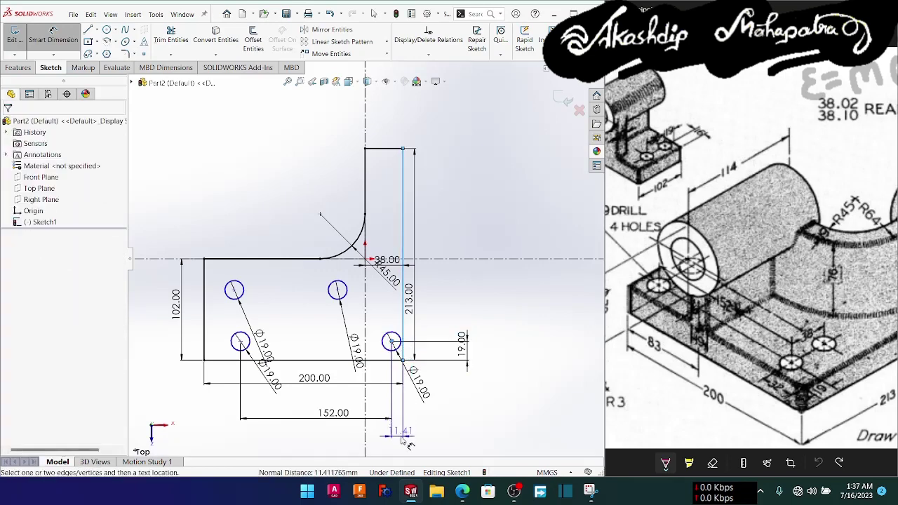
click(403, 440)
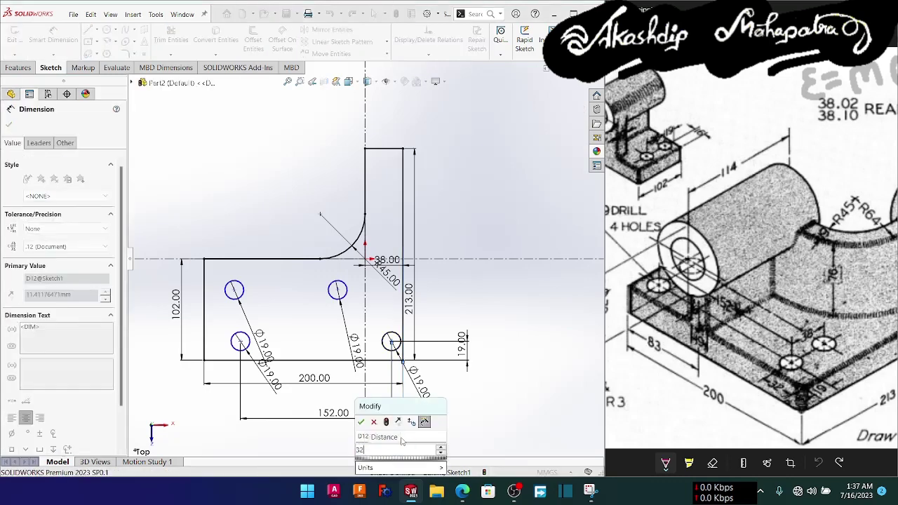
key(Return)
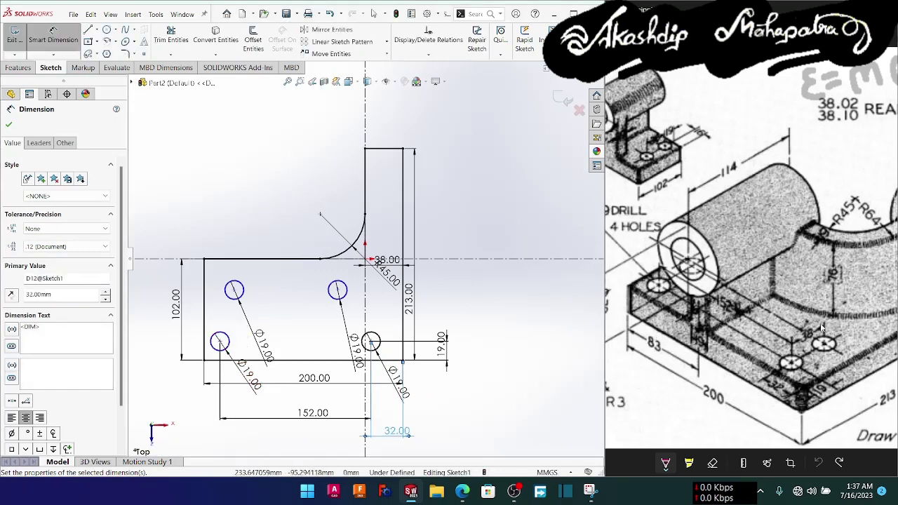
- Circle the hole dimension on the reference drawing, then undo the marking
drag(820, 315, 800, 369)
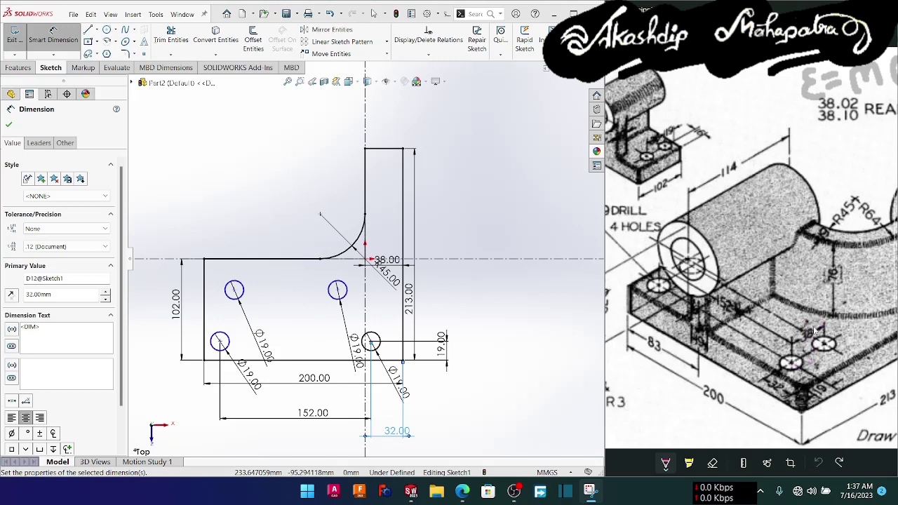
mouse_move(814, 316)
mouse_down()
mouse_move(795, 347)
mouse_move(810, 354)
mouse_move(815, 319)
mouse_up()
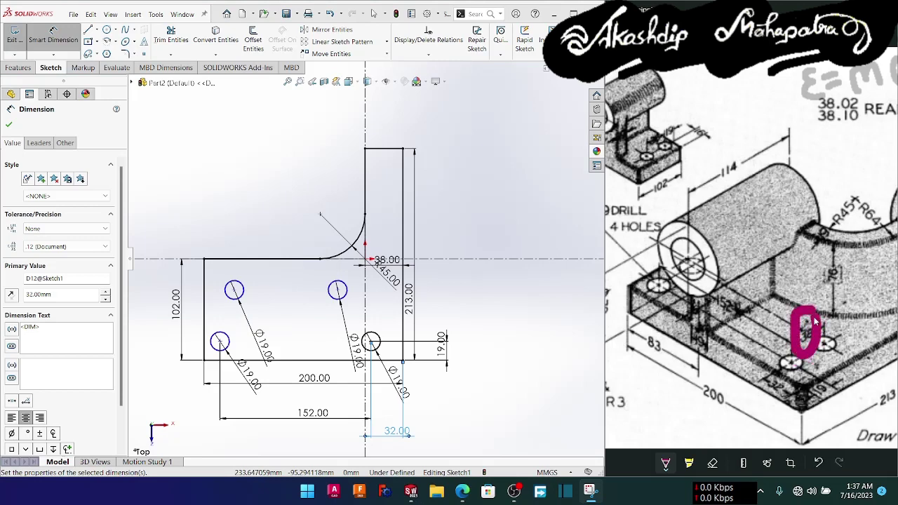
key(ctrl+z)
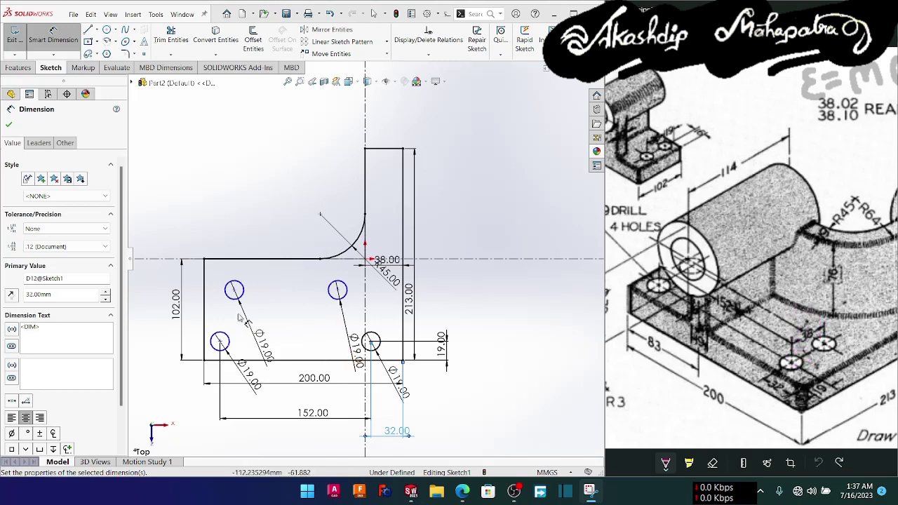
- Dimension the two left hole centres 38 mm apart vertically
click(220, 342)
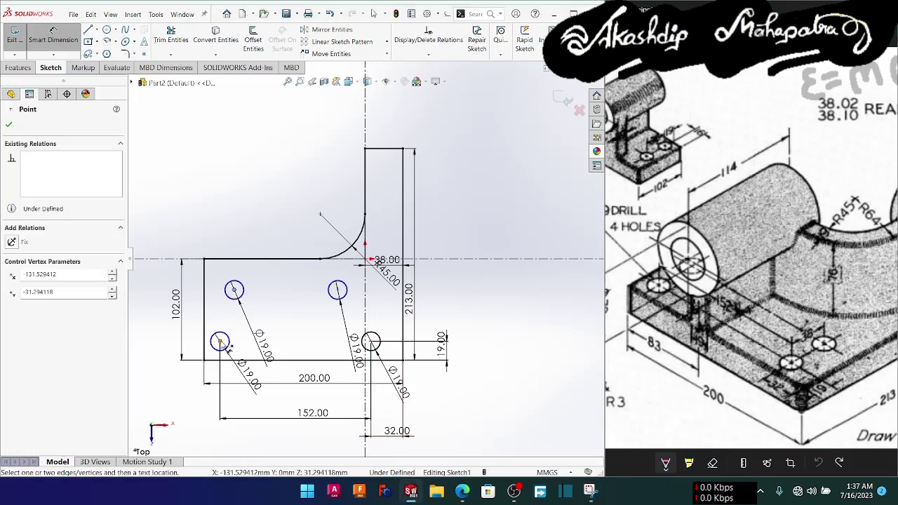
click(234, 290)
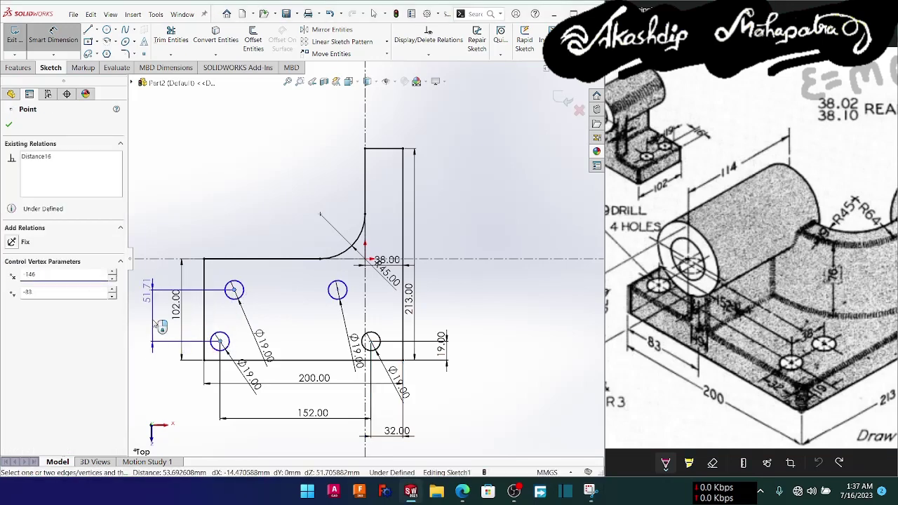
click(160, 325)
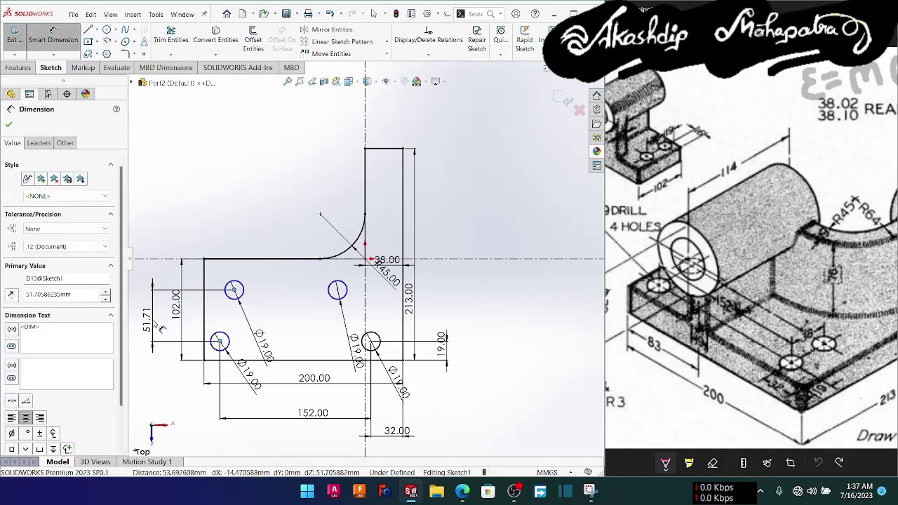
text(102)
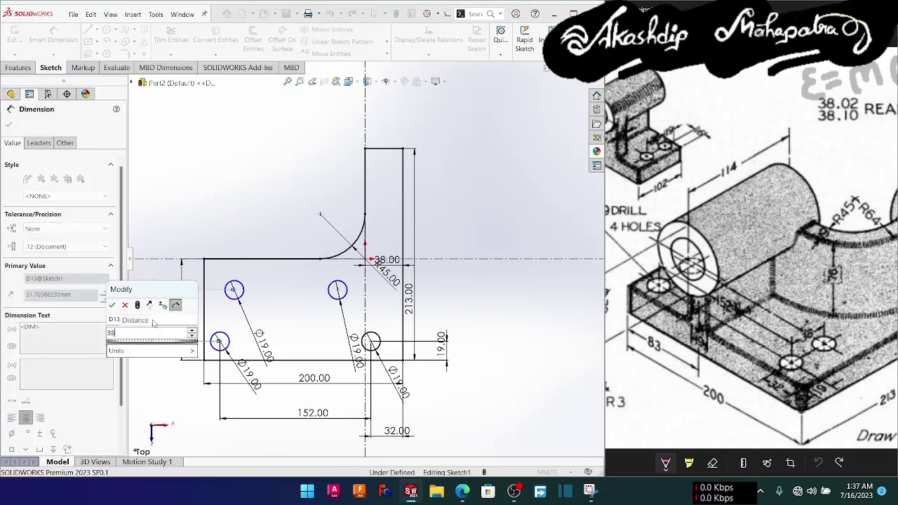
key(Return)
click(154, 323)
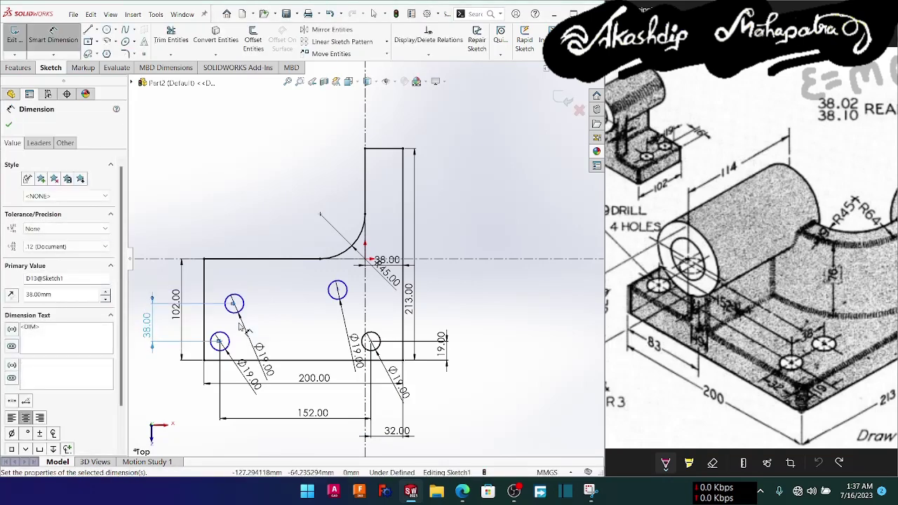
text(38)
key(Return)
key(Escape)
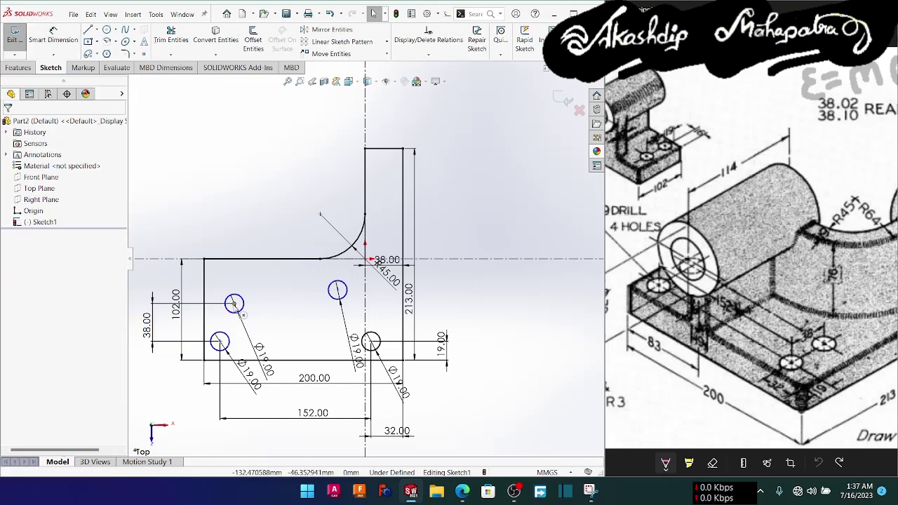
- Add Vertical relations between the two left holes and between the two right holes
click(219, 342)
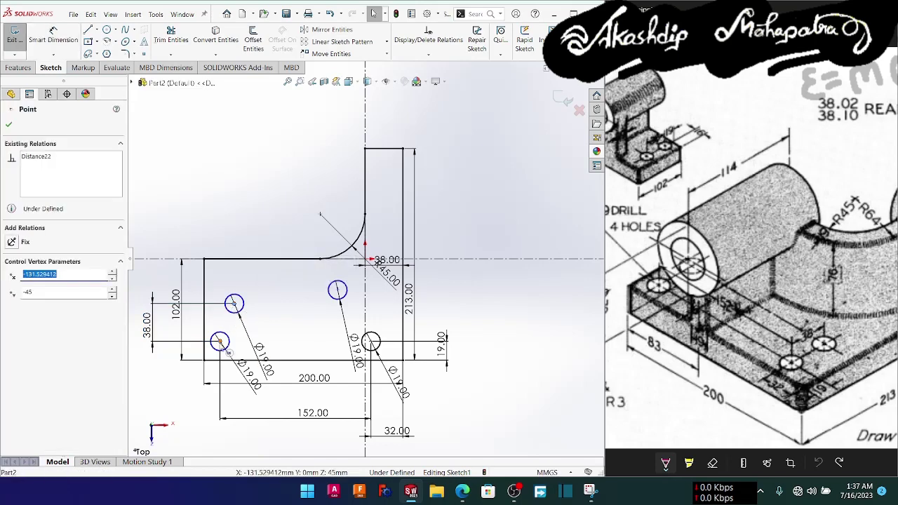
ctrl+click(235, 303)
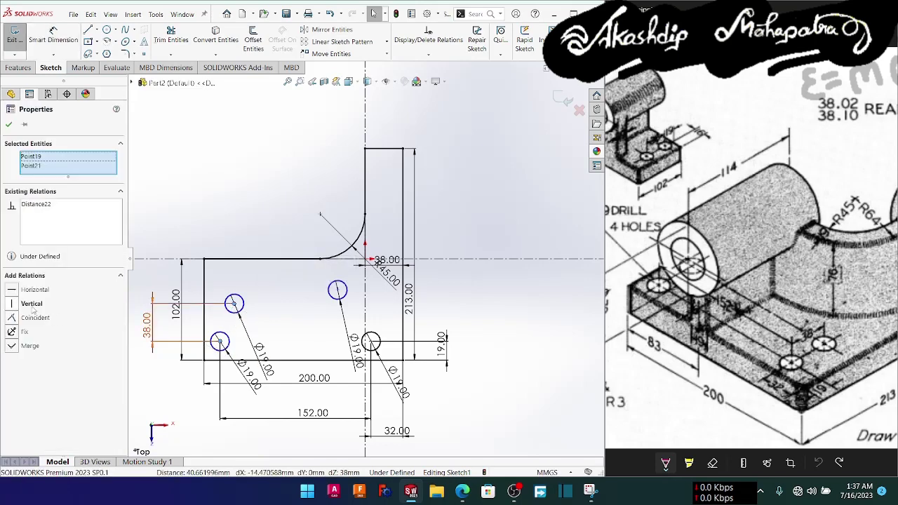
click(31, 303)
click(157, 318)
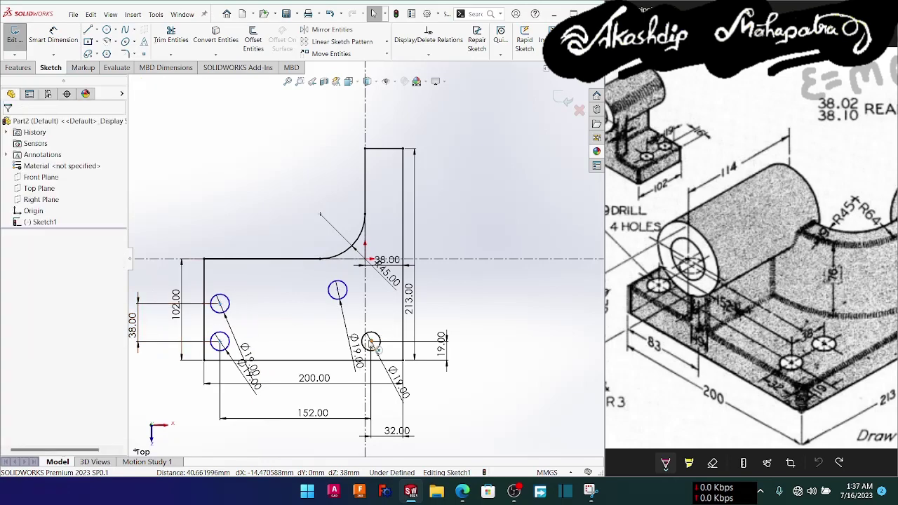
click(337, 289)
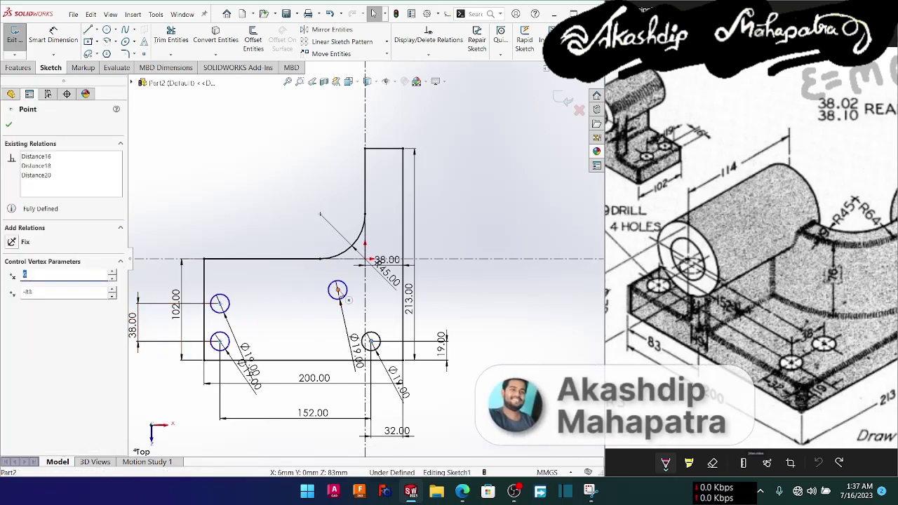
ctrl+click(370, 341)
click(30, 304)
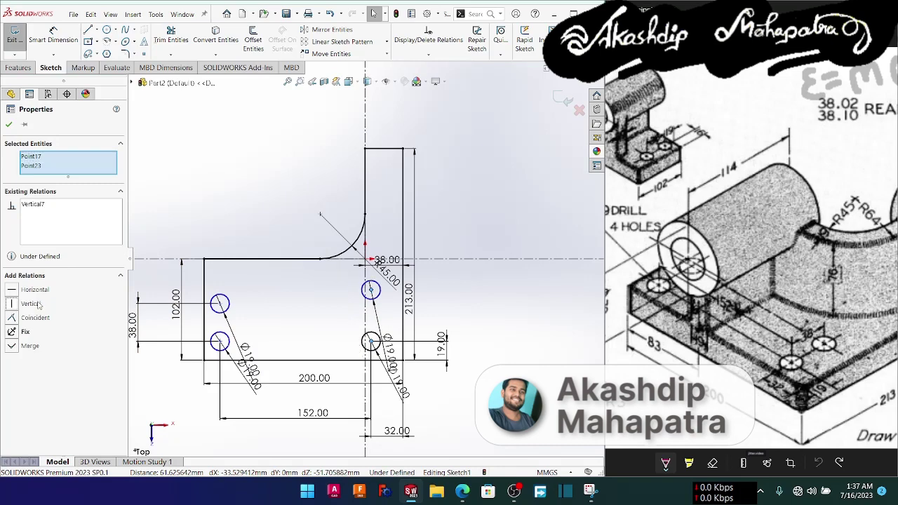
click(190, 314)
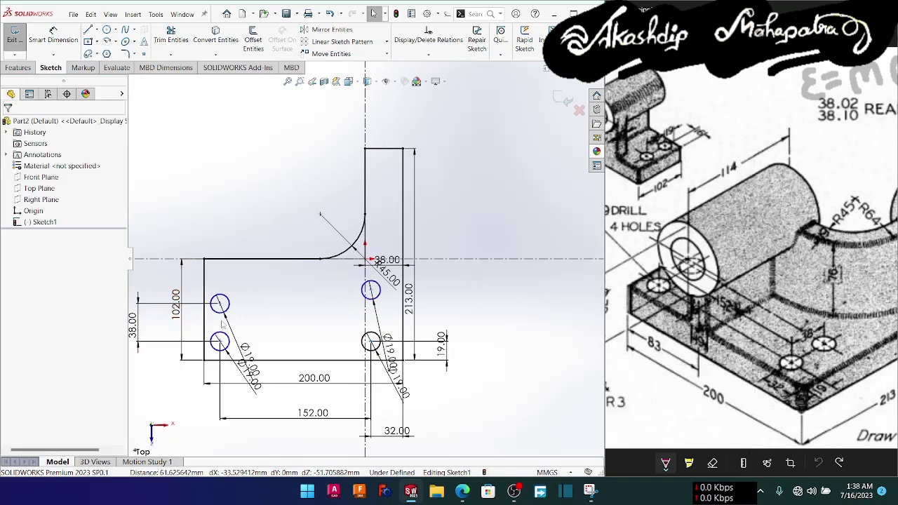
- Add Horizontal relations between the two lower holes and between the two upper holes
click(221, 342)
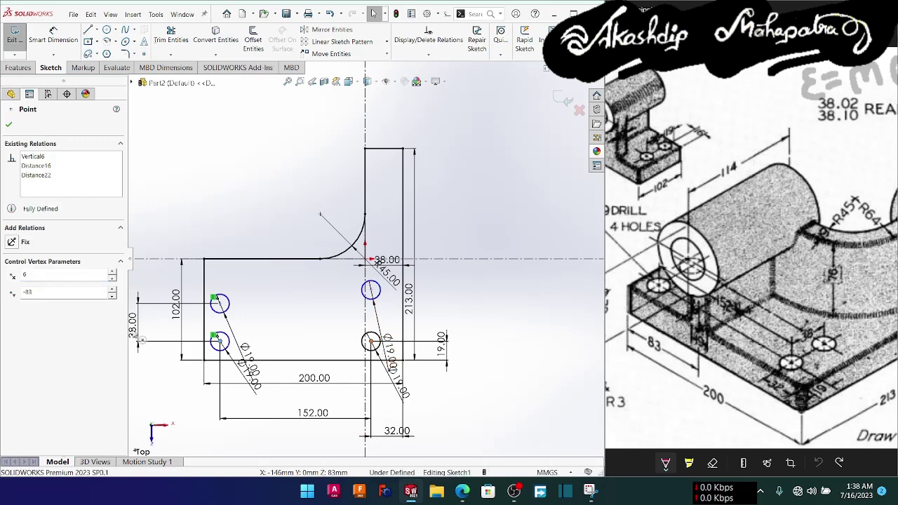
ctrl+click(371, 342)
click(28, 289)
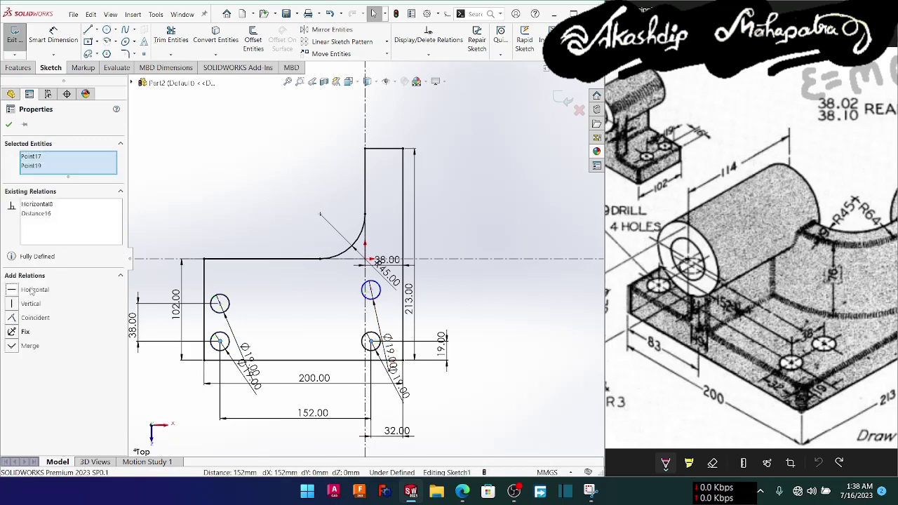
click(288, 320)
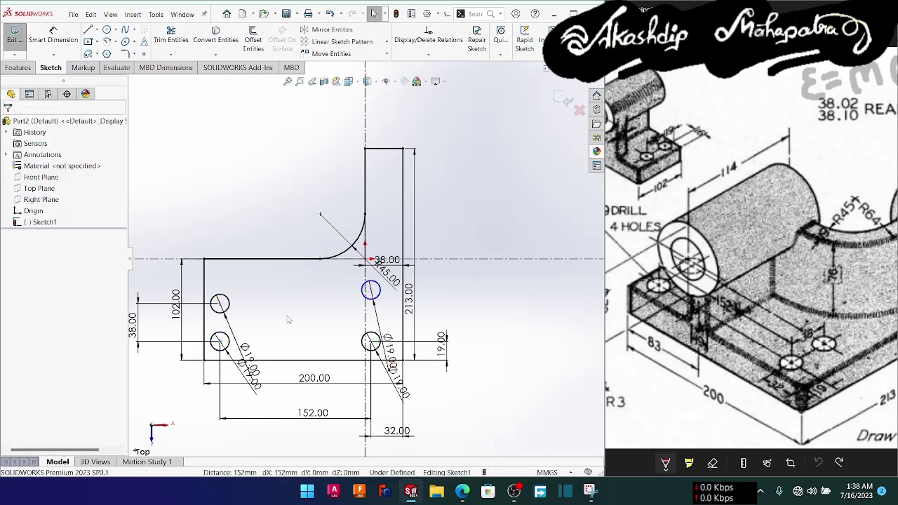
click(219, 303)
ctrl+click(371, 289)
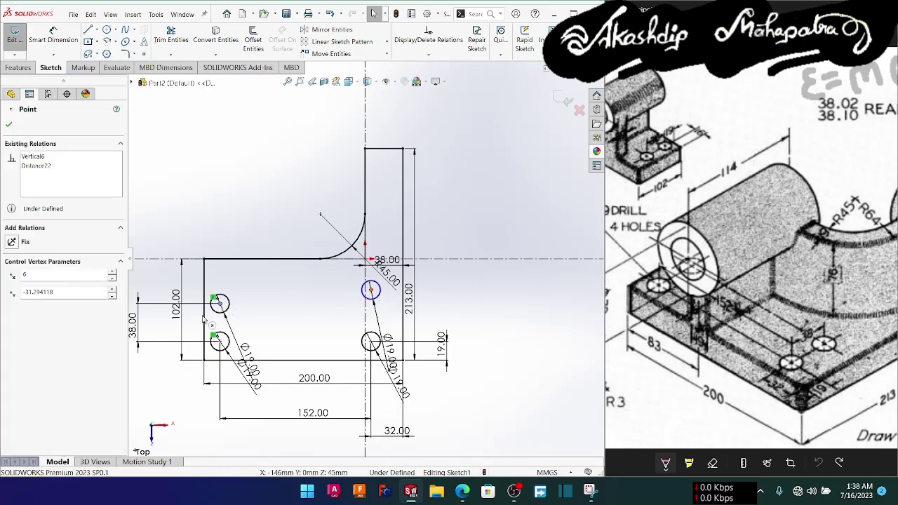
click(36, 290)
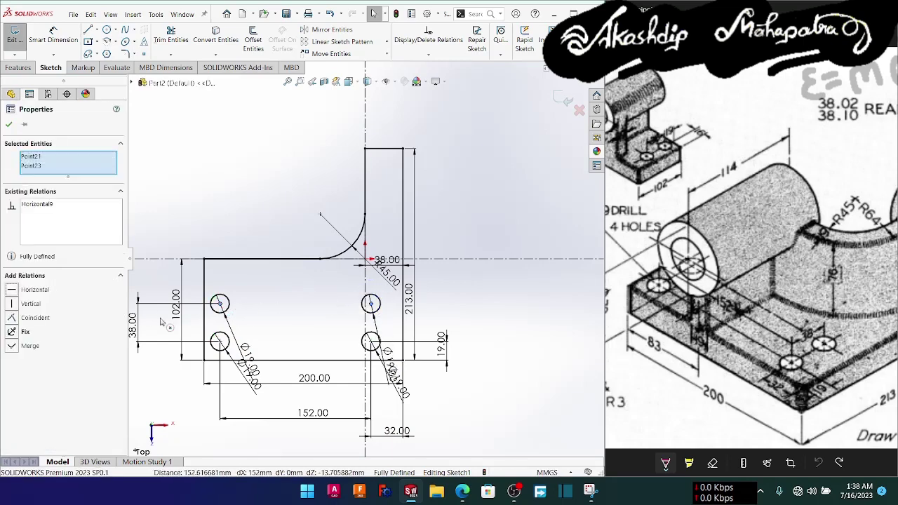
click(9, 125)
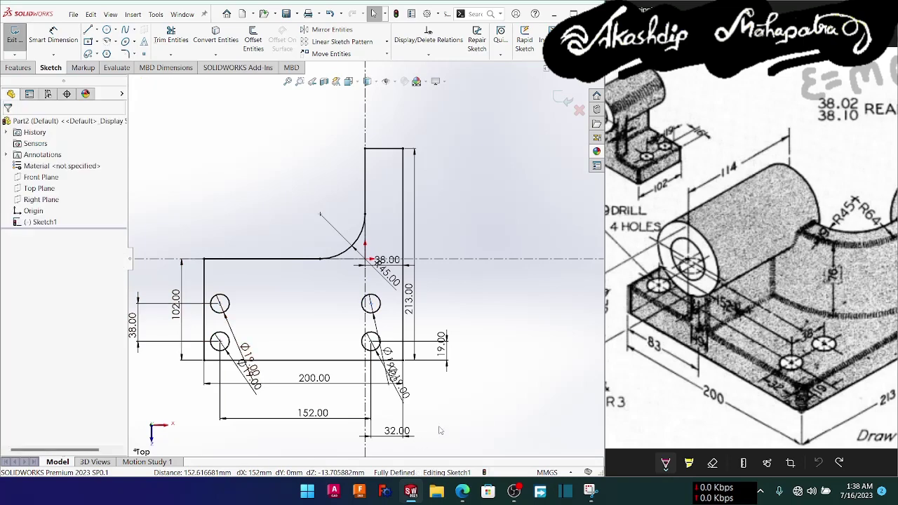
- Orbit the view to check the base-plate sketch in 3D and exit Sketch1
ctrl+scroll(838, 346, down, 5)
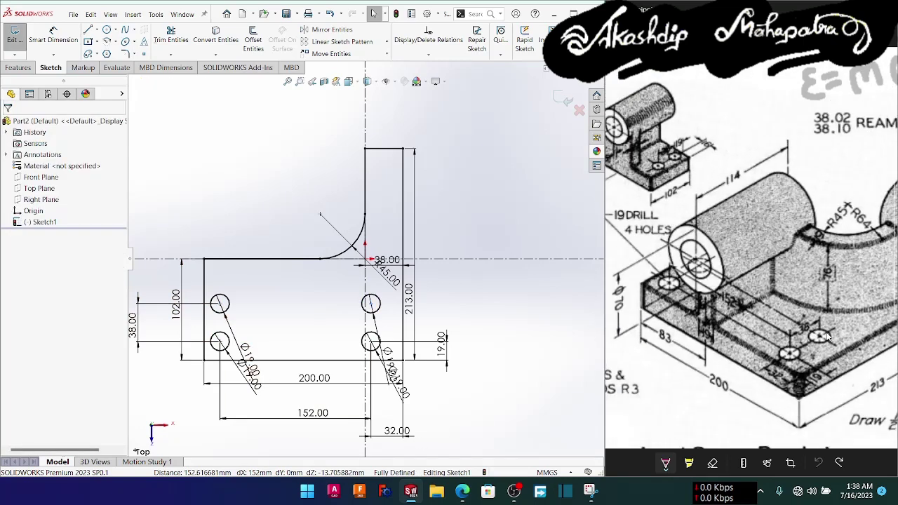
ctrl+scroll(828, 336, down, 1)
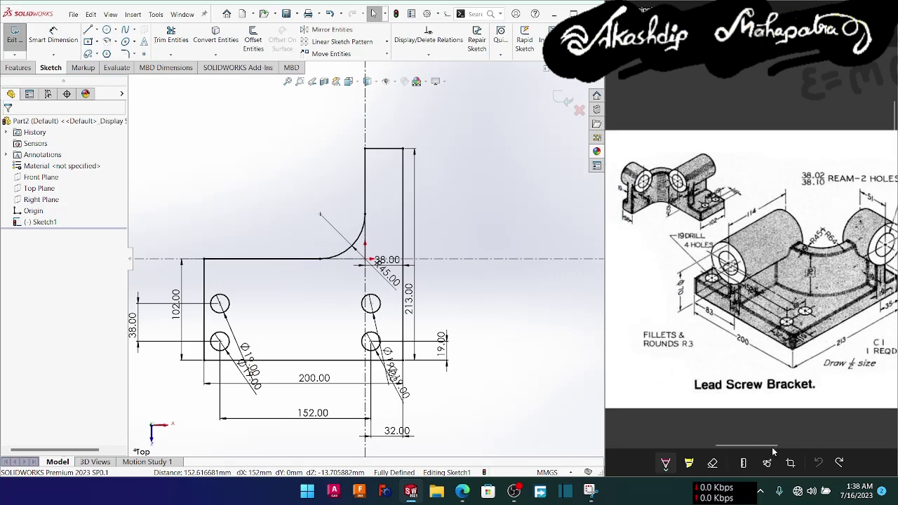
scroll(772, 445, right, 2)
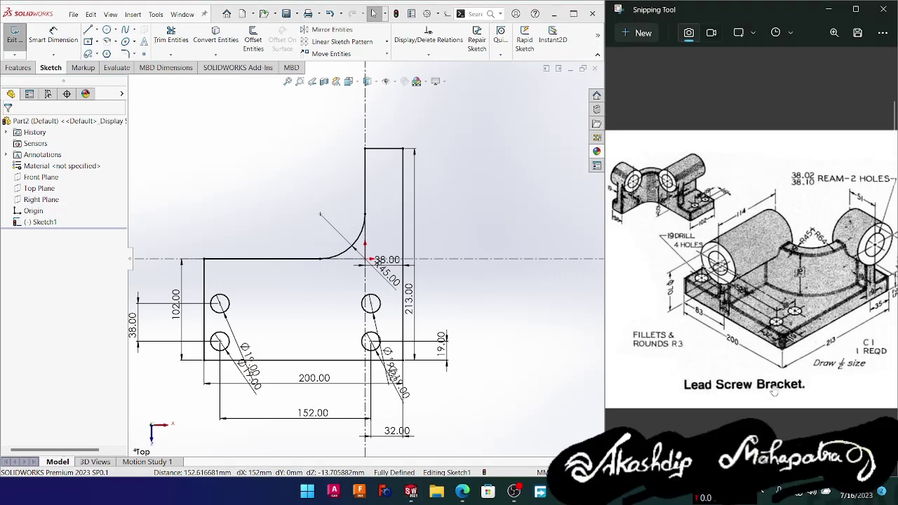
ctrl+scroll(774, 391, down, 1)
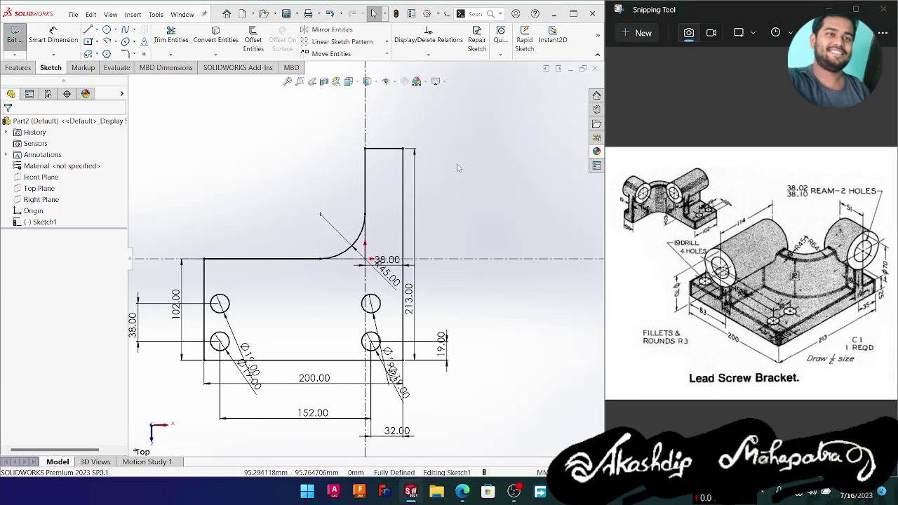
click(497, 160)
middle_drag(443, 339, 534, 196)
click(566, 99)
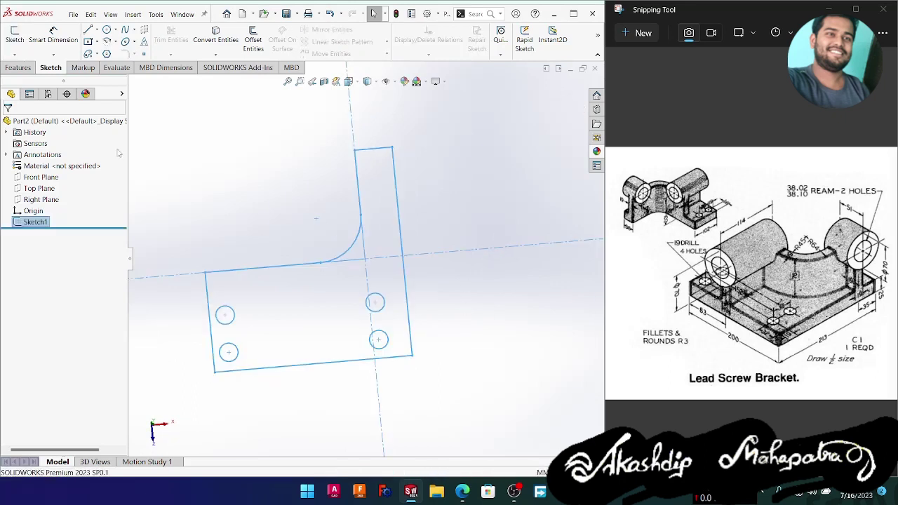
- Extrude Sketch1 Blind to 25 mm as Boss-Extrude1 and orbit to inspect the solid plate
click(18, 67)
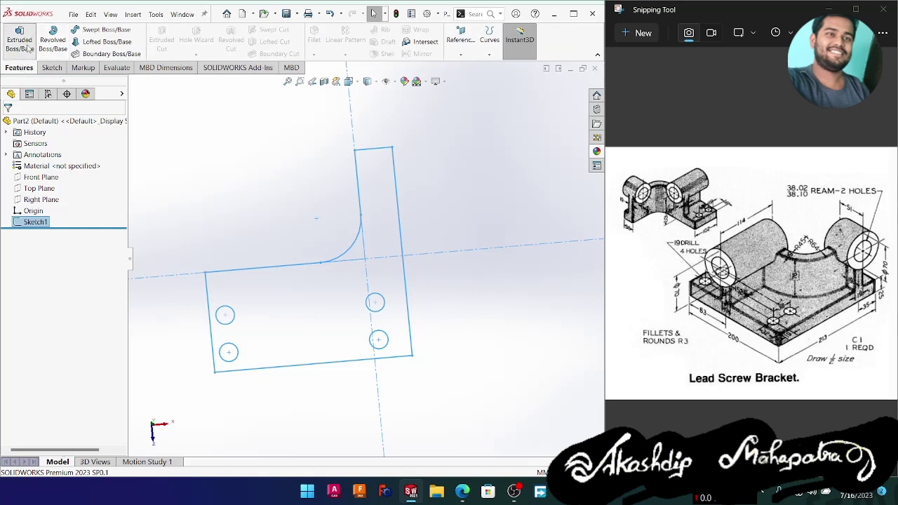
click(26, 44)
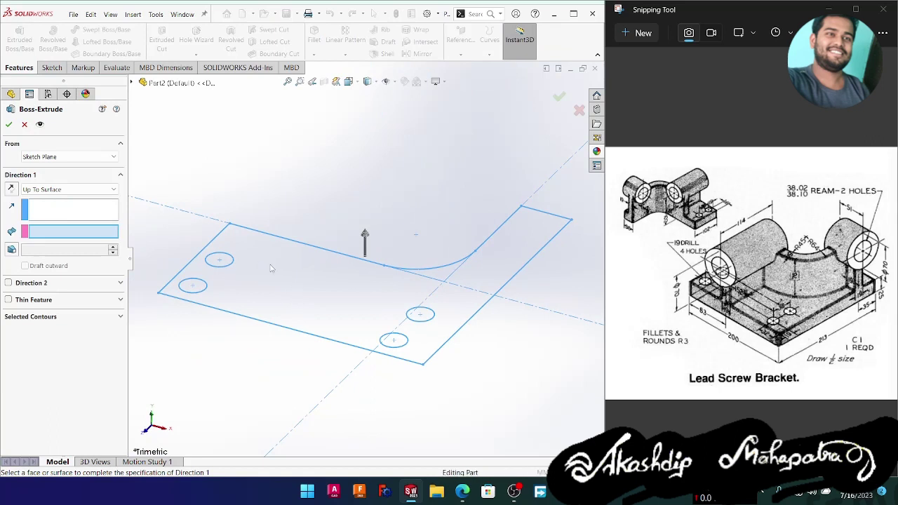
click(62, 190)
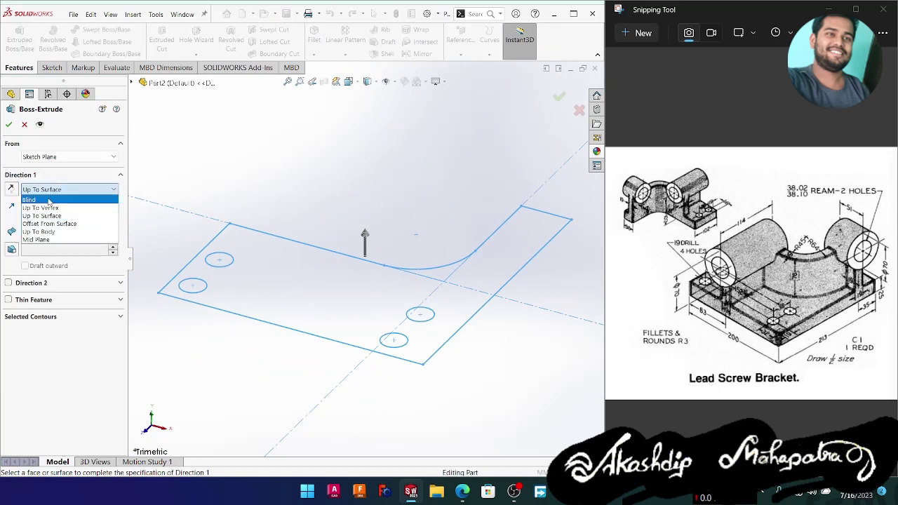
click(48, 200)
click(89, 190)
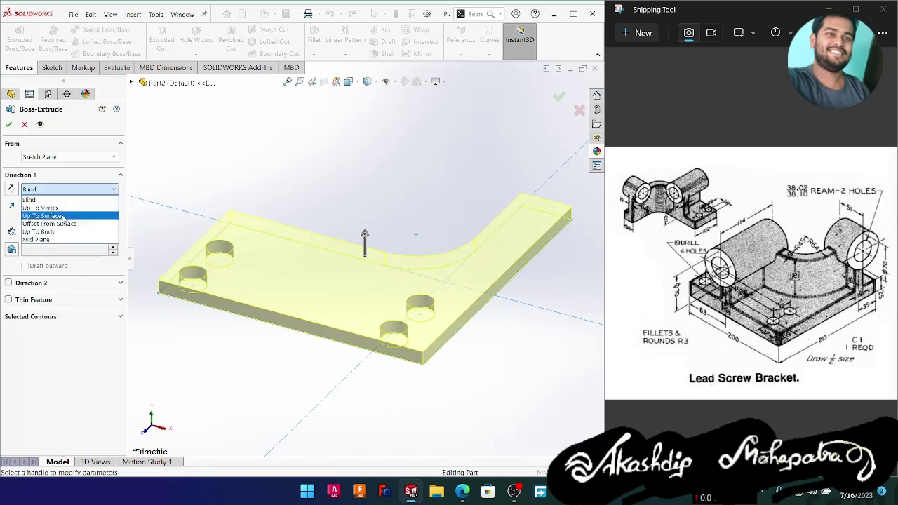
click(59, 200)
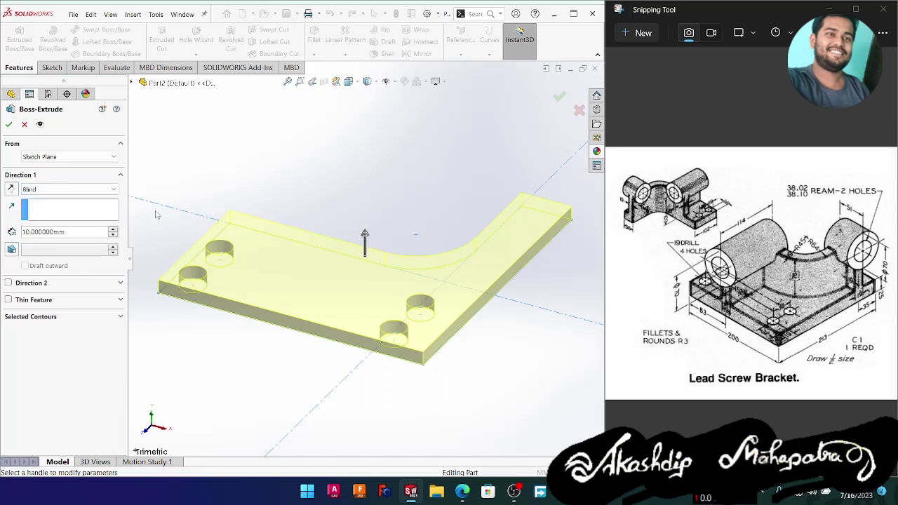
click(637, 355)
click(78, 236)
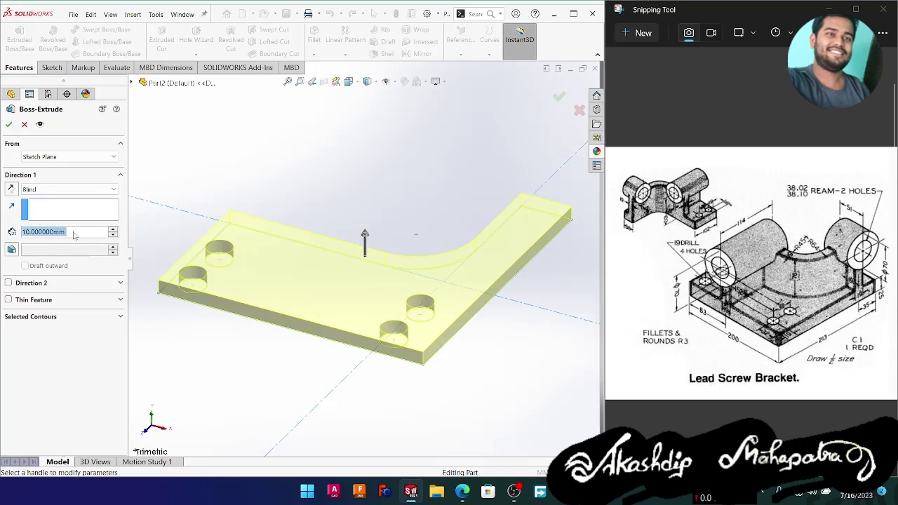
text(25)
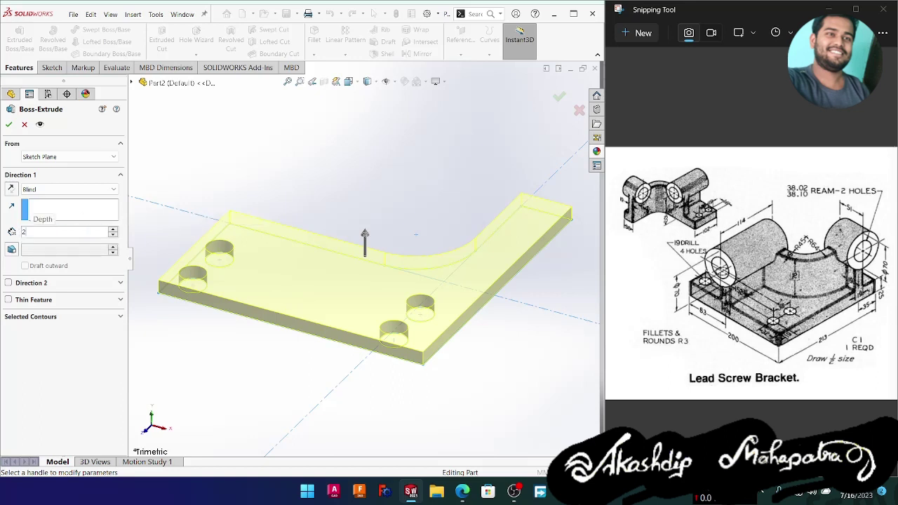
key(Return)
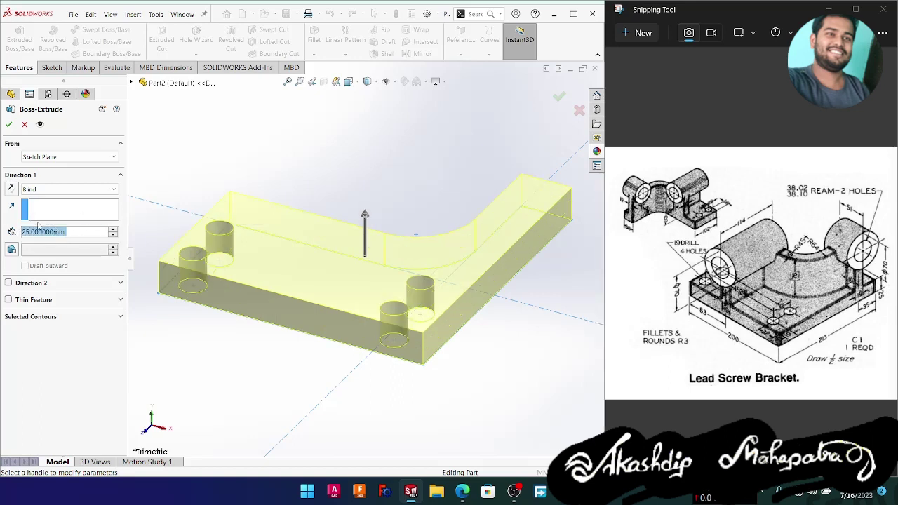
click(9, 125)
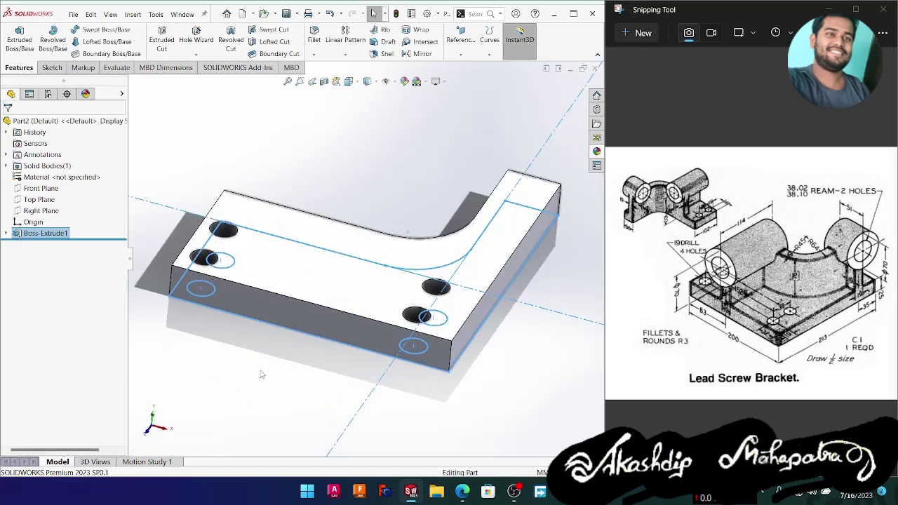
middle_drag(260, 373, 226, 386)
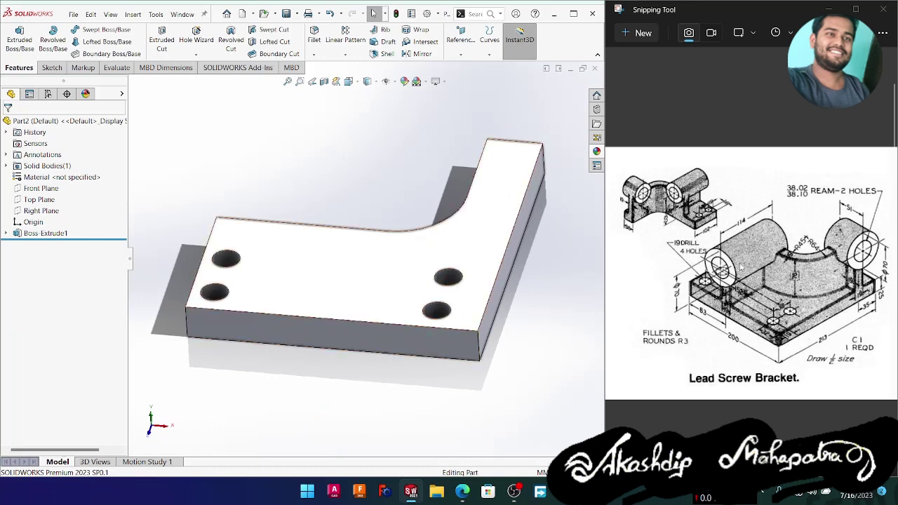
- Sketch a Ø70 circle above the plate on its front face
click(323, 339)
click(365, 307)
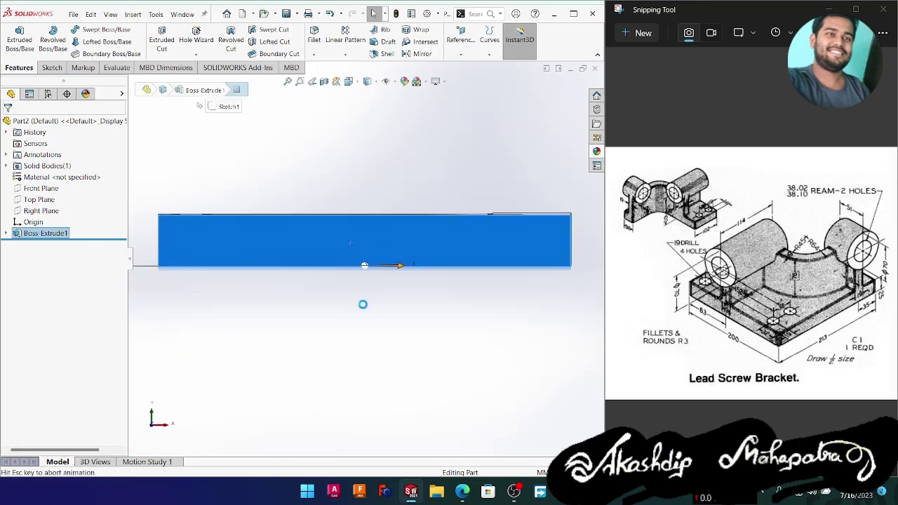
right_drag(258, 344, 298, 349)
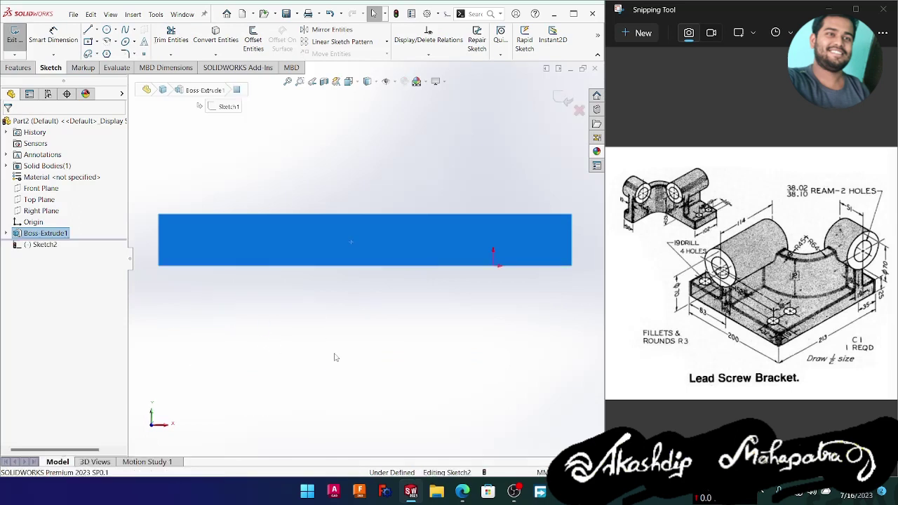
click(274, 146)
click(303, 167)
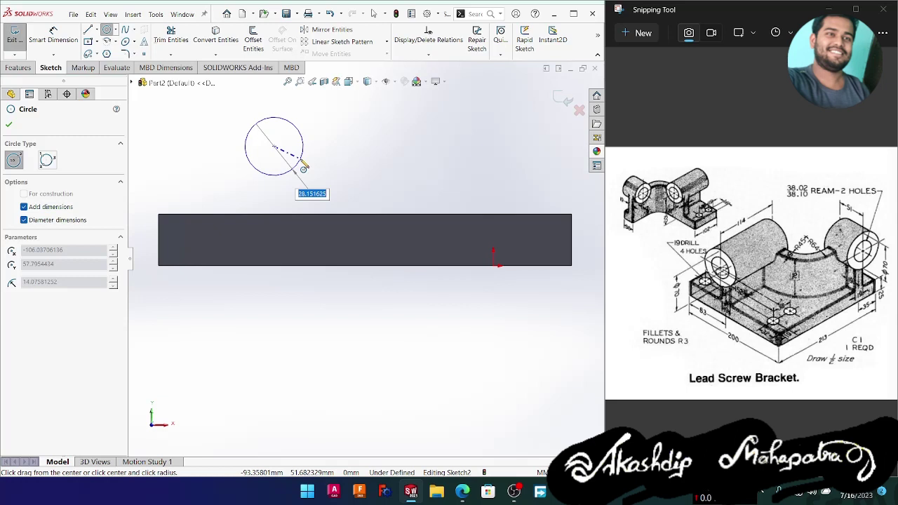
text(70)
key(Return)
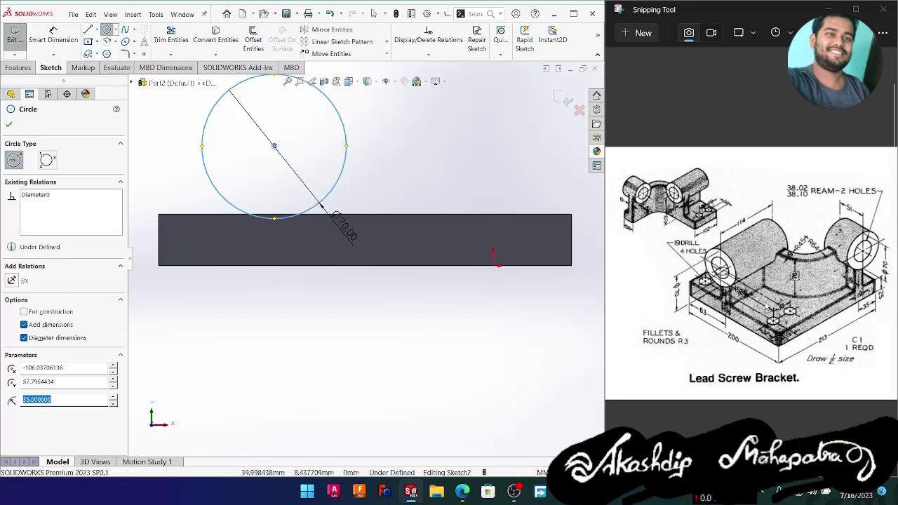
- Circle a dimension on the reference drawing, then undo the mark
ctrl+scroll(765, 307, up, 2)
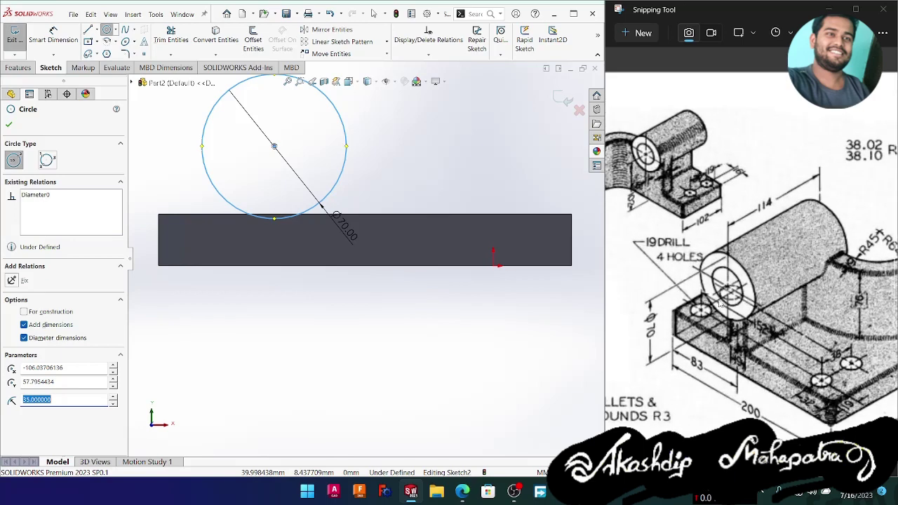
mouse_move(657, 307)
mouse_down()
mouse_move(632, 310)
mouse_move(634, 343)
mouse_move(661, 338)
mouse_up()
key(ctrl+z)
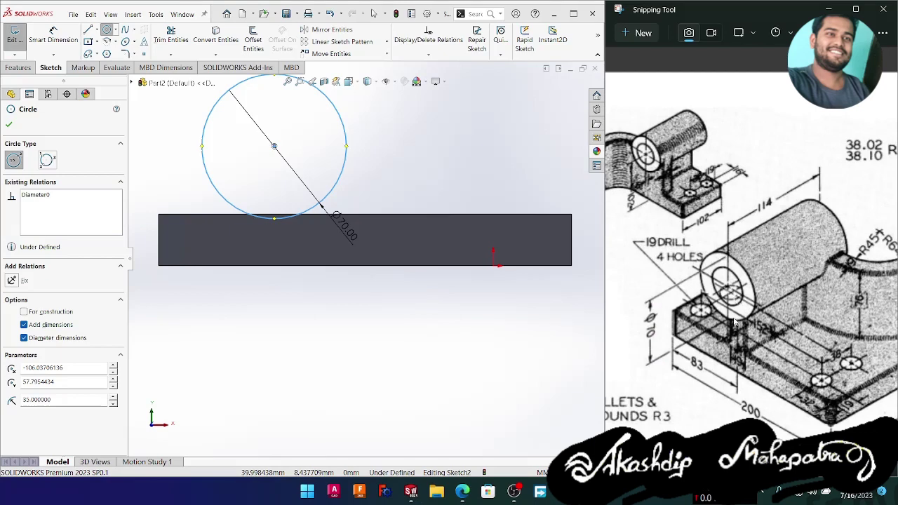
- Exit the Circle tool, then mark the boss and bored hole on the reference drawing and undo
click(221, 330)
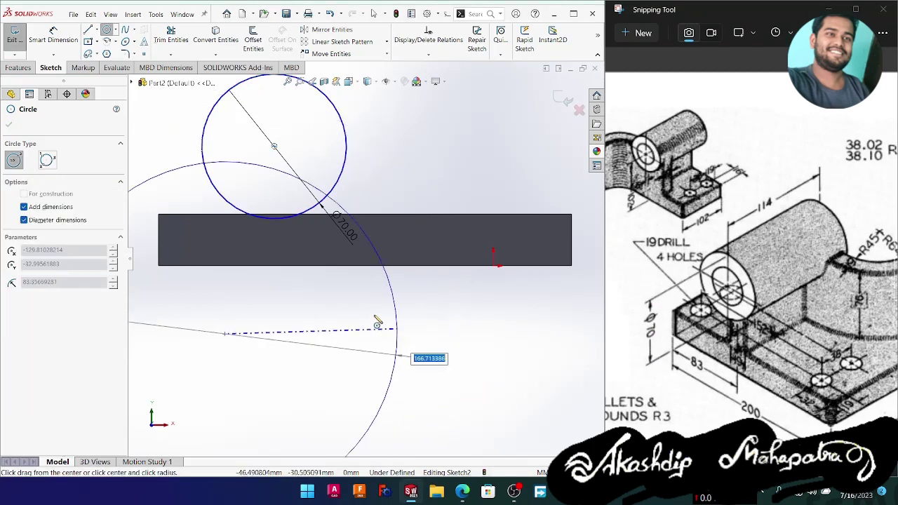
key(Escape)
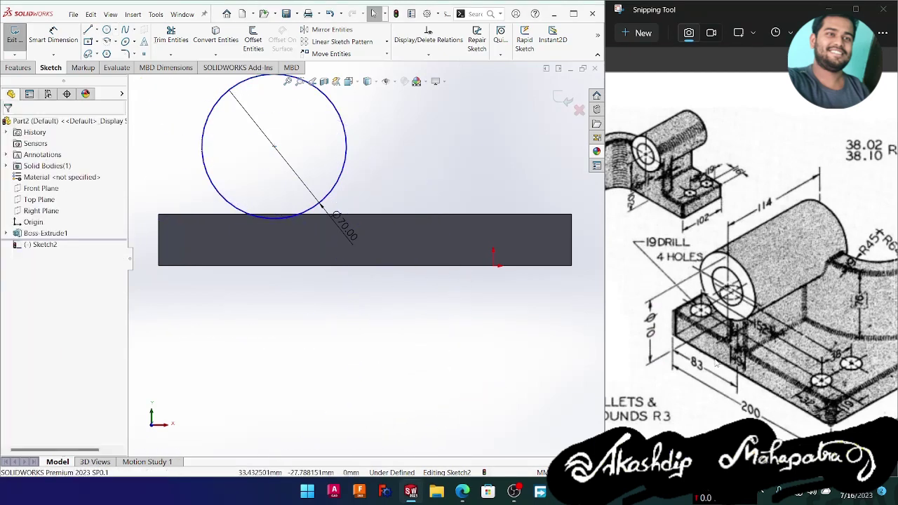
ctrl+scroll(731, 358, down, 3)
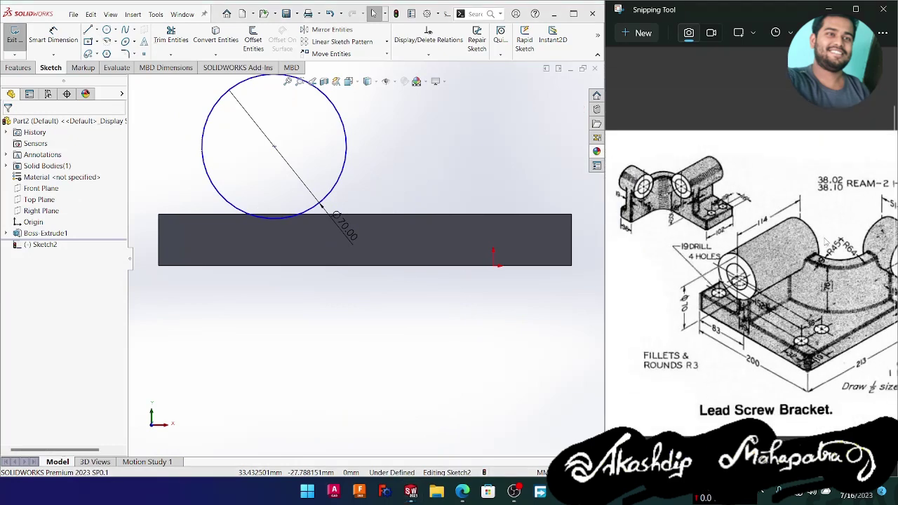
mouse_move(827, 240)
mouse_down()
mouse_move(775, 287)
mouse_move(853, 286)
mouse_move(862, 269)
mouse_move(845, 257)
mouse_up()
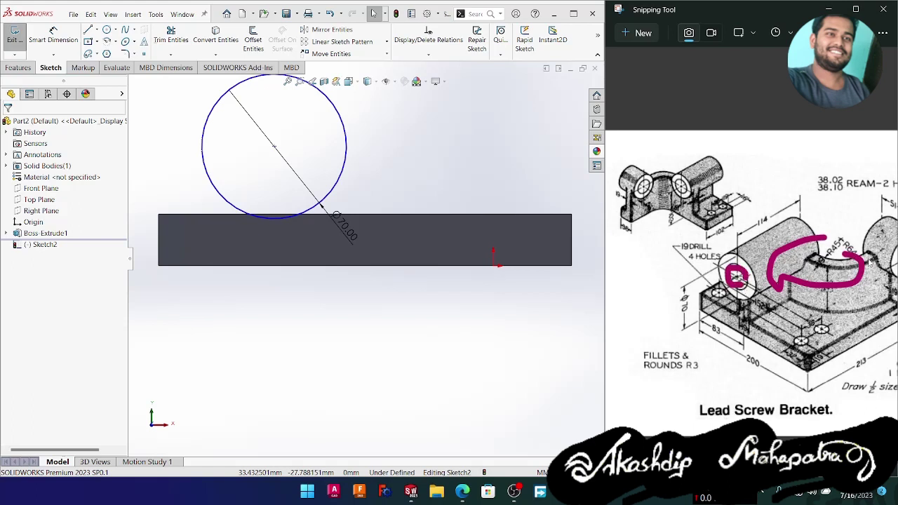
drag(869, 262, 794, 261)
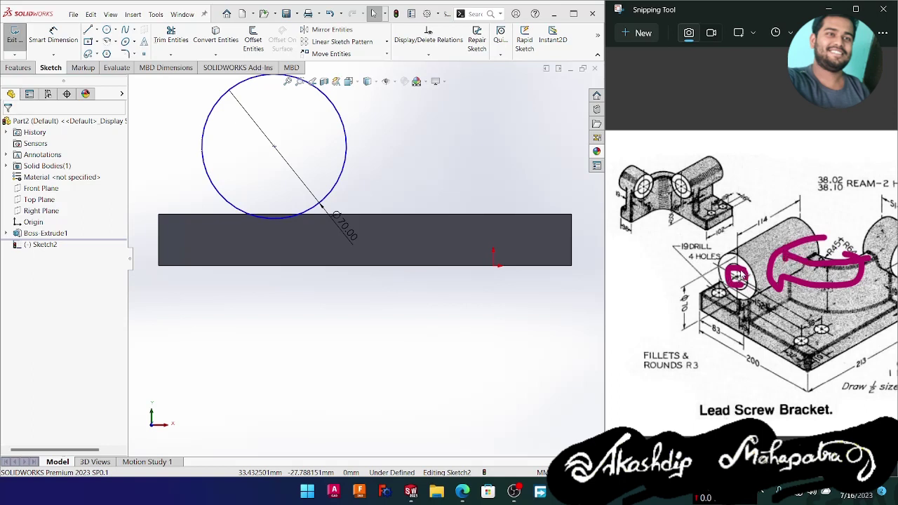
drag(738, 274, 738, 279)
key(ctrl+z)
key(ctrl+z)
key(ctrl+z)
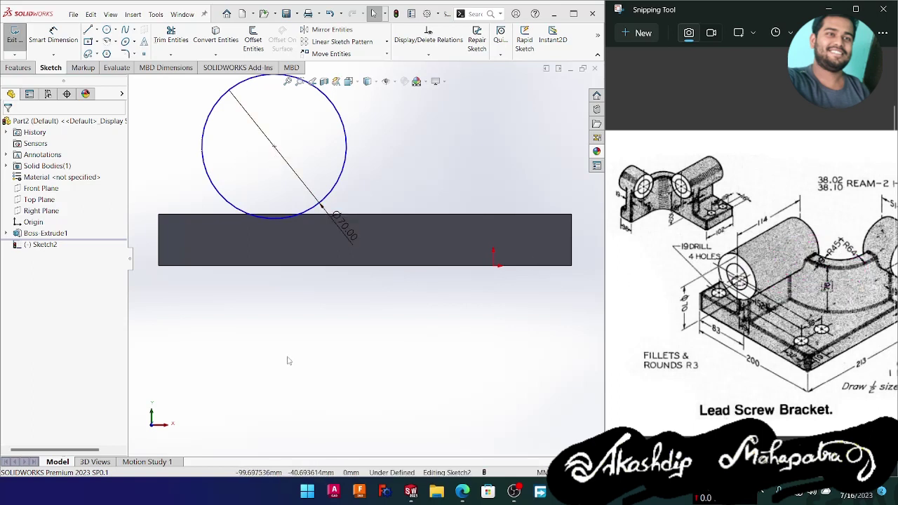
- Dimension the circle centre 83 mm from the plate's left edge
right_drag(291, 355, 286, 301)
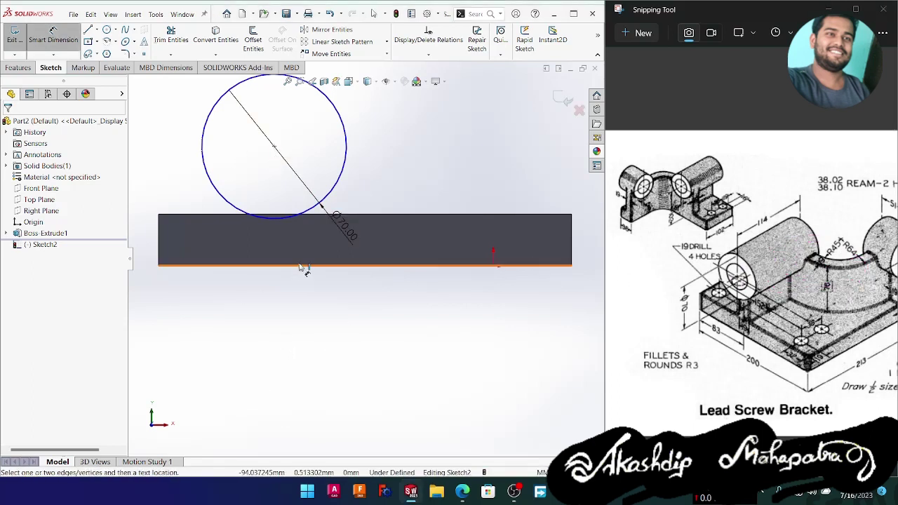
click(275, 147)
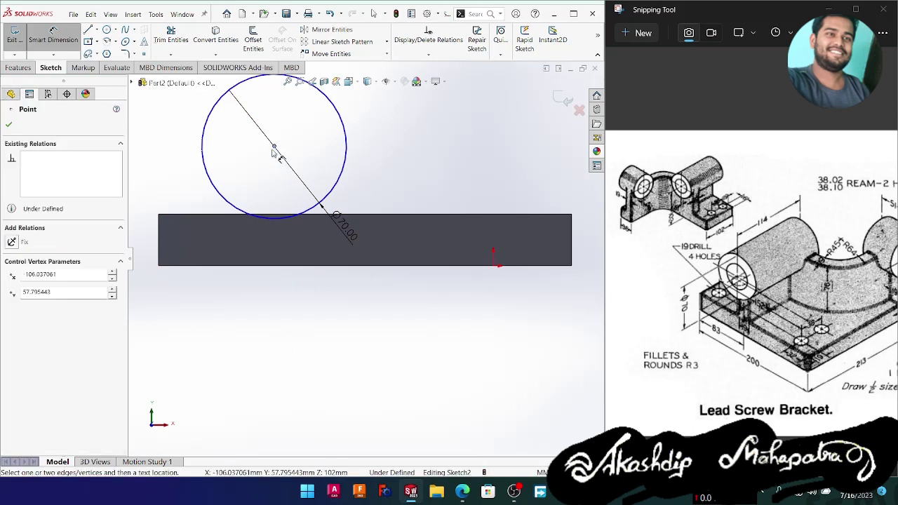
click(163, 236)
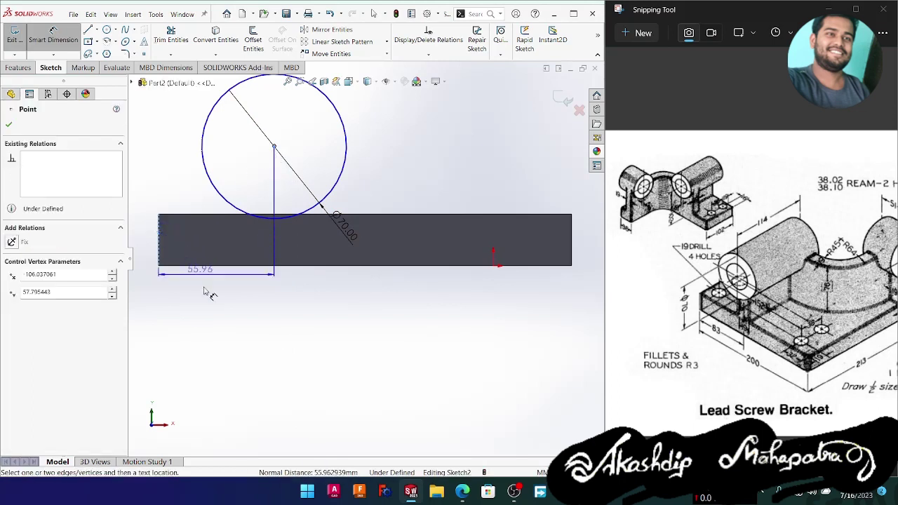
click(216, 337)
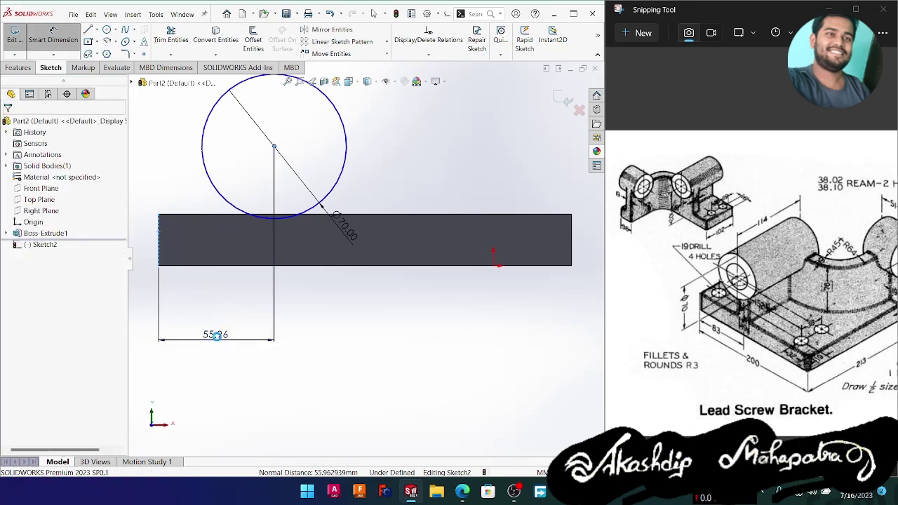
text(83)
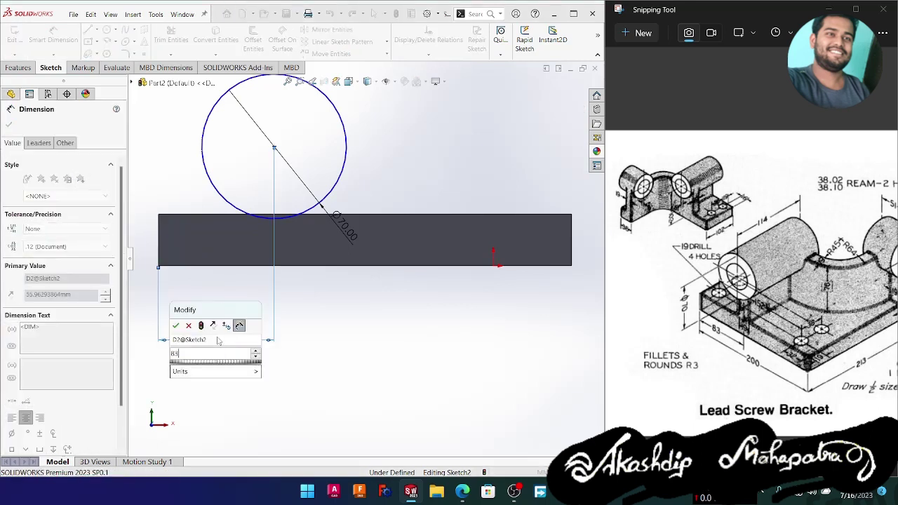
key(Return)
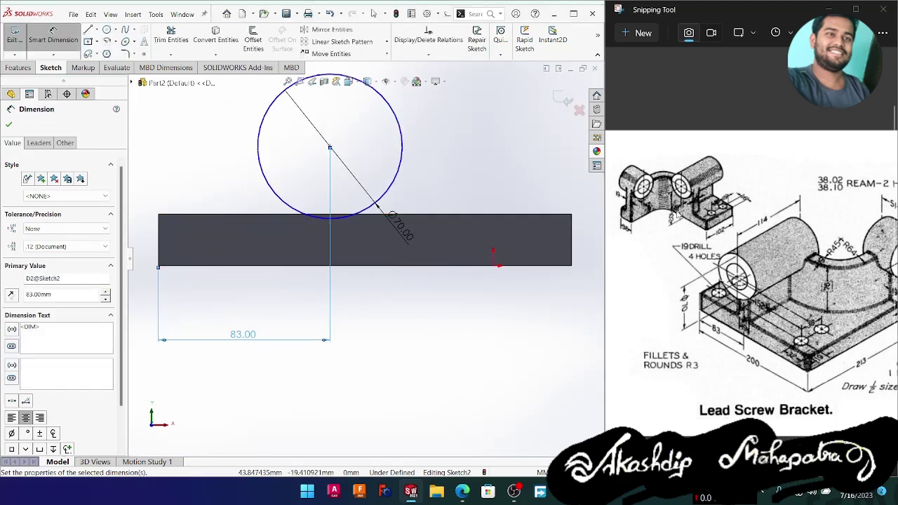
ctrl+scroll(695, 202, up, 6)
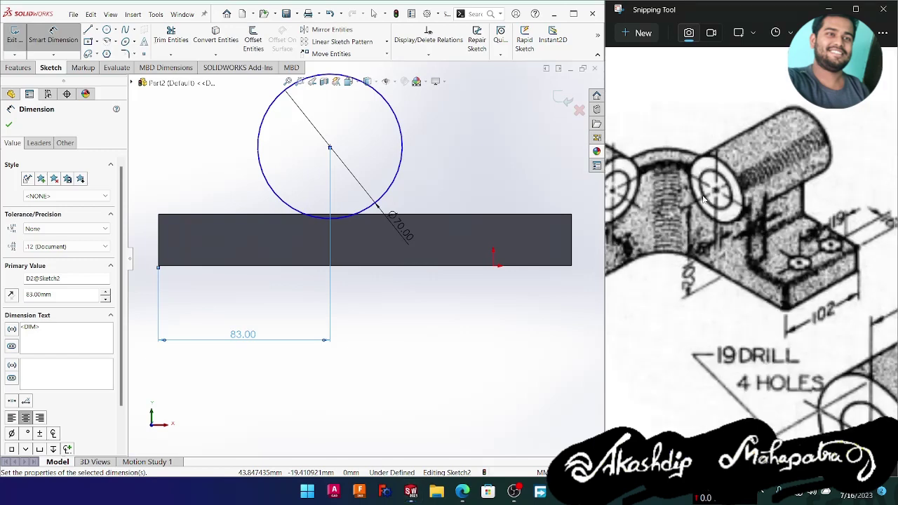
mouse_move(716, 194)
mouse_down()
mouse_move(676, 216)
mouse_move(665, 306)
mouse_move(698, 300)
mouse_up()
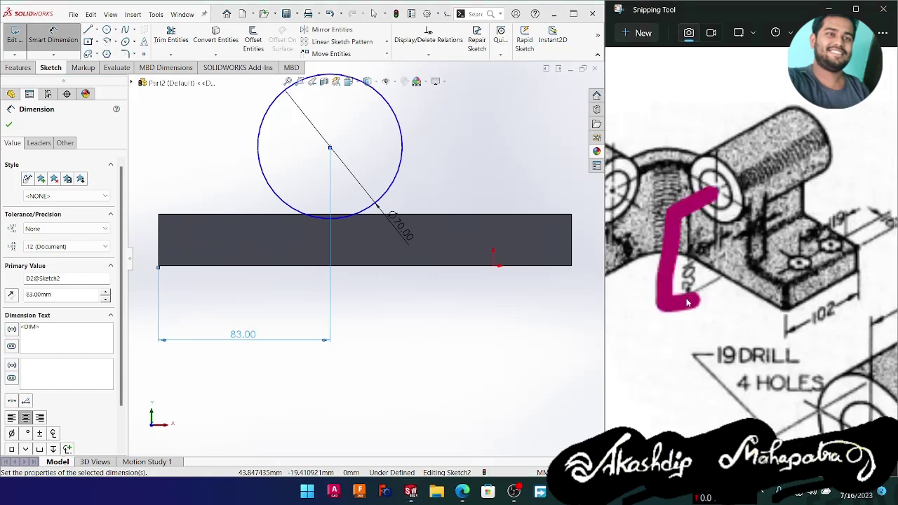
- Dimension the circle centre 102 mm above the plate's bottom edge
click(330, 148)
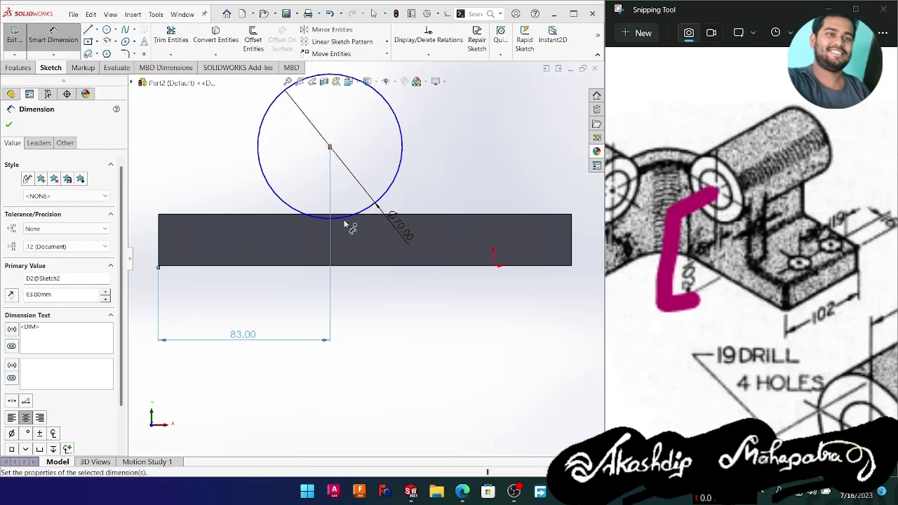
click(349, 266)
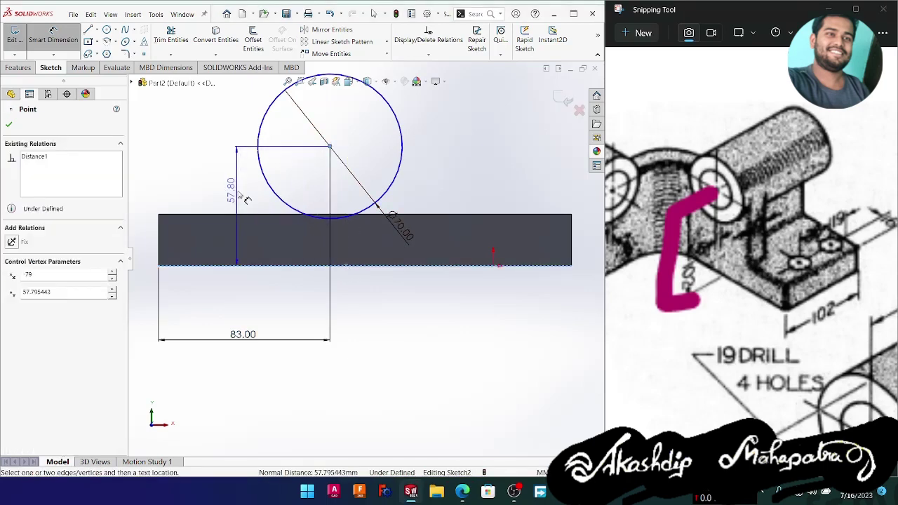
click(246, 198)
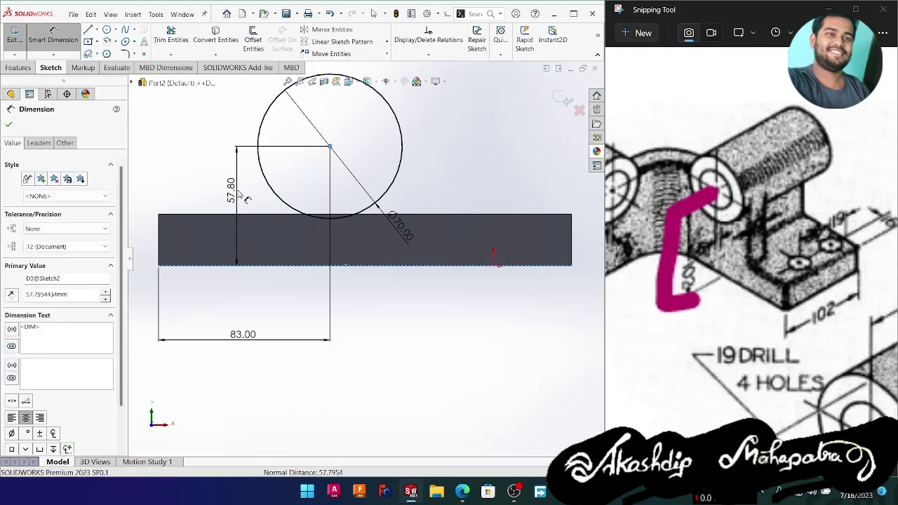
text(102)
key(Escape)
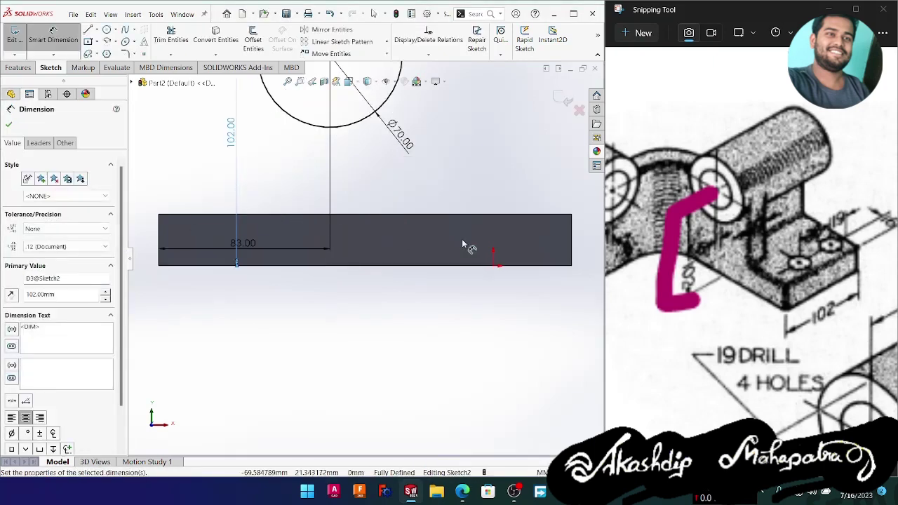
key(Escape)
- Zoom to fit the whole sketch and exit Sketch2
ctrl+scroll(679, 338, down, 5)
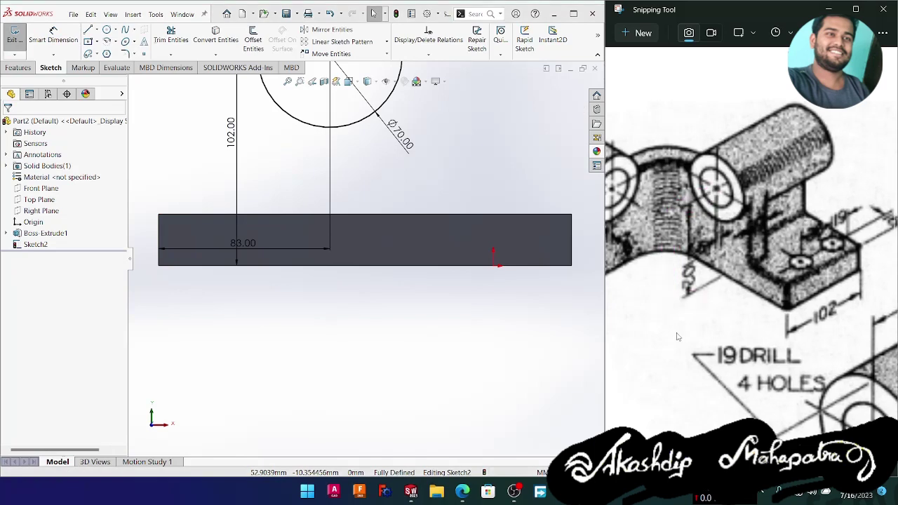
ctrl+scroll(680, 339, down, 2)
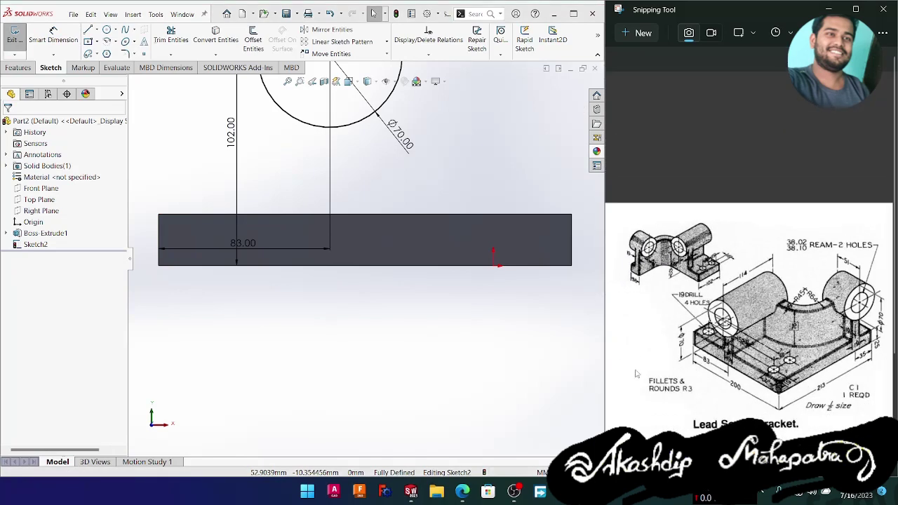
scroll(778, 322, down, 1)
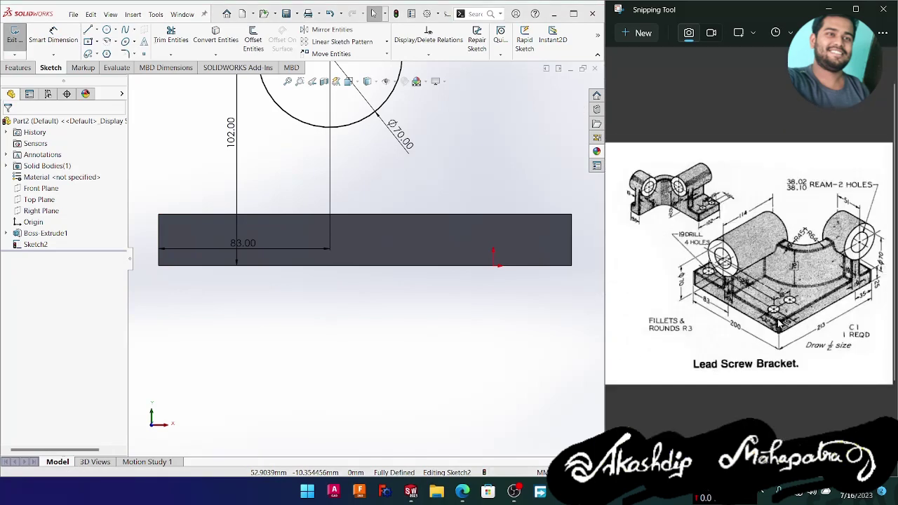
key(f)
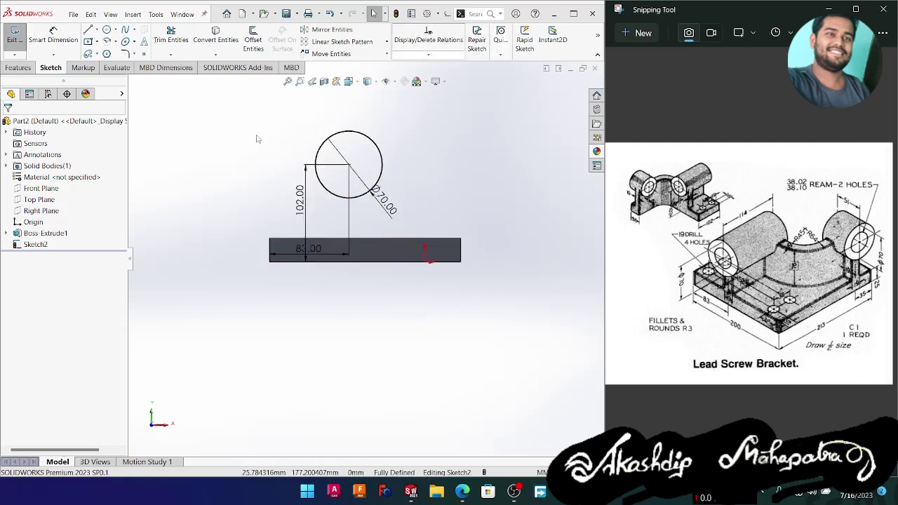
click(536, 140)
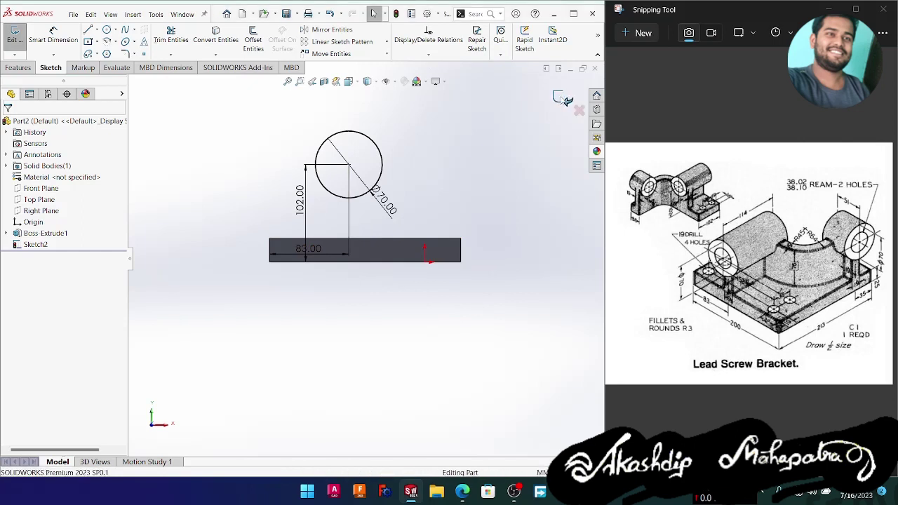
click(561, 99)
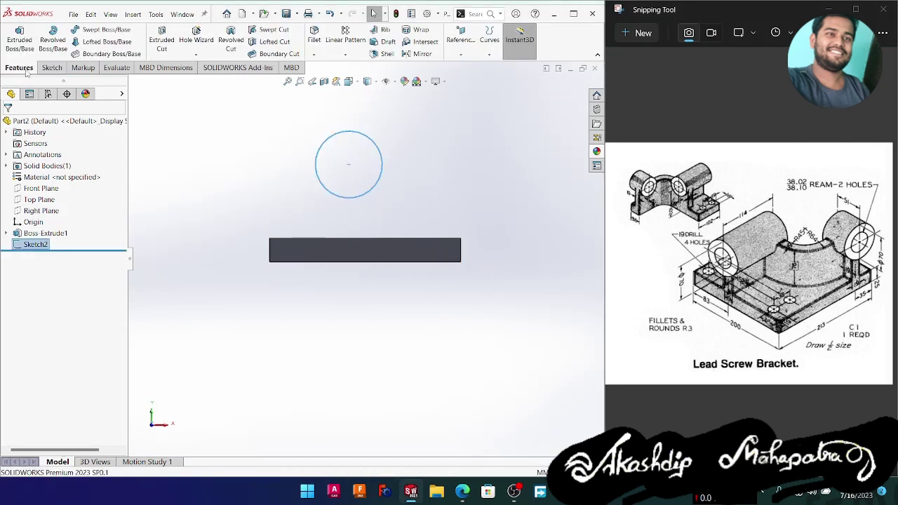
- Start an Extruded Boss/Base on Sketch2, previewing a 25 mm blind cylinder
click(20, 40)
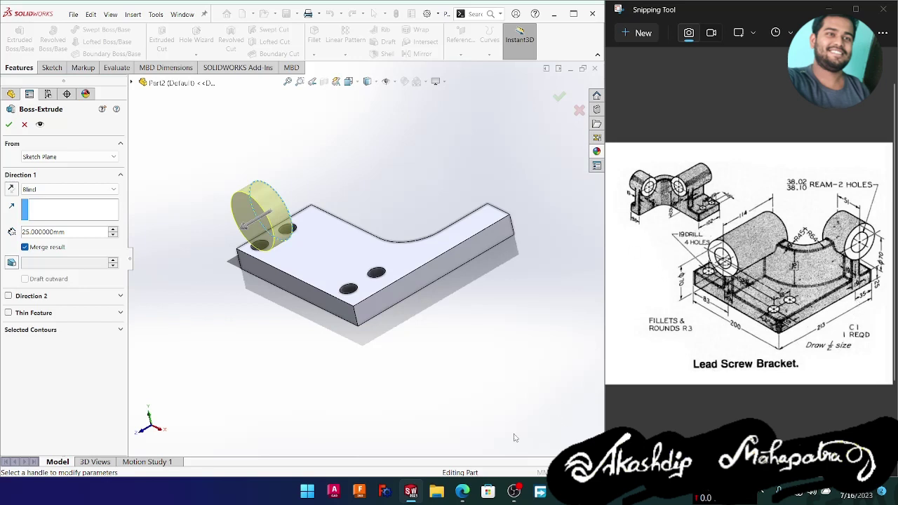
click(307, 491)
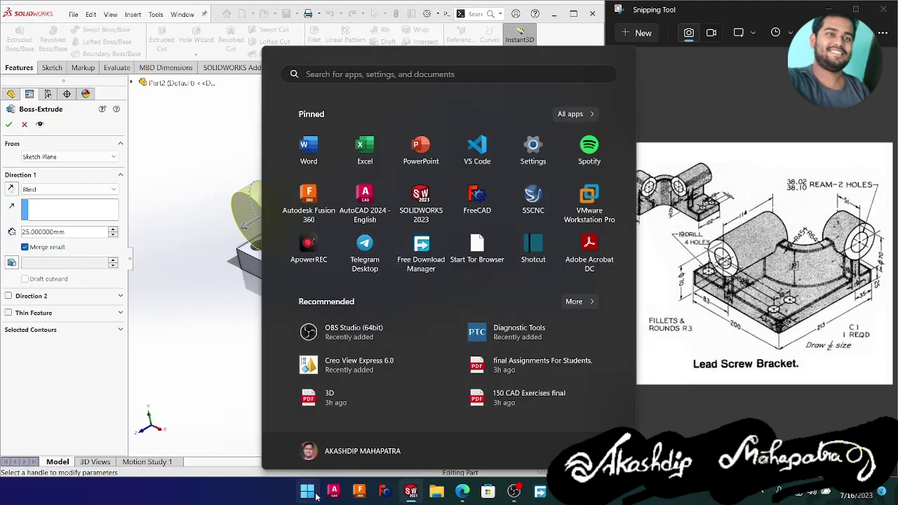
- Calculate 114 − 102 = 12 in Calculator, then close it
key(XF86Calculator)
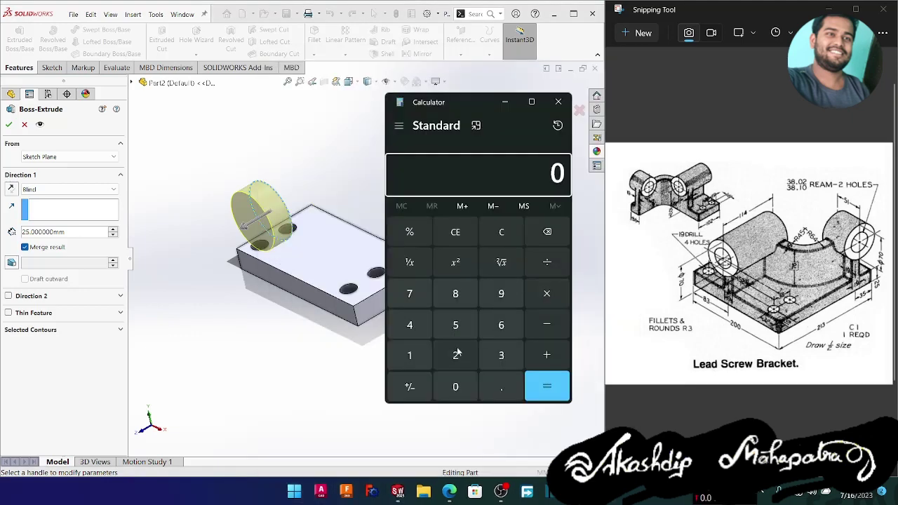
click(409, 363)
click(410, 359)
click(412, 325)
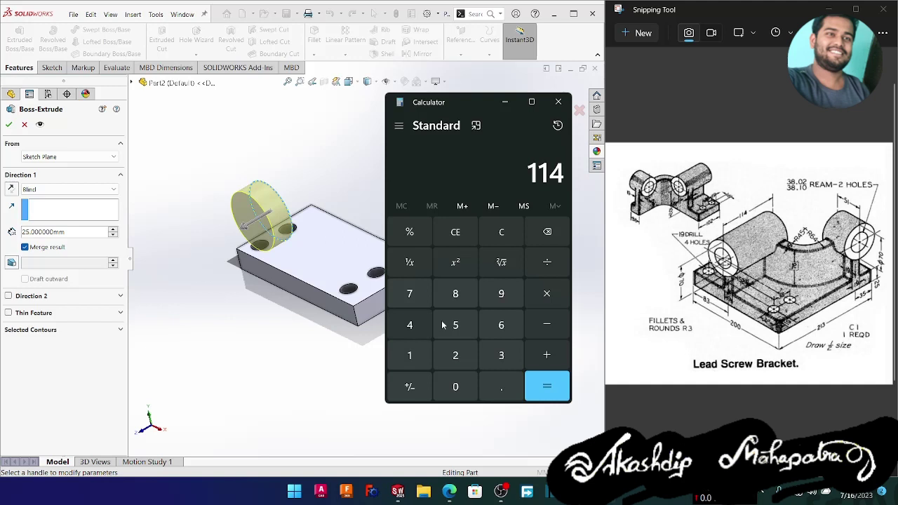
click(548, 327)
click(411, 355)
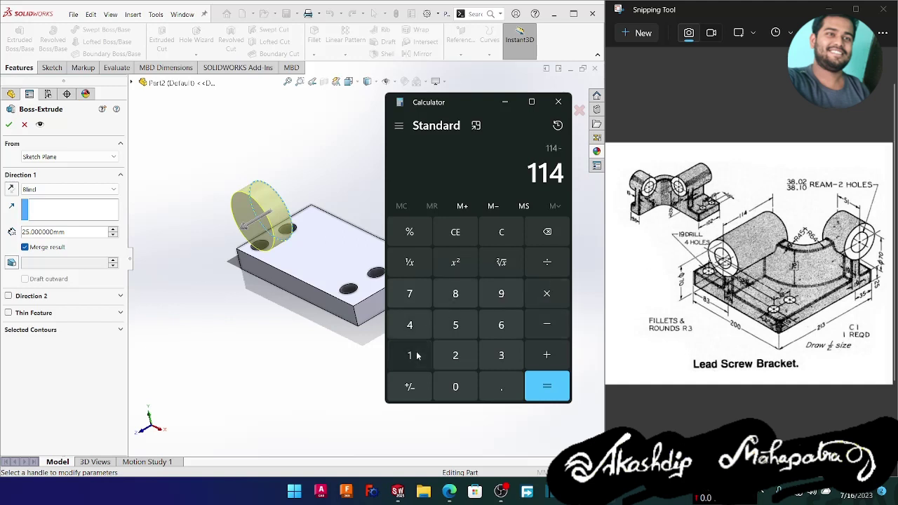
click(455, 386)
click(456, 355)
click(534, 386)
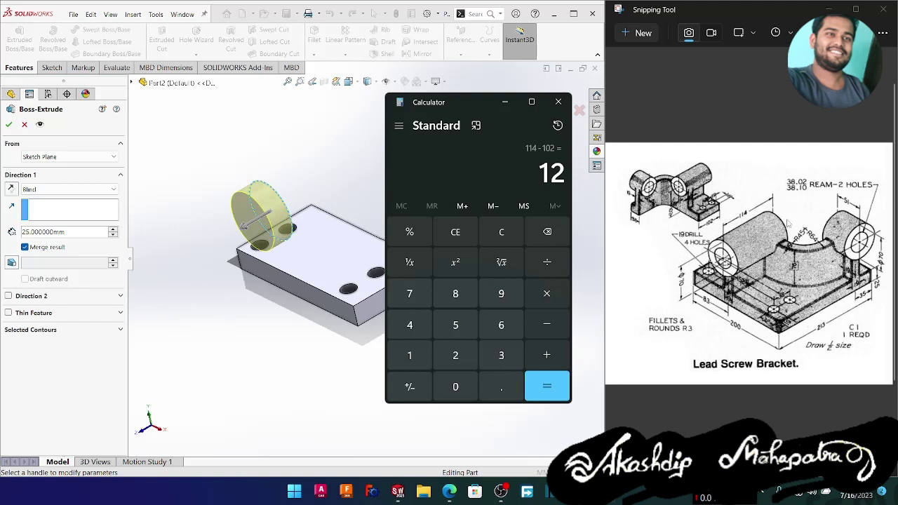
click(505, 102)
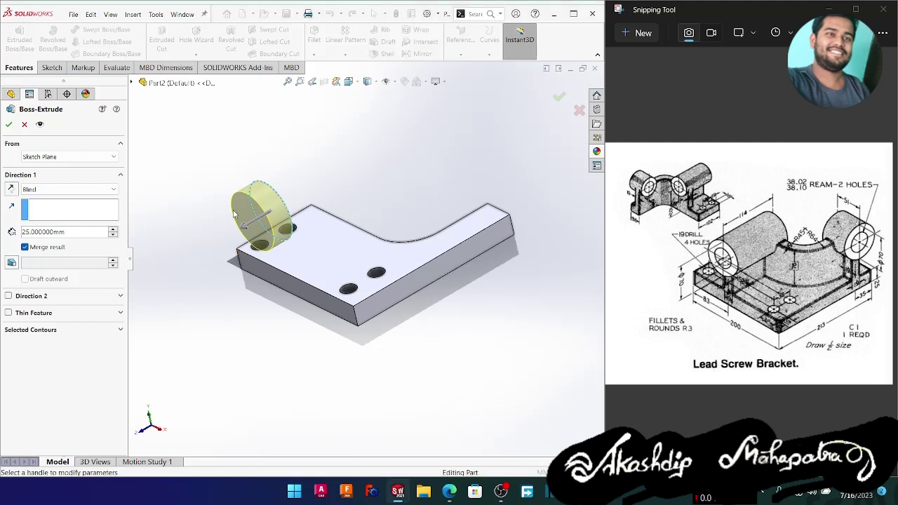
- Extrude the Ø70 boss 6 mm in Direction 1 and 114-6 = 108 mm in Direction 2
double_click(75, 233)
text(6)
key(Return)
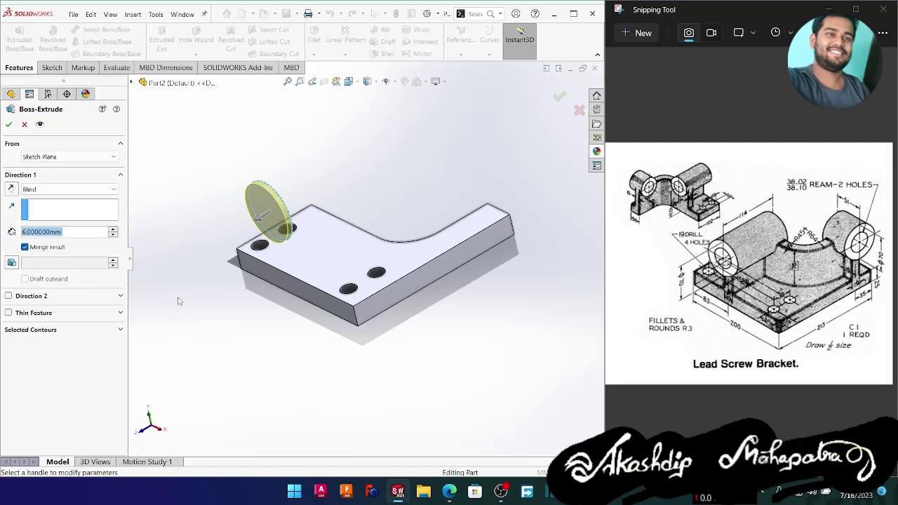
click(8, 296)
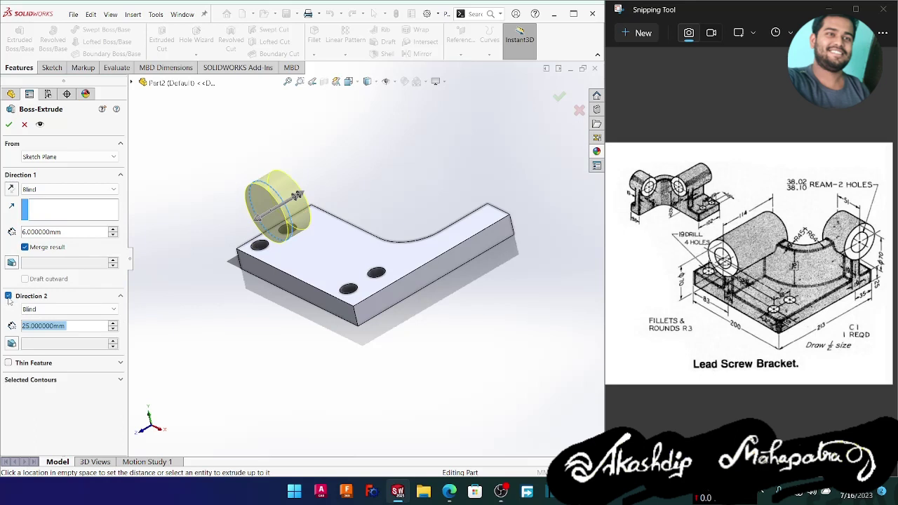
drag(69, 326, 19, 325)
text(114-)
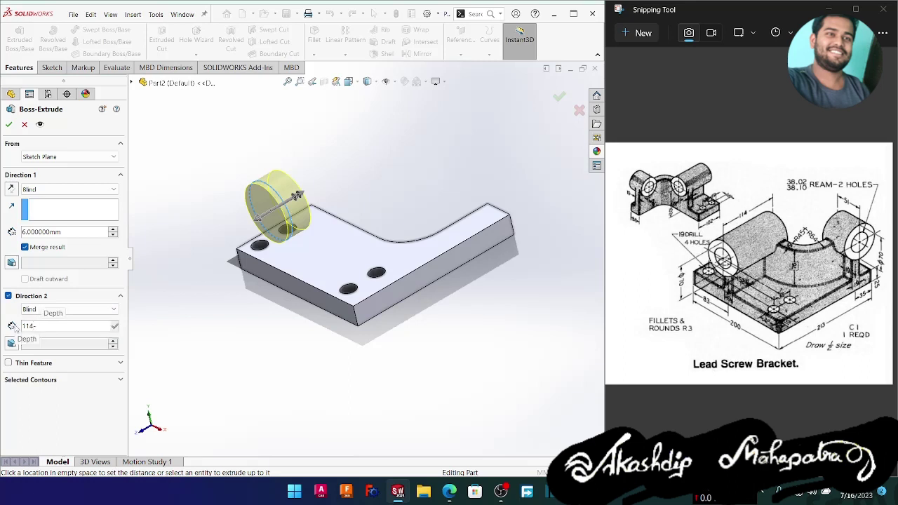
text(6)
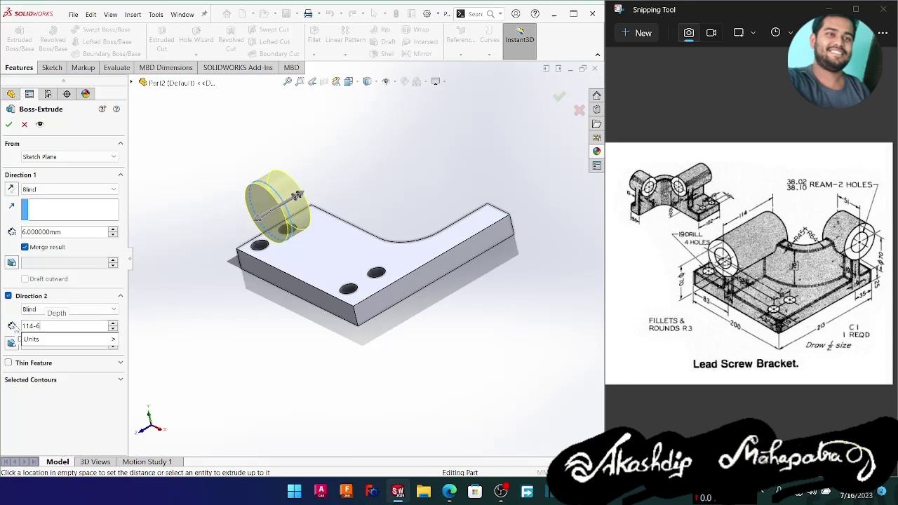
key(Return)
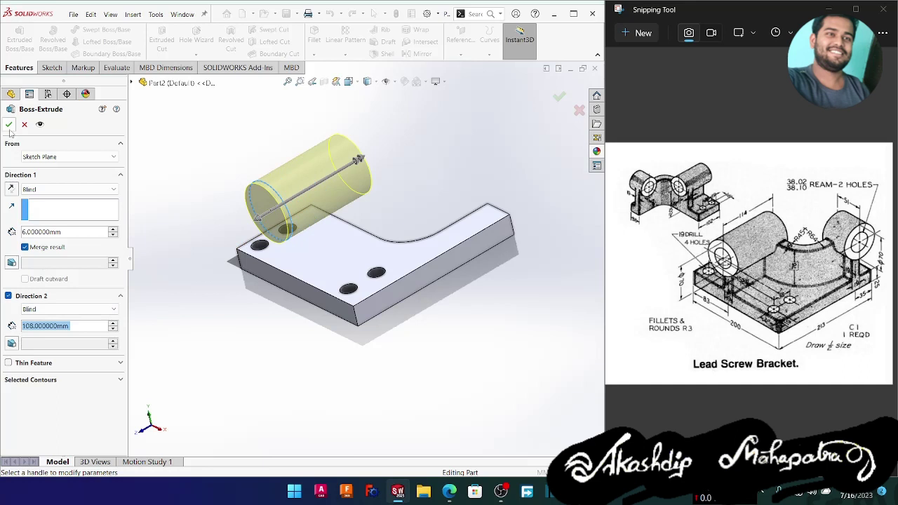
click(8, 124)
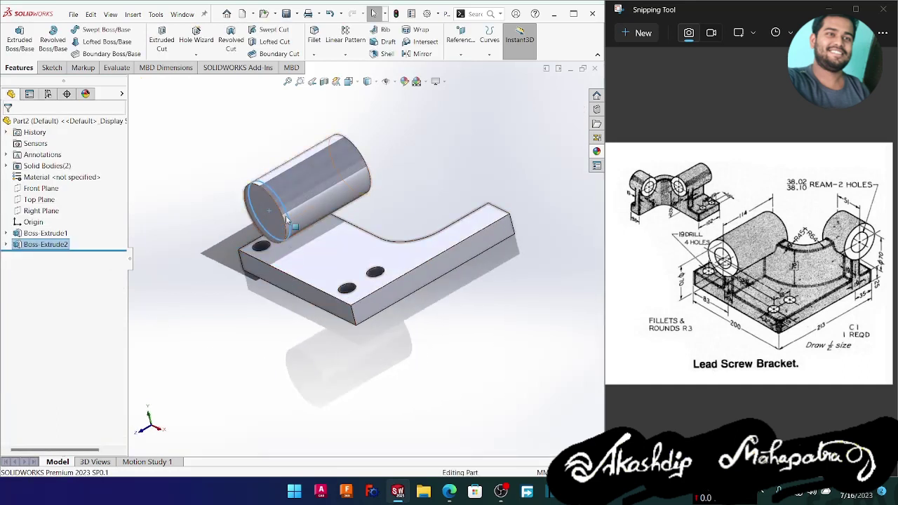
- Start a sketch on the plate's front face and draw a 70 mm diameter circle
middle_drag(269, 379, 298, 361)
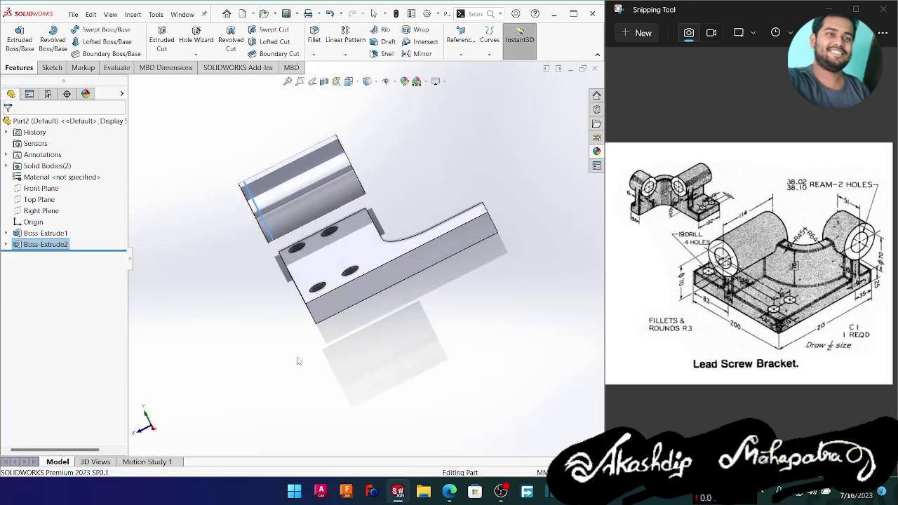
click(387, 291)
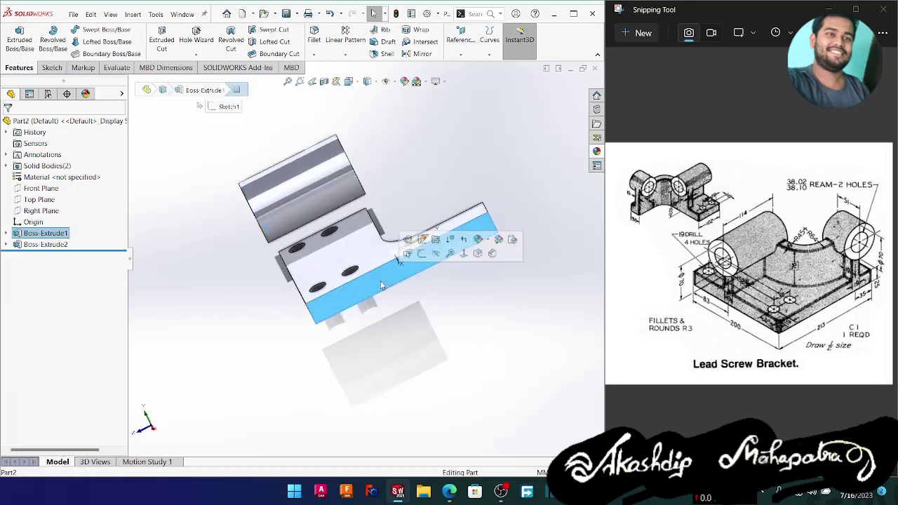
click(422, 254)
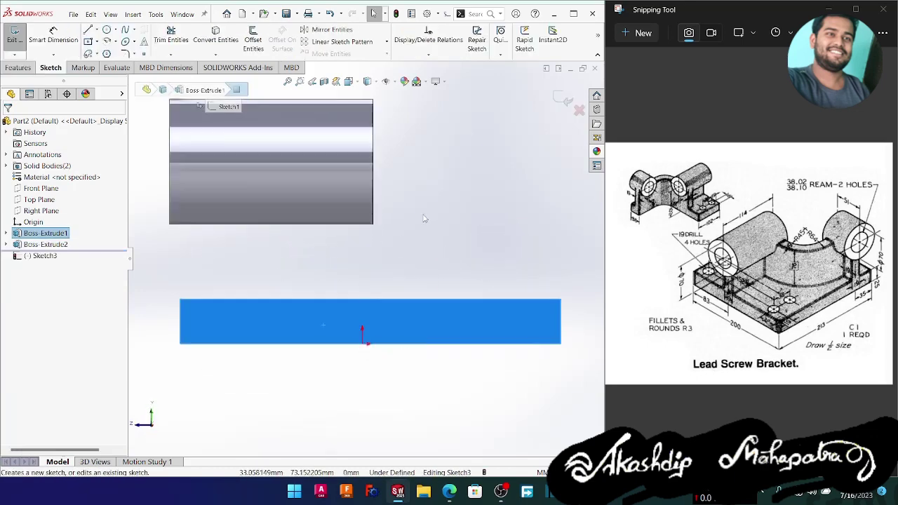
right_drag(423, 218, 477, 222)
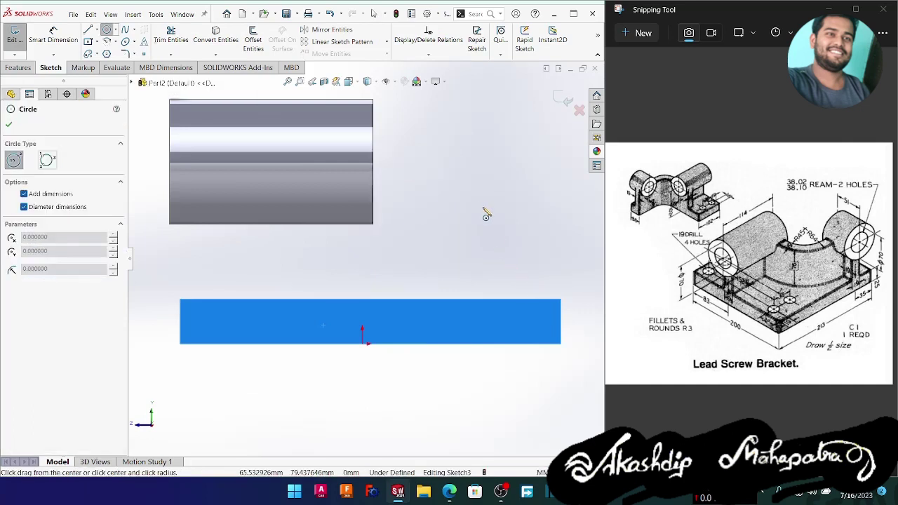
click(479, 202)
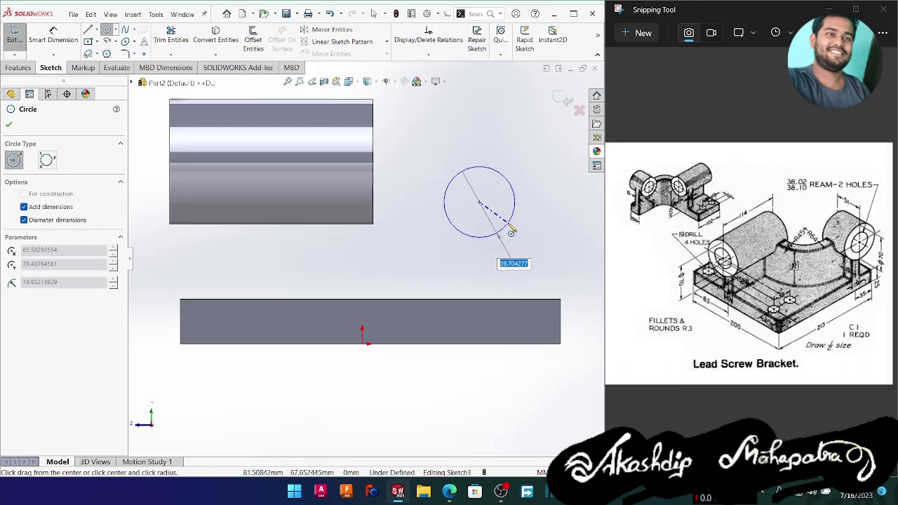
text(70)
key(Return)
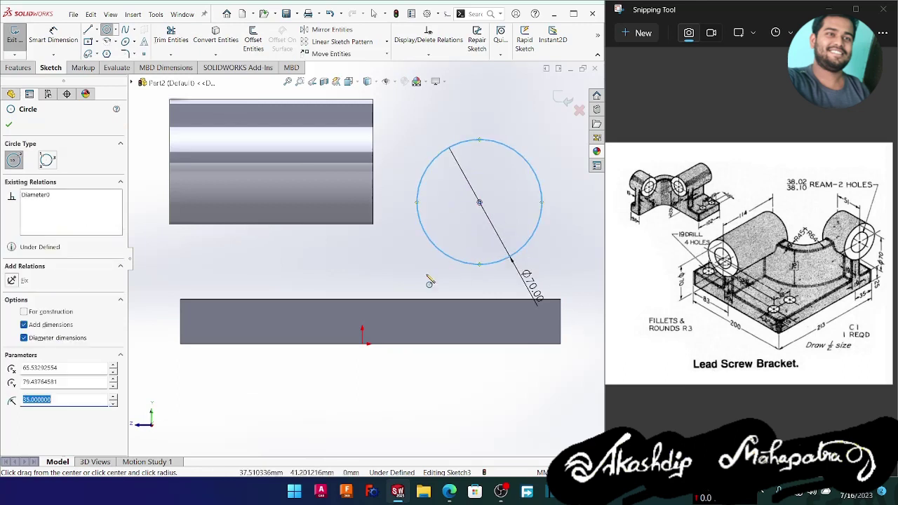
- Dimension the circle centre 35 mm horizontally from the rectangle's right edge
right_drag(428, 265, 431, 206)
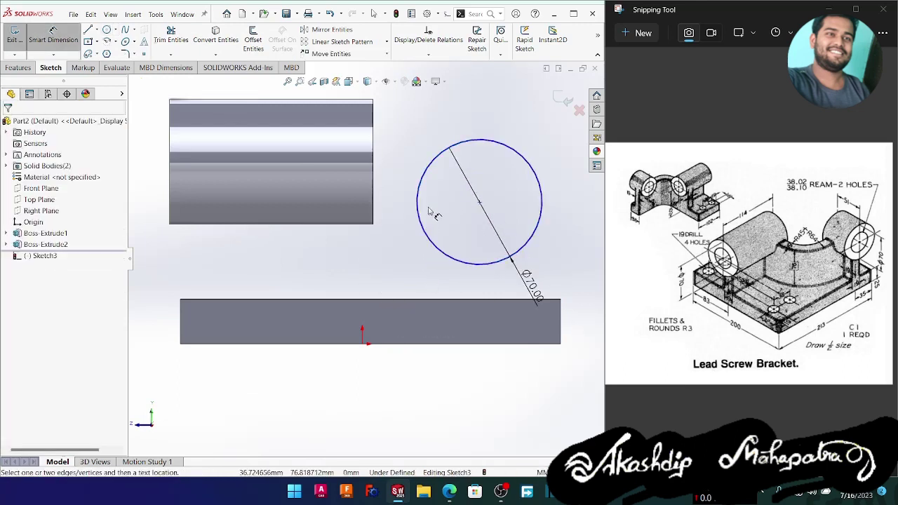
click(480, 202)
click(560, 321)
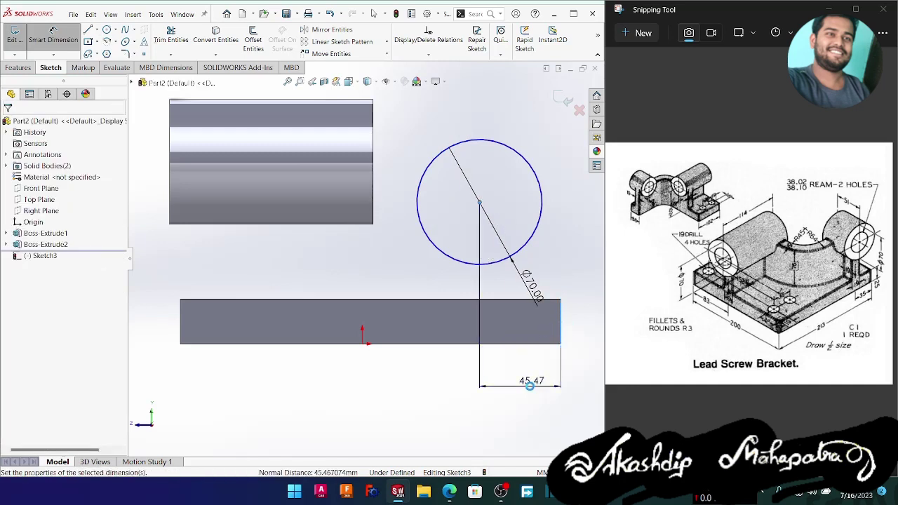
click(529, 386)
text(35)
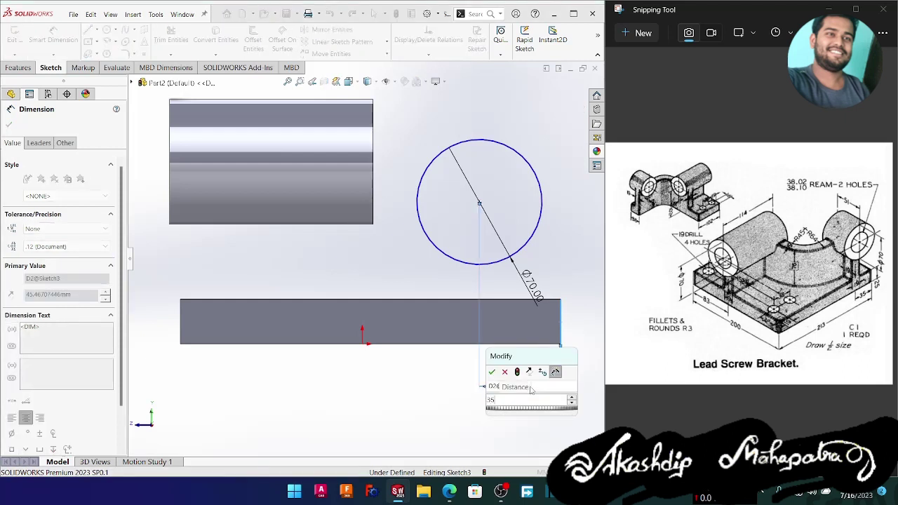
key(Return)
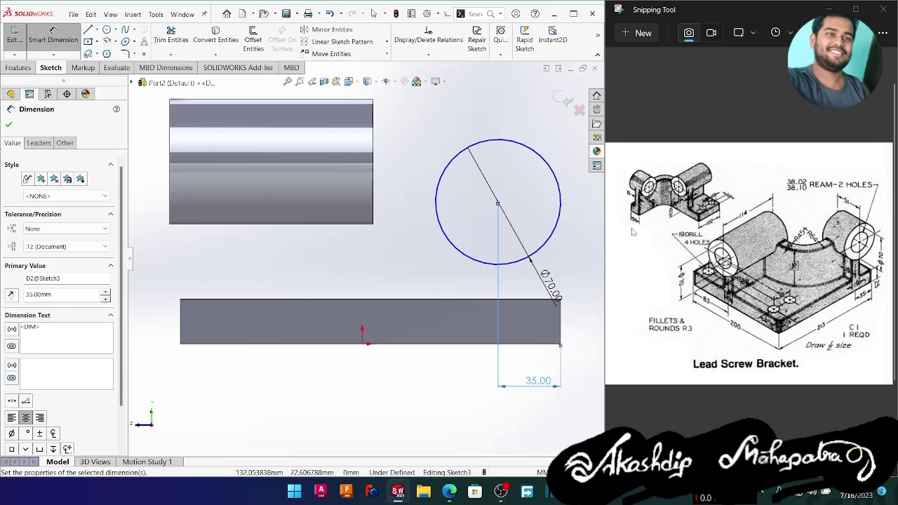
ctrl+scroll(684, 263, up, 5)
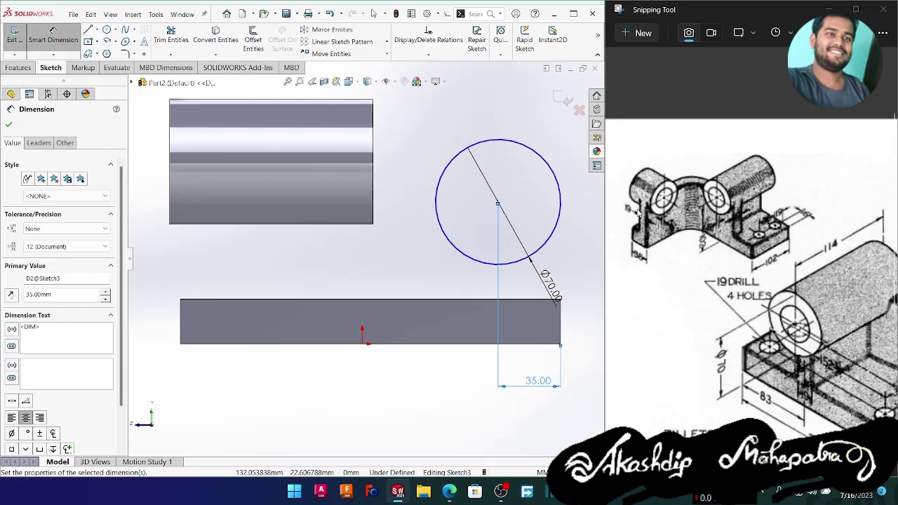
ctrl+scroll(686, 263, down, 5)
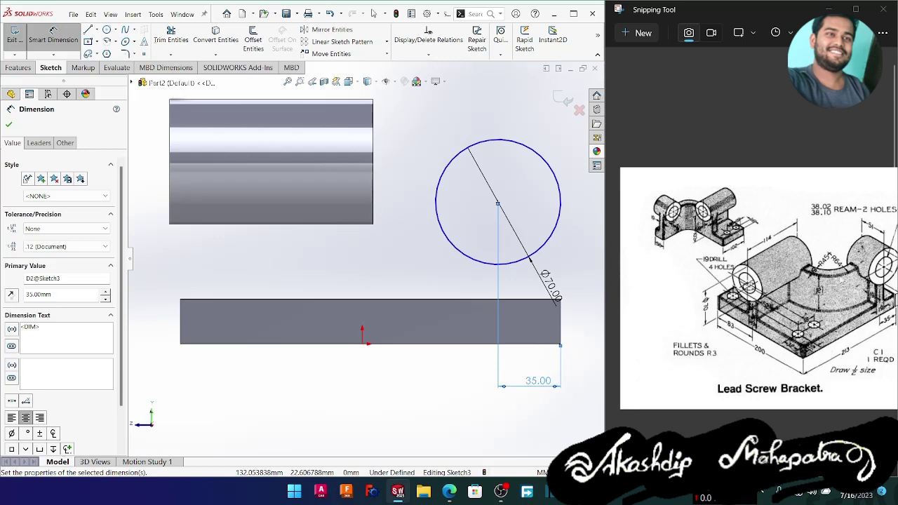
ctrl+scroll(834, 322, down, 2)
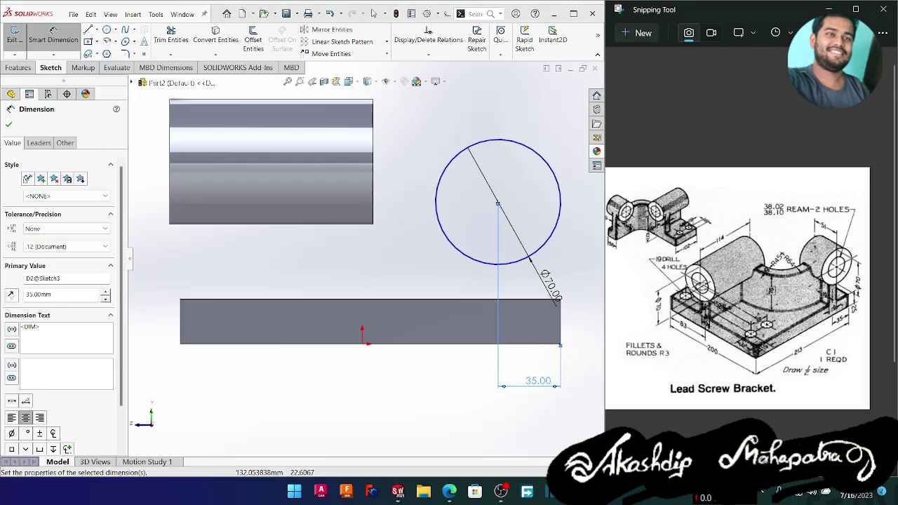
ctrl+scroll(834, 322, up, 4)
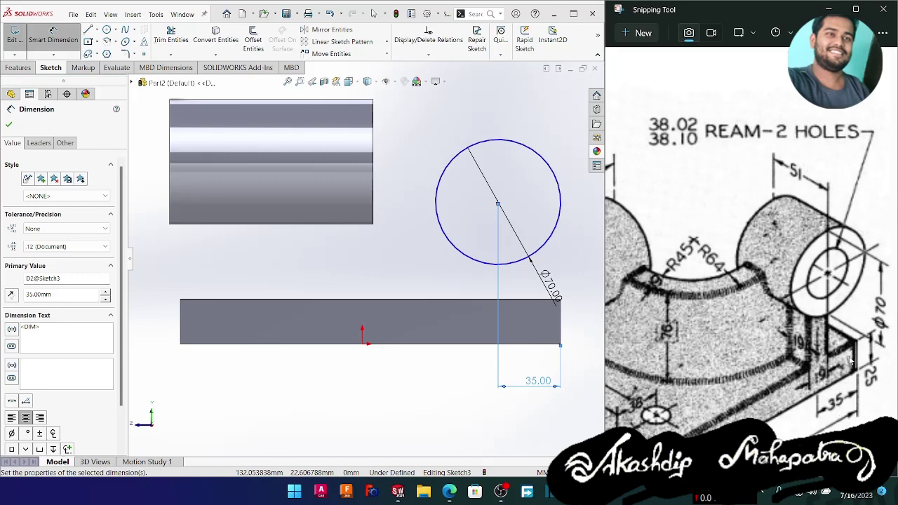
ctrl+scroll(817, 314, down, 4)
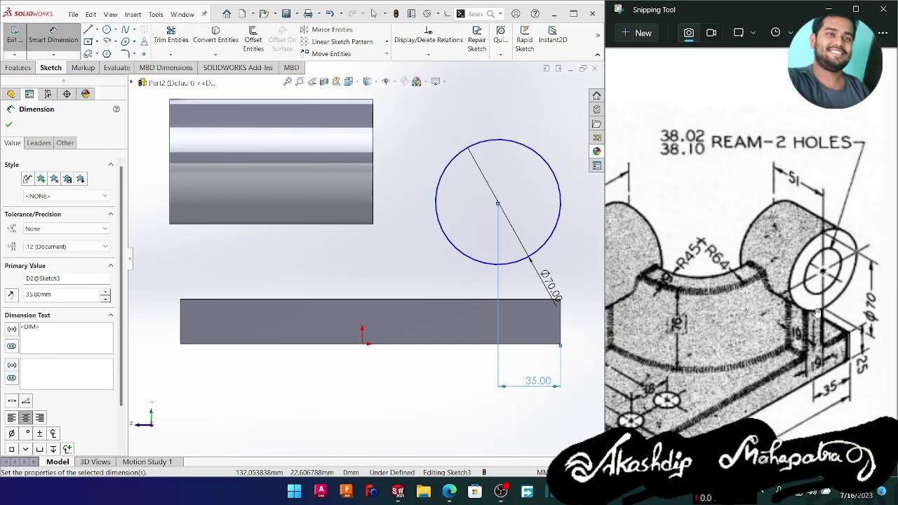
ctrl+scroll(695, 280, down, 2)
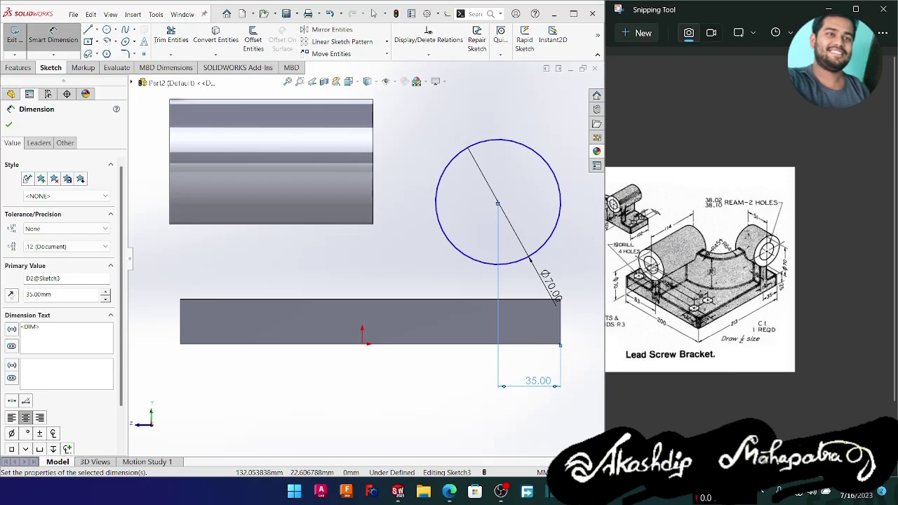
ctrl+scroll(732, 280, up, 5)
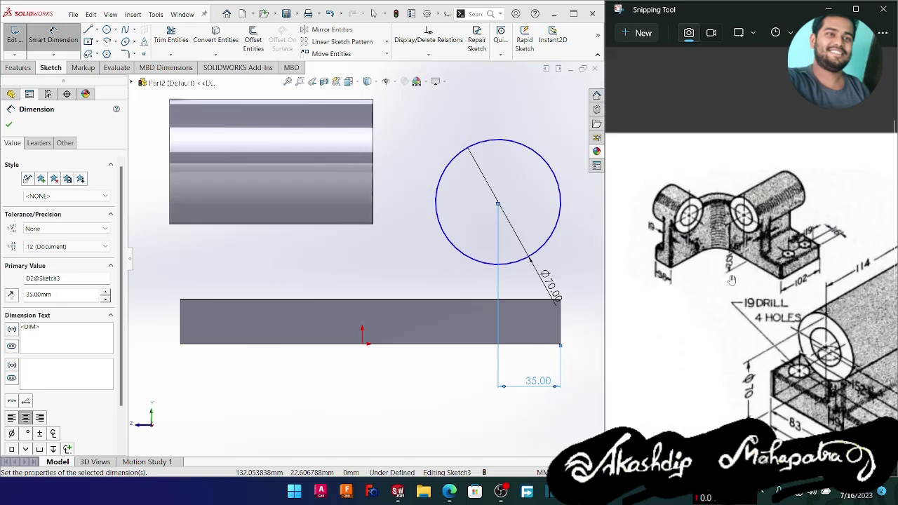
- Dimension the Ø70 circle centre 102 mm above the plate's bottom edge and exit Sketch3
click(500, 204)
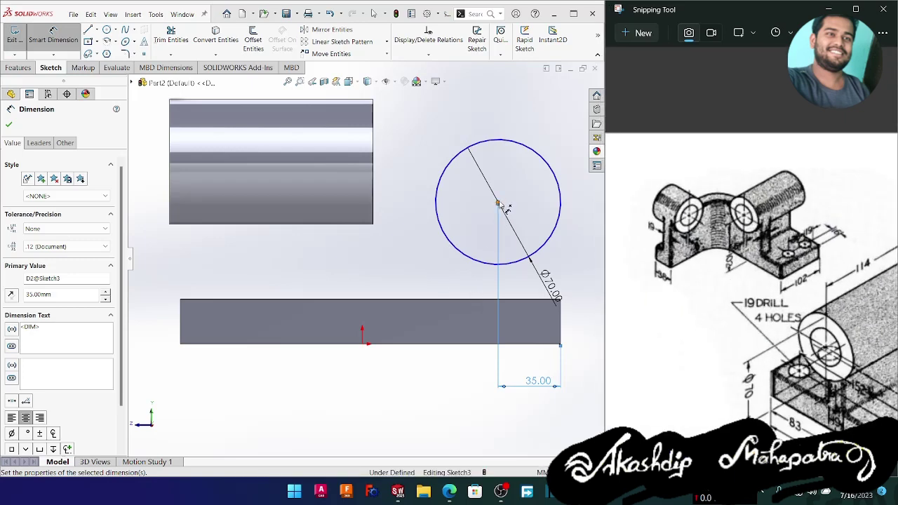
click(454, 343)
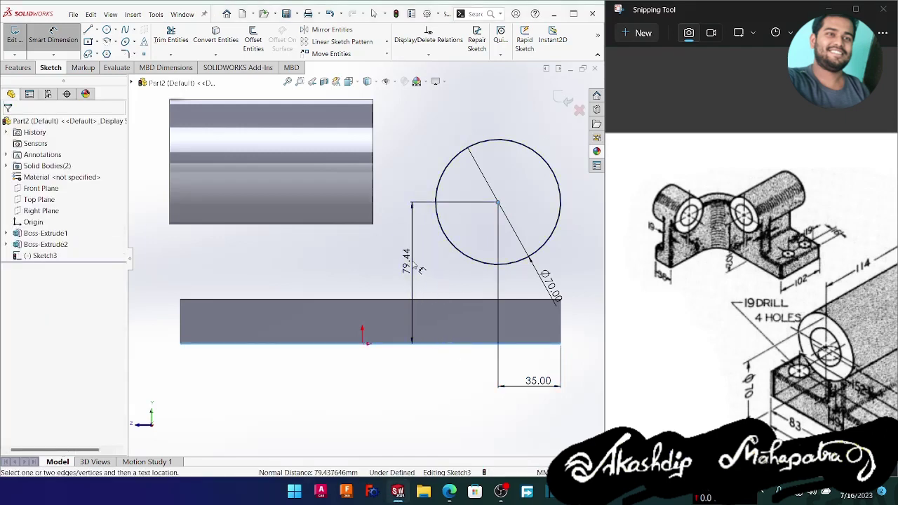
click(421, 269)
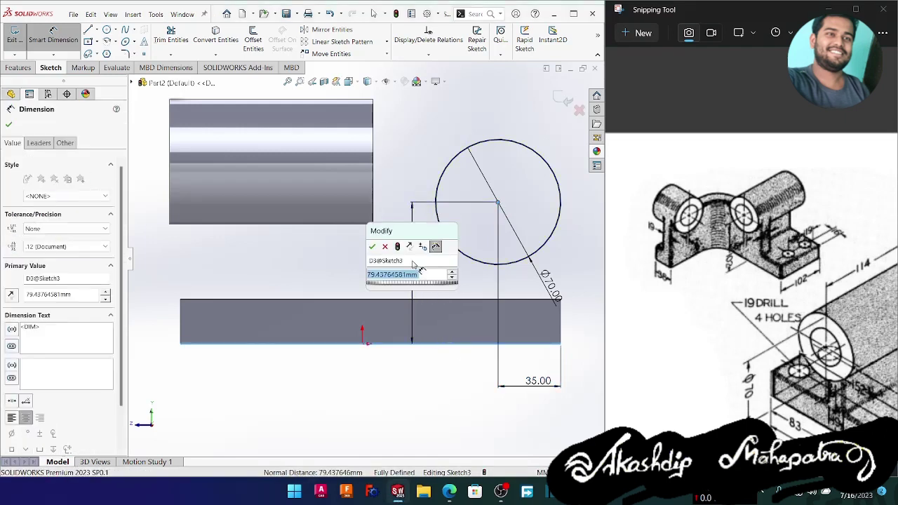
text(102)
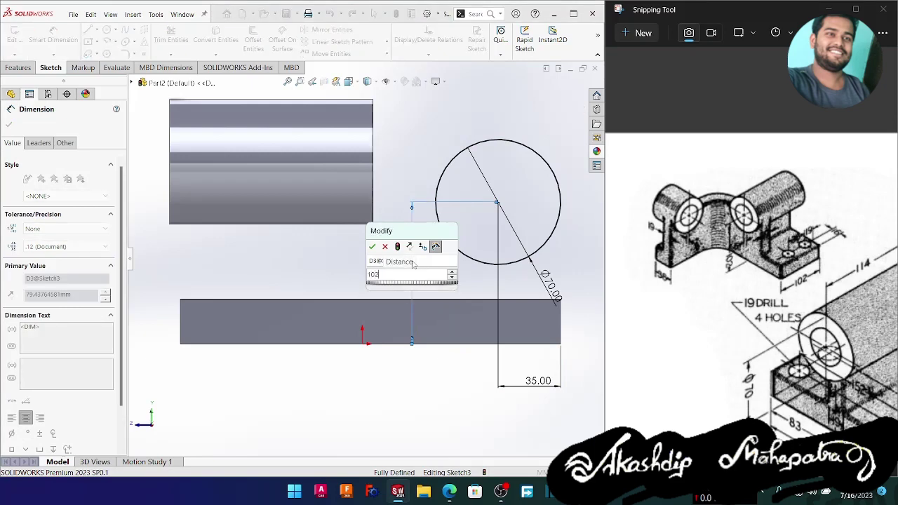
key(Escape)
key(Return)
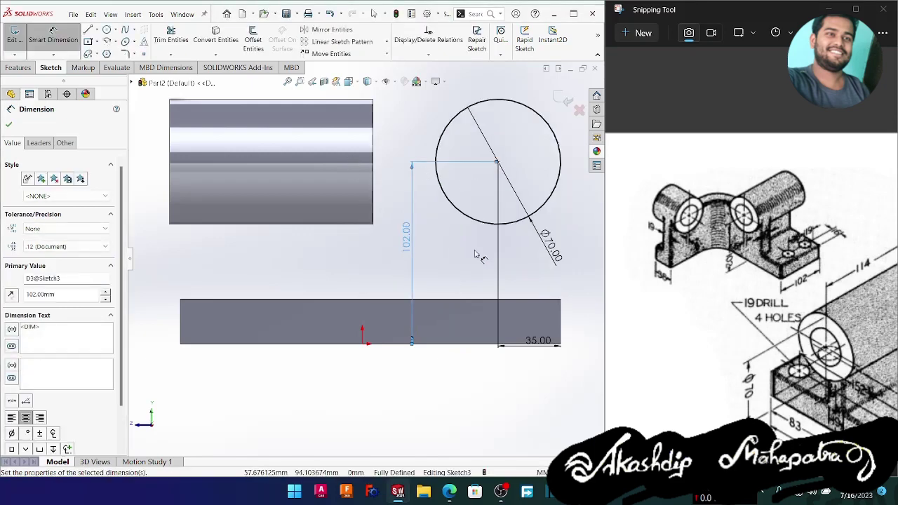
key(Escape)
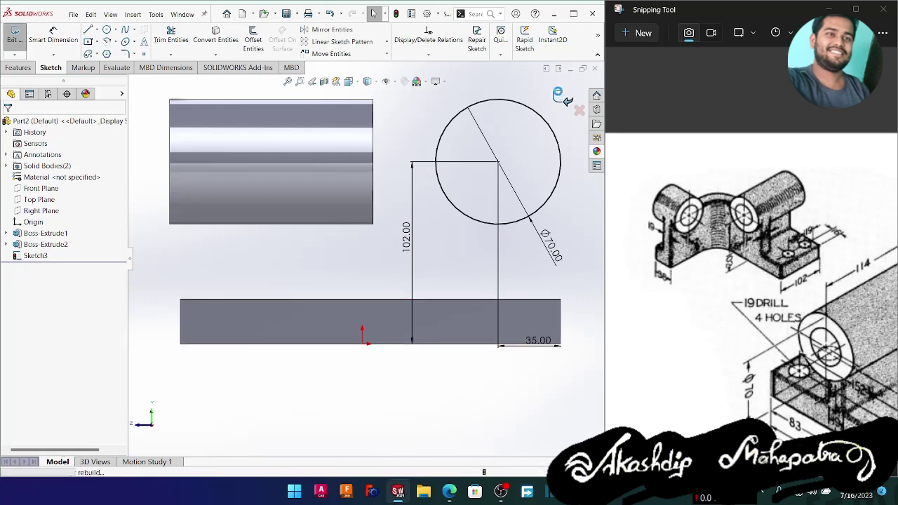
click(559, 97)
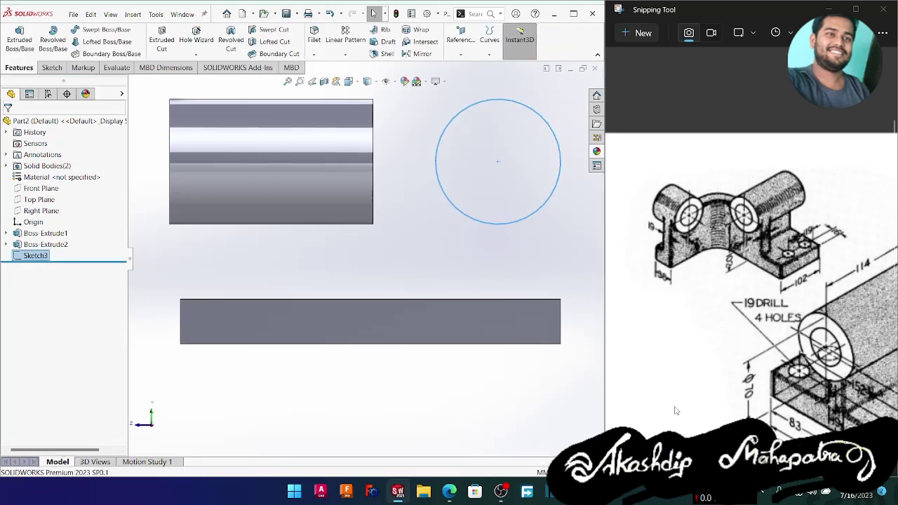
- Scroll through the reference drawing to read the boss dimensions
click(702, 404)
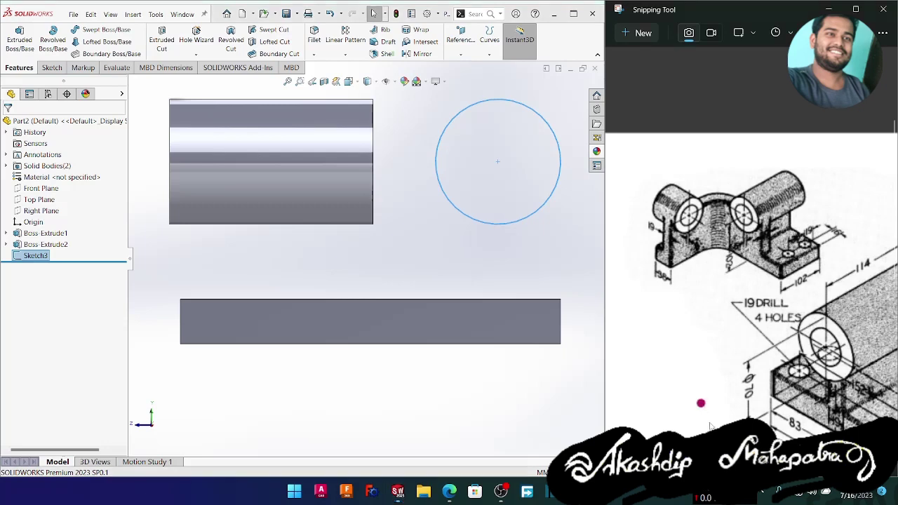
scroll(735, 406, down, 1)
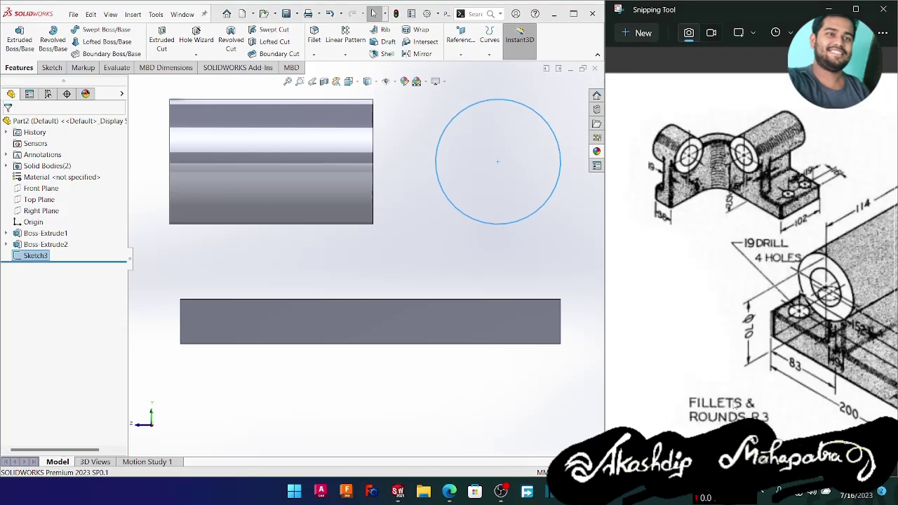
ctrl+scroll(733, 393, down, 1)
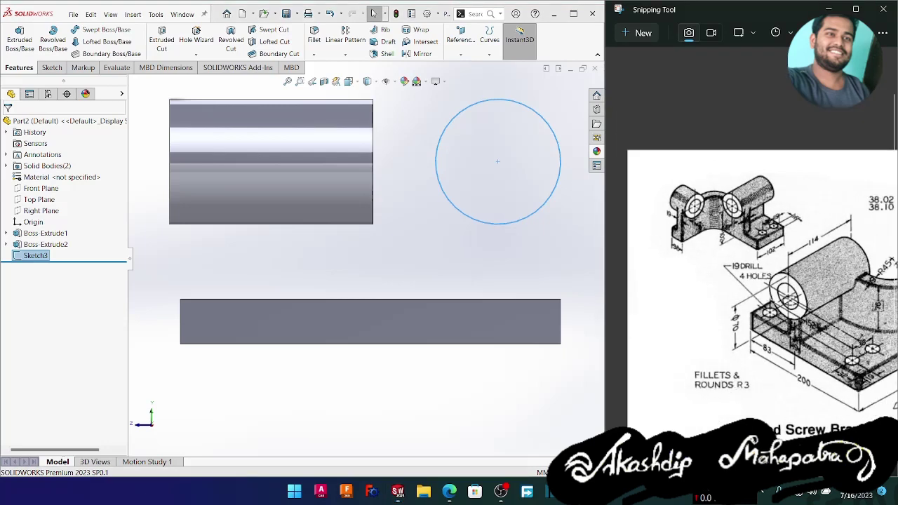
scroll(751, 270, right, 5)
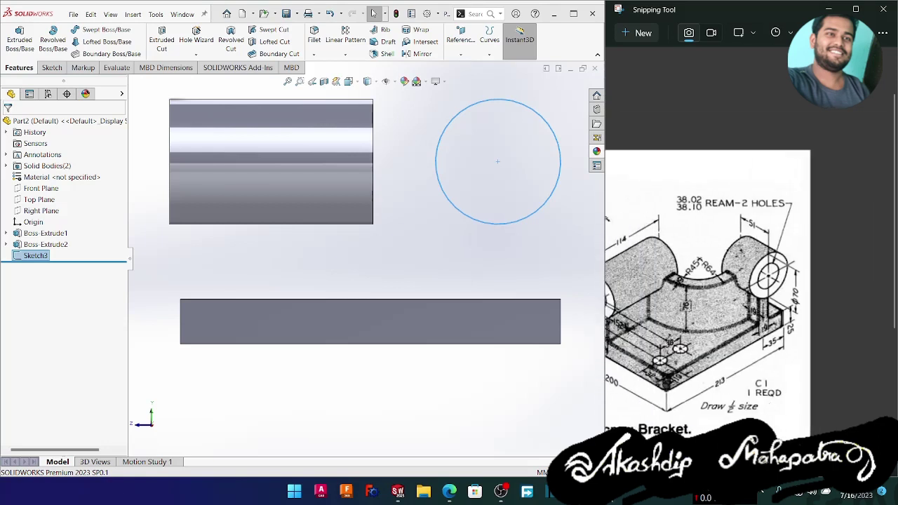
- Compute 38 − 51 = −13 in Windows Calculator
key(alt+Tab)
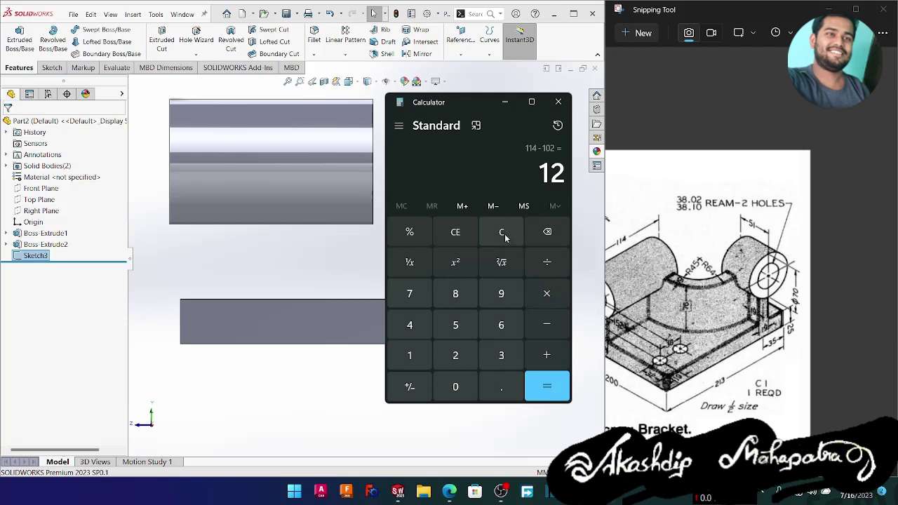
click(505, 236)
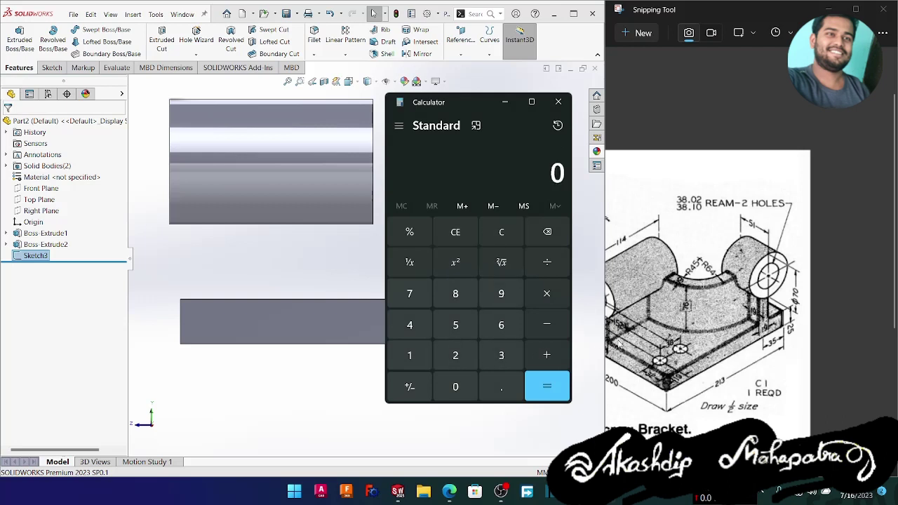
click(501, 355)
click(456, 294)
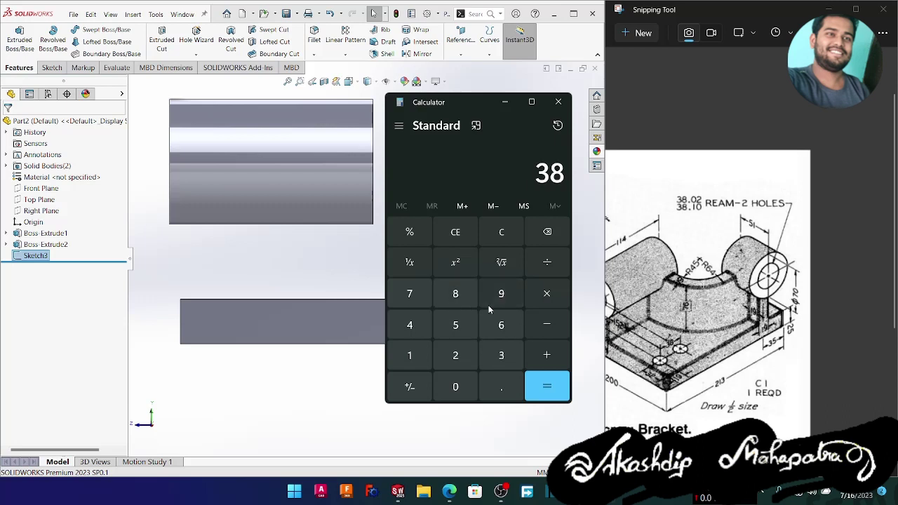
click(560, 321)
click(454, 328)
click(418, 337)
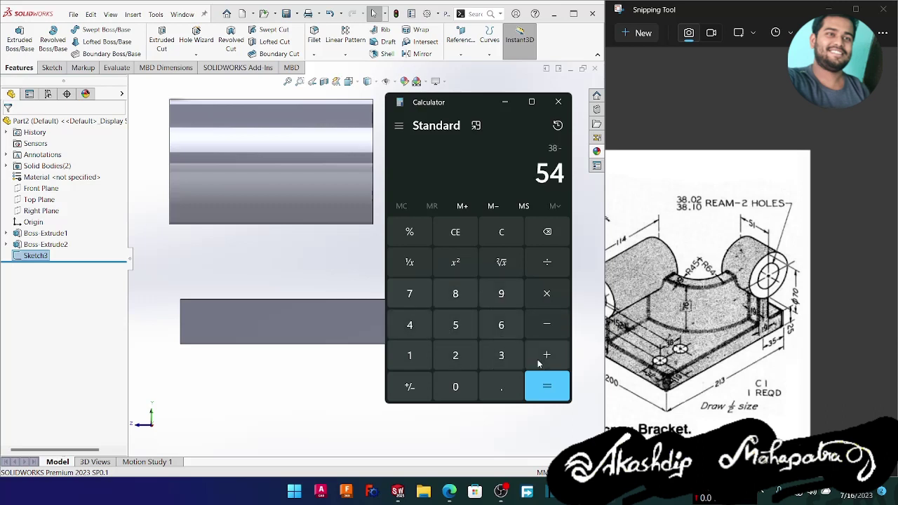
click(547, 232)
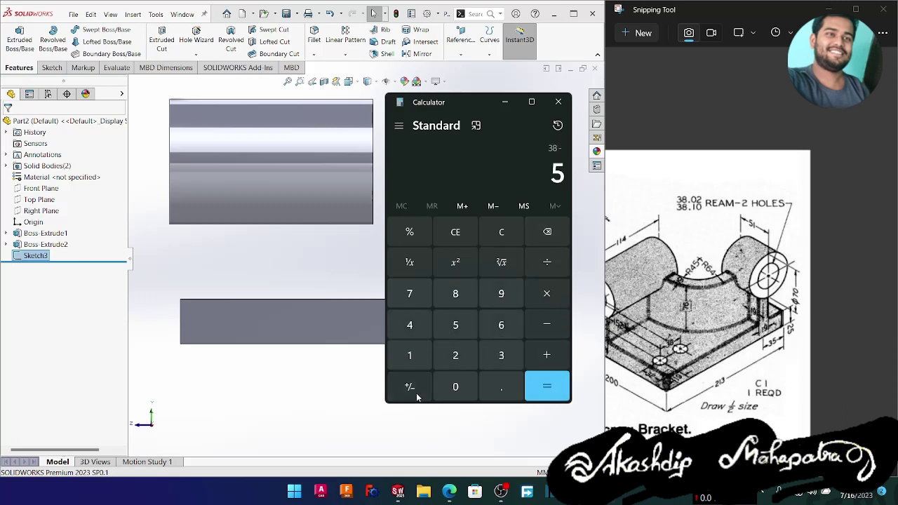
click(409, 355)
click(547, 385)
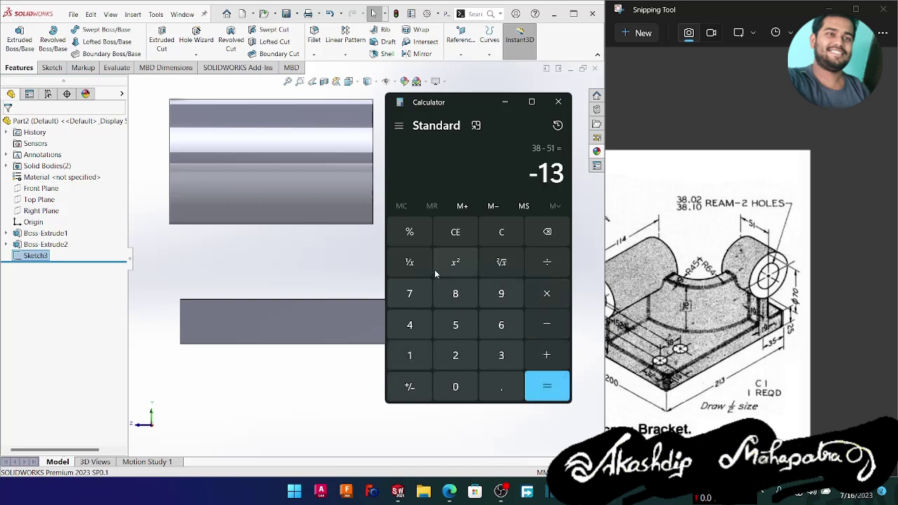
- Compute 13 ÷ 2 = 6.5 in Calculator, then minimize it
click(506, 239)
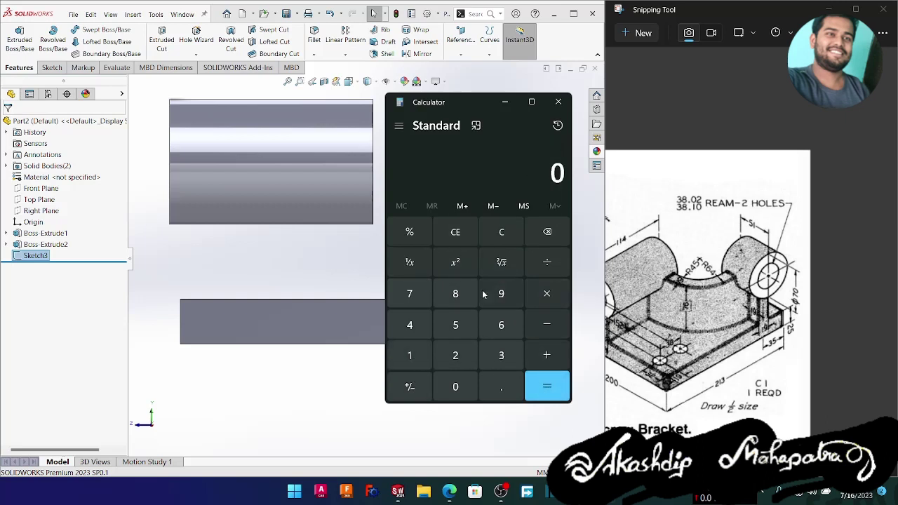
click(421, 355)
click(512, 357)
click(548, 262)
click(455, 355)
click(546, 385)
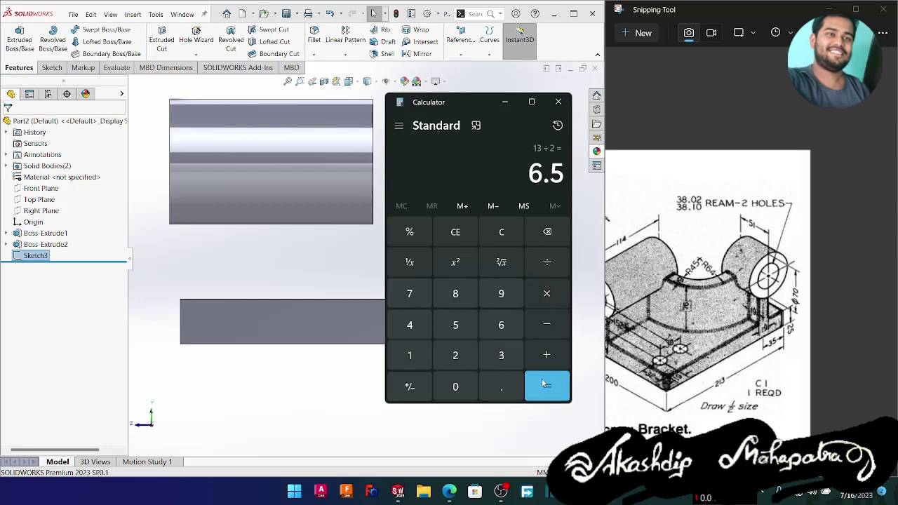
click(506, 102)
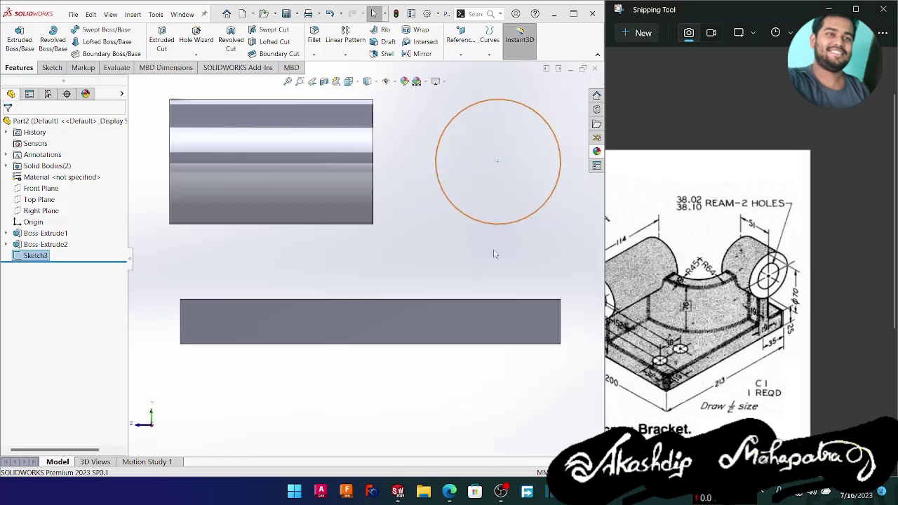
- Extrude the circle sketch with a Direction 1 Blind depth of 6.5 mm
click(18, 33)
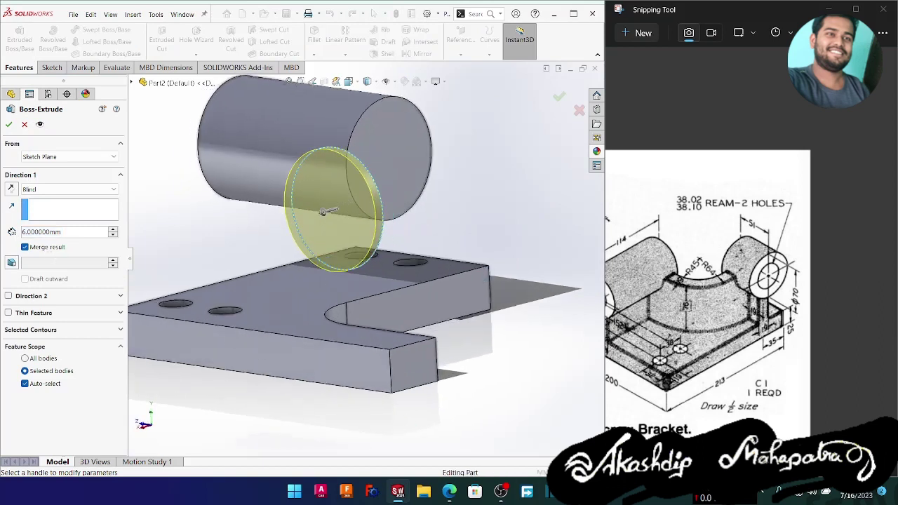
key(alt+Tab)
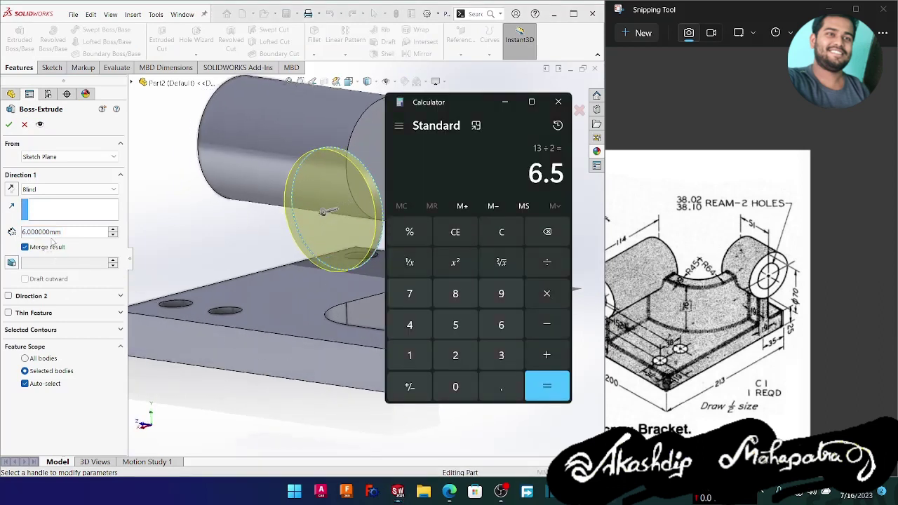
click(67, 232)
drag(59, 232, 12, 233)
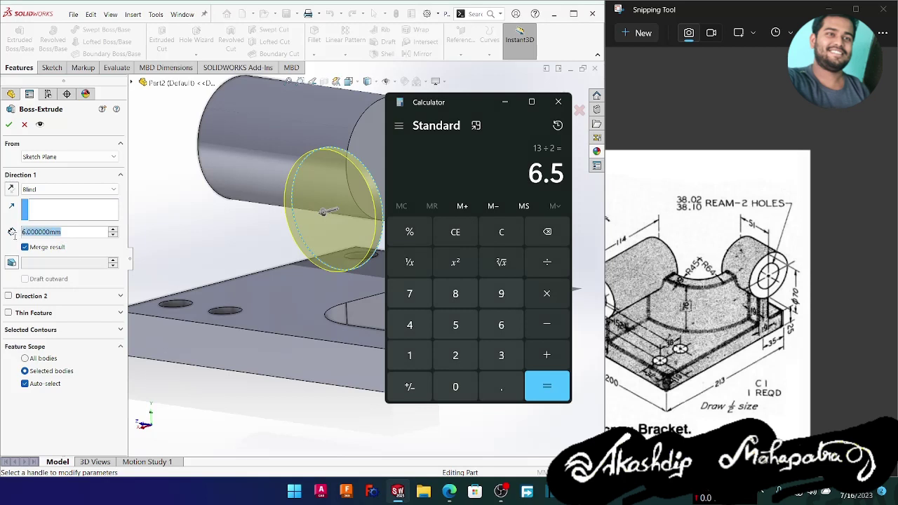
text(6.5)
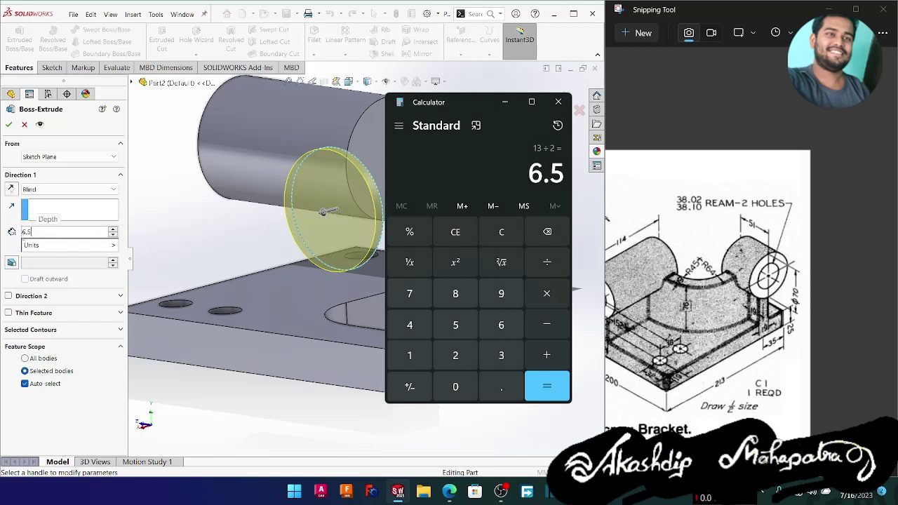
key(Return)
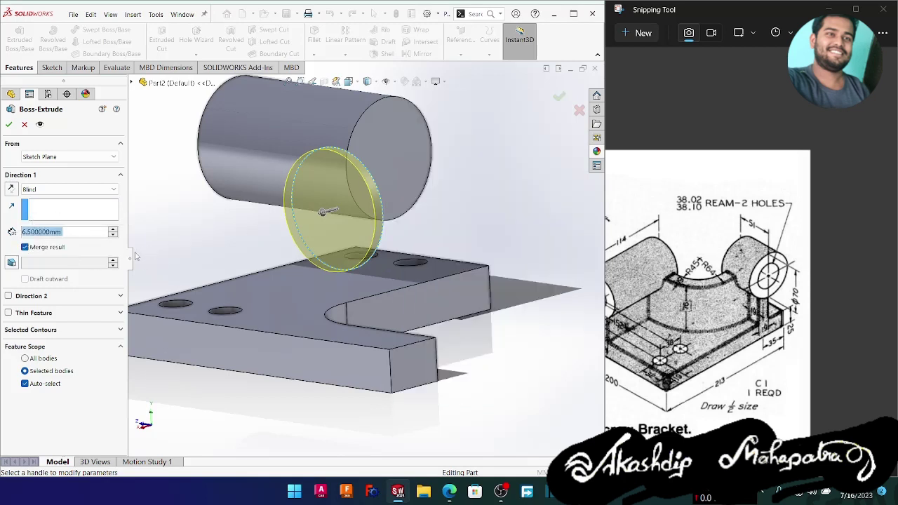
- Add Direction 2 Blind with depth 51-6.5 (44.5 mm) and accept Boss-Extrude3
click(8, 296)
click(72, 327)
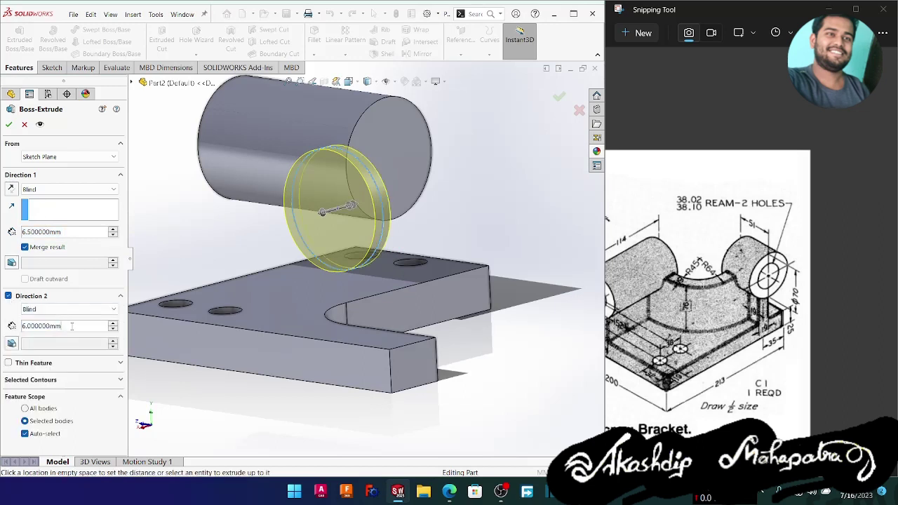
drag(71, 326, 19, 327)
text(51-)
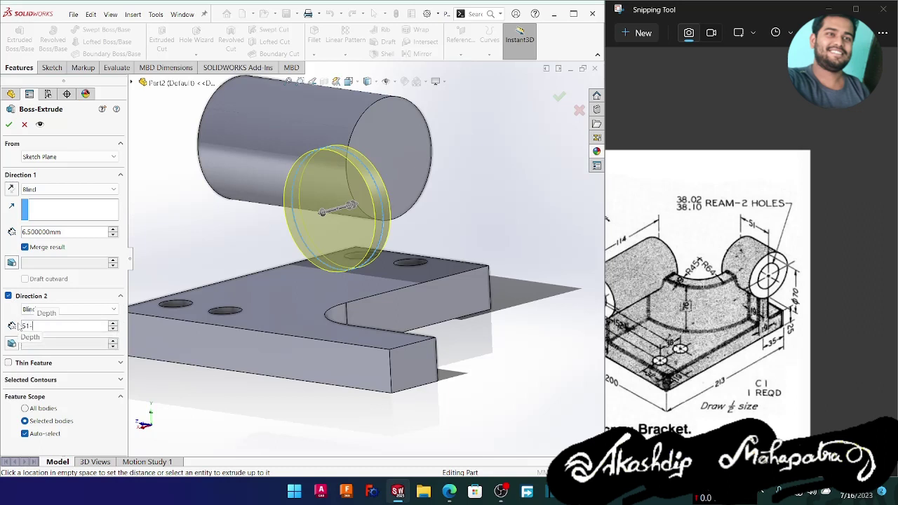
text(6.54)
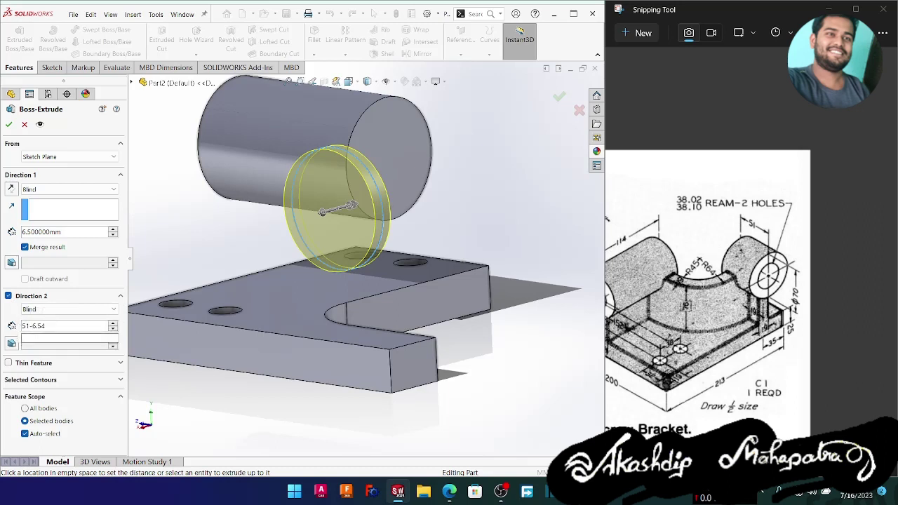
key(BackSpace)
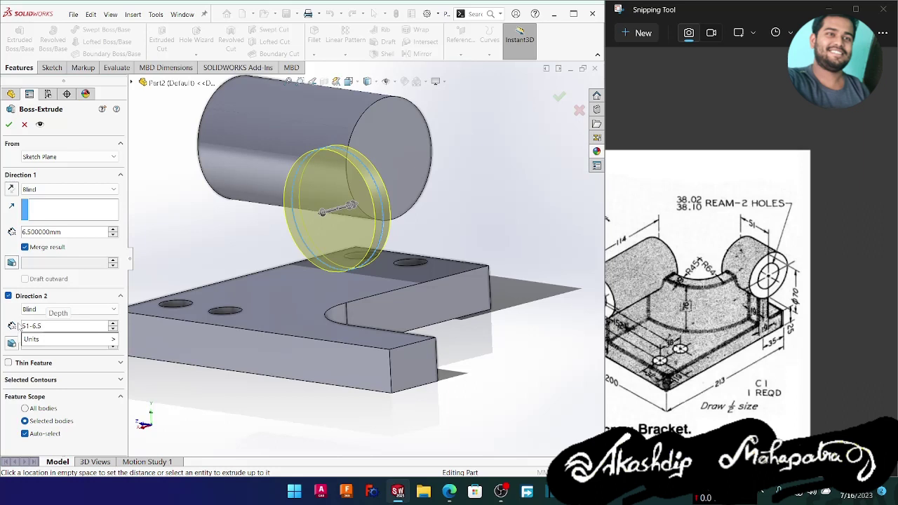
key(Return)
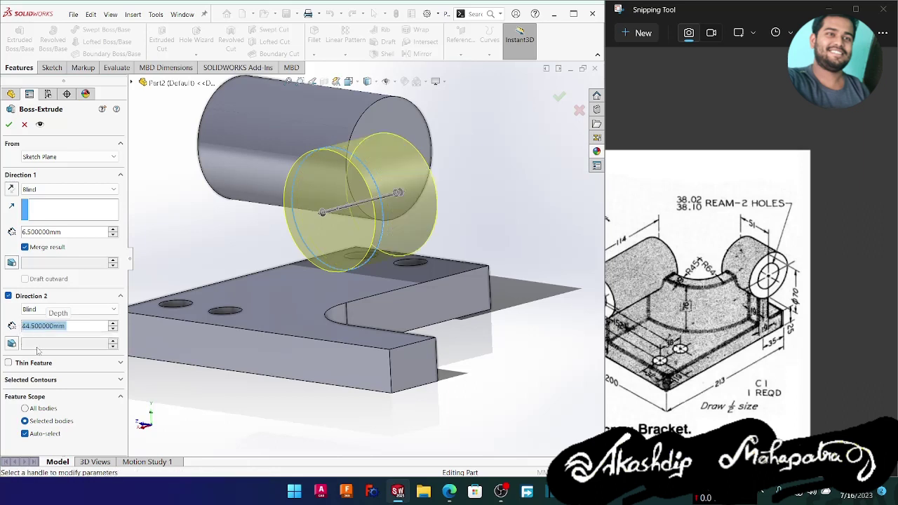
click(8, 125)
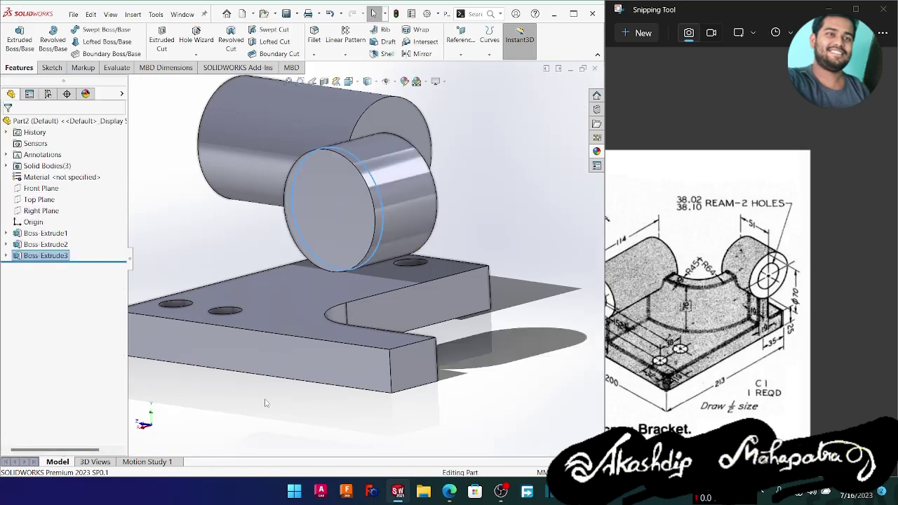
- Start a sketch on the base plate's top face and use Convert Entities
middle_drag(265, 403, 311, 431)
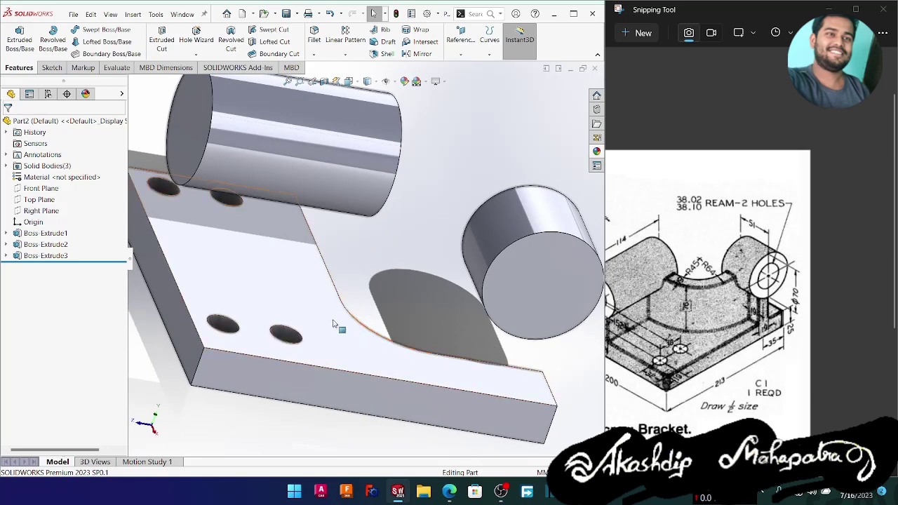
click(287, 287)
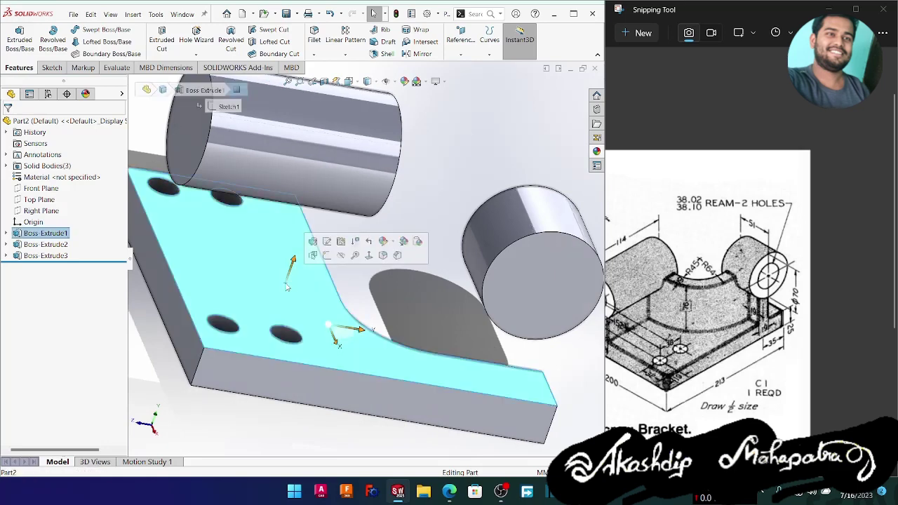
click(327, 255)
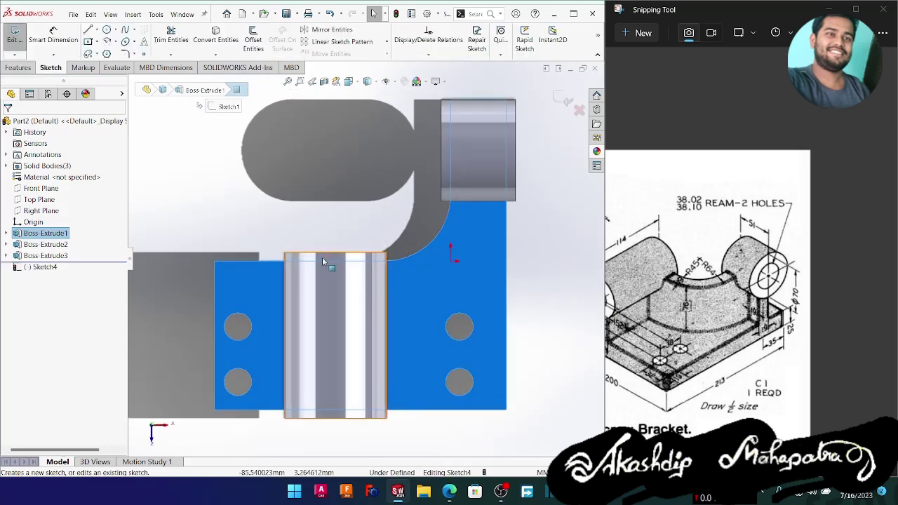
click(219, 42)
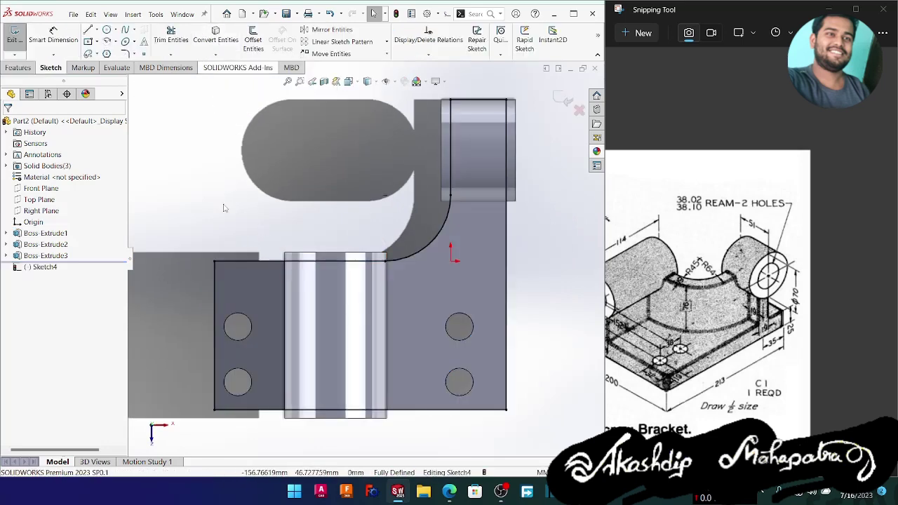
- Select the top line, arc and right vertical line, then preview a 10 mm offset
middle_drag(228, 209, 349, 282)
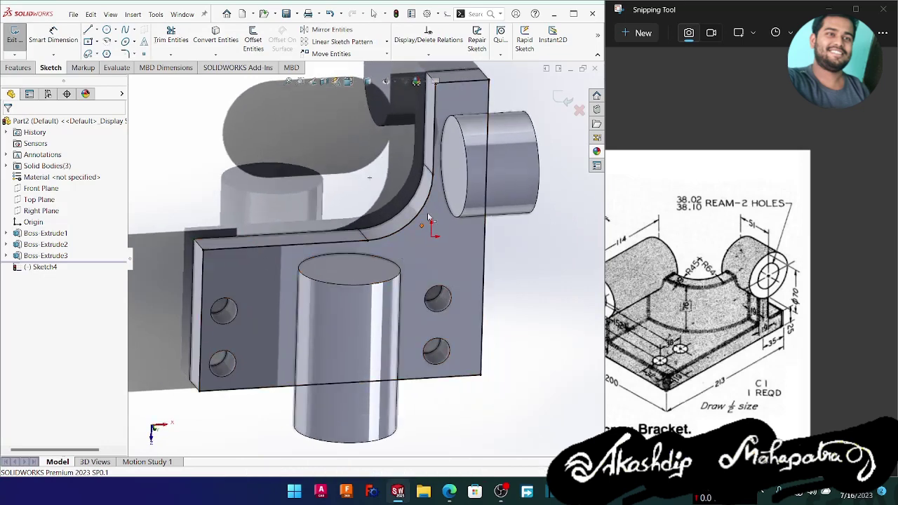
middle_drag(276, 246, 241, 286)
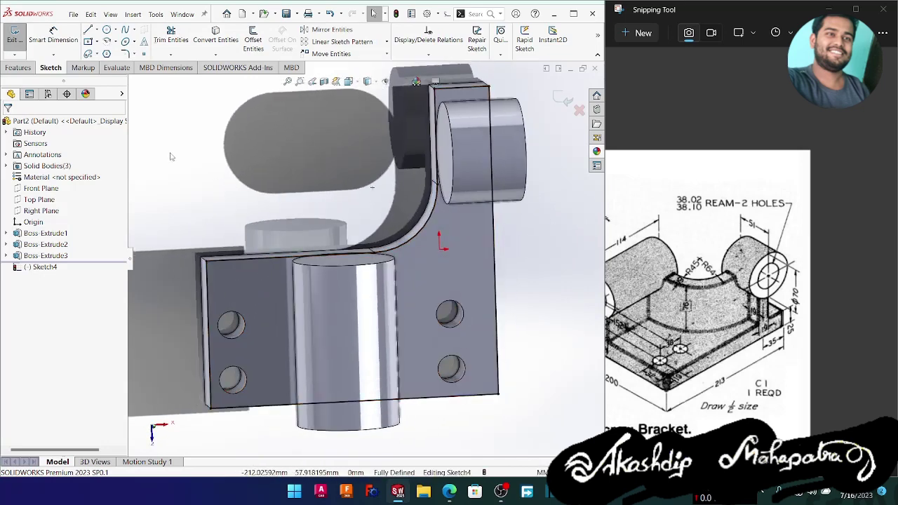
middle_drag(311, 222, 294, 203)
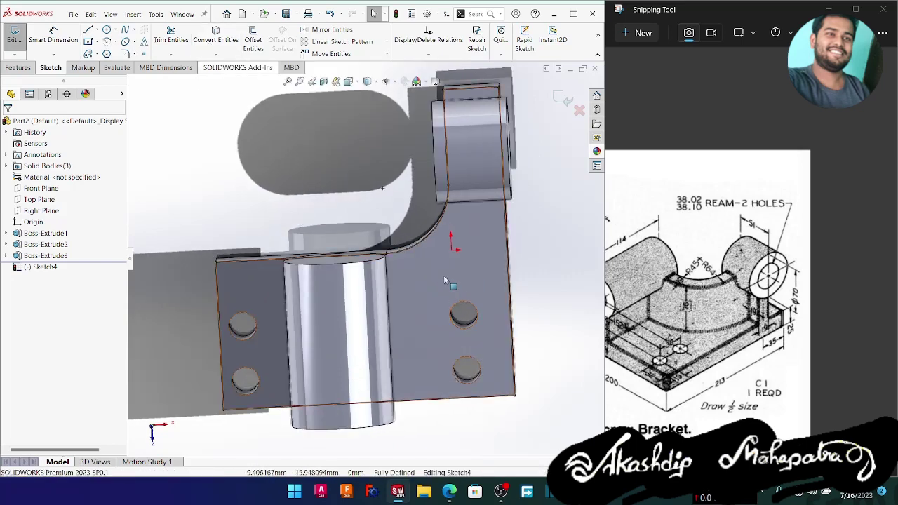
middle_drag(465, 255, 538, 294)
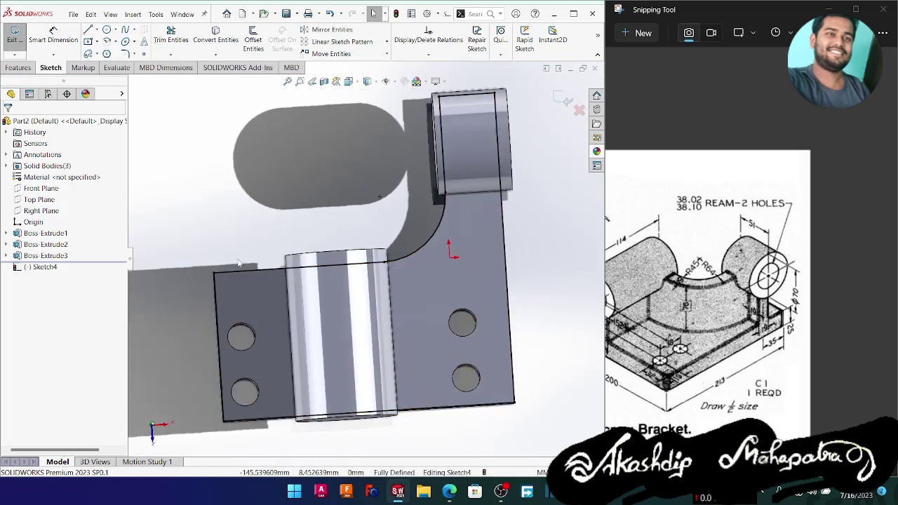
click(383, 270)
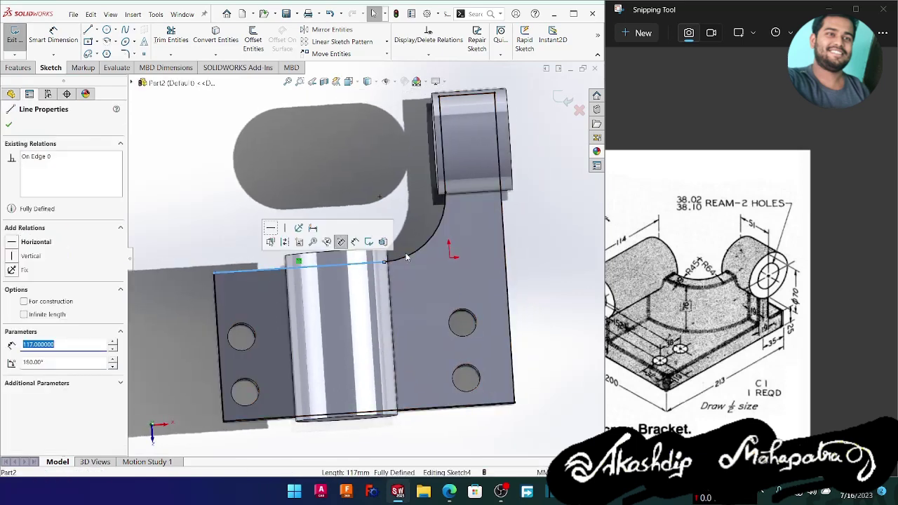
ctrl+click(383, 201)
middle_drag(375, 198, 423, 170)
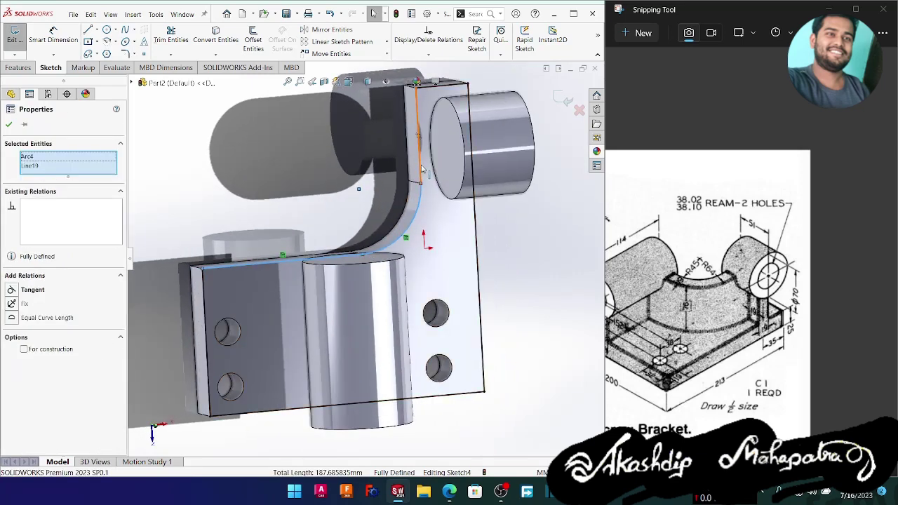
ctrl+click(419, 135)
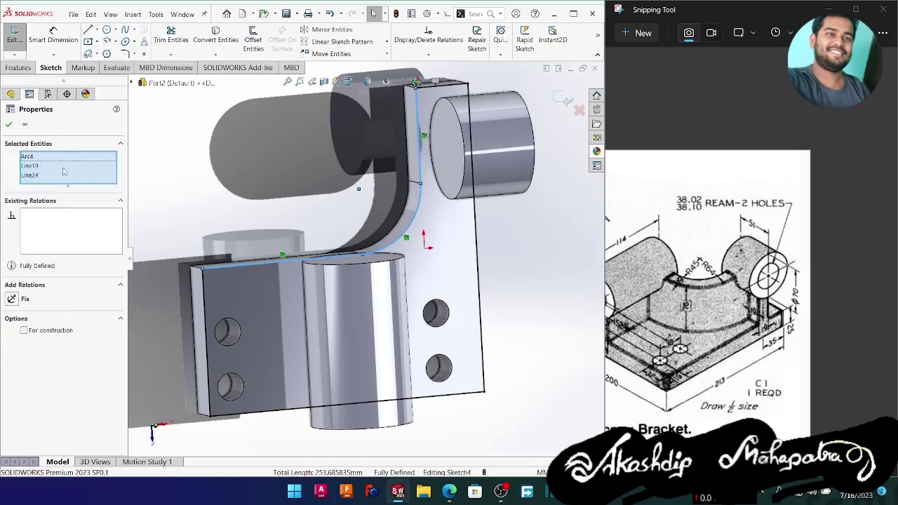
middle_drag(294, 232, 248, 89)
click(253, 43)
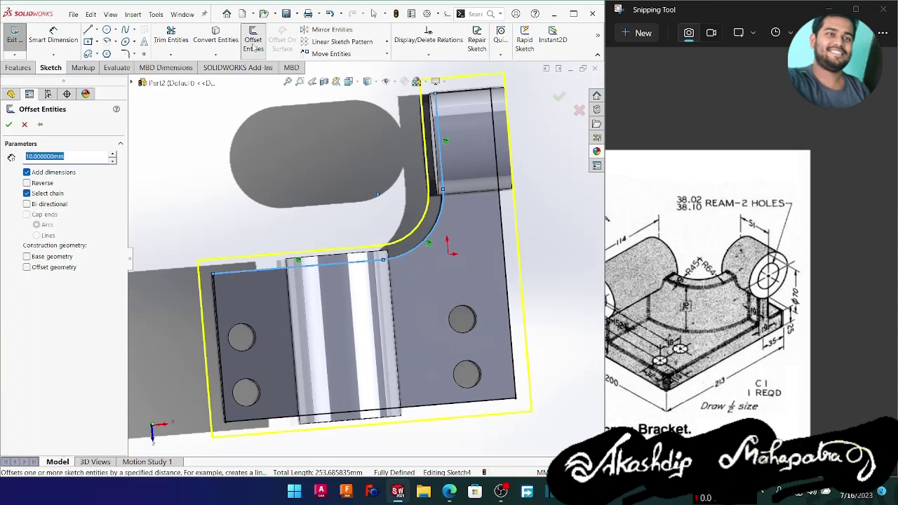
click(27, 203)
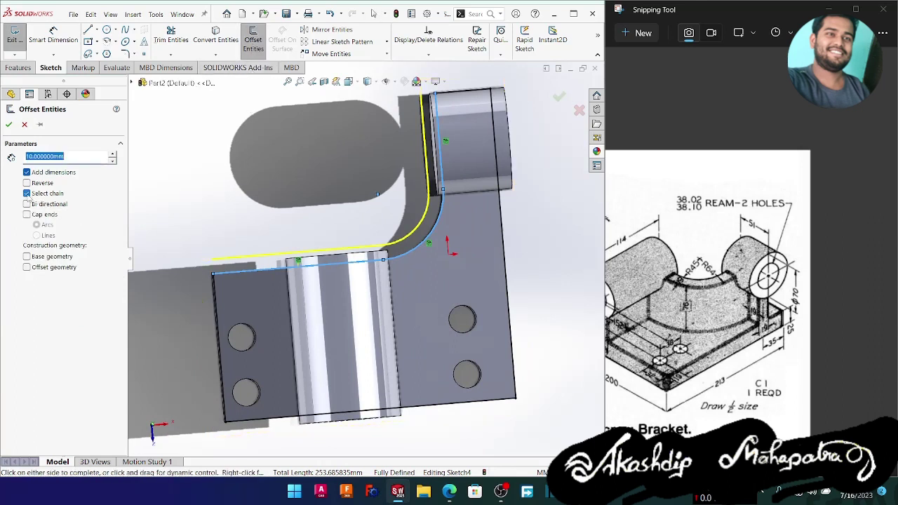
click(27, 194)
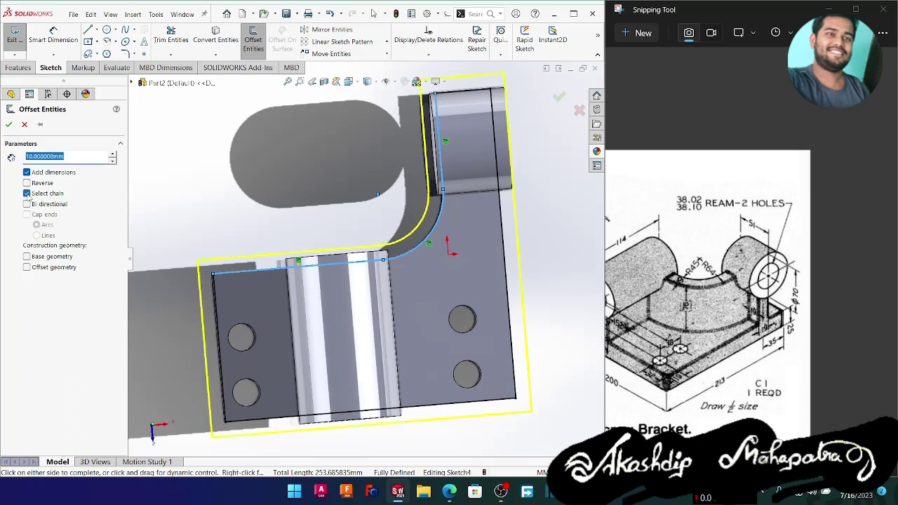
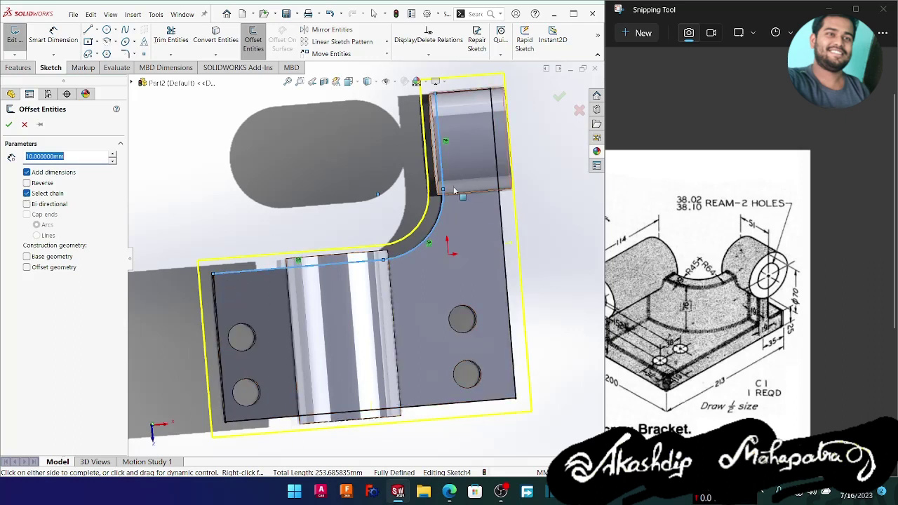
- Offset only the top edge and arc 9 mm inward, with Select chain off and Reverse on
click(27, 194)
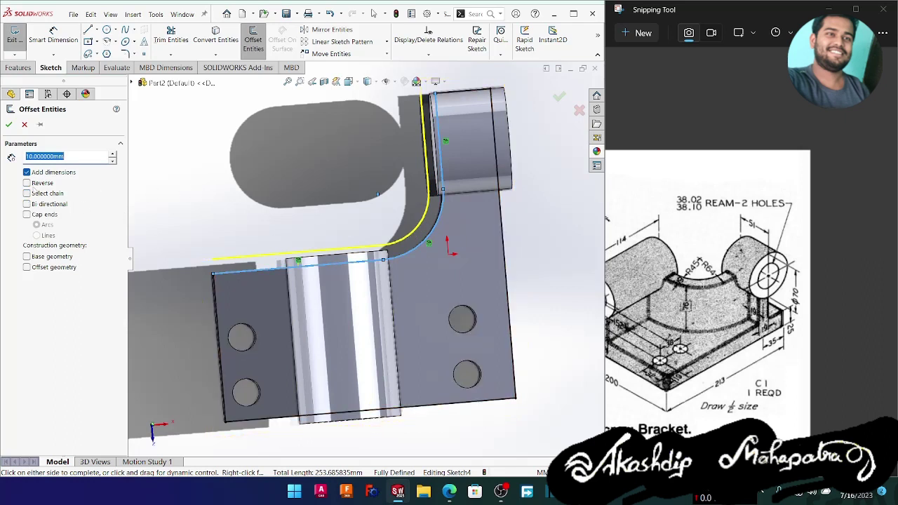
click(28, 183)
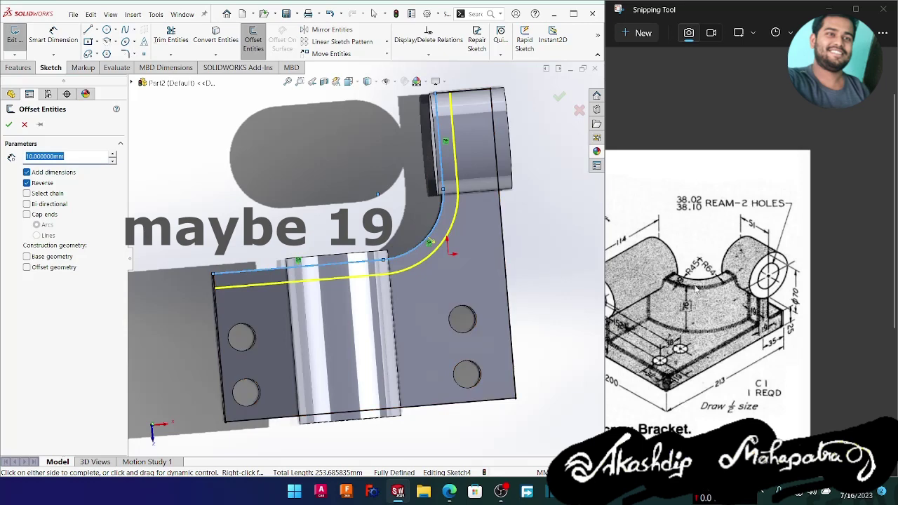
text(8)
key(Return)
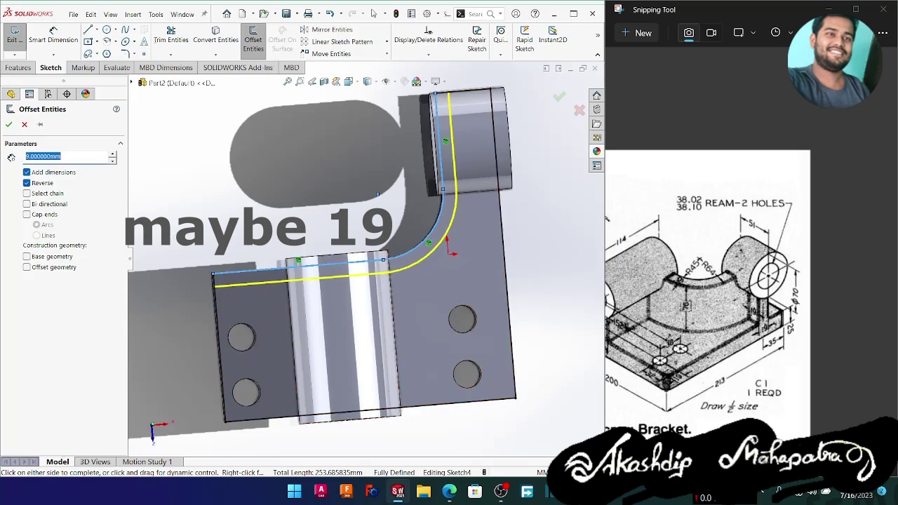
click(9, 127)
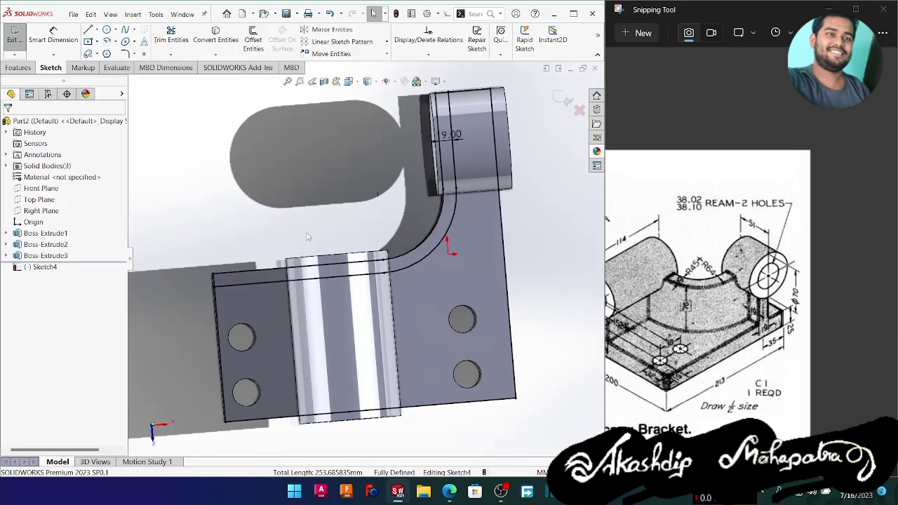
- Zoom the reference drawing to the 19 DRILL 4 HOLES and FILLETS & ROUNDS R3 notes
middle_drag(325, 224, 327, 227)
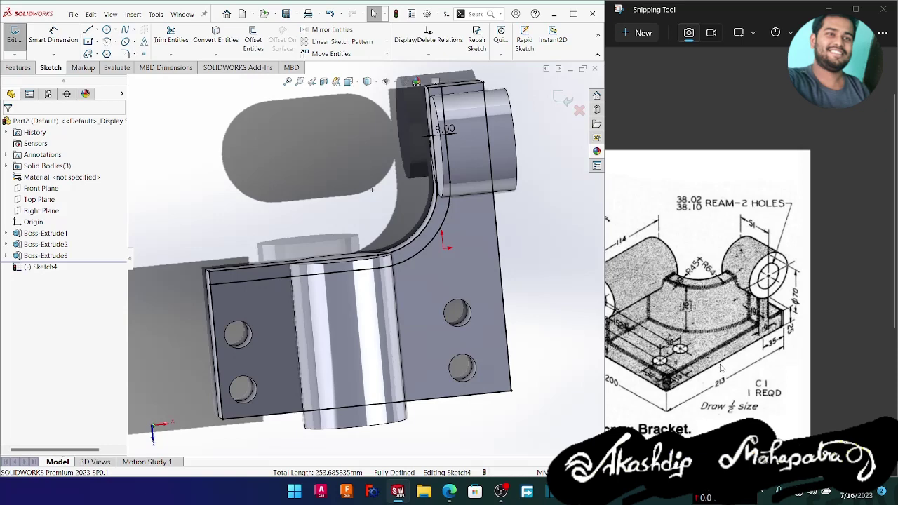
click(785, 416)
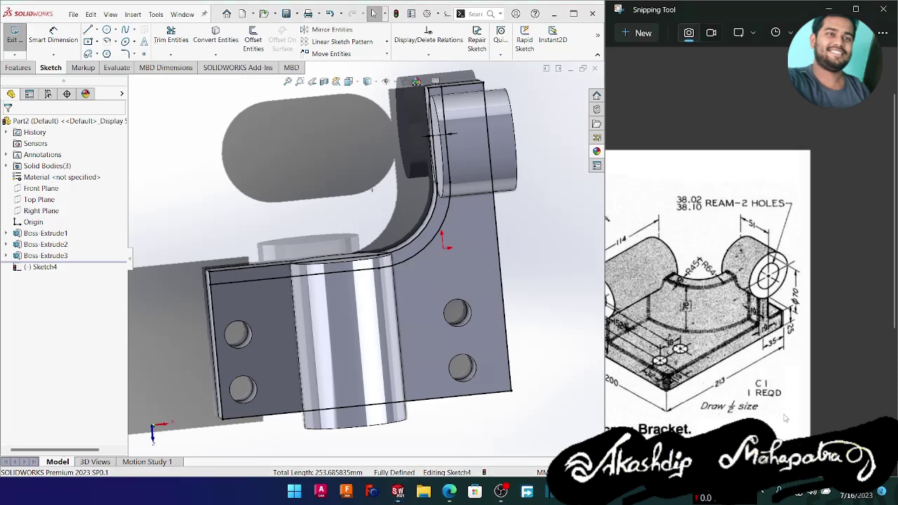
scroll(784, 421, down, 1)
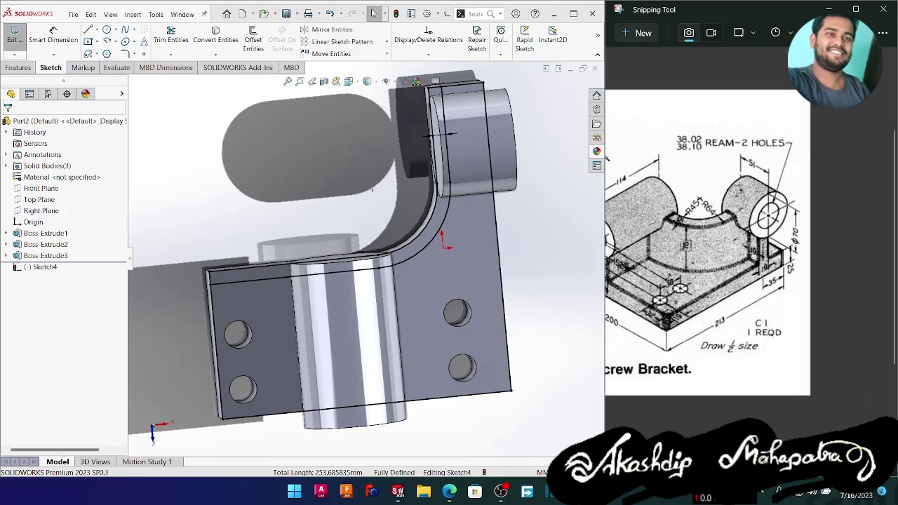
scroll(763, 339, left, 5)
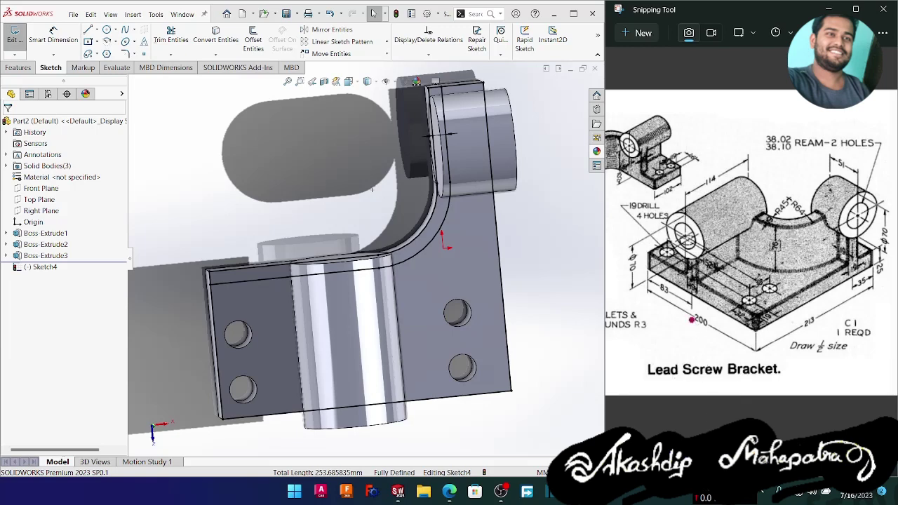
ctrl+scroll(754, 390, down, 1)
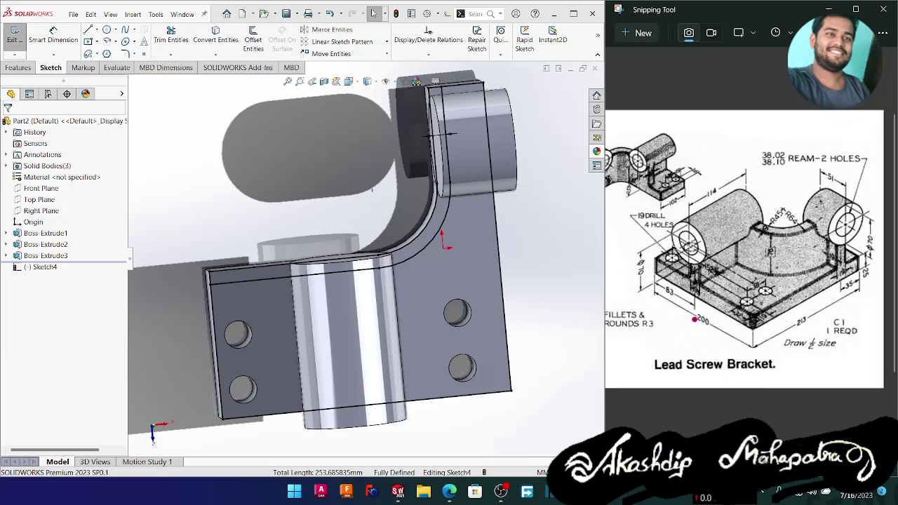
ctrl+scroll(710, 243, up, 4)
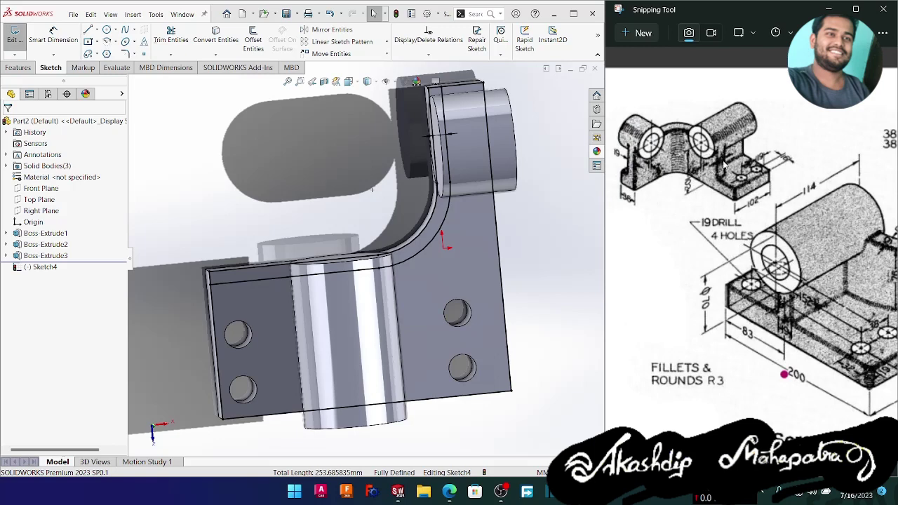
- In Normal To view, draw a vertical line down from the offset edge to close the strip
click(254, 232)
right_drag(254, 232, 241, 257)
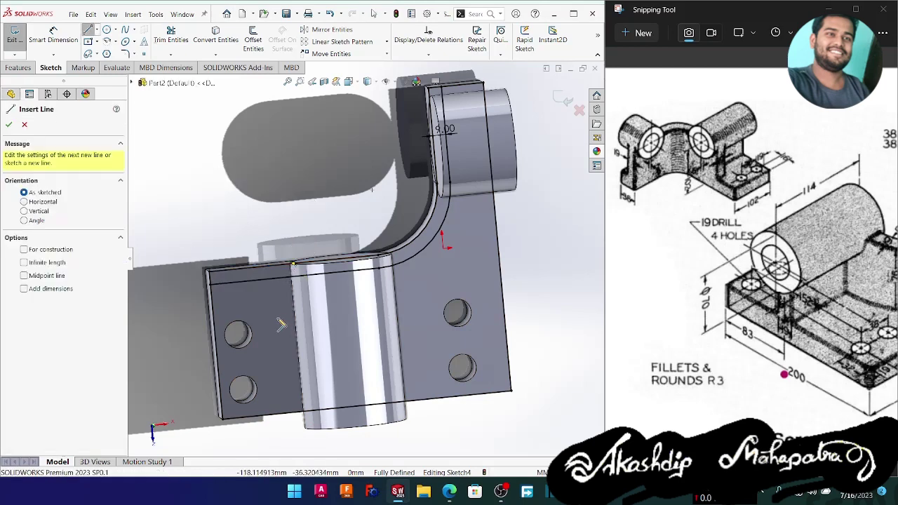
key(space)
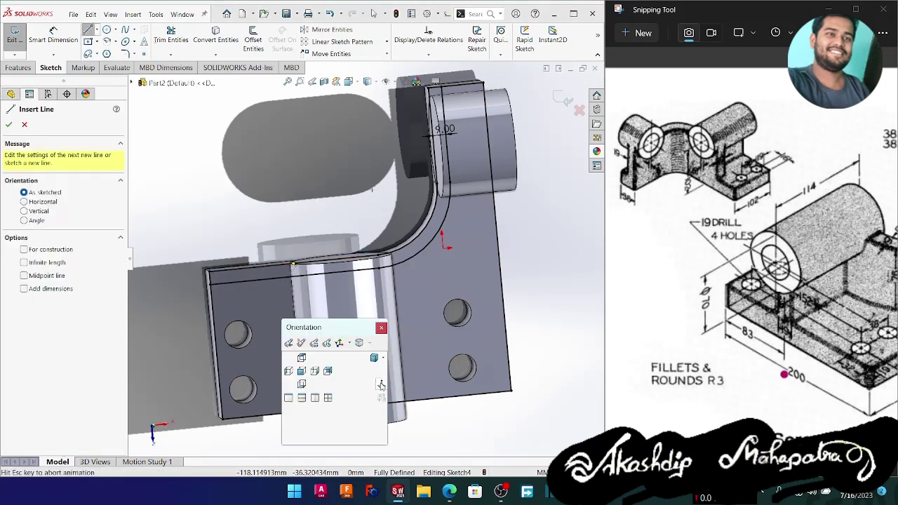
click(288, 342)
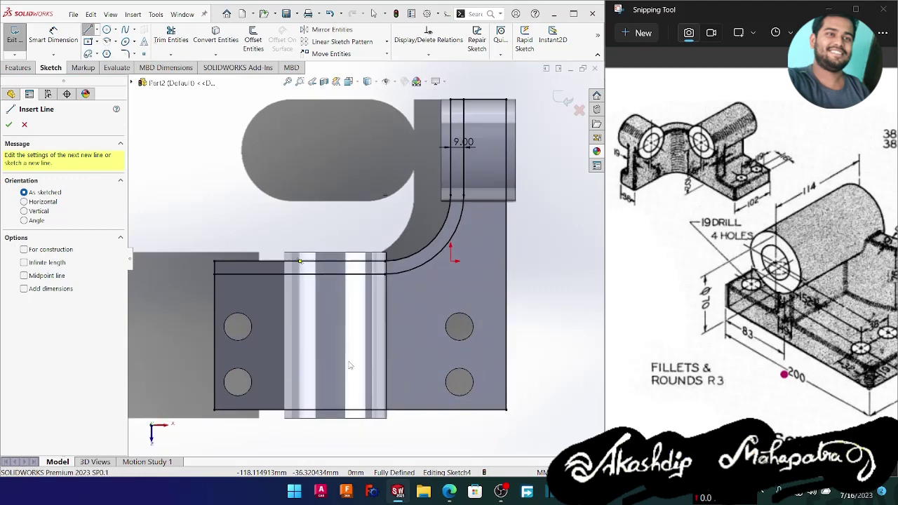
double_click(285, 254)
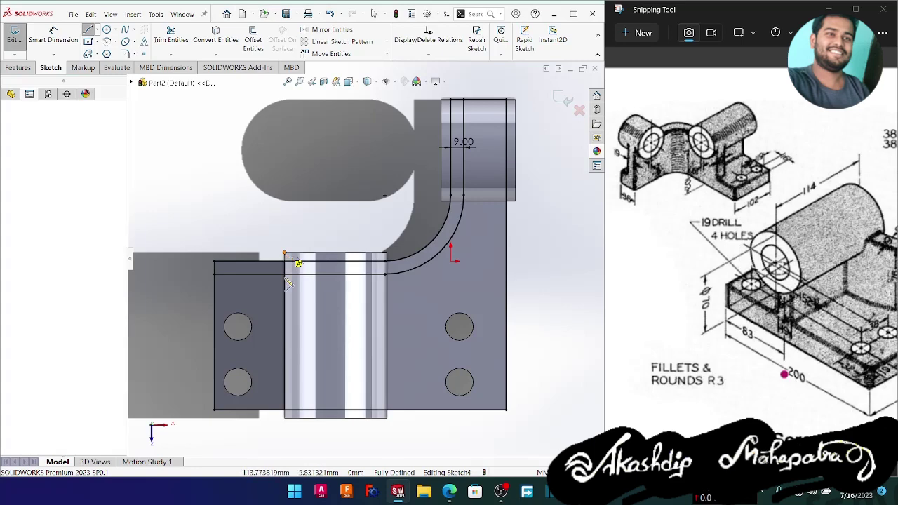
click(286, 372)
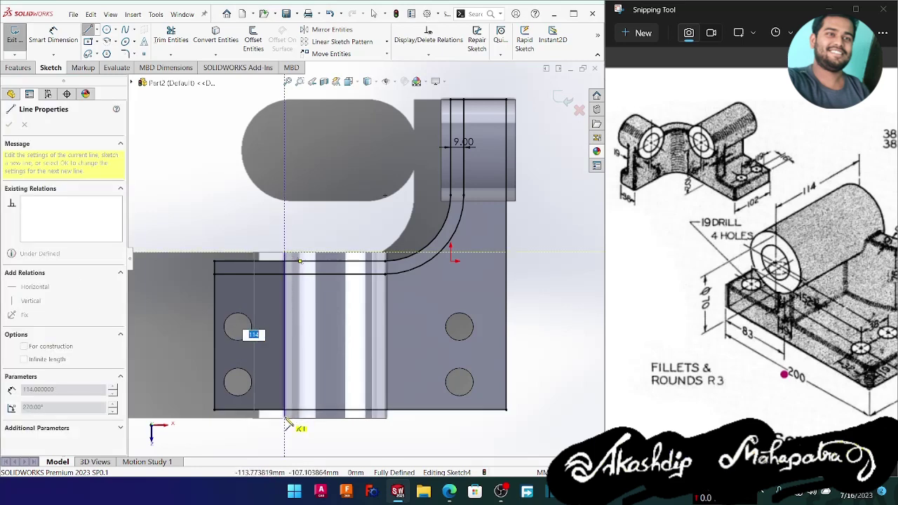
key(Escape)
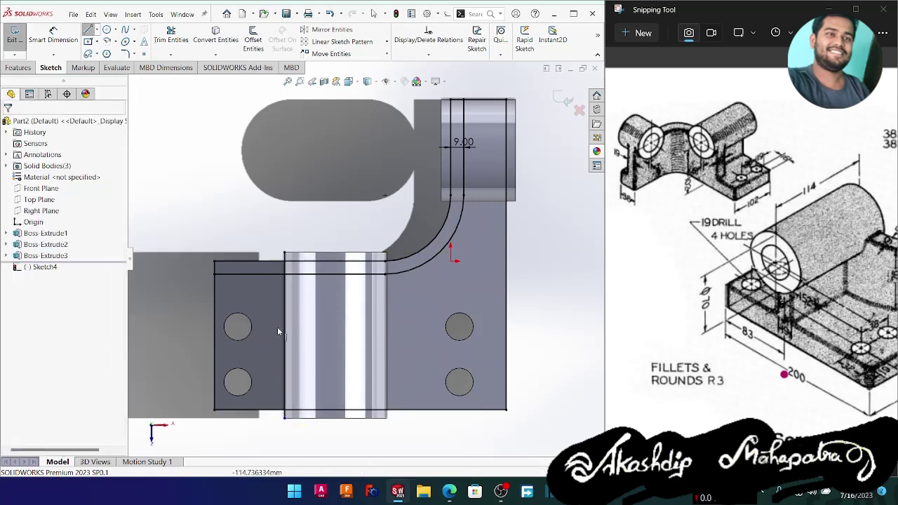
- Power-trim away the outer bottom, right and top sketch lines
click(170, 39)
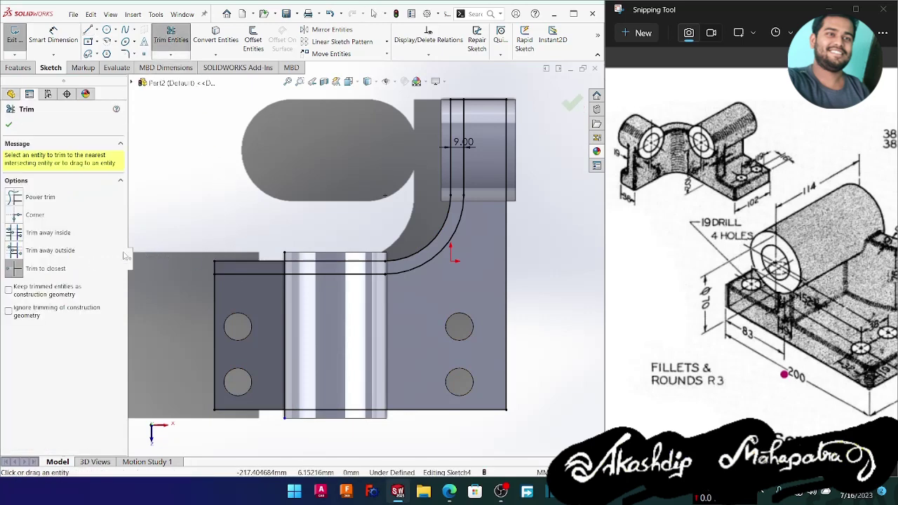
click(33, 199)
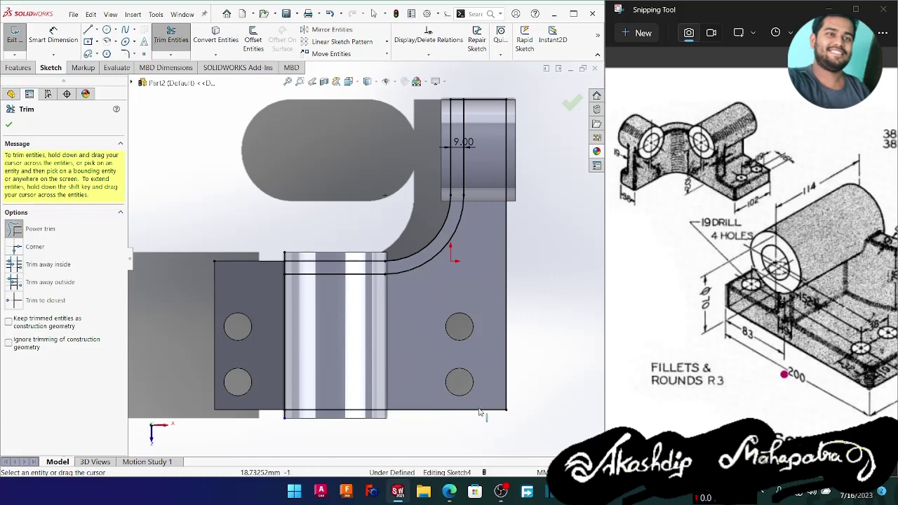
drag(479, 406, 484, 423)
drag(502, 391, 513, 390)
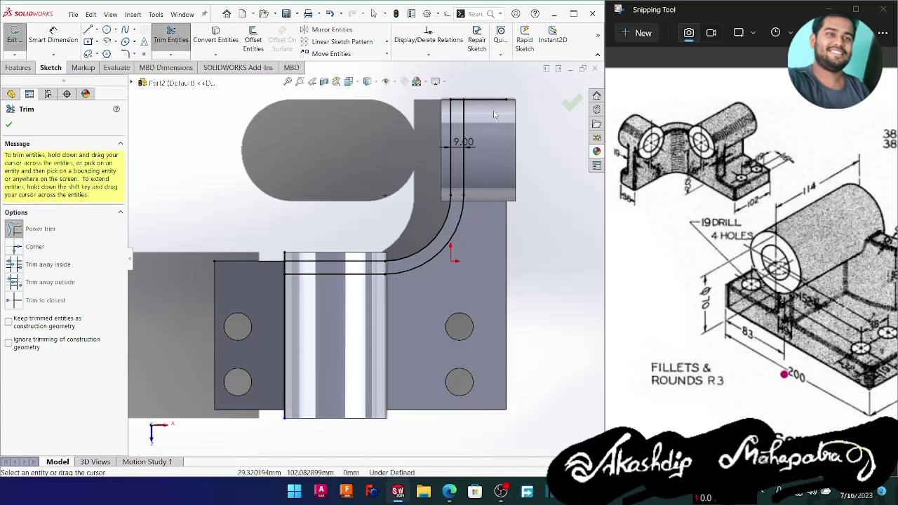
drag(494, 115, 494, 89)
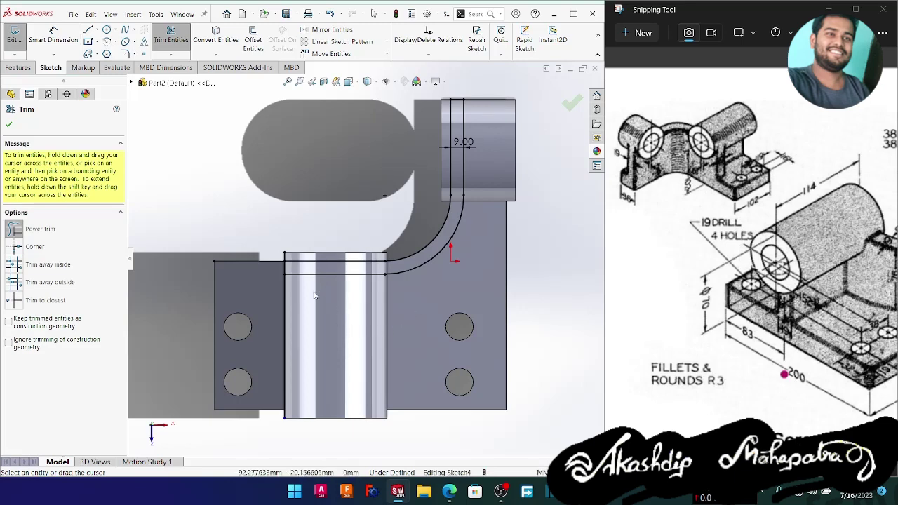
click(9, 125)
mouse_move(196, 191)
middle_down()
mouse_move(208, 224)
mouse_move(213, 189)
middle_up()
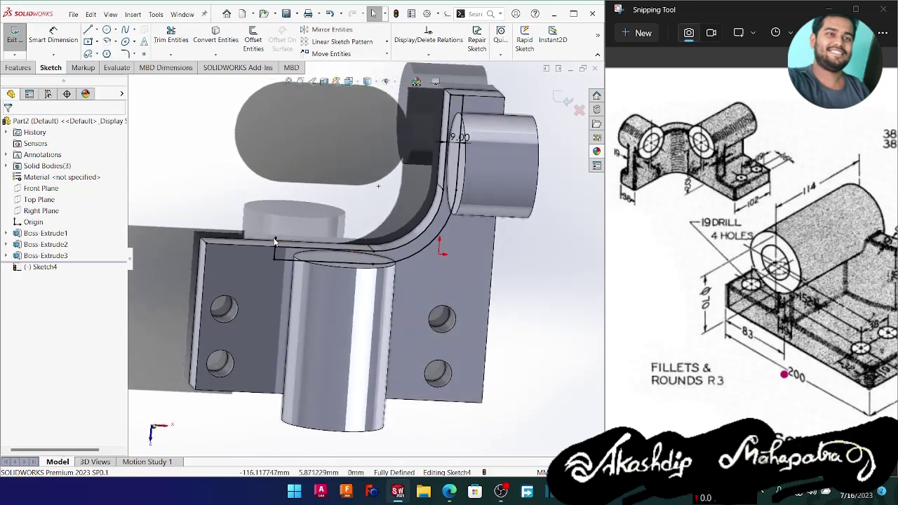
- Exit the sketch and pick the curved strip region as the extrude contour
middle_drag(286, 218, 282, 206)
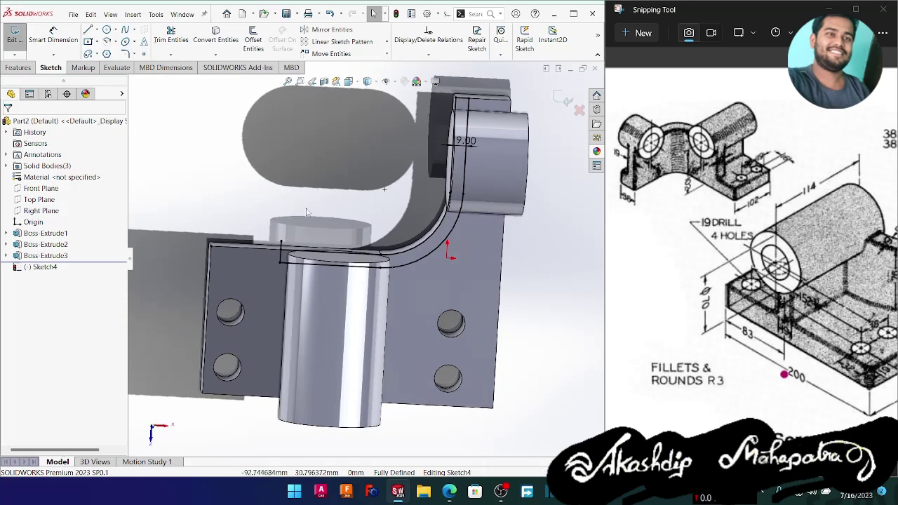
click(564, 97)
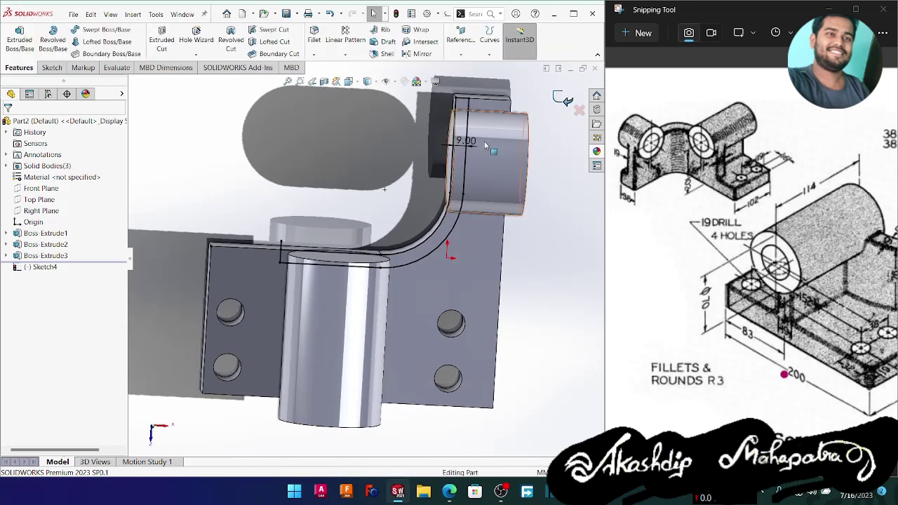
middle_drag(336, 202, 326, 216)
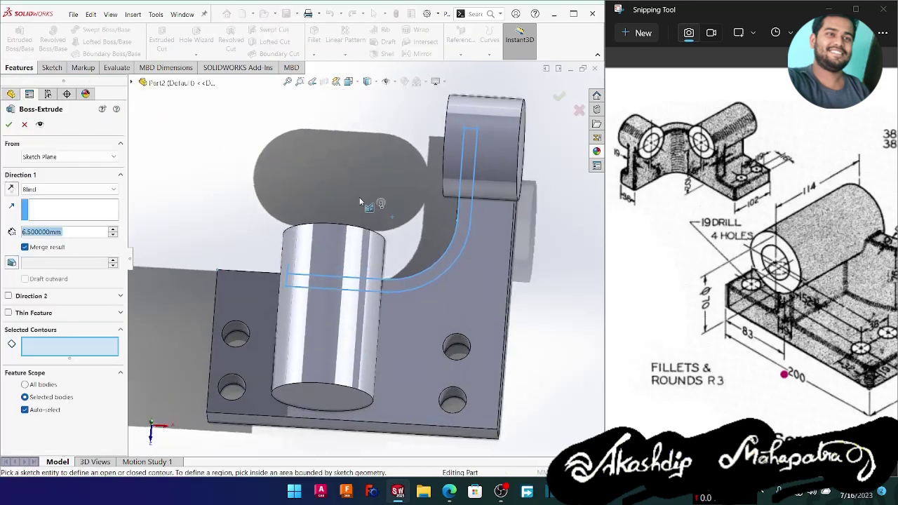
mouse_move(346, 185)
middle_down()
mouse_move(429, 201)
mouse_move(421, 201)
middle_up()
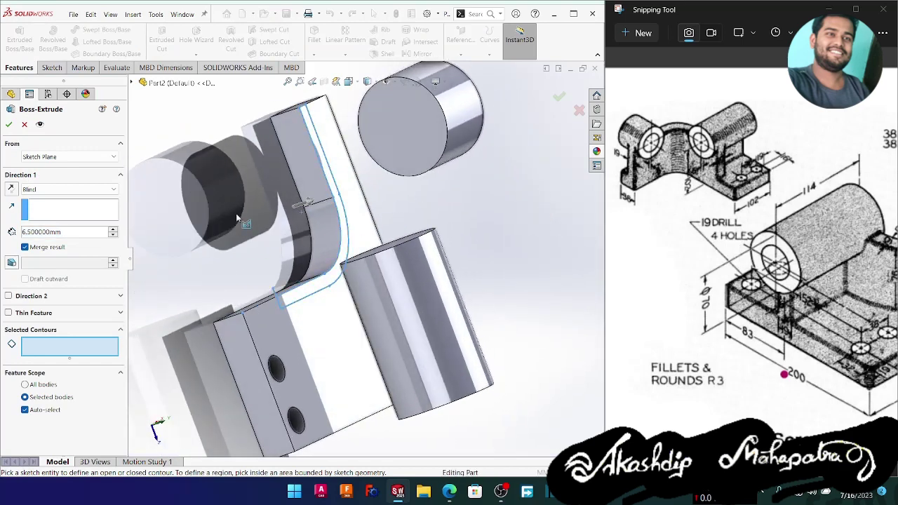
click(78, 213)
click(50, 353)
click(351, 245)
- Check the 76 dimension on the drawing, set extrude depth to 76 mm and accept
mouse_move(479, 240)
middle_down()
mouse_move(402, 225)
mouse_move(371, 186)
mouse_move(407, 207)
middle_up()
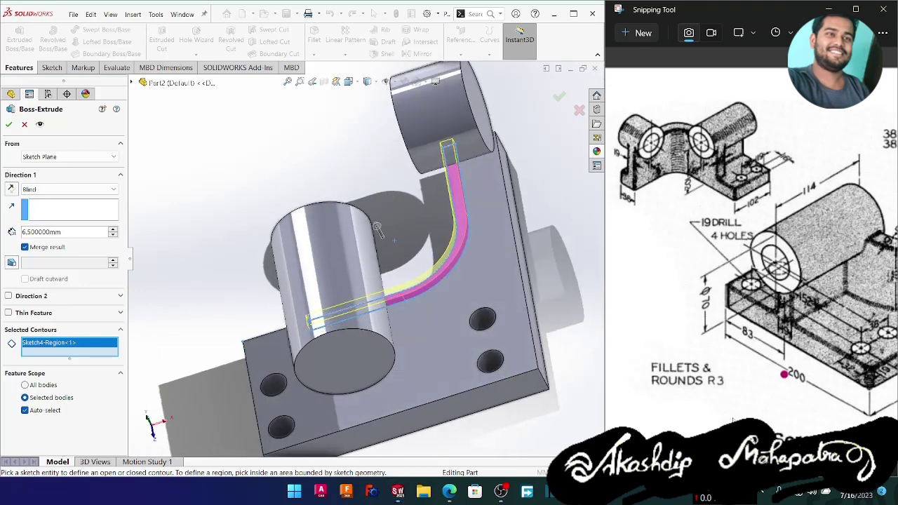
ctrl+scroll(753, 416, down, 1)
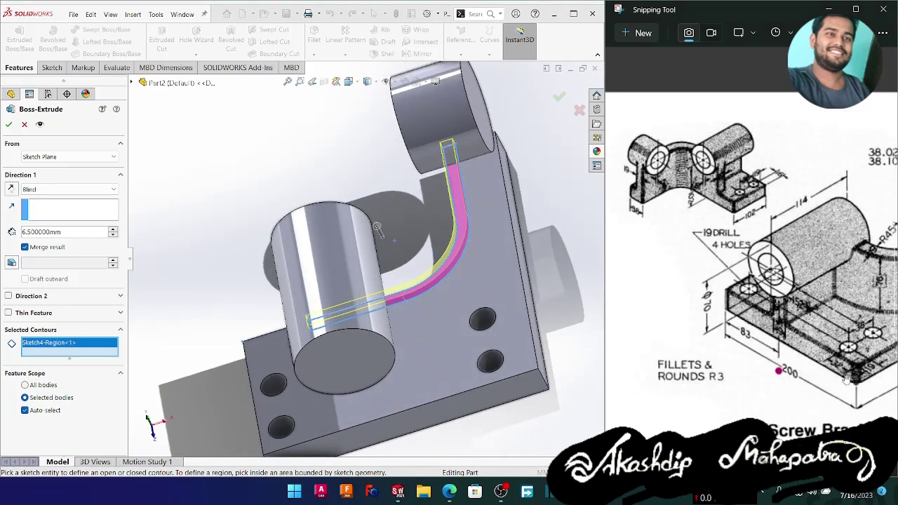
ctrl+scroll(778, 370, up, 1)
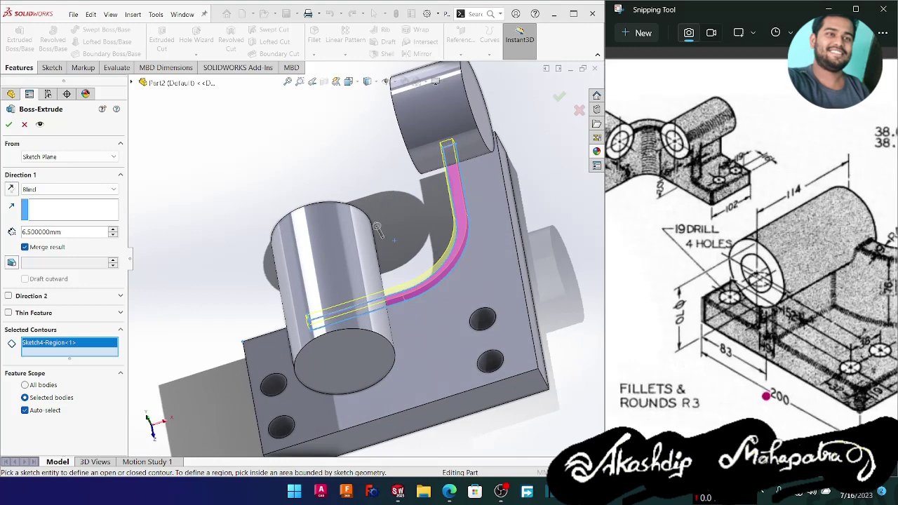
drag(766, 396, 668, 396)
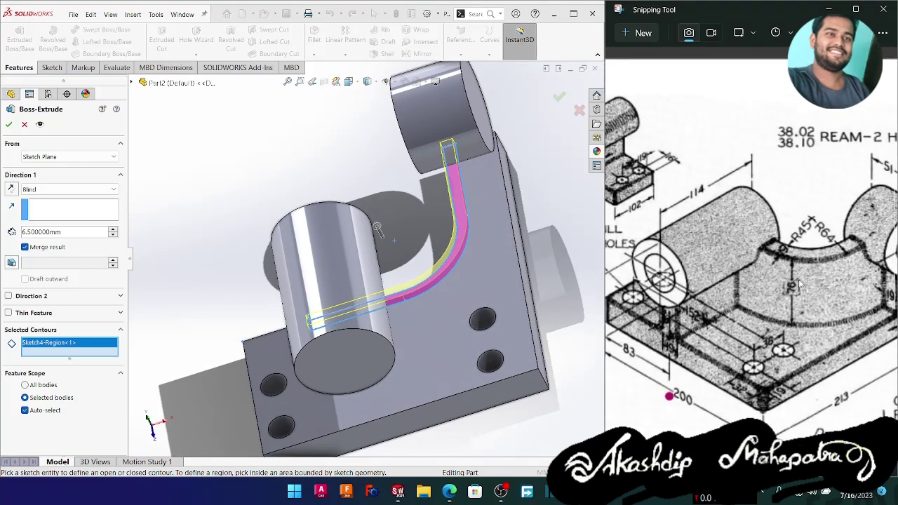
mouse_move(798, 263)
mouse_down()
mouse_move(800, 311)
mouse_move(821, 297)
mouse_move(807, 263)
mouse_up()
drag(61, 232, 49, 232)
text(76)
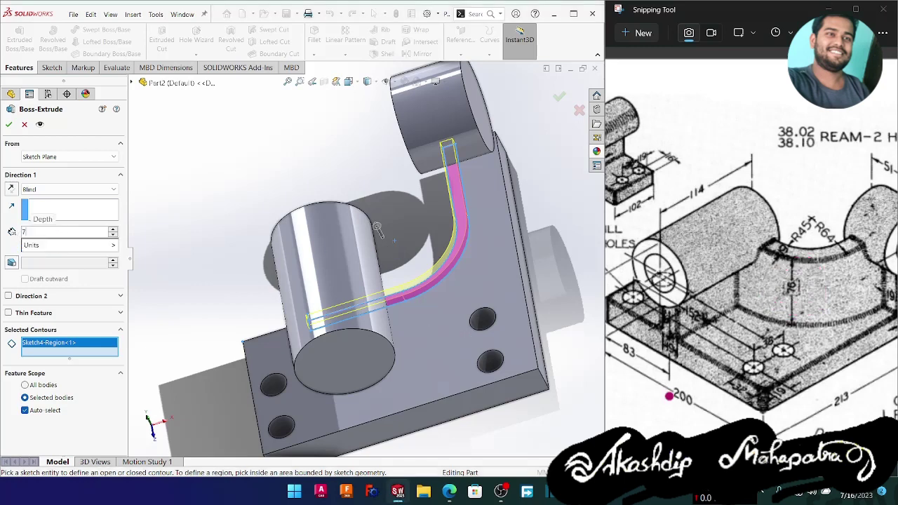
key(Return)
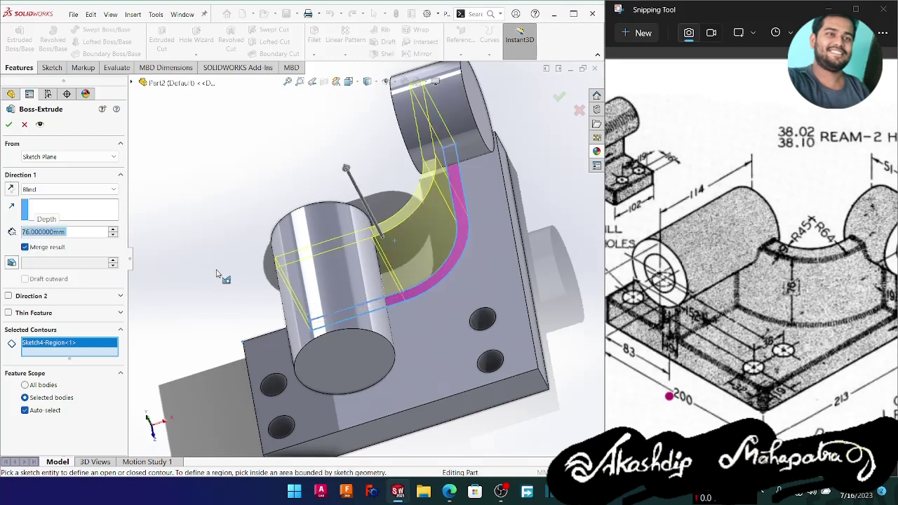
middle_drag(217, 273, 162, 214)
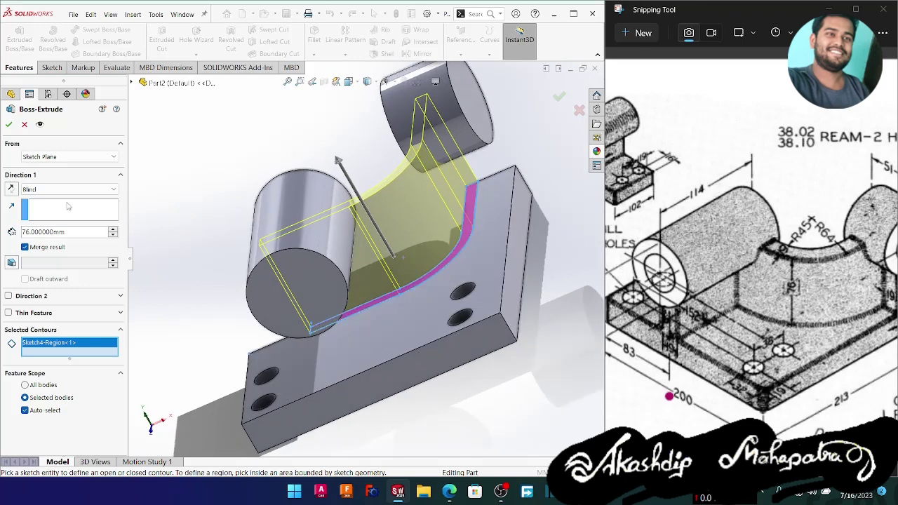
click(9, 124)
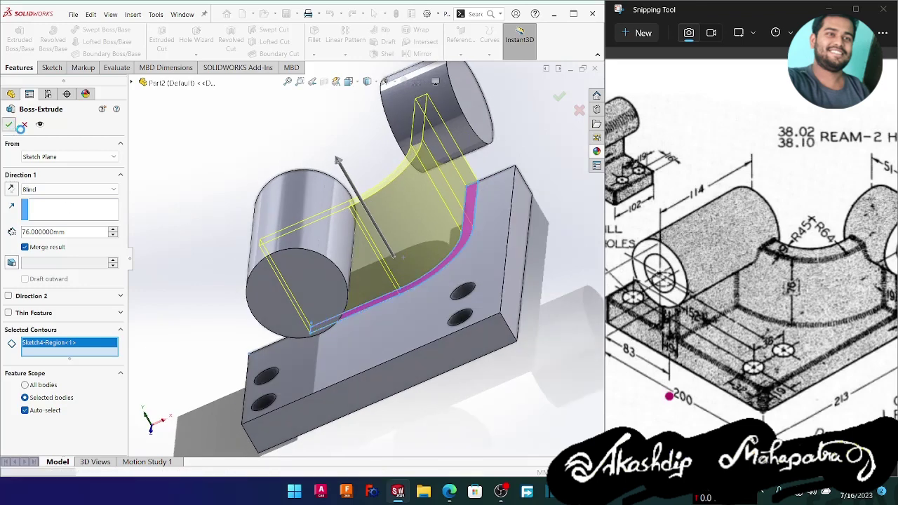
click(217, 258)
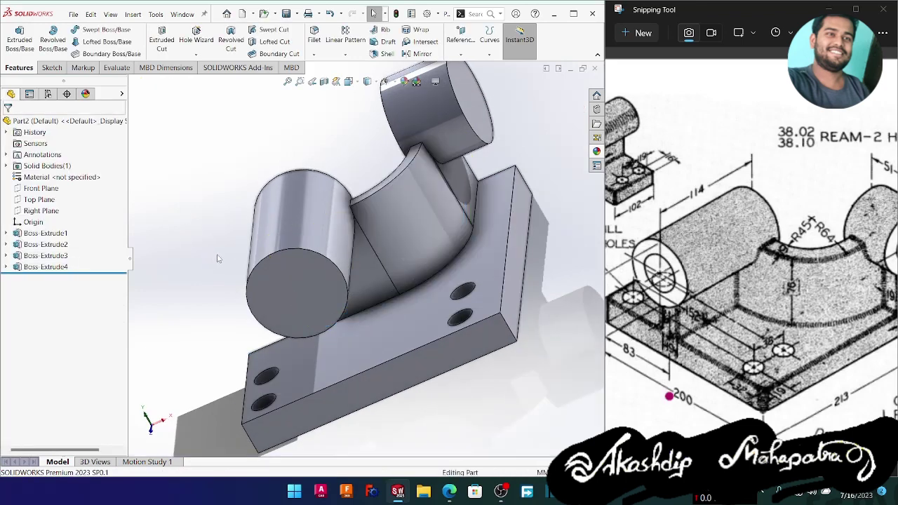
key(space)
click(226, 303)
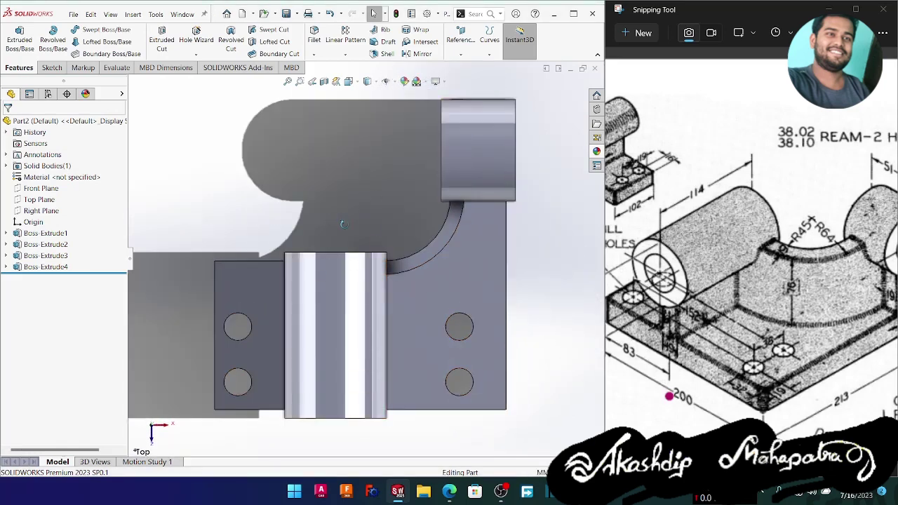
middle_drag(343, 224, 235, 242)
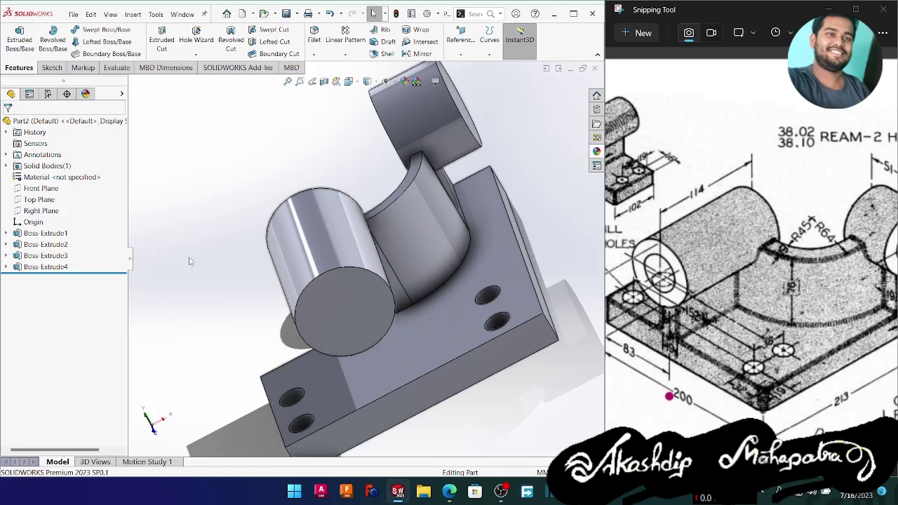
key(space)
click(281, 299)
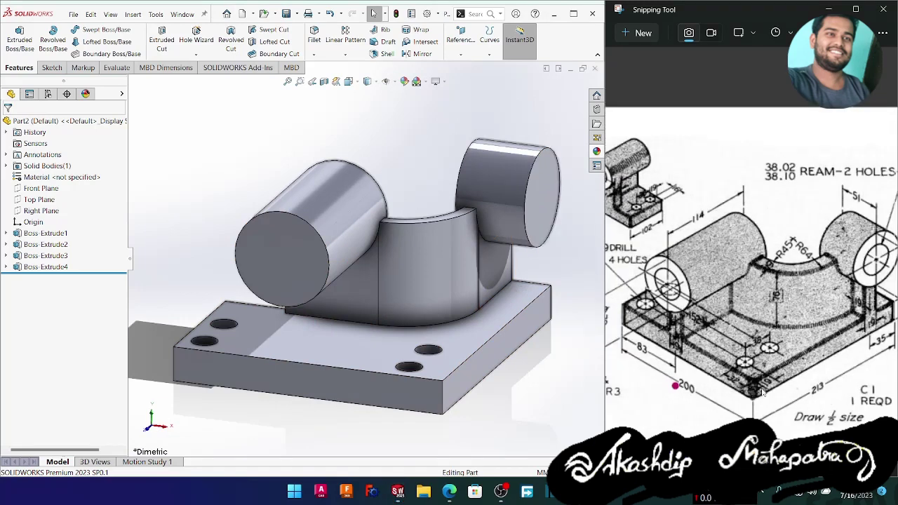
mouse_move(452, 397)
middle_down()
mouse_move(437, 300)
mouse_move(462, 381)
mouse_move(491, 382)
middle_up()
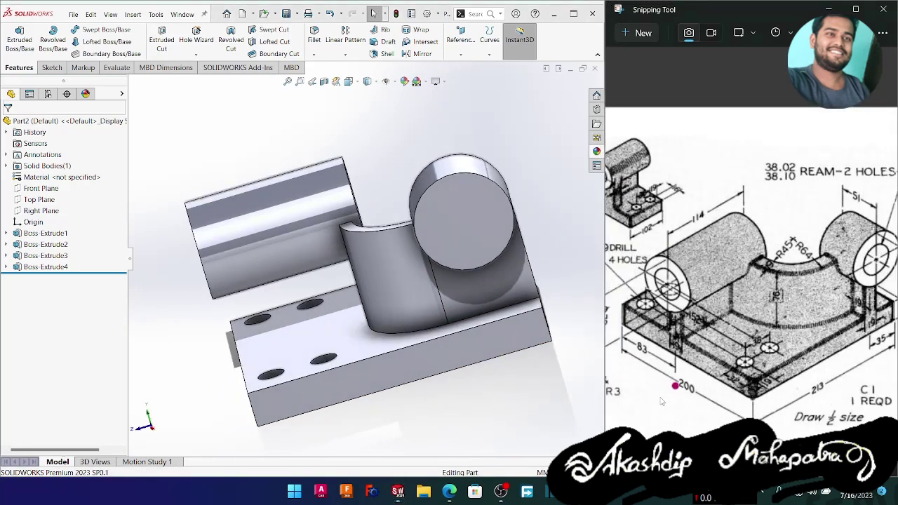
ctrl+scroll(673, 402, up, 1)
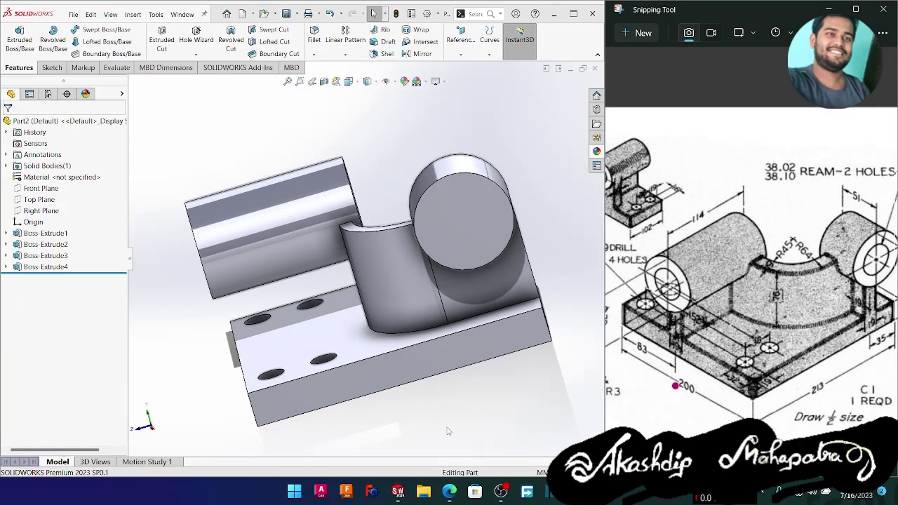
mouse_move(454, 421)
middle_down()
mouse_move(441, 403)
mouse_move(449, 410)
middle_up()
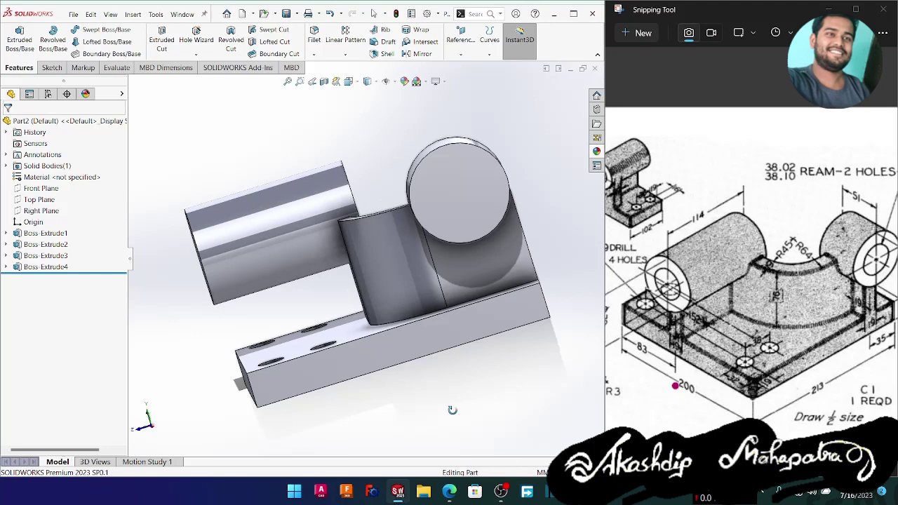
click(452, 341)
- Start a sketch on the face and draw a short vertical line down from the cylinder's edge
click(493, 310)
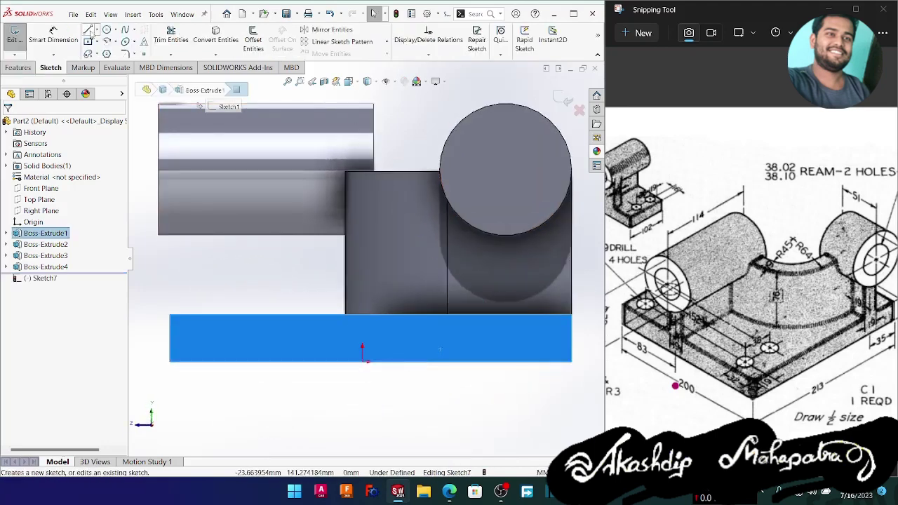
click(89, 30)
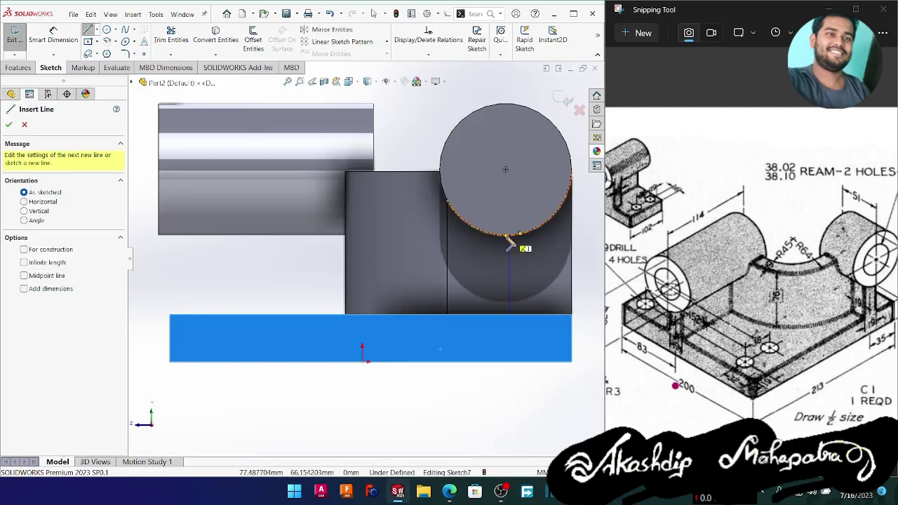
click(505, 235)
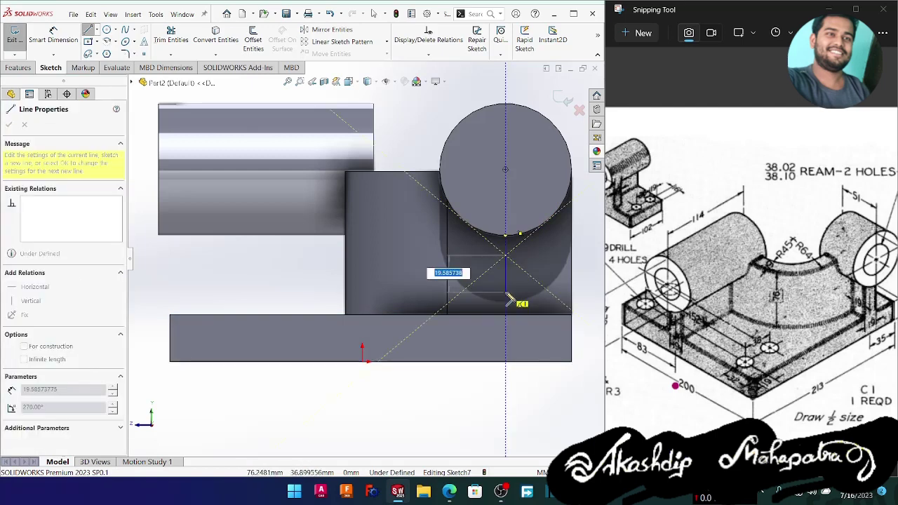
click(506, 297)
key(Escape)
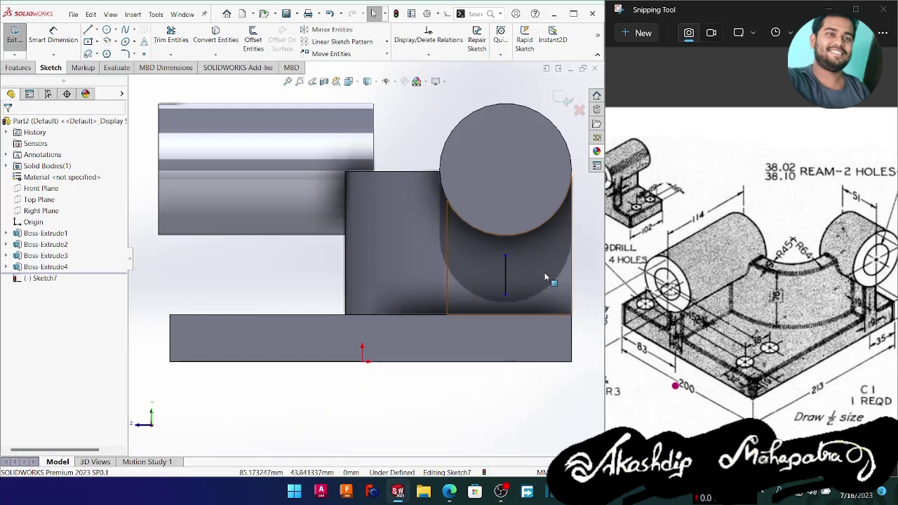
- Try a 35.00 distance dimension, discard it as over-defining, and exit the sketch
right_drag(451, 382, 449, 322)
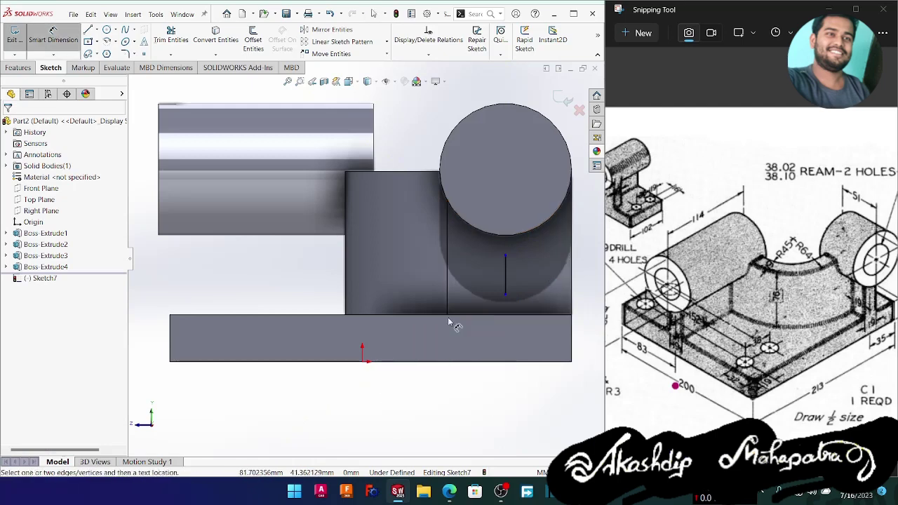
click(505, 284)
click(571, 288)
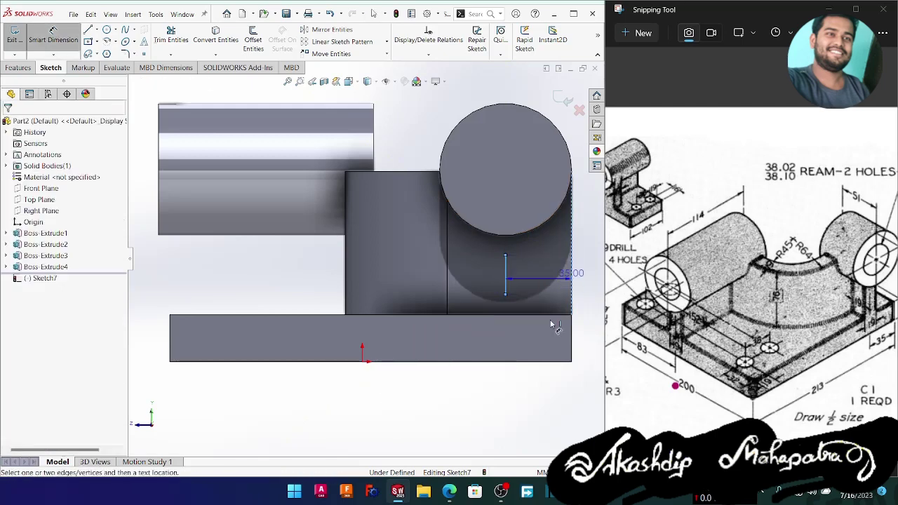
click(539, 391)
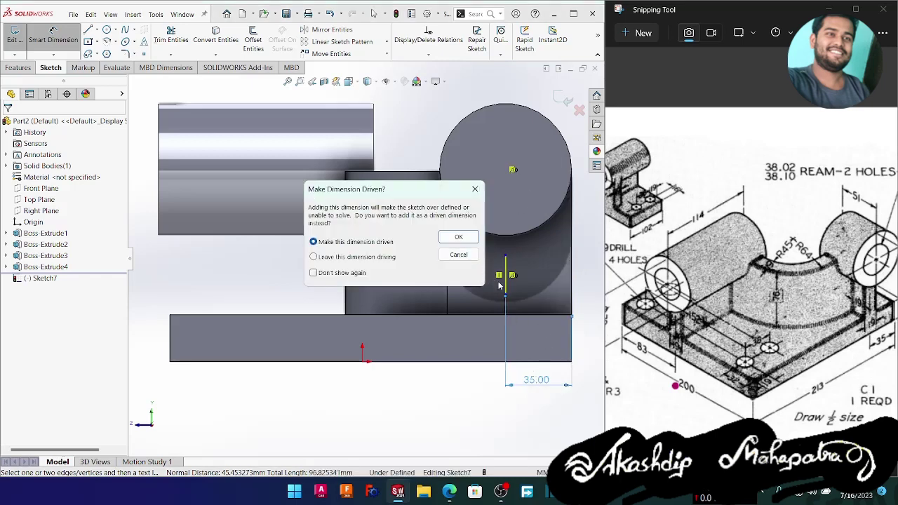
click(459, 255)
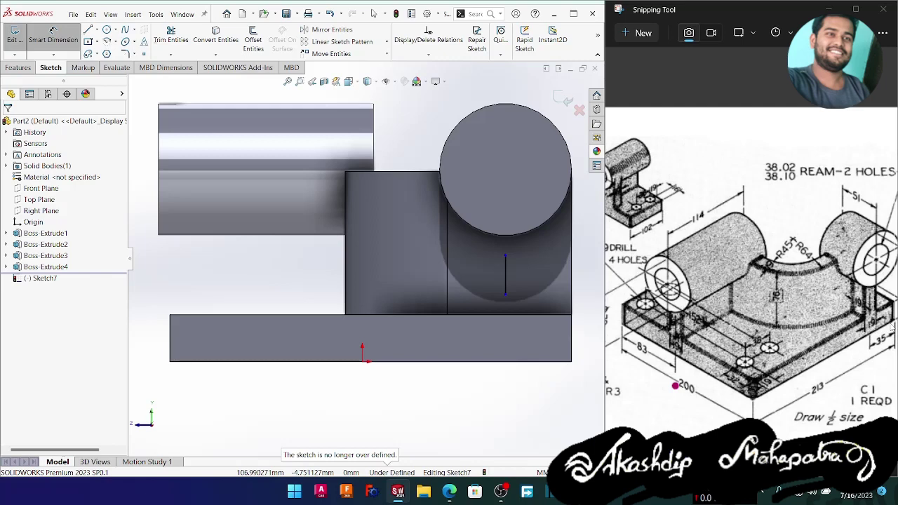
click(563, 100)
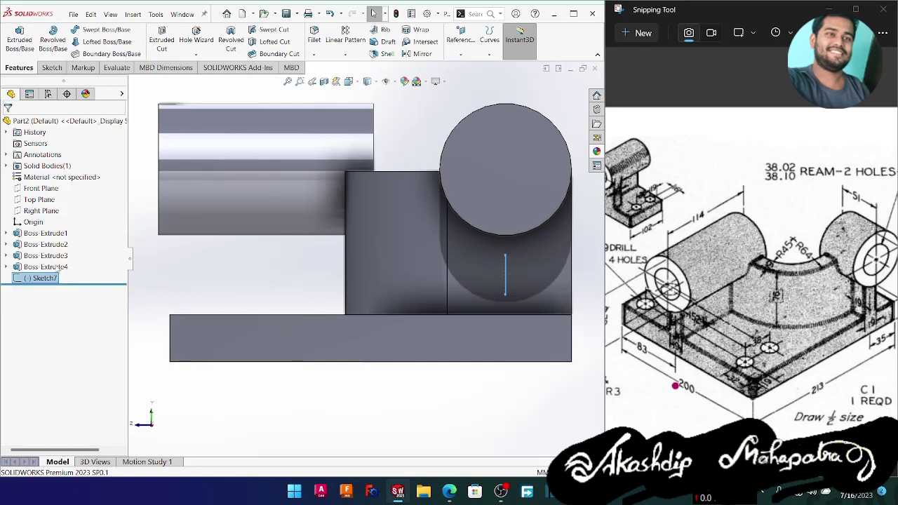
- Create a 19 mm thick rib normal to the sketch with the material side flipped
click(382, 30)
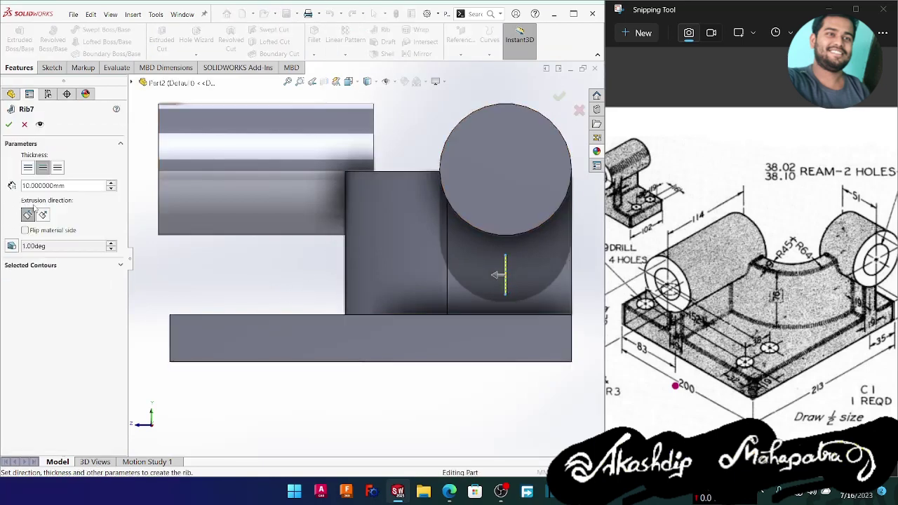
click(44, 215)
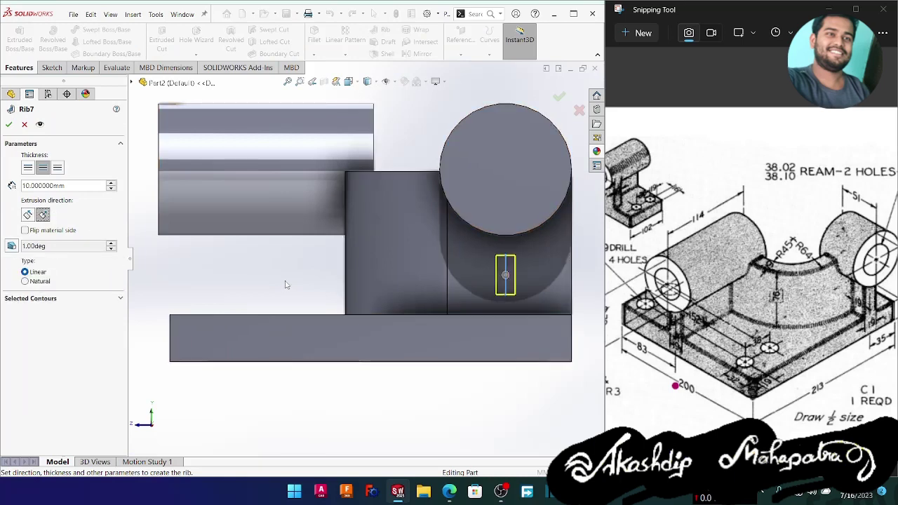
middle_drag(285, 284, 337, 308)
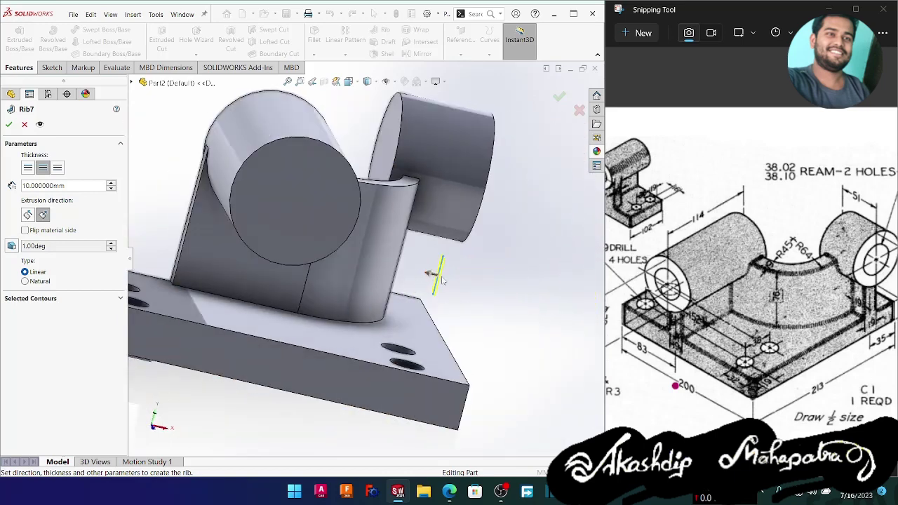
click(26, 231)
mouse_move(393, 295)
middle_down()
mouse_move(415, 298)
mouse_move(390, 291)
middle_up()
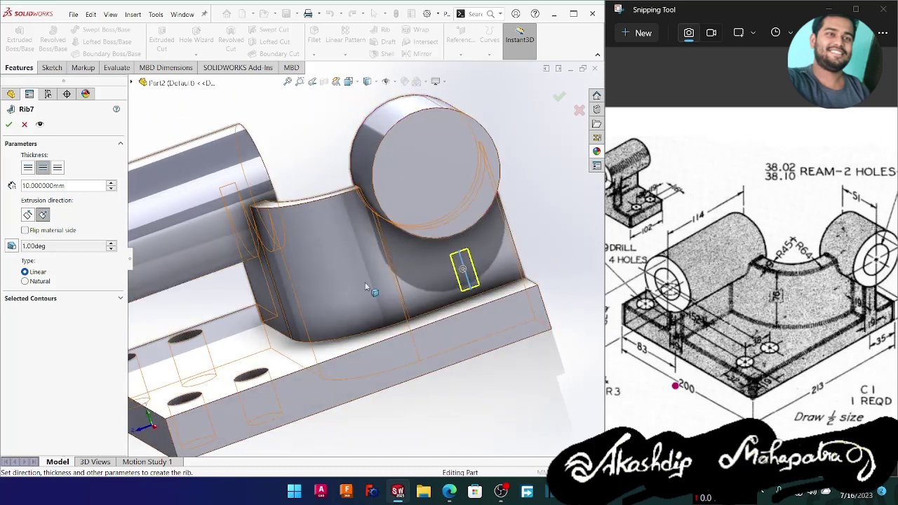
double_click(79, 186)
text(19)
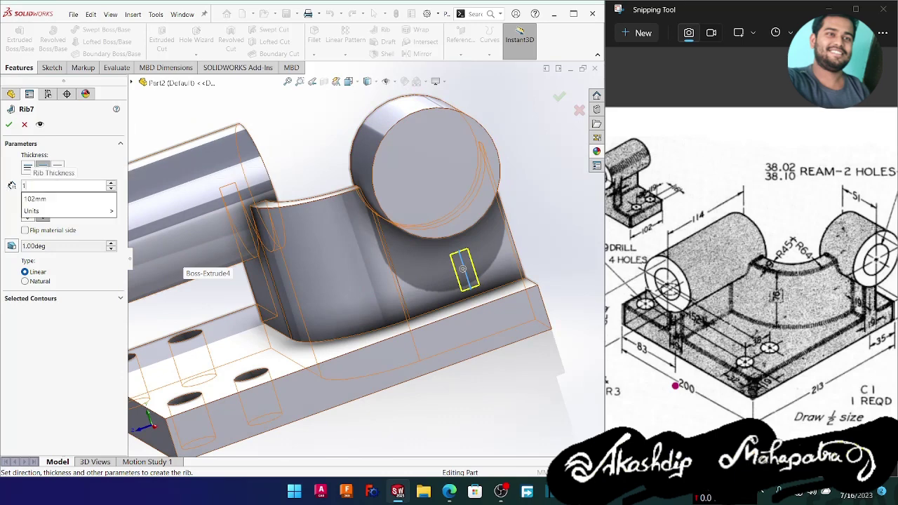
key(Return)
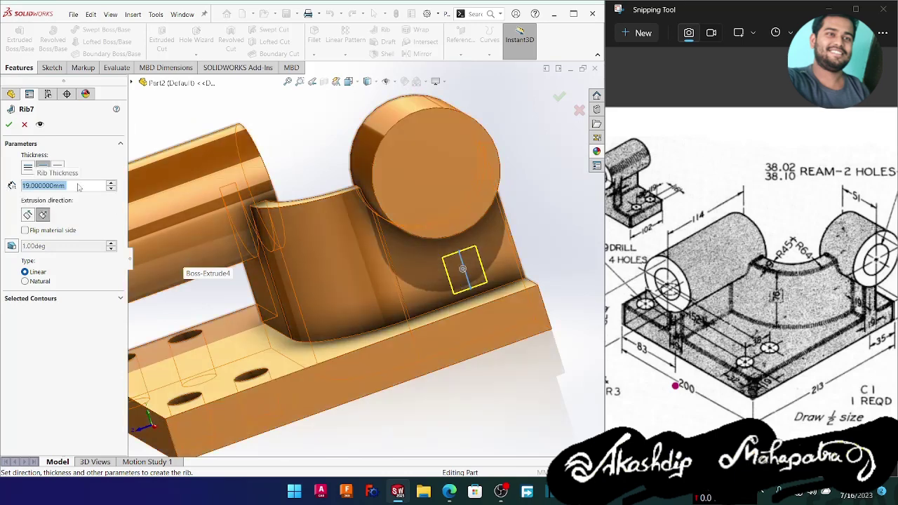
click(8, 125)
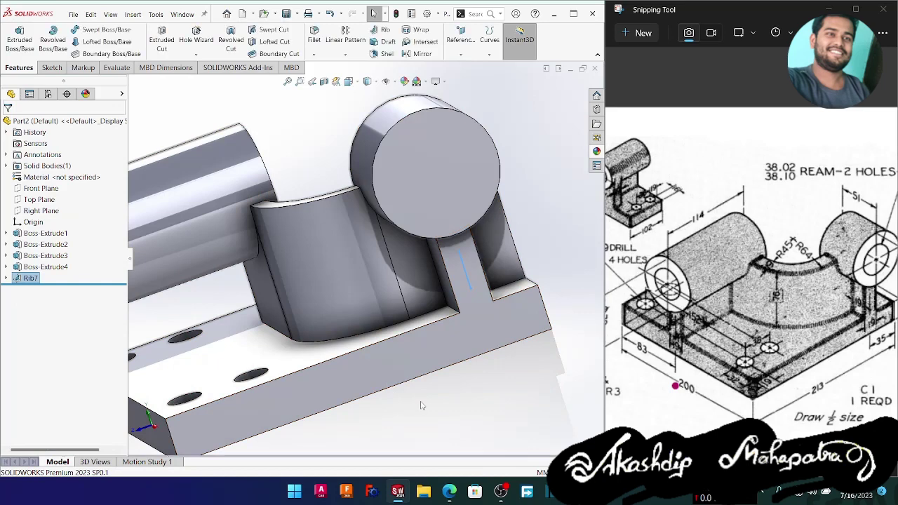
- Orbit around to the base block's front face and open a new sketch on it
middle_drag(421, 406, 477, 401)
key(Escape)
click(342, 233)
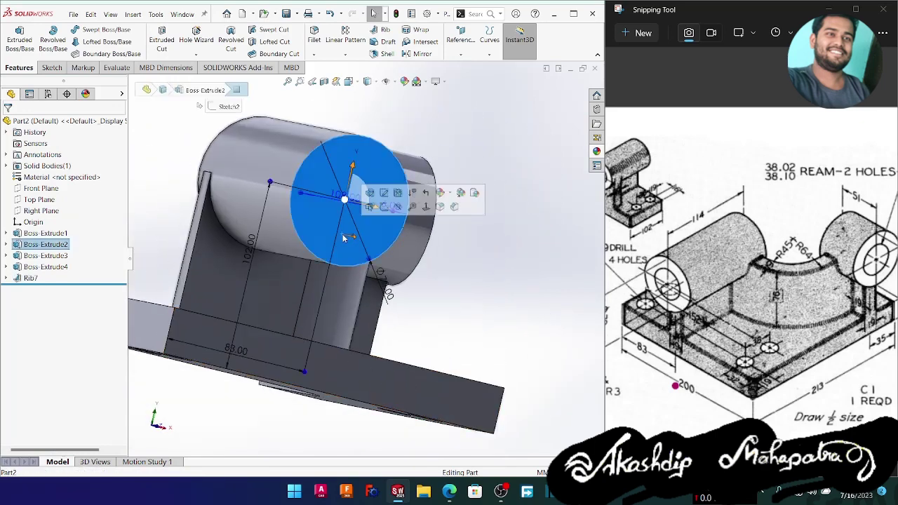
middle_drag(459, 292, 486, 335)
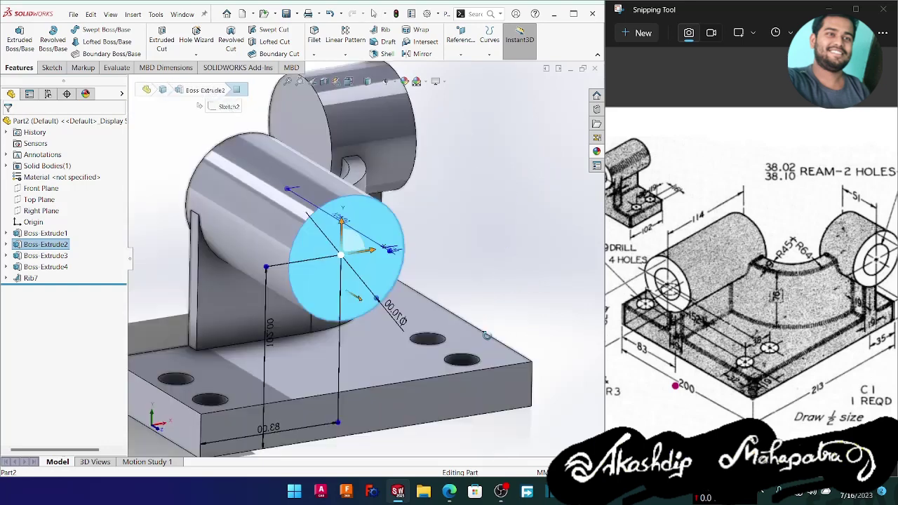
middle_drag(425, 339, 391, 340)
mouse_move(415, 336)
middle_down()
mouse_move(478, 332)
mouse_move(469, 309)
mouse_move(502, 310)
middle_up()
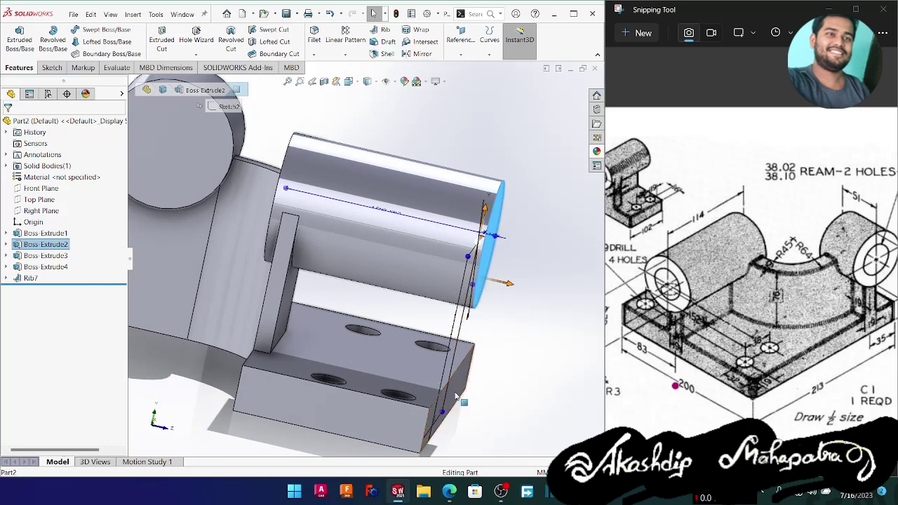
middle_drag(492, 384, 425, 382)
click(345, 394)
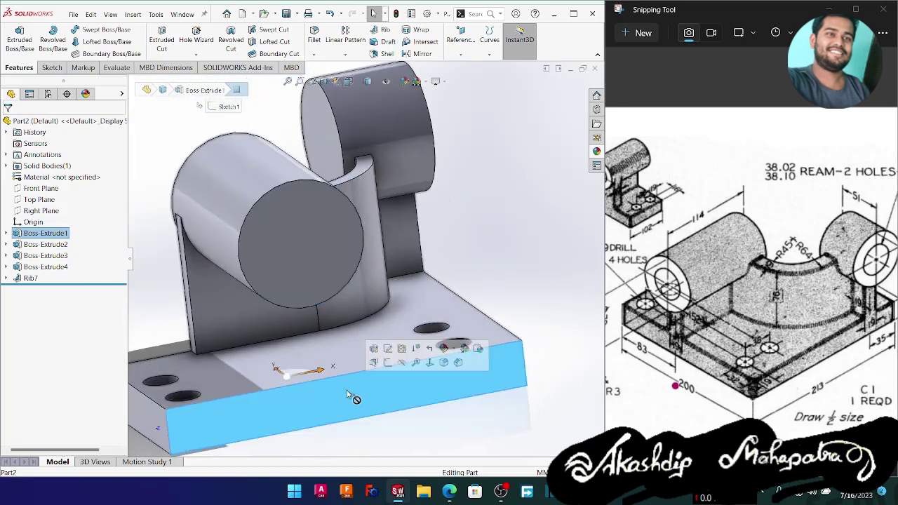
click(387, 363)
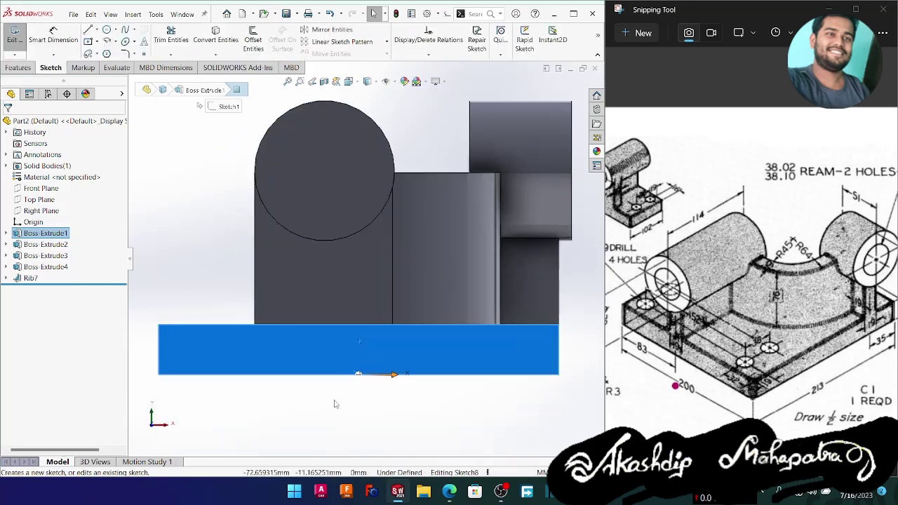
- Draw a short vertical line just below the circle on the base's front face
right_drag(302, 405, 247, 409)
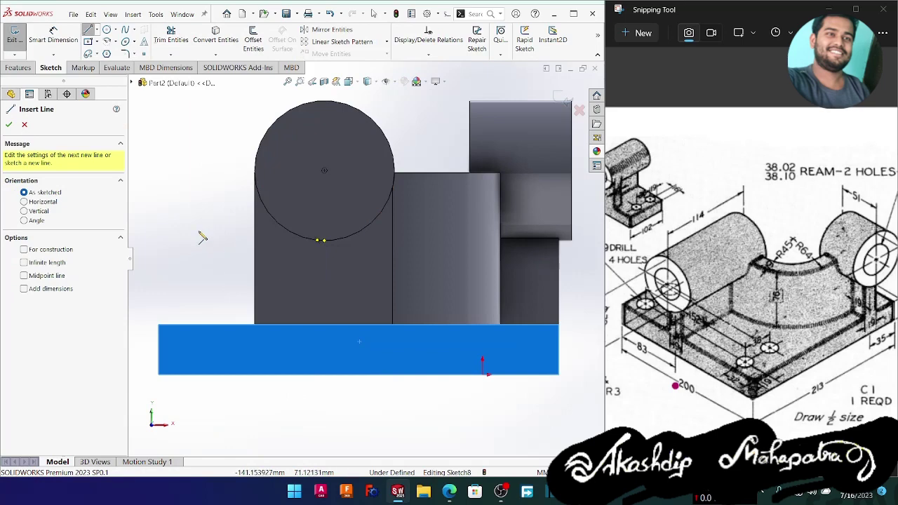
click(330, 268)
click(329, 278)
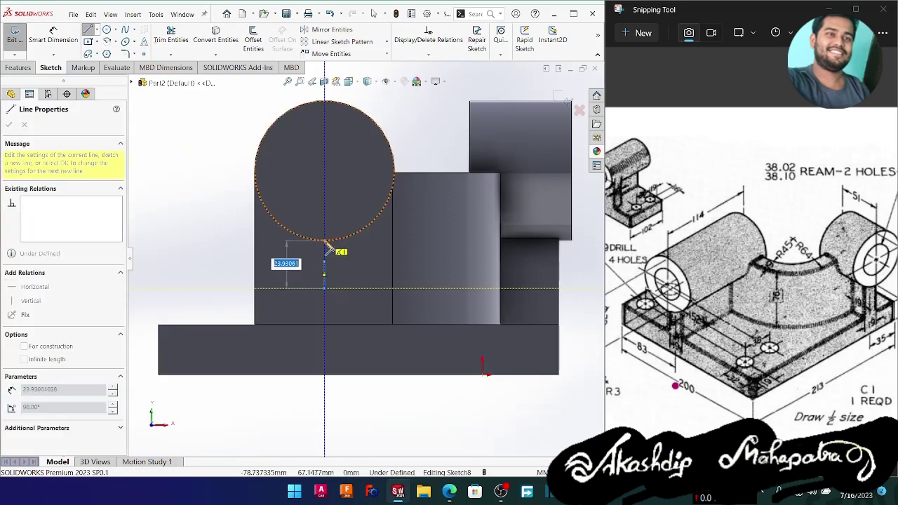
double_click(328, 289)
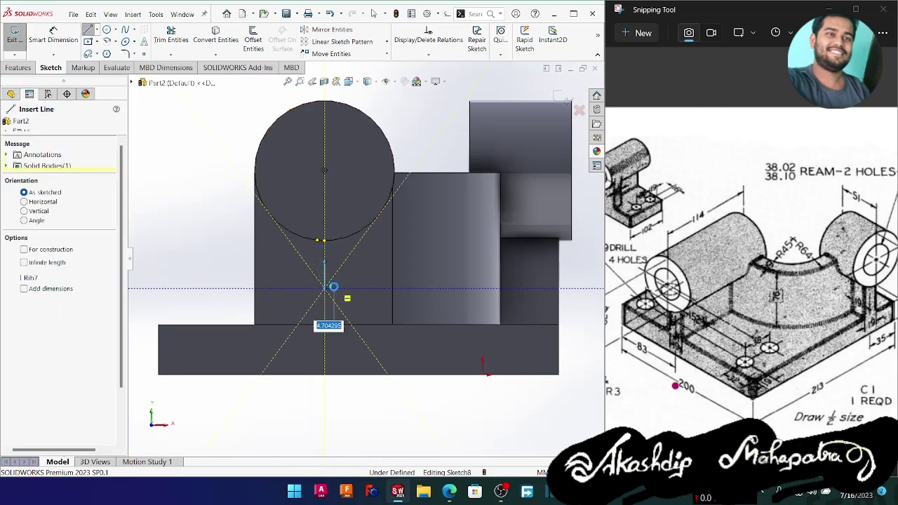
key(Escape)
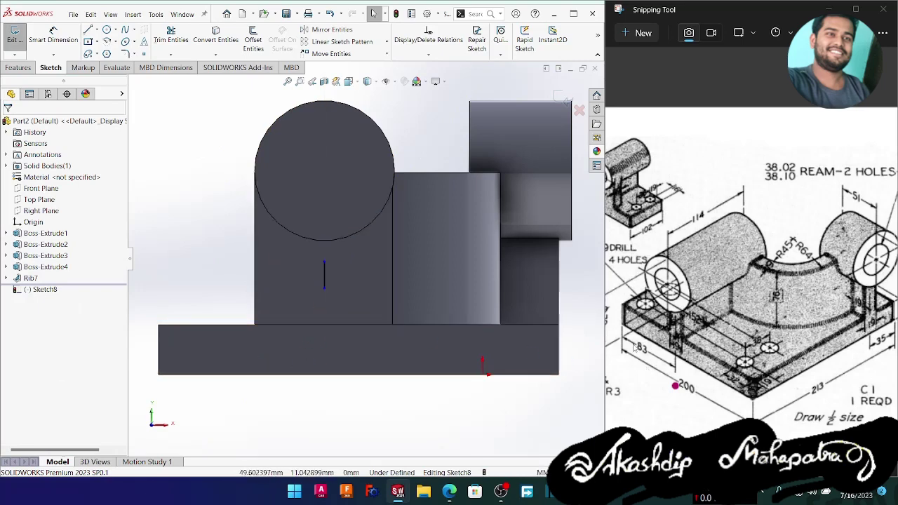
- Try an 83.00 distance dimension from the base's left edge, discard it, and close the sketch
right_drag(283, 405, 283, 349)
click(324, 280)
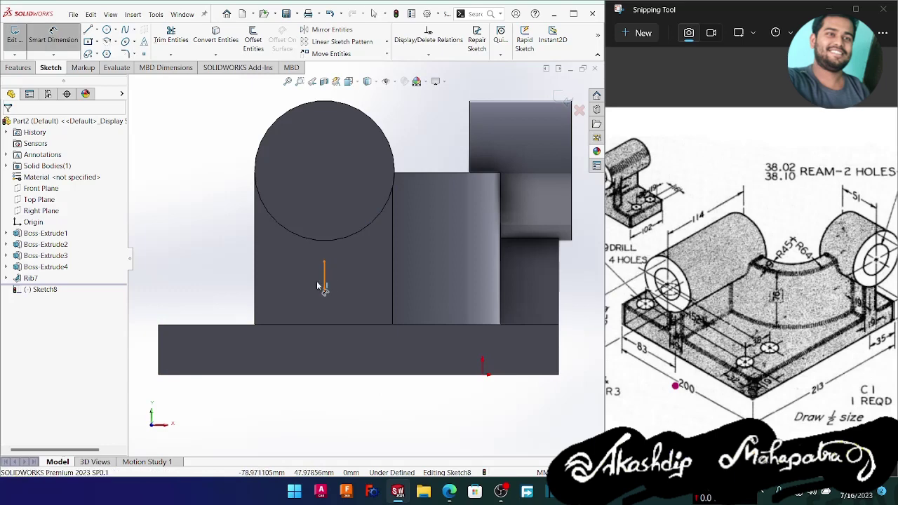
click(160, 359)
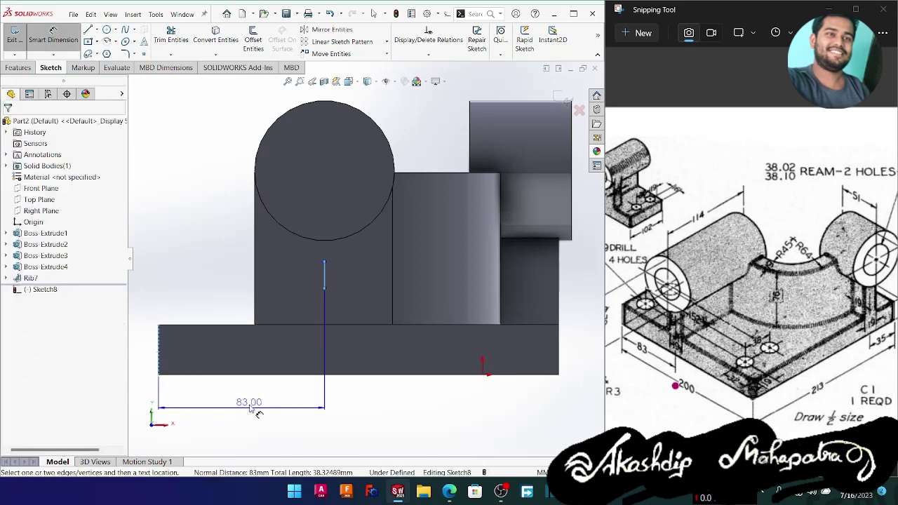
click(251, 406)
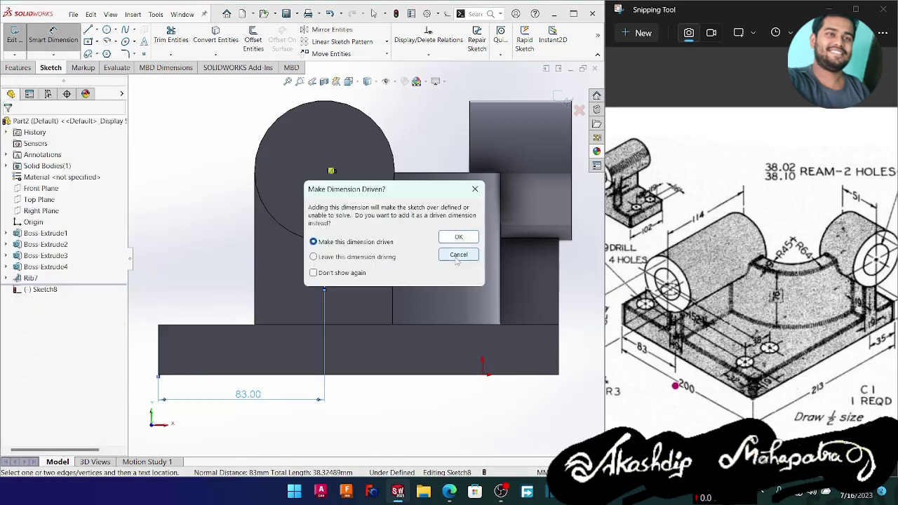
click(459, 255)
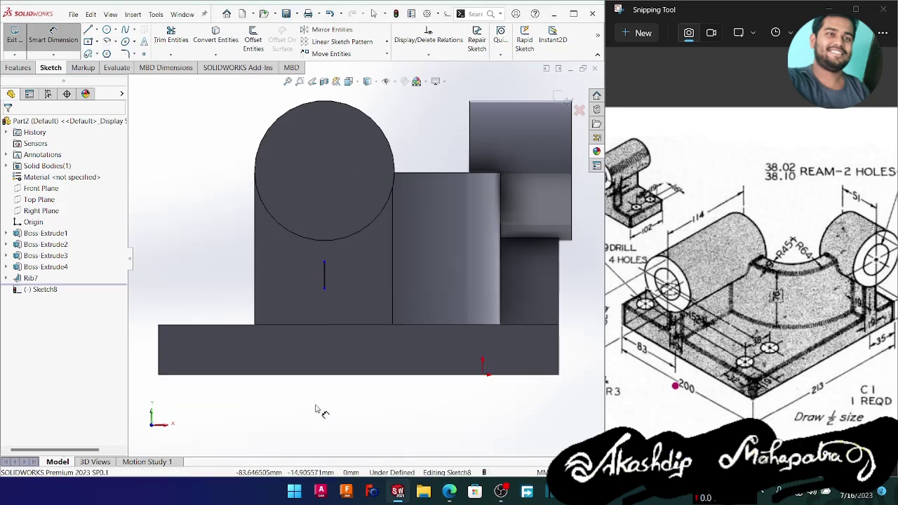
key(Escape)
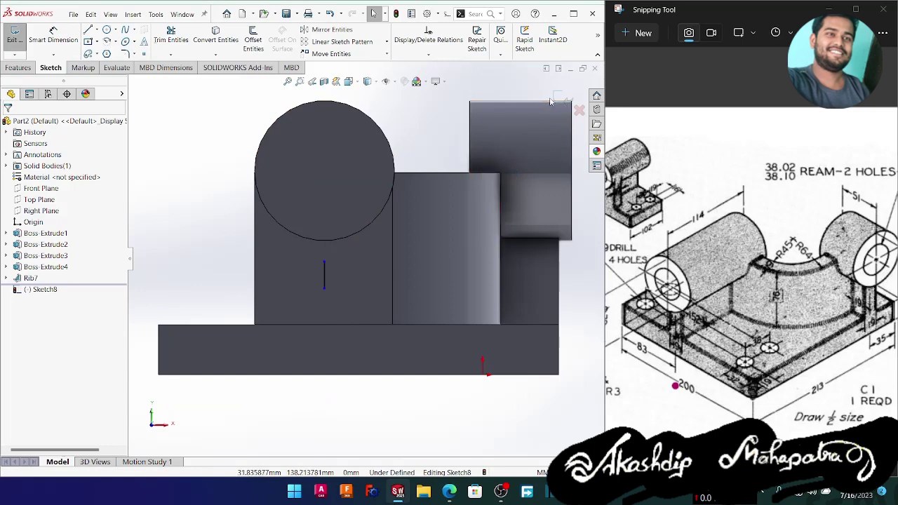
click(556, 97)
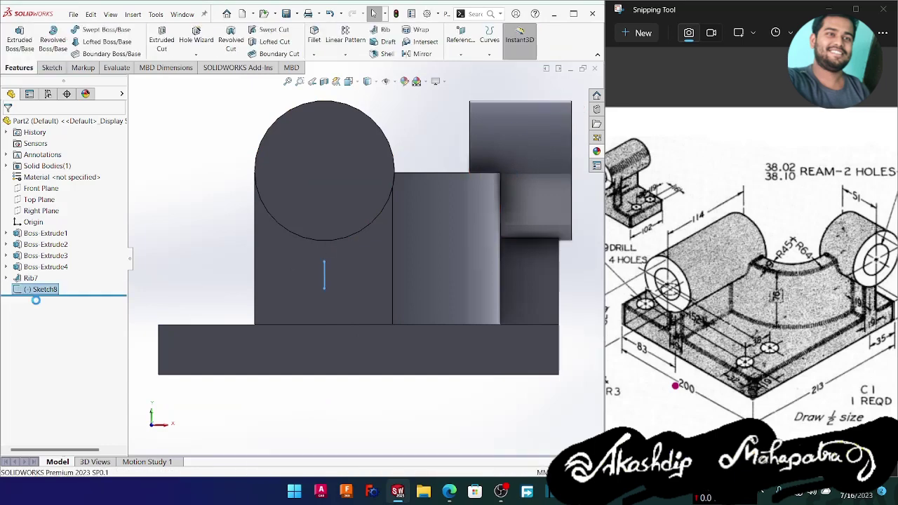
- Build a 19 mm thick rib from Sketch8's line, extruded normal to the sketch
click(385, 30)
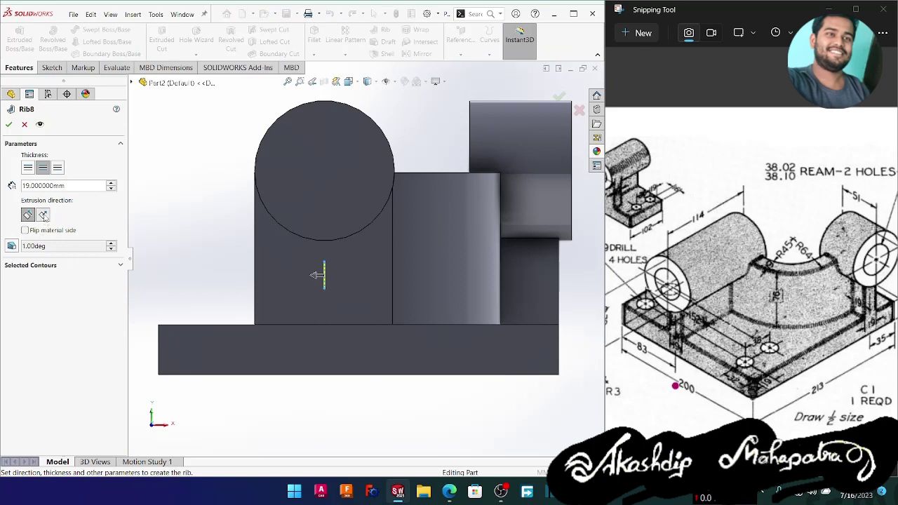
click(43, 215)
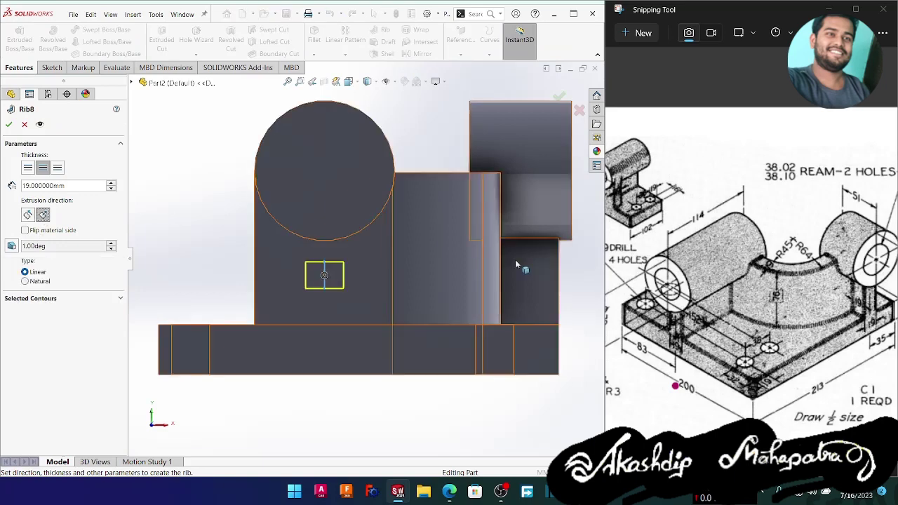
click(61, 185)
click(62, 185)
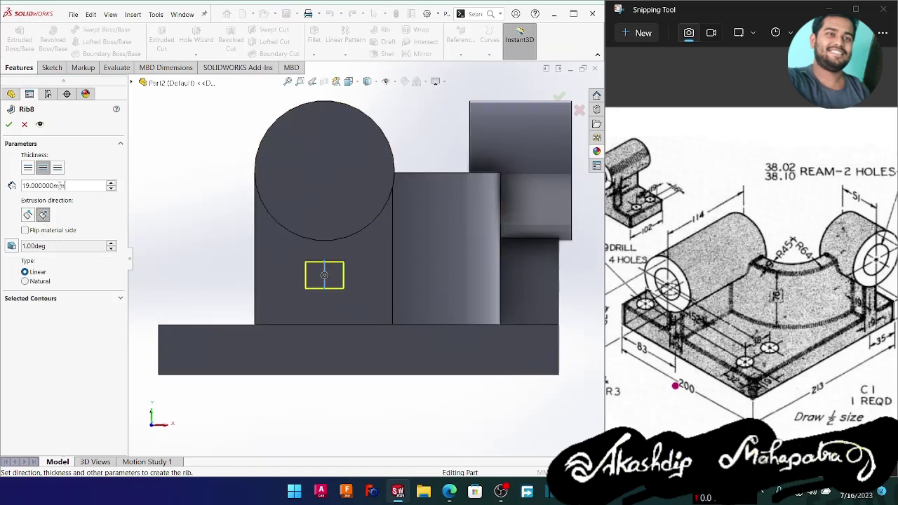
click(9, 124)
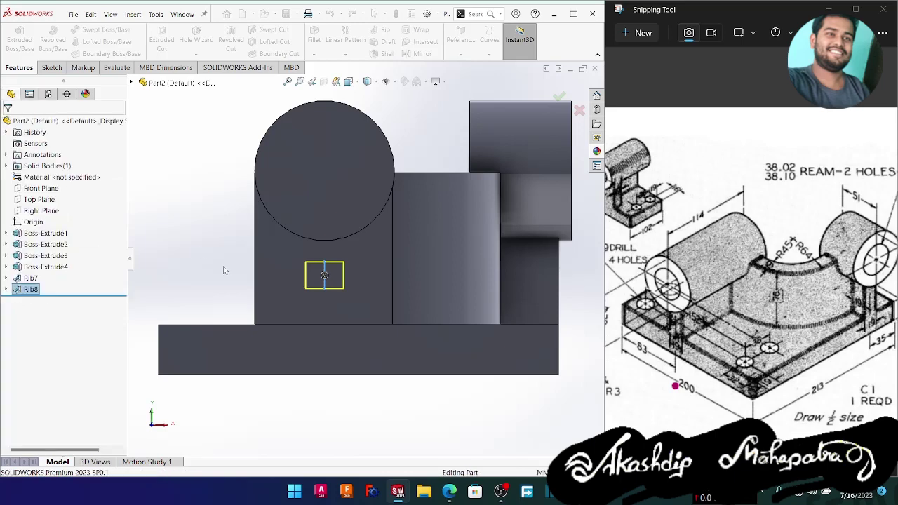
middle_drag(209, 268, 238, 290)
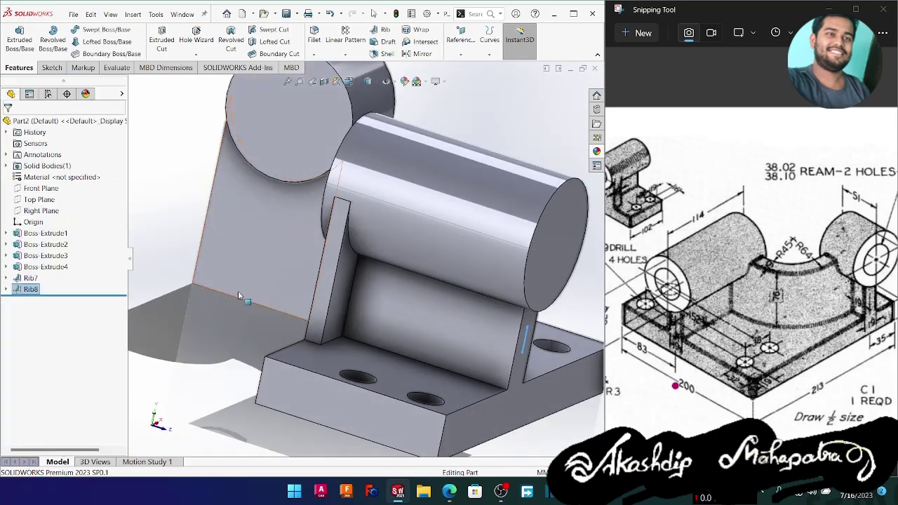
- Orbit and zoom around the model to inspect the new Rib8
click(206, 344)
mouse_move(246, 324)
middle_down()
mouse_move(261, 321)
mouse_move(253, 323)
middle_up()
scroll(249, 322, down, 4)
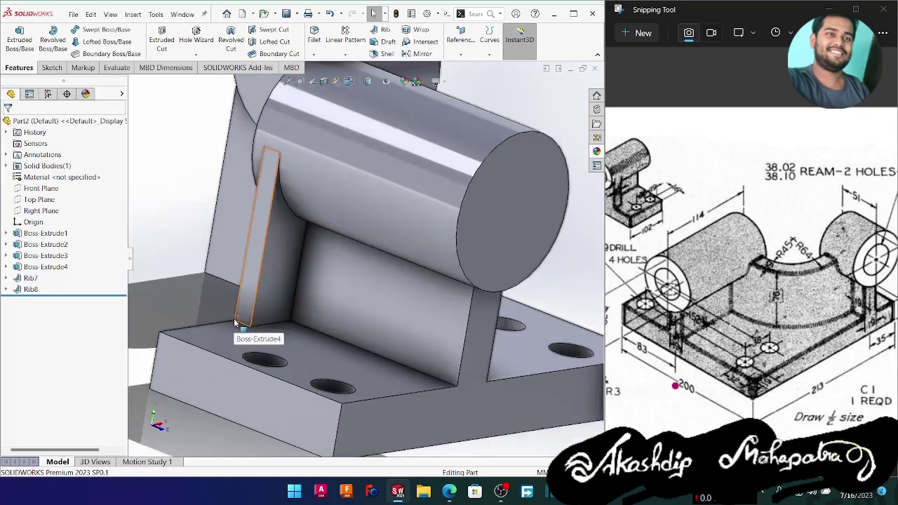
scroll(247, 321, up, 5)
middle_drag(537, 282, 410, 296)
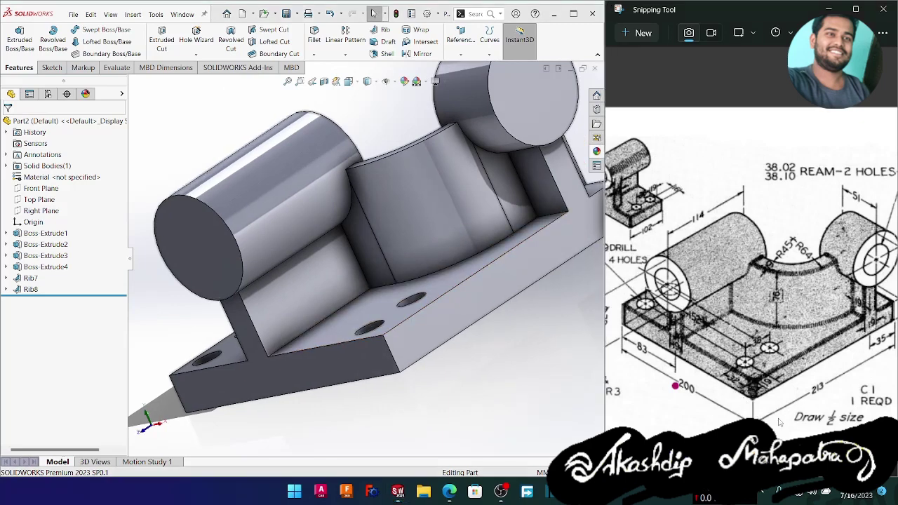
ctrl+scroll(779, 423, down, 1)
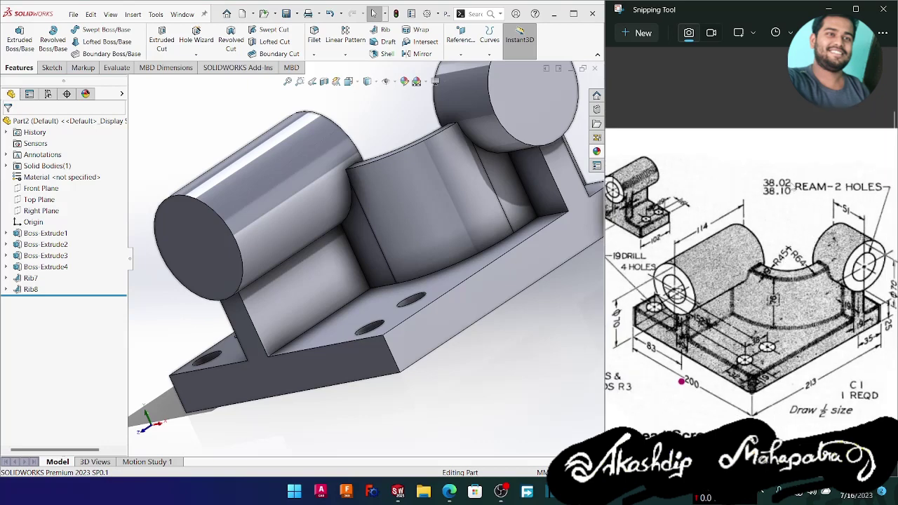
- Circle the 38.02 / 38.10 ream dimension on the reference drawing and switch to Calculator
mouse_move(789, 174)
mouse_down()
mouse_move(770, 170)
mouse_move(752, 209)
mouse_move(807, 200)
mouse_move(789, 174)
mouse_move(801, 175)
mouse_up()
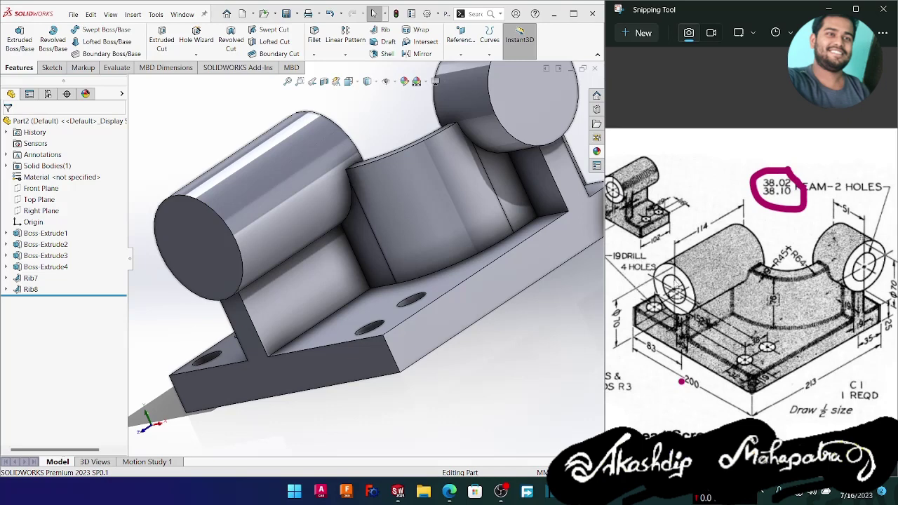
mouse_move(681, 277)
mouse_down()
mouse_move(653, 256)
mouse_move(644, 313)
mouse_move(685, 329)
mouse_move(697, 267)
mouse_up()
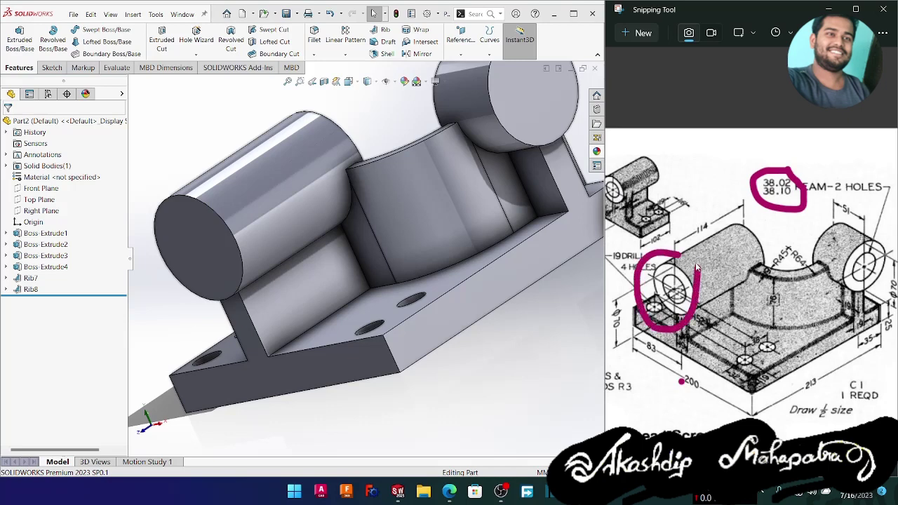
key(ctrl+z)
key(ctrl+z)
mouse_move(793, 172)
mouse_down()
mouse_move(765, 173)
mouse_move(750, 195)
mouse_move(788, 221)
mouse_move(797, 197)
mouse_up()
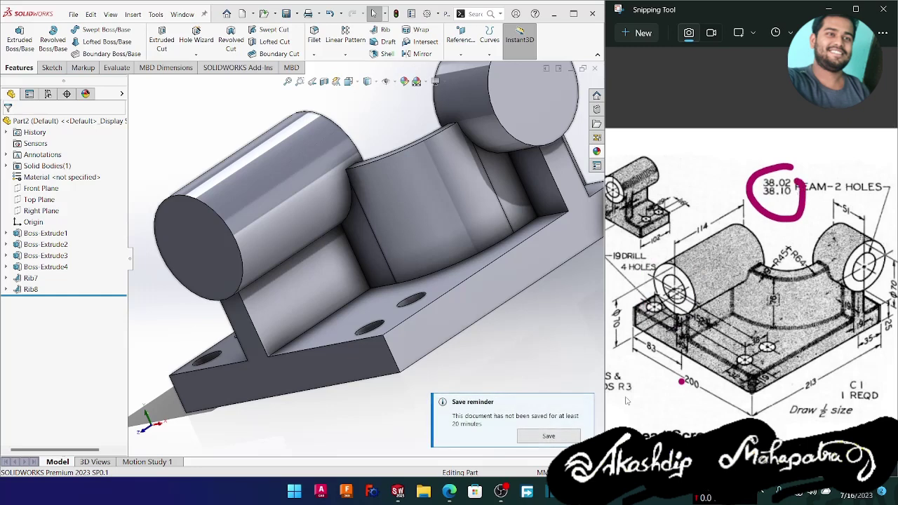
key(alt+Tab)
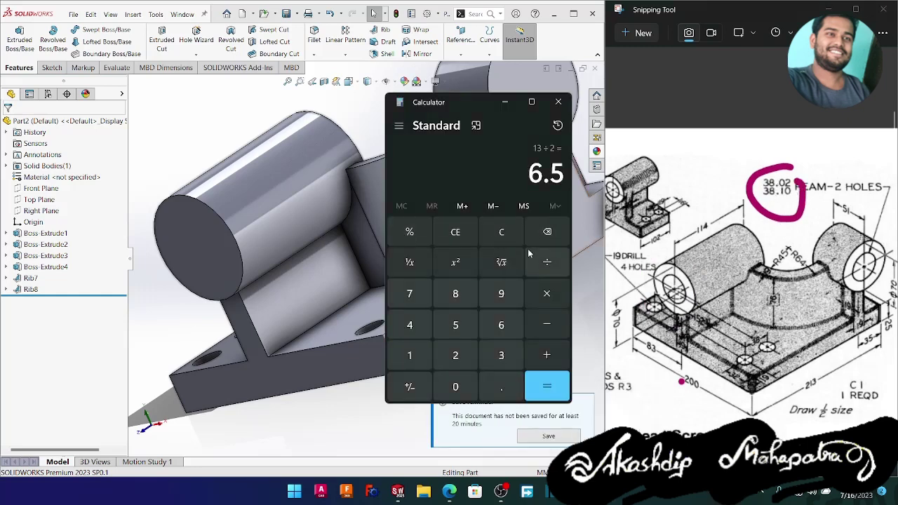
- Add the hole limits 38.02 and 38.10 in Calculator to get 76.12
click(513, 235)
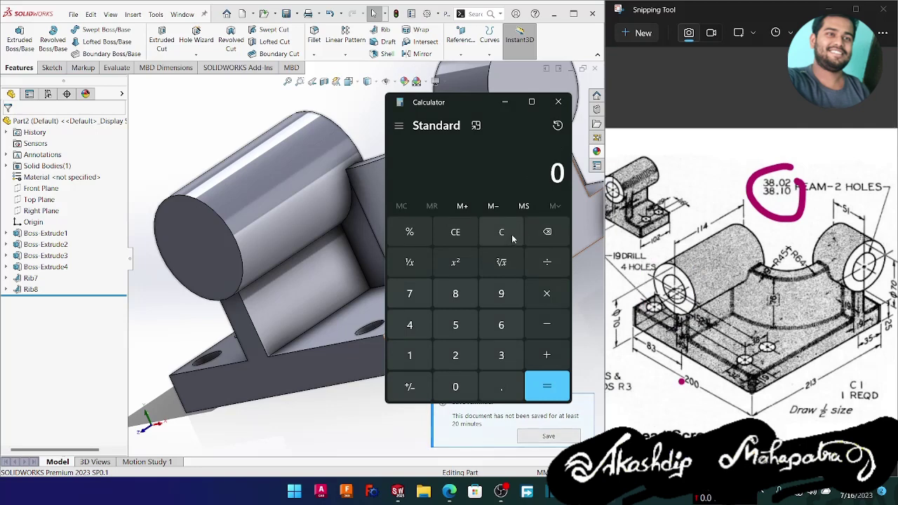
click(499, 355)
click(457, 290)
click(503, 381)
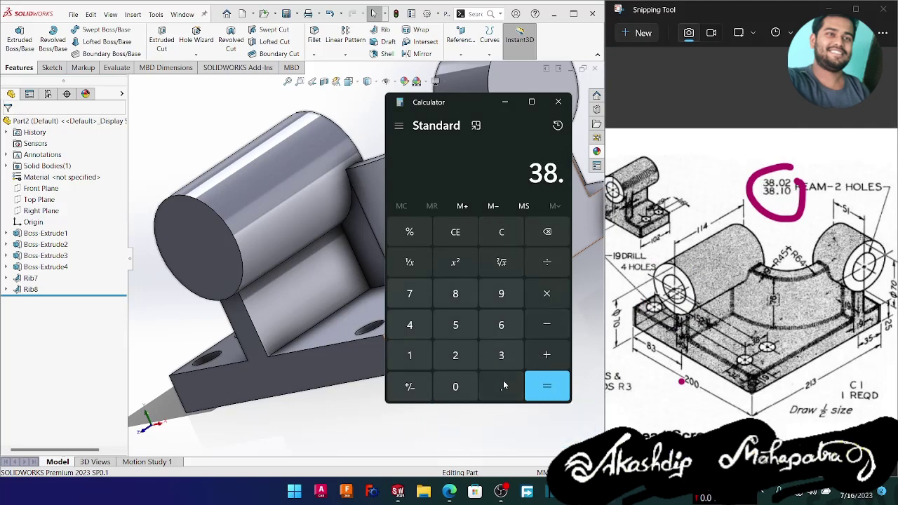
click(461, 387)
click(456, 355)
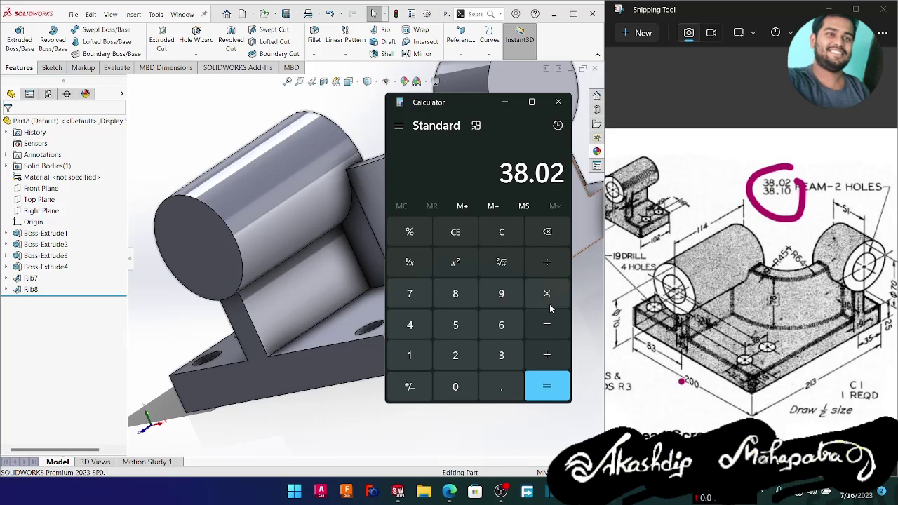
click(549, 354)
click(499, 355)
click(464, 300)
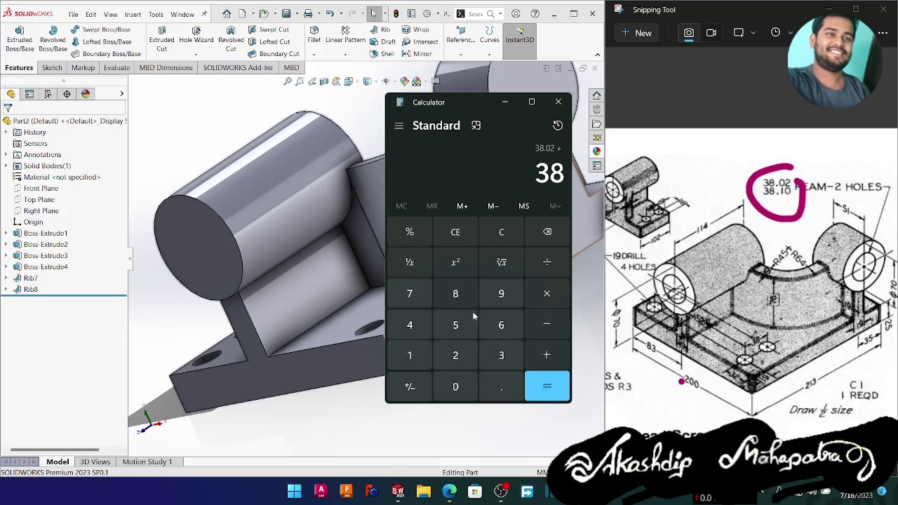
click(511, 388)
click(410, 355)
click(455, 386)
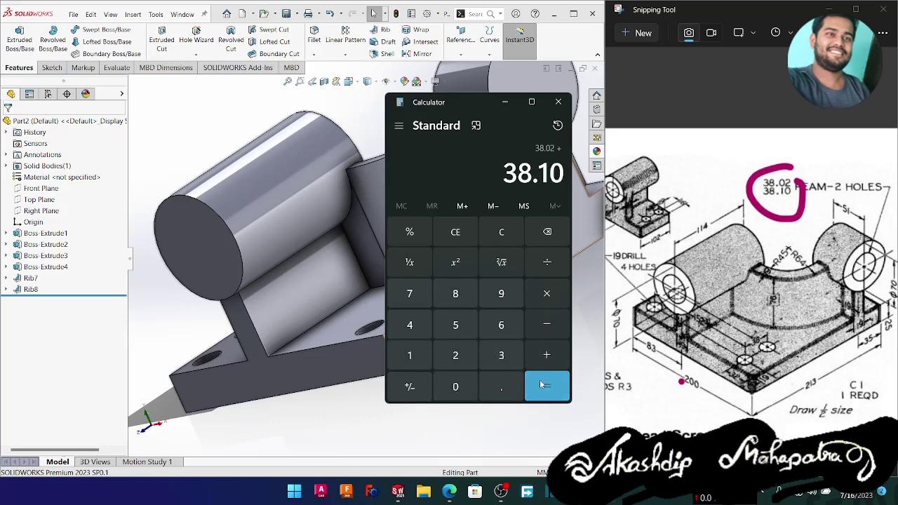
click(541, 385)
- Divide the 76.12 total by 2 to get the mean 38.06
click(546, 262)
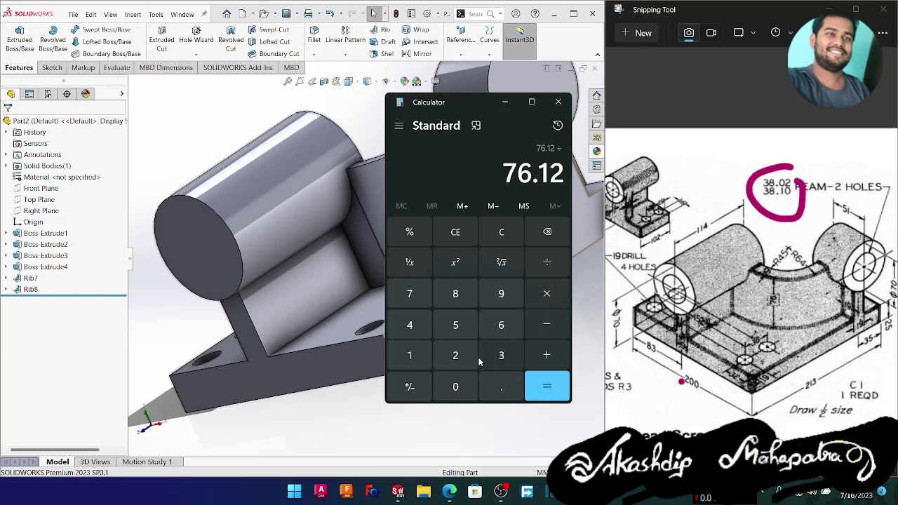
click(455, 355)
click(547, 386)
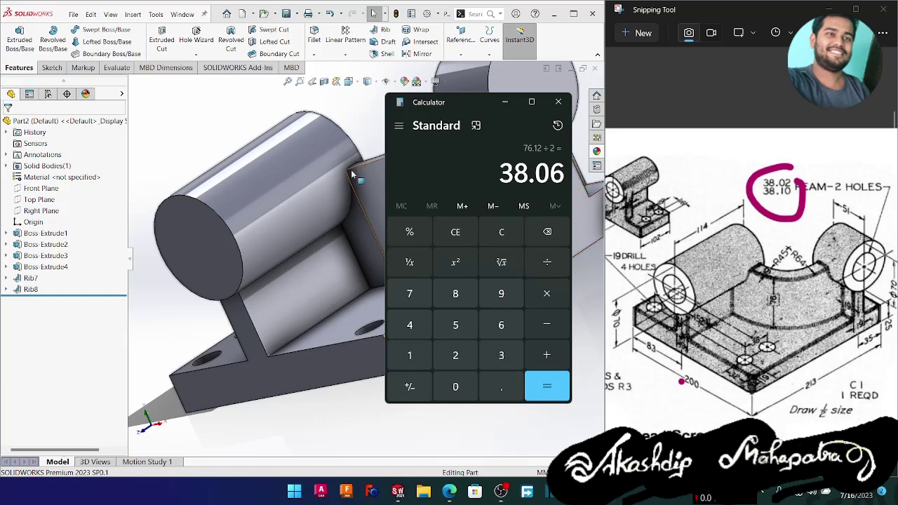
- Put Calculator away, select the cylinder's end face and start a Hole Wizard hole
click(504, 102)
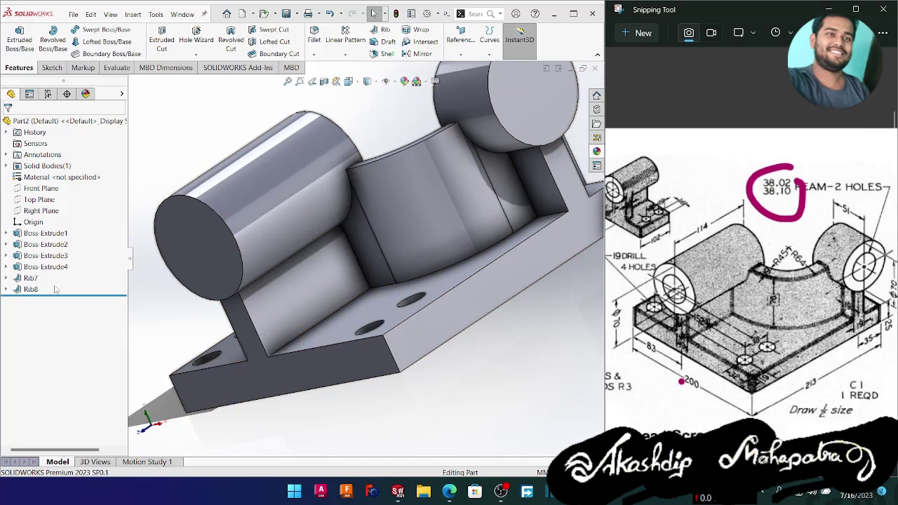
click(191, 214)
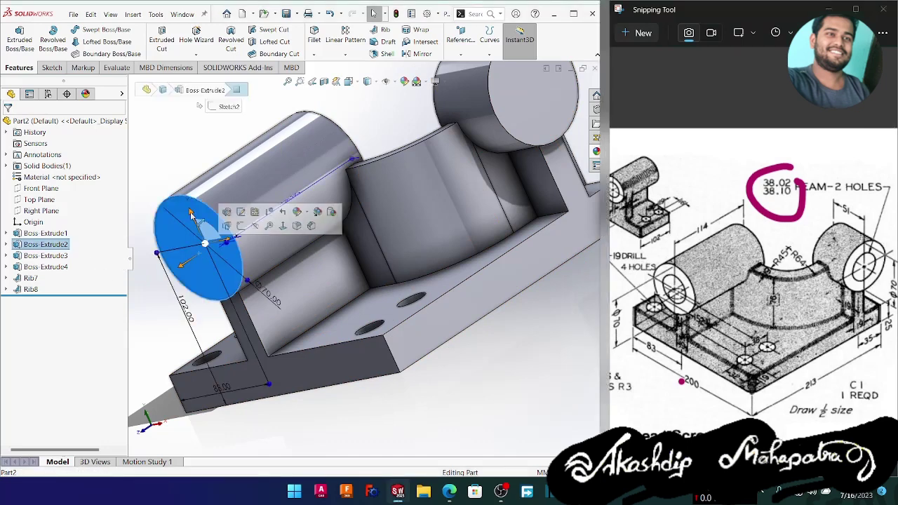
click(198, 37)
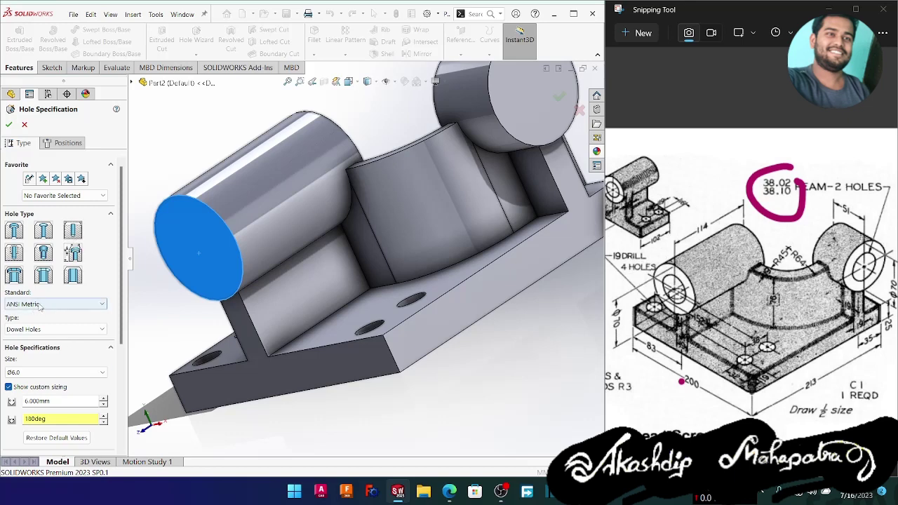
- Keep the Ø6.0 dowel size but enter a custom 38.06 mm diameter
click(33, 373)
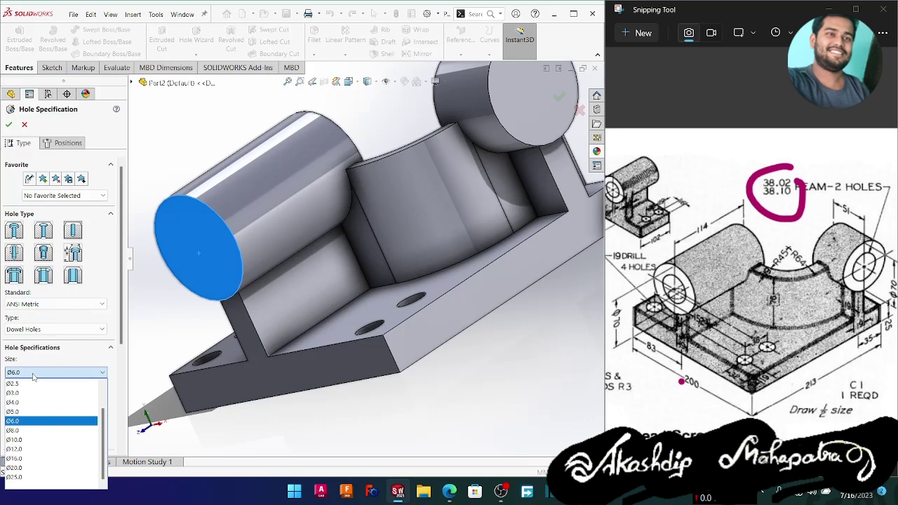
click(33, 377)
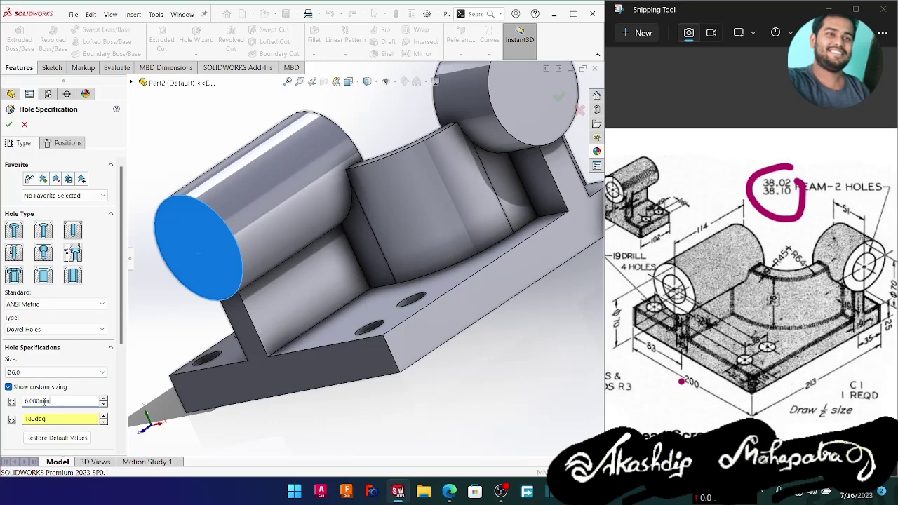
double_click(58, 402)
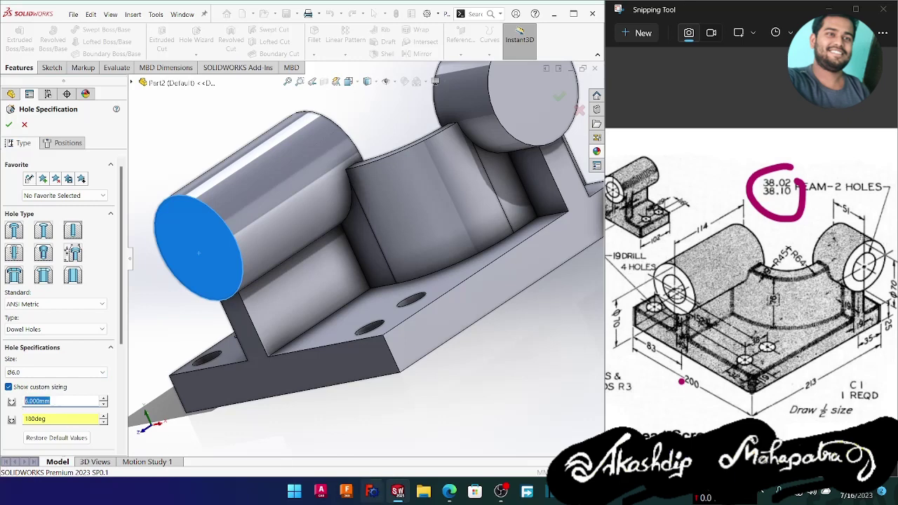
key(alt+Tab)
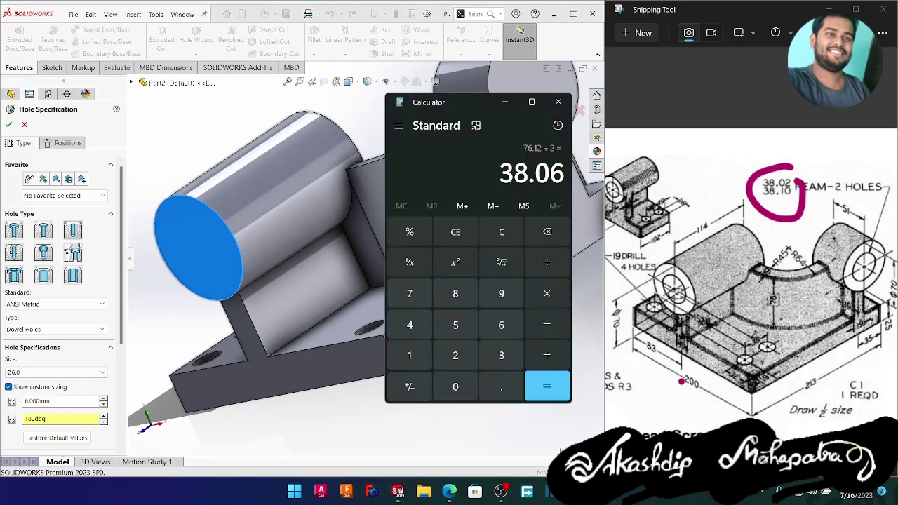
click(55, 401)
drag(50, 402, 37, 401)
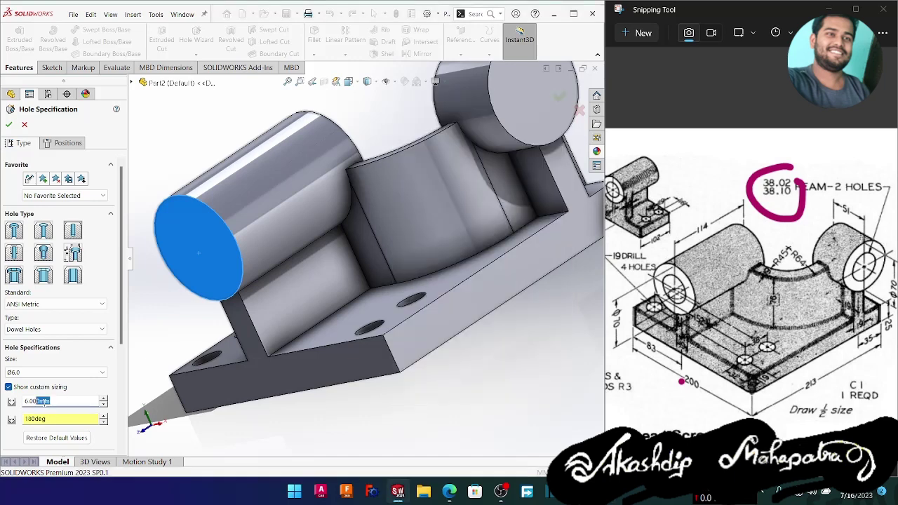
text(38.06)
key(Return)
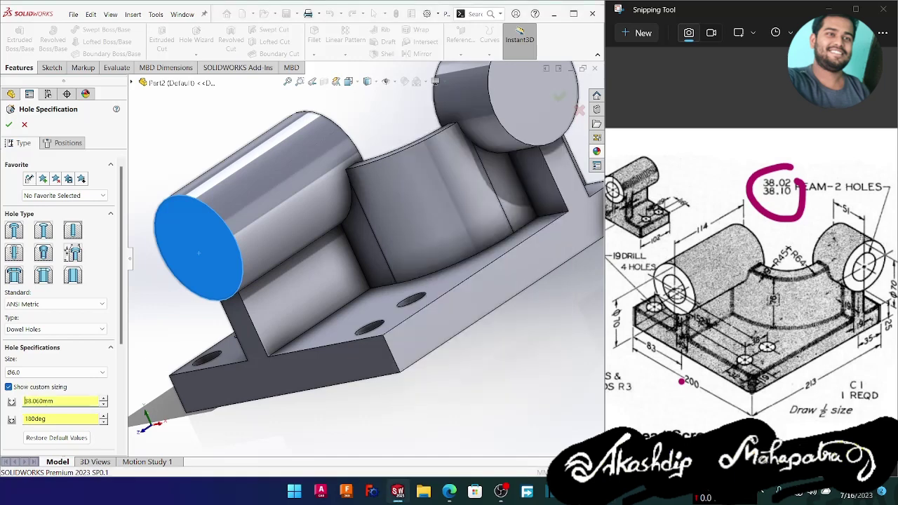
- With custom sizing on, set the end condition to Up To Next and go to positioning
click(50, 419)
drag(47, 419, 25, 419)
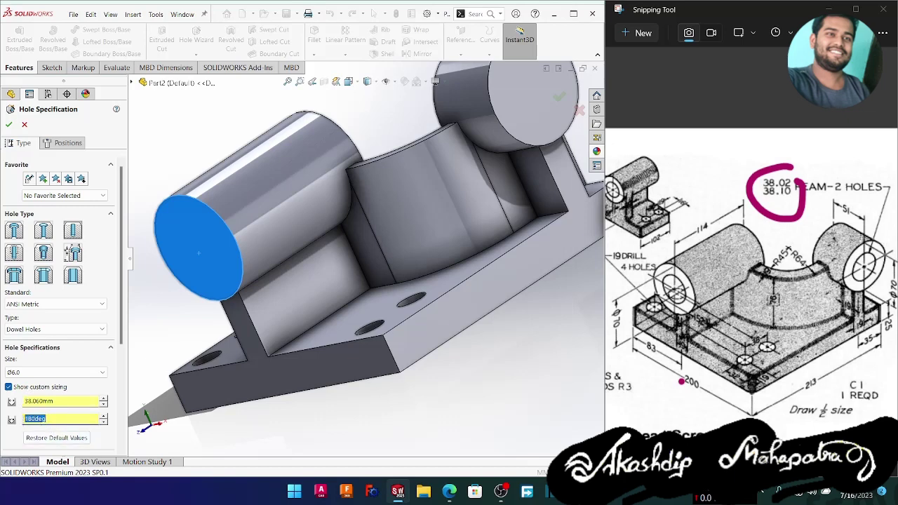
click(9, 387)
click(8, 387)
drag(49, 418, 26, 419)
scroll(84, 351, down, 4)
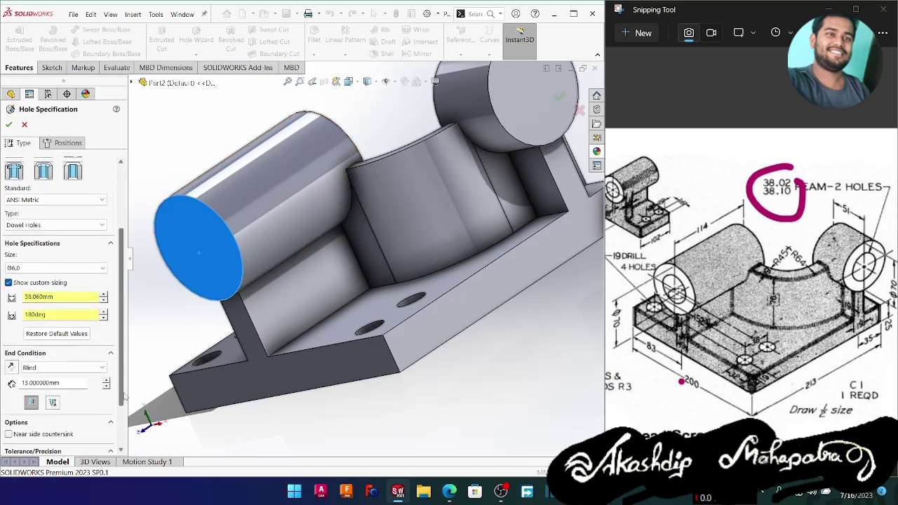
click(60, 365)
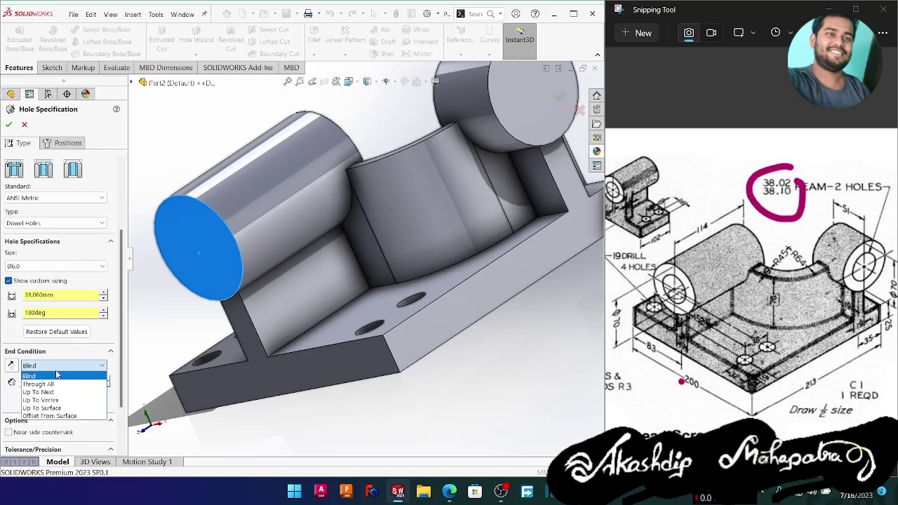
click(55, 392)
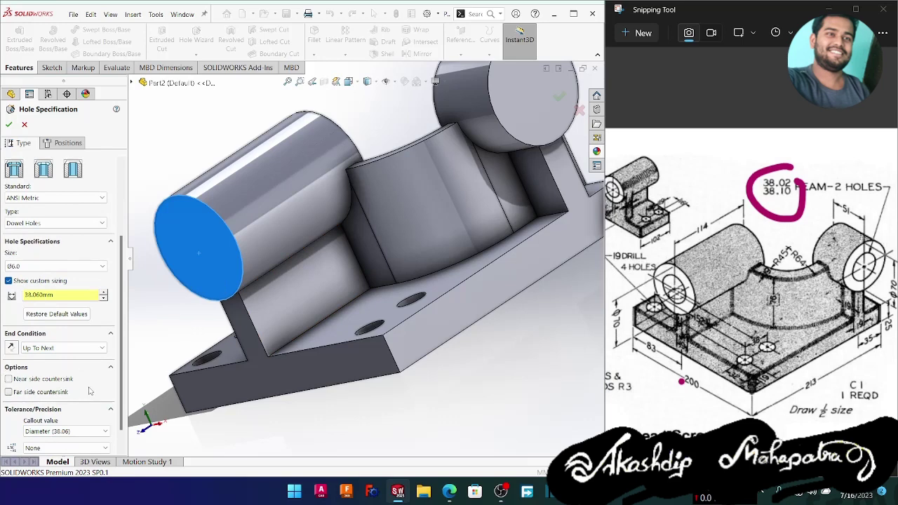
scroll(124, 351, up, 5)
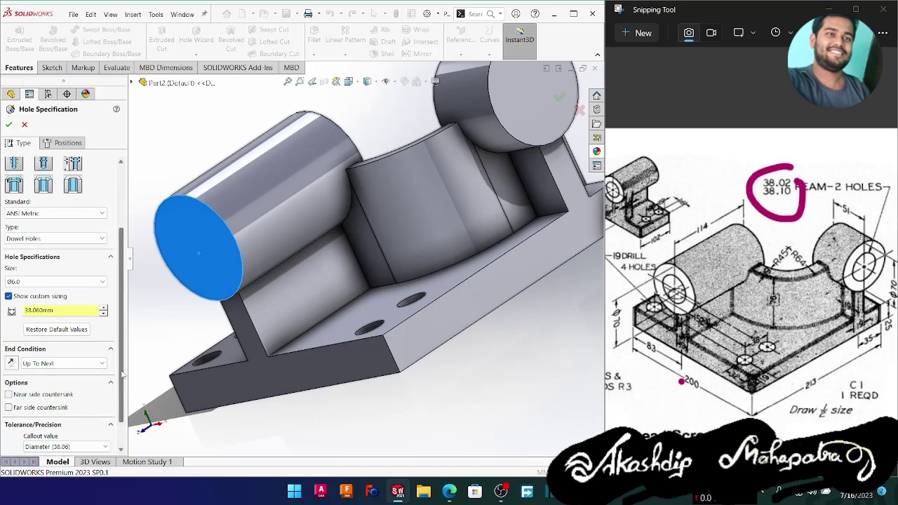
click(68, 143)
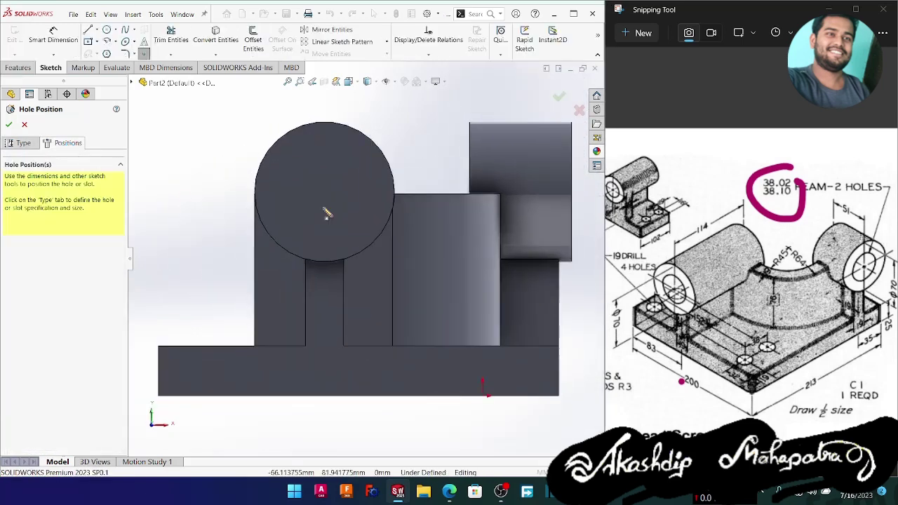
- Snap the hole point to the boss centre and create the 38.06 mm Dowel Hole1
click(325, 194)
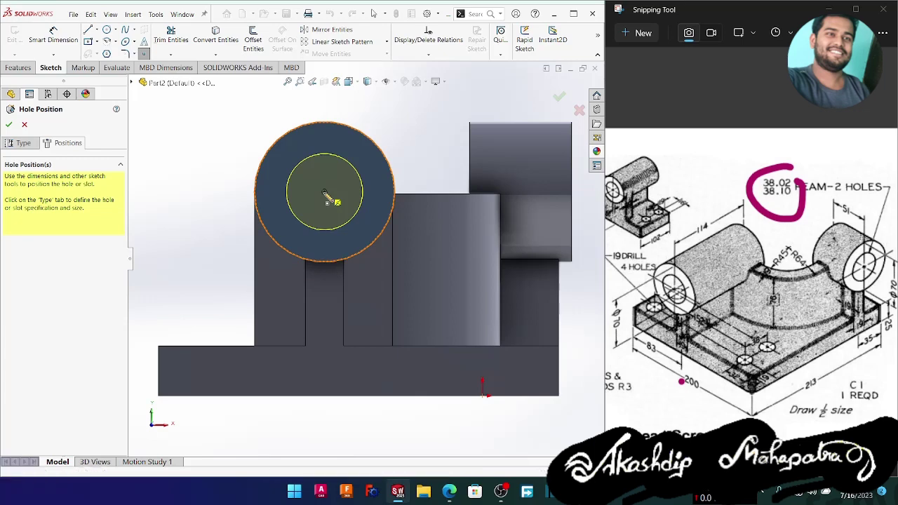
click(324, 191)
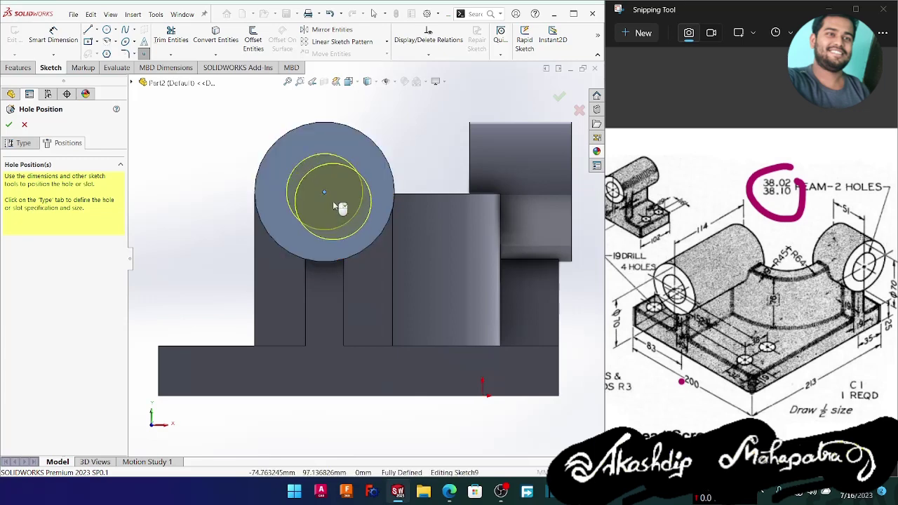
key(Escape)
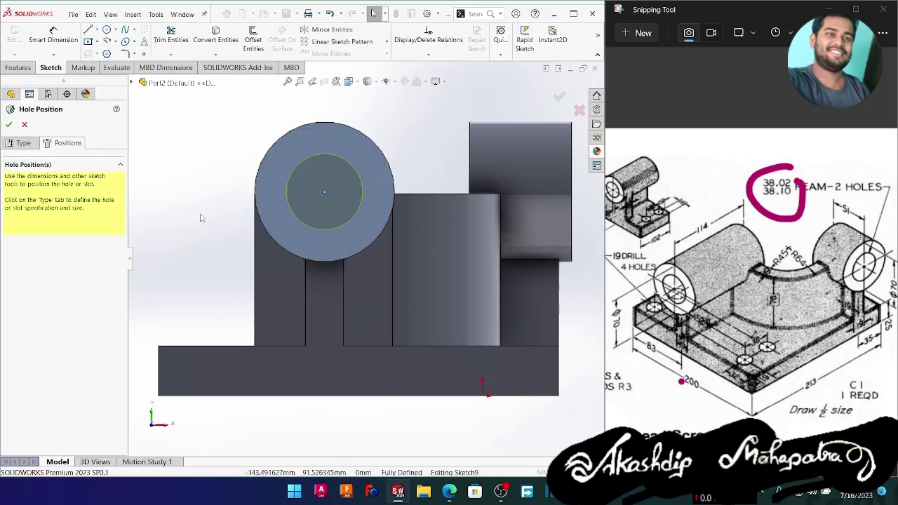
right_drag(197, 214, 187, 157)
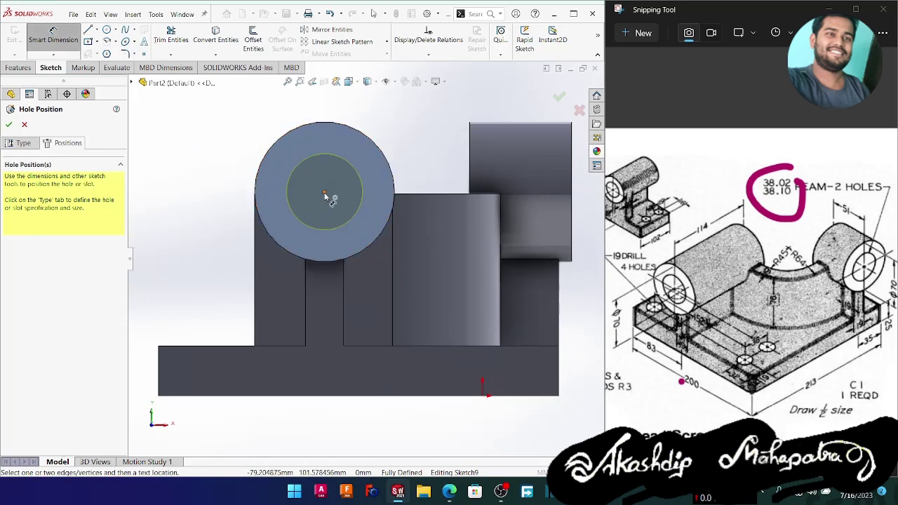
key(Escape)
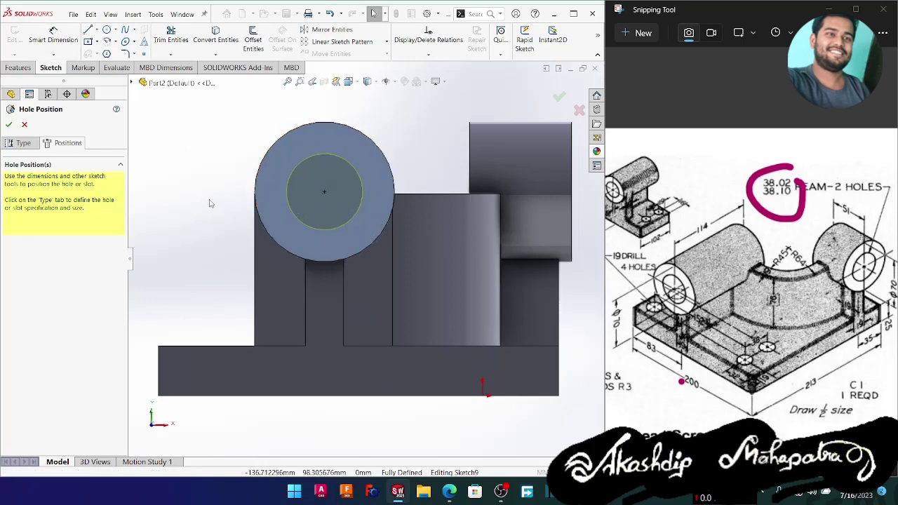
click(559, 96)
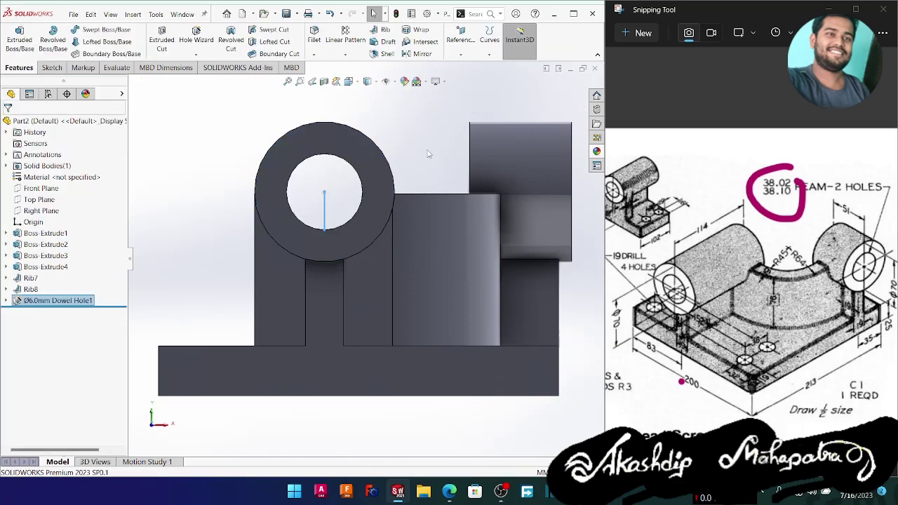
middle_drag(428, 147, 495, 277)
- Circle the boss hole on the reference drawing
scroll(491, 203, up, 5)
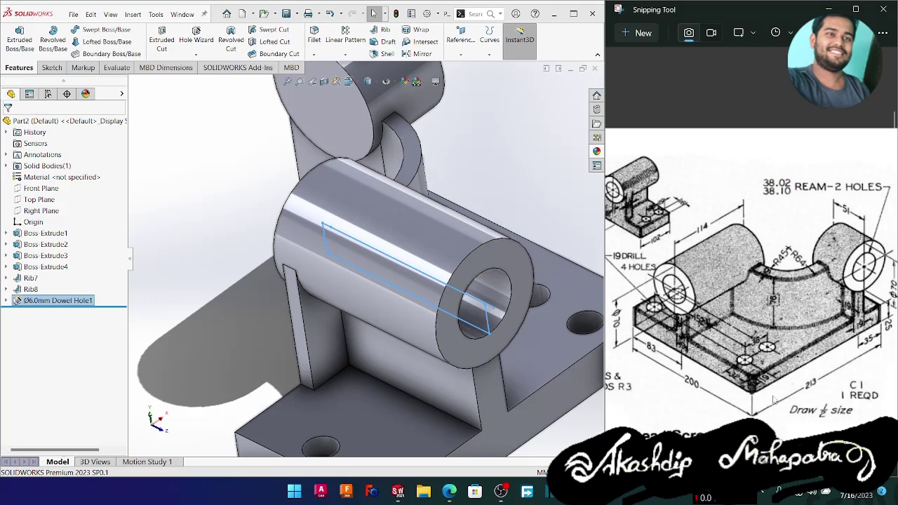
ctrl+scroll(773, 399, down, 1)
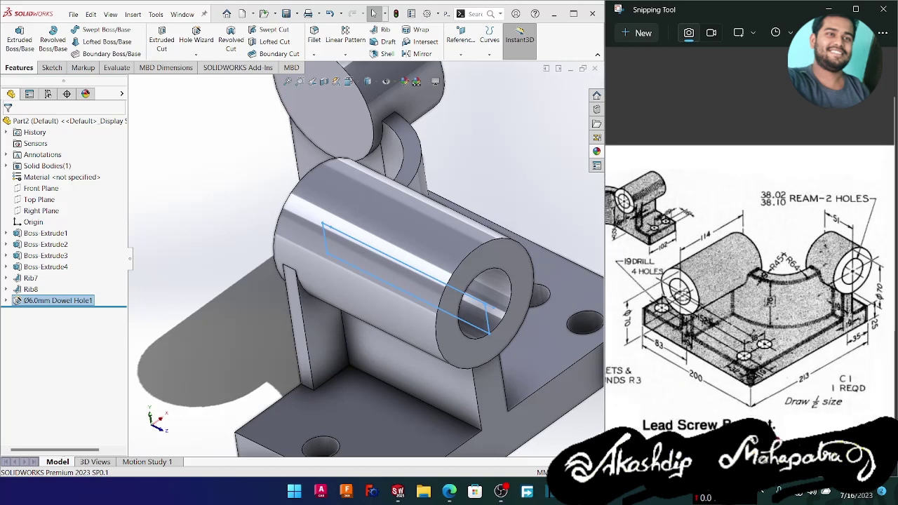
scroll(704, 415, left, 2)
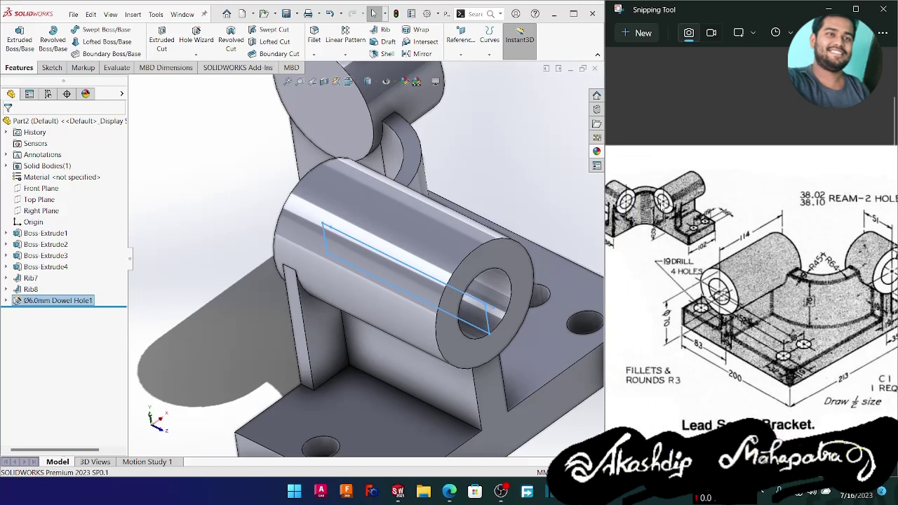
click(664, 203)
mouse_move(729, 292)
mouse_down()
mouse_move(716, 309)
mouse_move(702, 307)
mouse_move(798, 239)
mouse_up()
- Orbit the part and select the other cylinder's flat end face
click(253, 324)
middle_drag(239, 327, 376, 249)
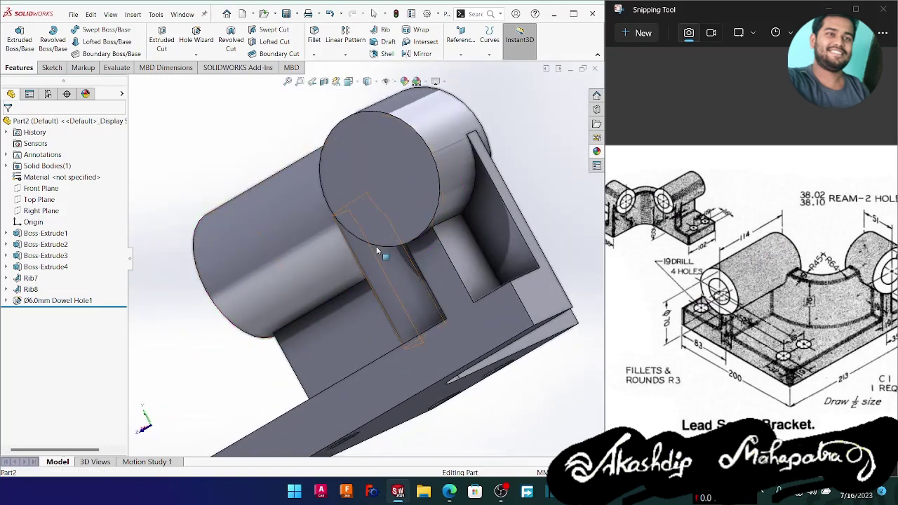
click(380, 199)
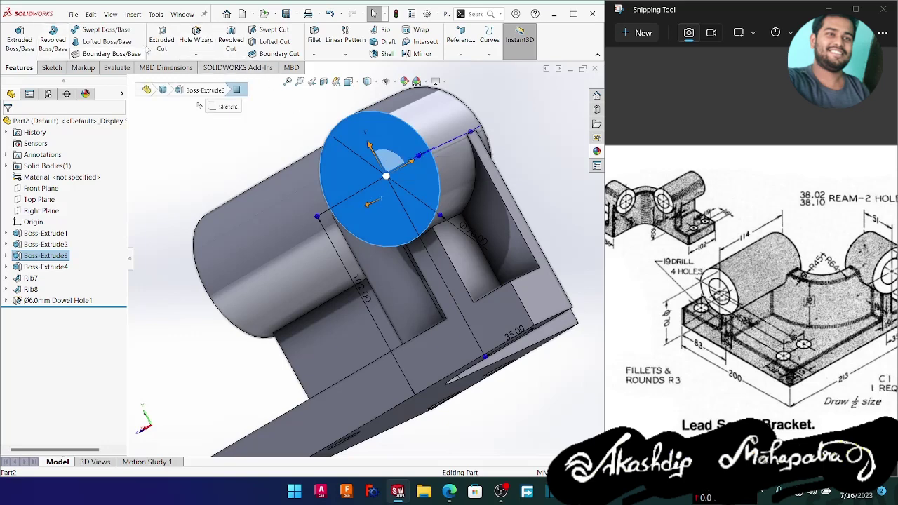
- Configure the second dowel hole at custom 38.060 mm, ending Up To Next, for placement
click(182, 155)
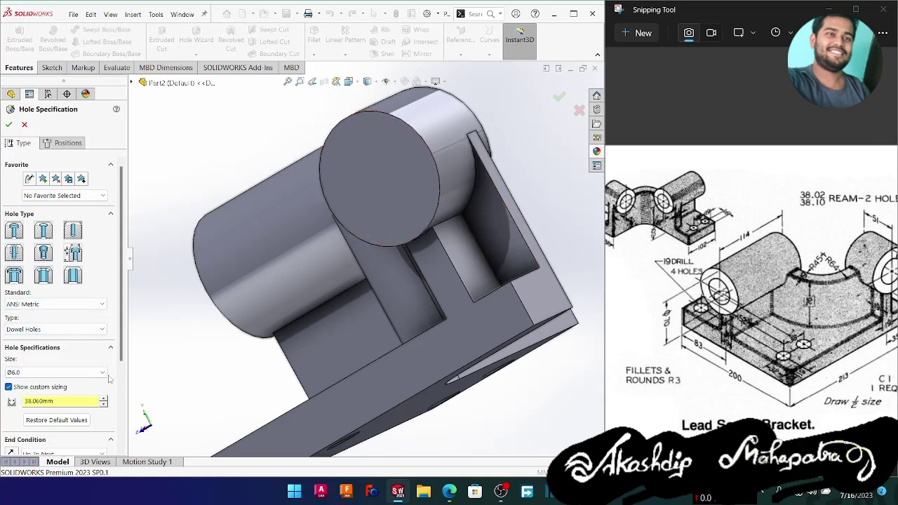
scroll(120, 348, down, 3)
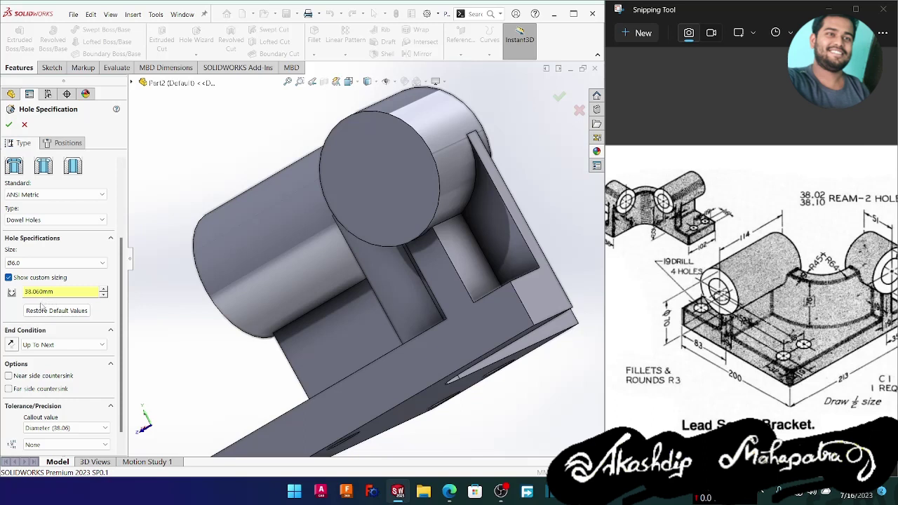
click(58, 347)
click(59, 370)
click(69, 144)
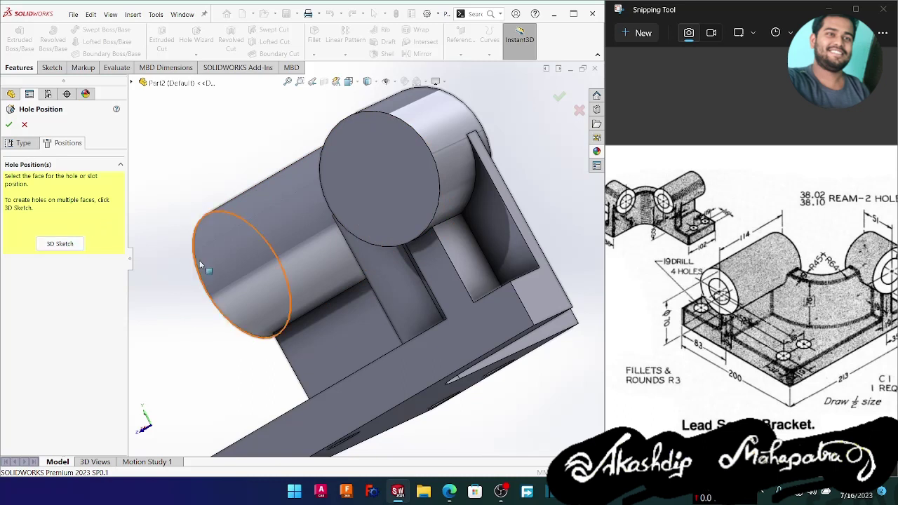
- Snap the second hole's point to the boss end-face centre in a 3D sketch and cut it
click(63, 244)
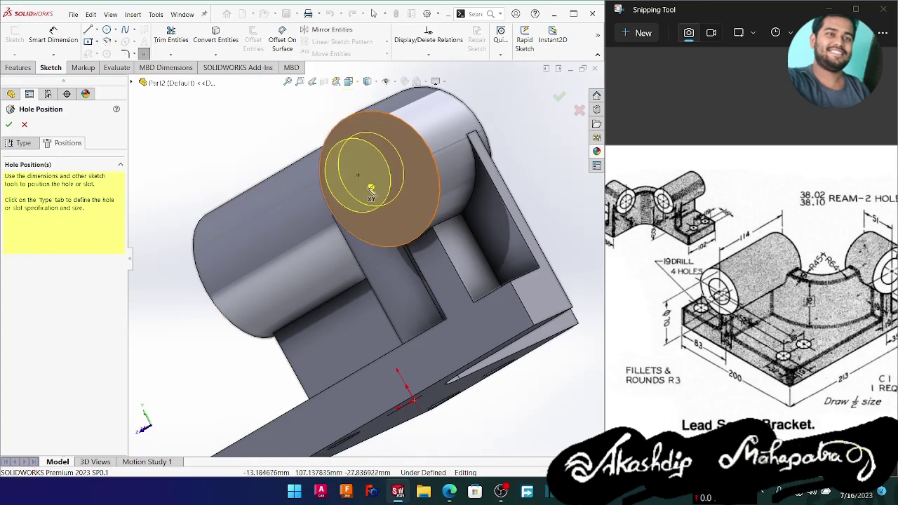
click(376, 187)
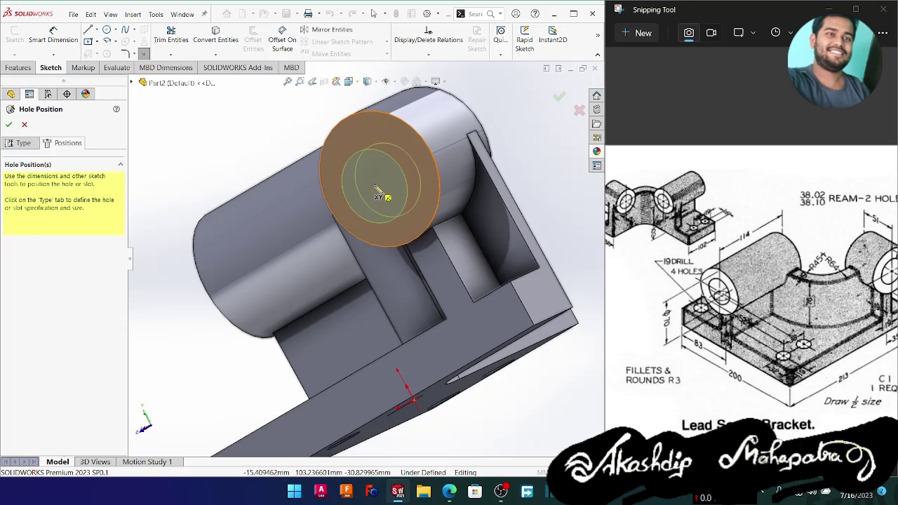
key(ctrl+8)
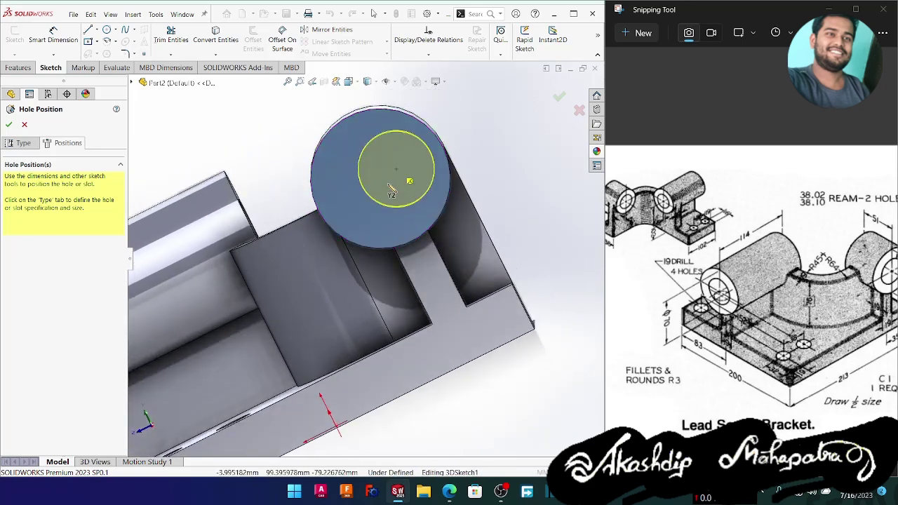
mouse_move(390, 187)
mouse_down()
mouse_move(377, 188)
mouse_move(425, 151)
mouse_move(390, 177)
mouse_up()
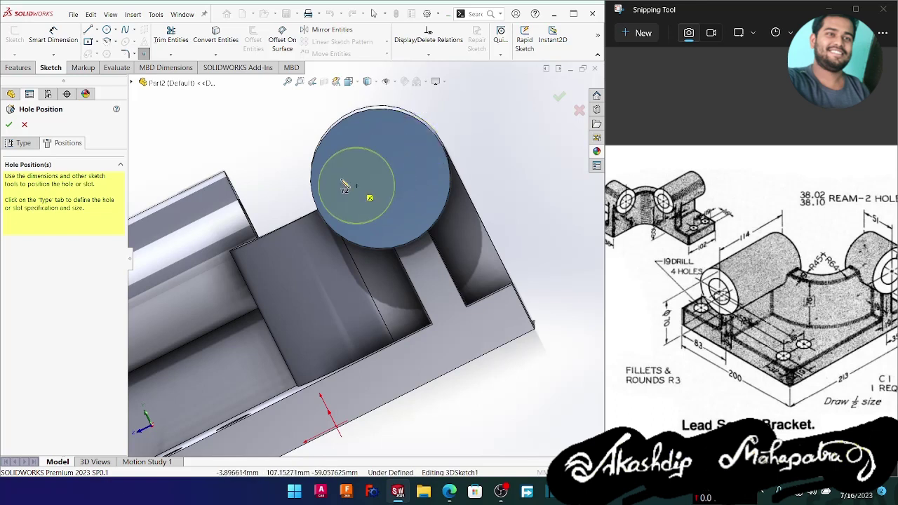
click(380, 183)
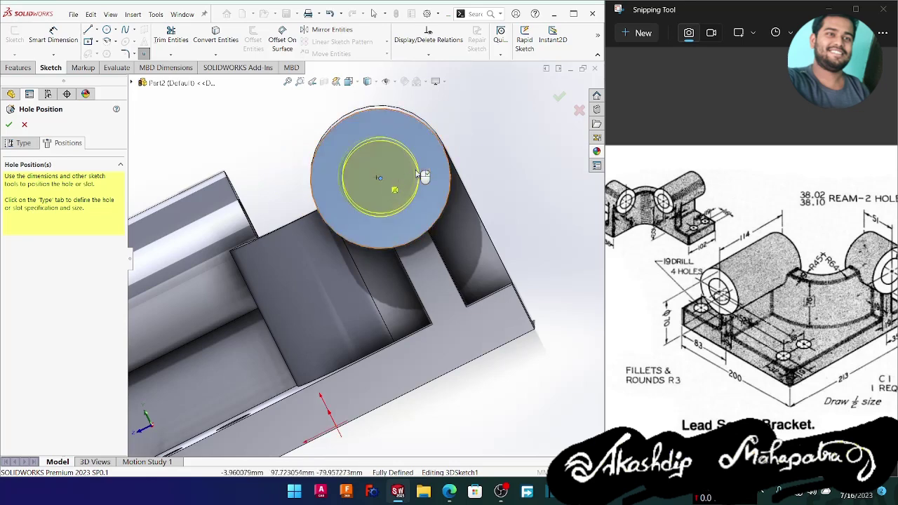
click(560, 101)
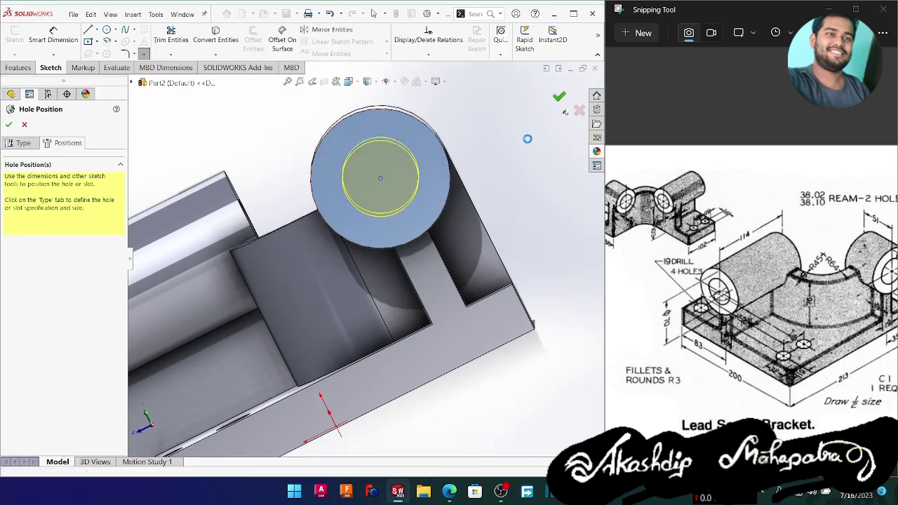
- Orbit and zoom the bracket to view both bored bosses from above
middle_drag(517, 189, 449, 382)
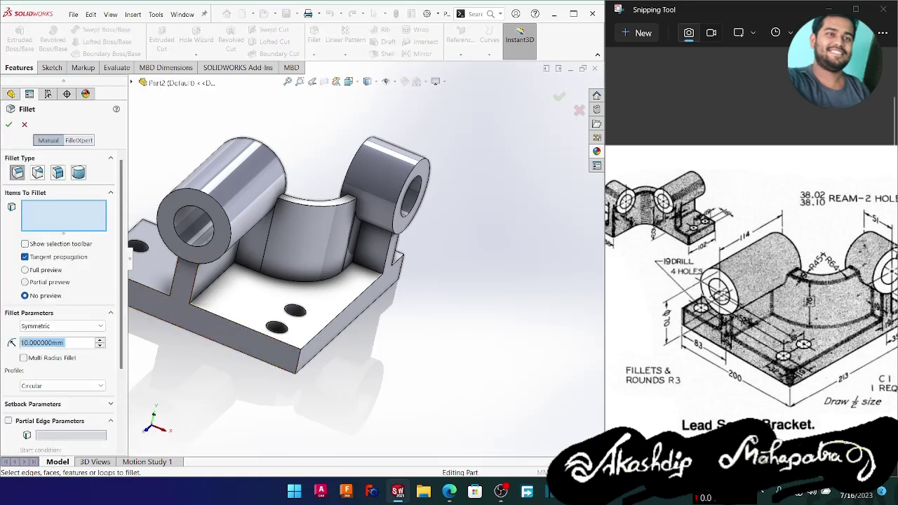
ctrl+scroll(757, 370, down, 2)
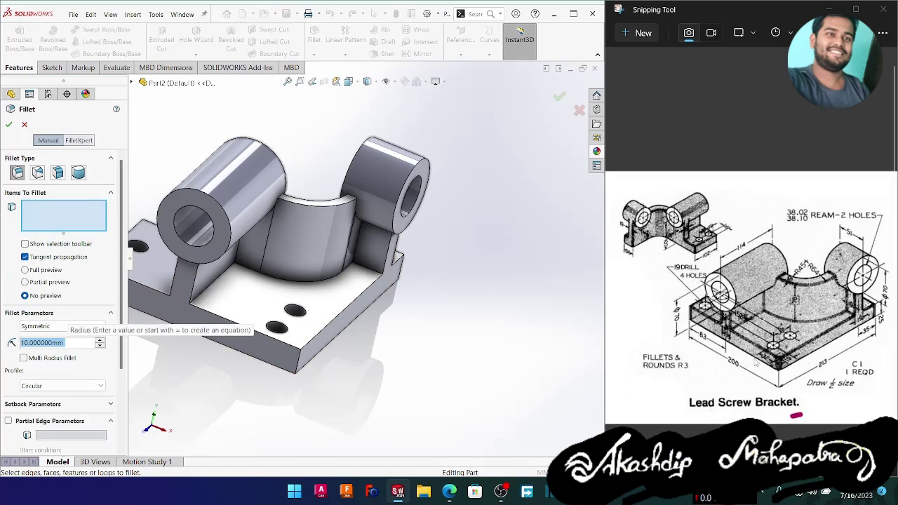
ctrl+scroll(664, 298, up, 2)
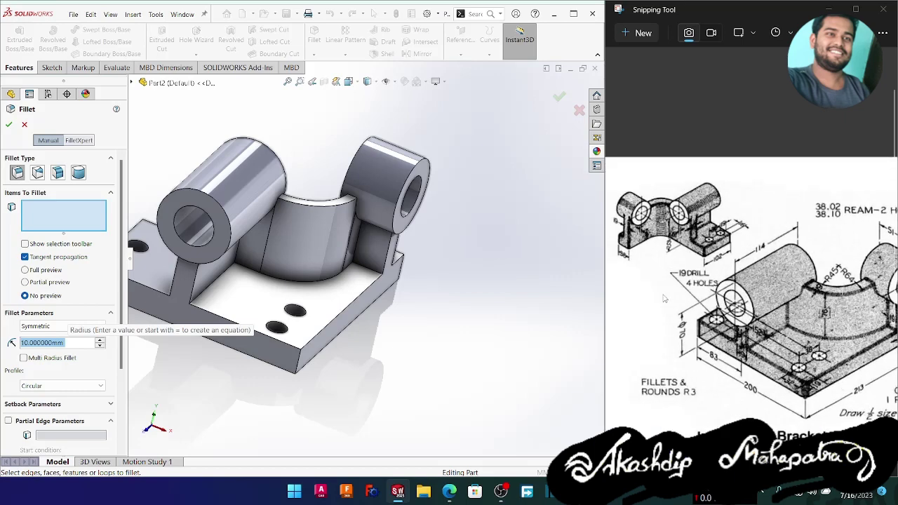
ctrl+scroll(663, 298, down, 1)
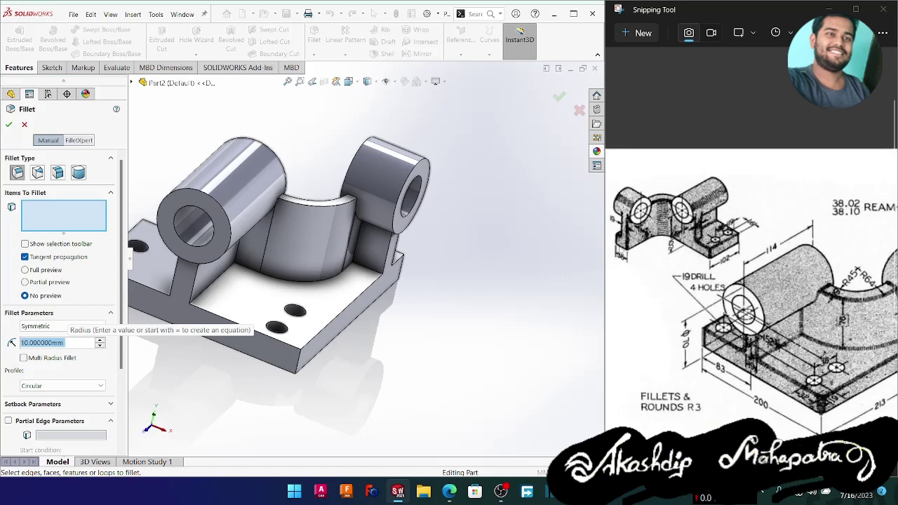
ctrl+scroll(621, 247, up, 3)
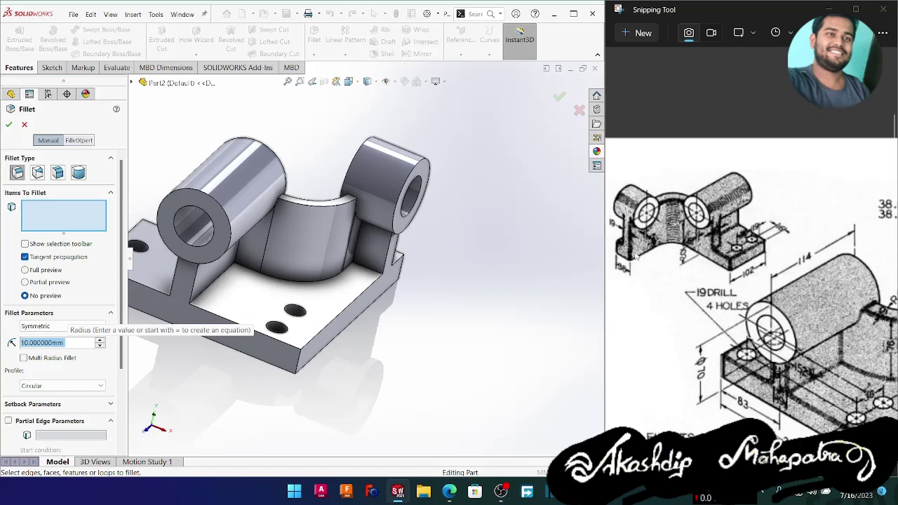
ctrl+scroll(635, 257, down, 2)
scroll(708, 321, down, 2)
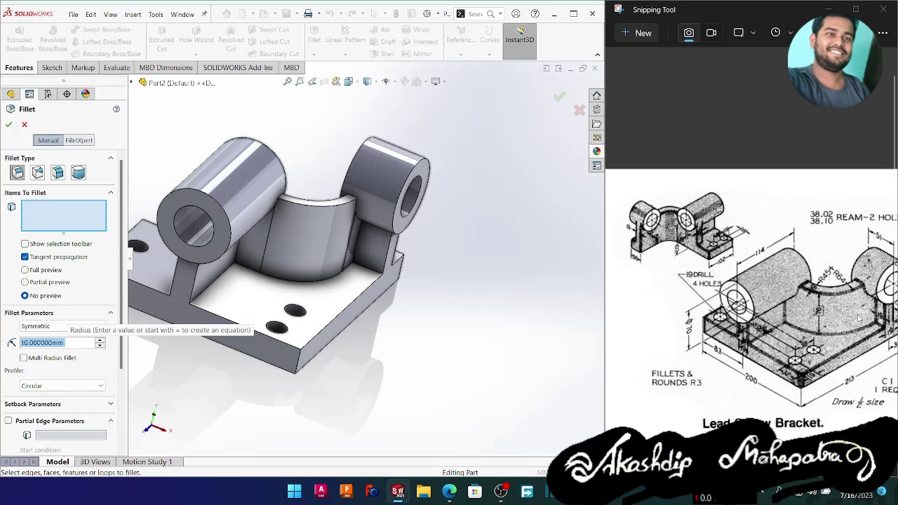
ctrl+scroll(858, 318, up, 4)
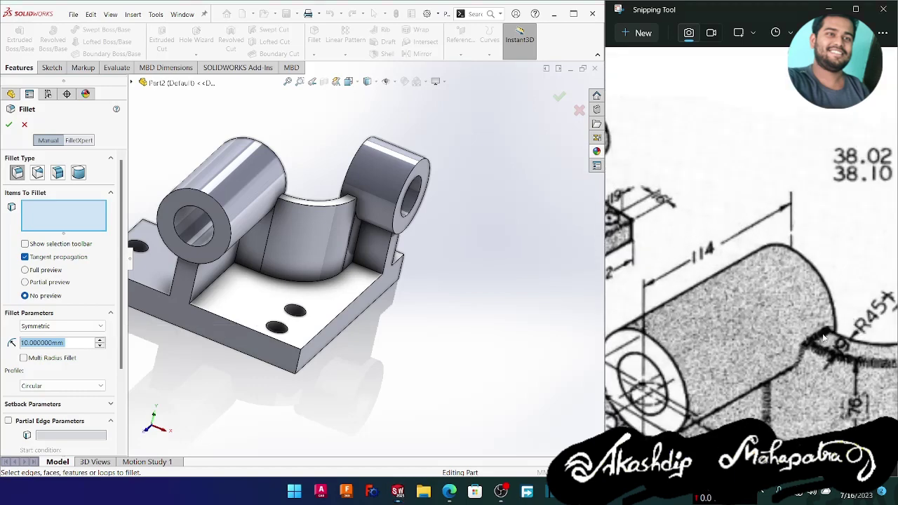
- Mark the fillet radius on the reference drawing, undoing the mark around the 19 label
mouse_move(851, 309)
mouse_down()
mouse_move(815, 335)
mouse_move(823, 378)
mouse_move(871, 375)
mouse_move(876, 341)
mouse_move(850, 315)
mouse_up()
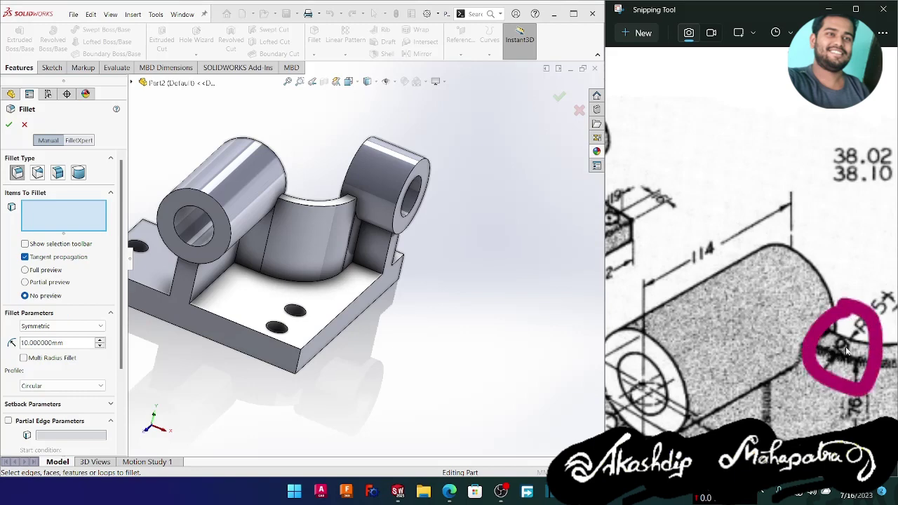
ctrl+scroll(708, 322, down, 5)
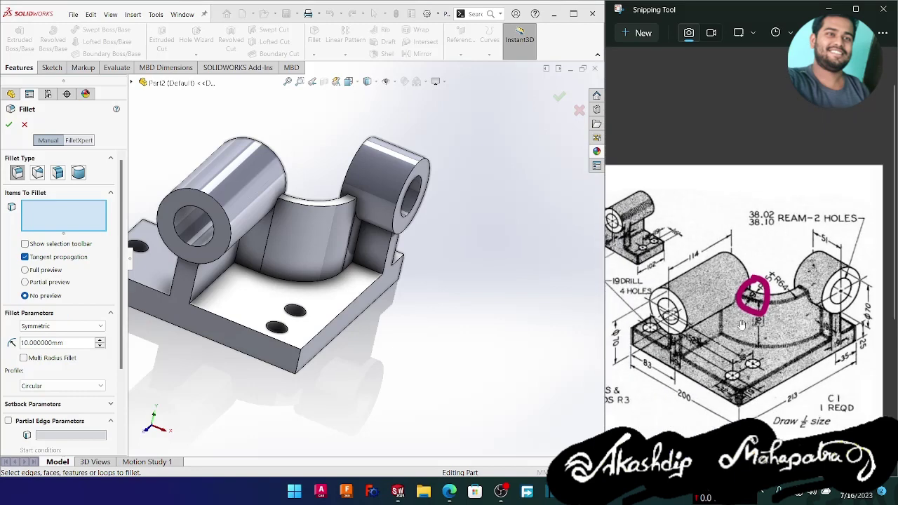
ctrl+scroll(757, 302, down, 4)
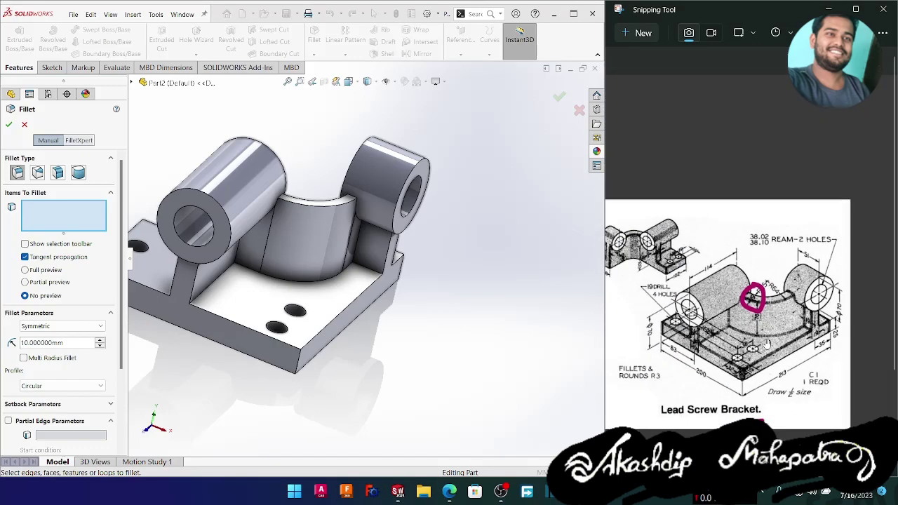
ctrl+scroll(684, 337, up, 6)
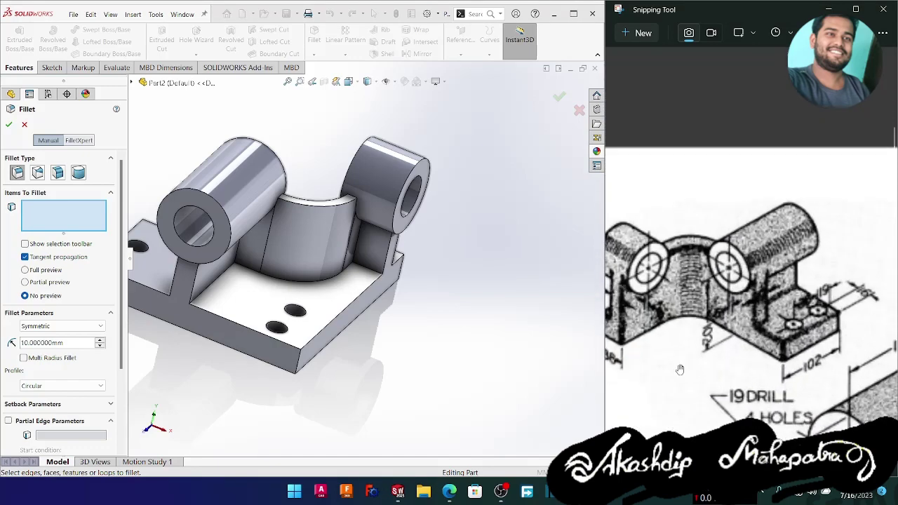
ctrl+scroll(751, 295, up, 2)
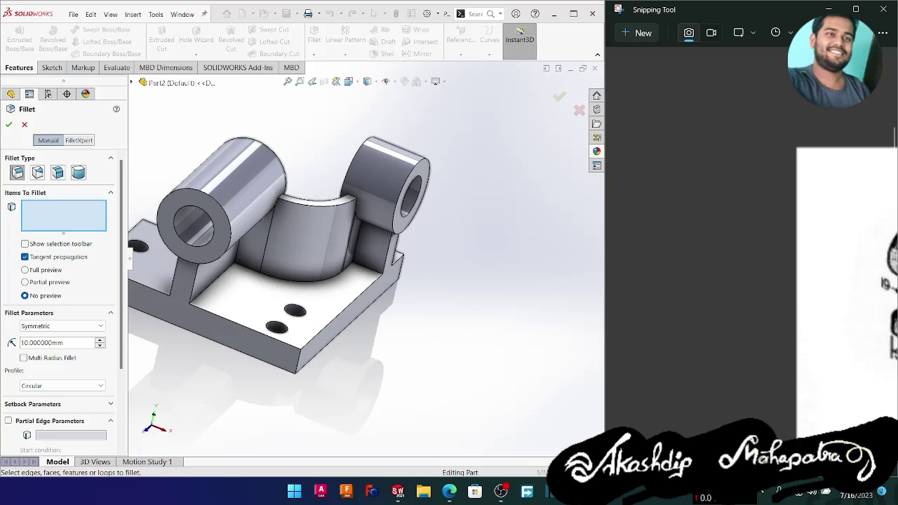
ctrl+scroll(751, 294, down, 2)
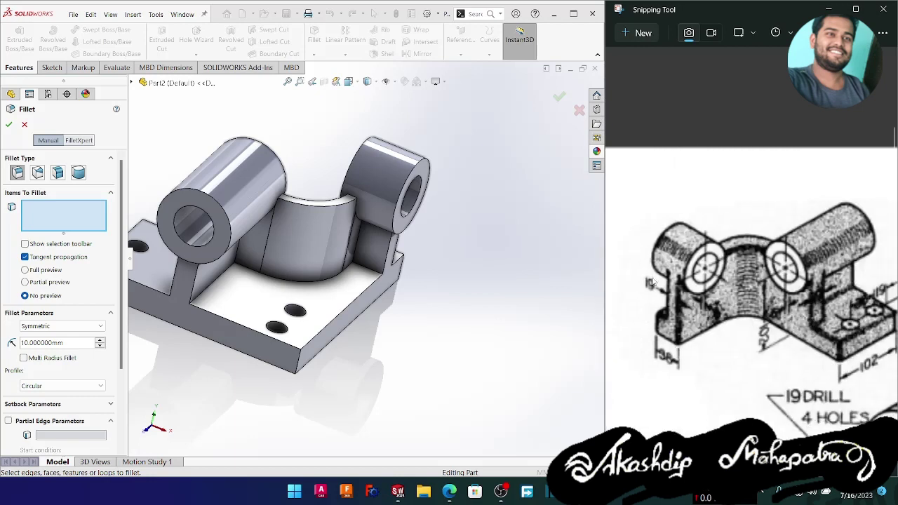
mouse_move(652, 258)
mouse_down()
mouse_move(633, 268)
mouse_move(630, 303)
mouse_move(661, 309)
mouse_up()
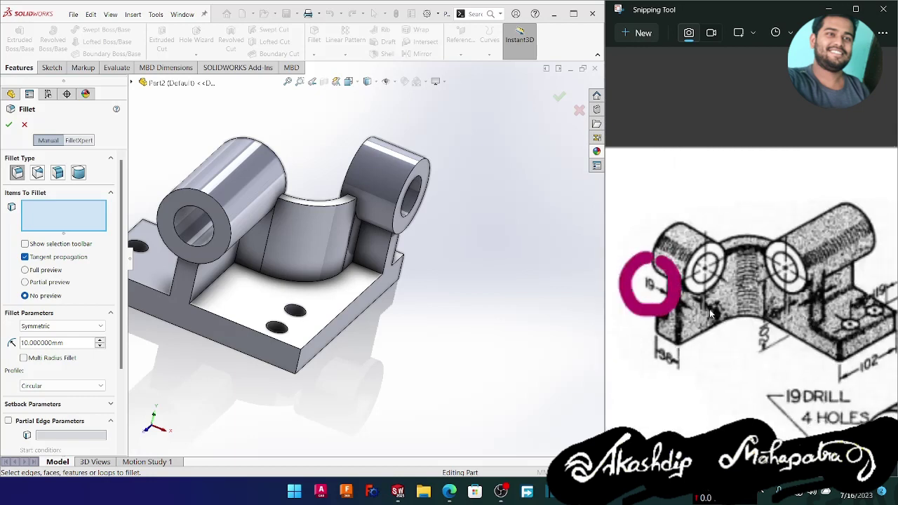
key(ctrl+z)
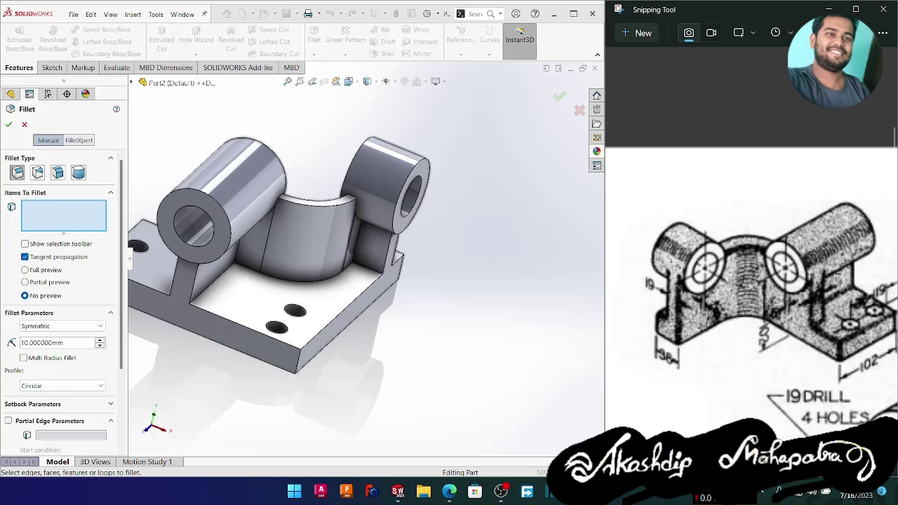
ctrl+scroll(776, 428, down, 3)
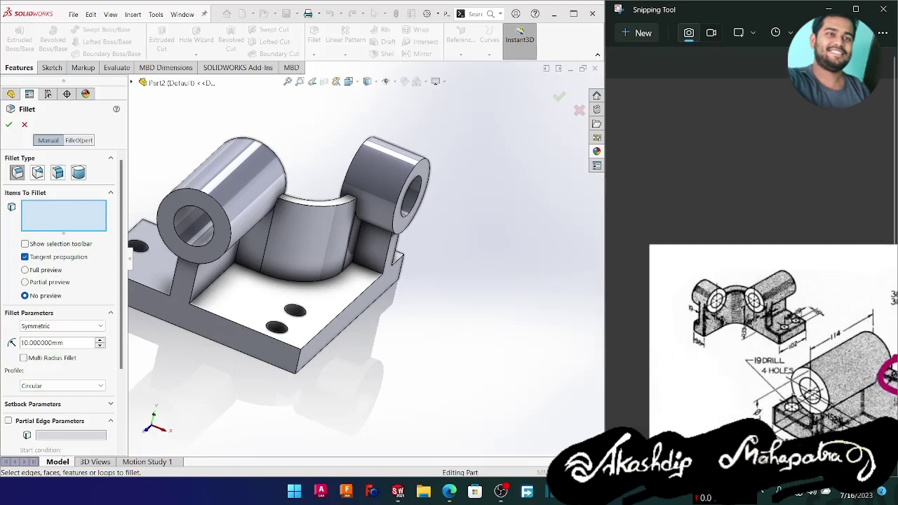
scroll(751, 327, right, 5)
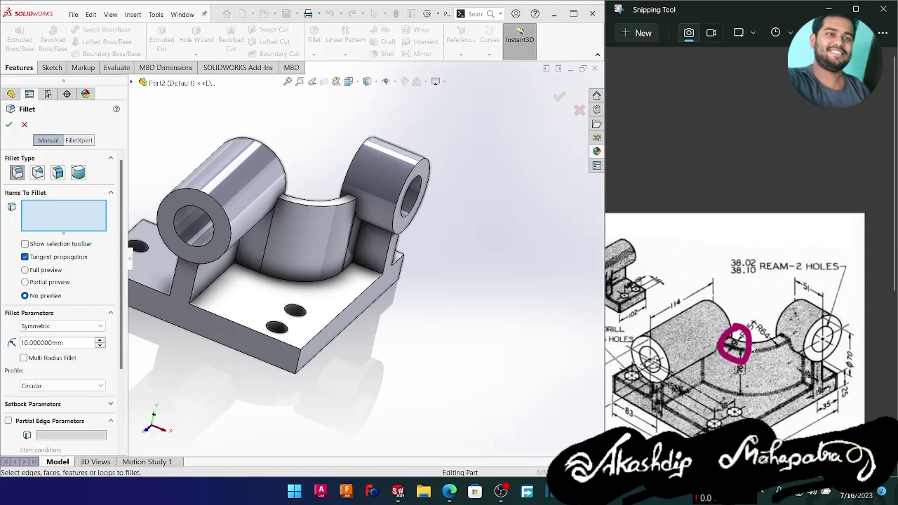
- Erase the R64 ink circle and set the fillet radius to 3 mm
click(738, 345)
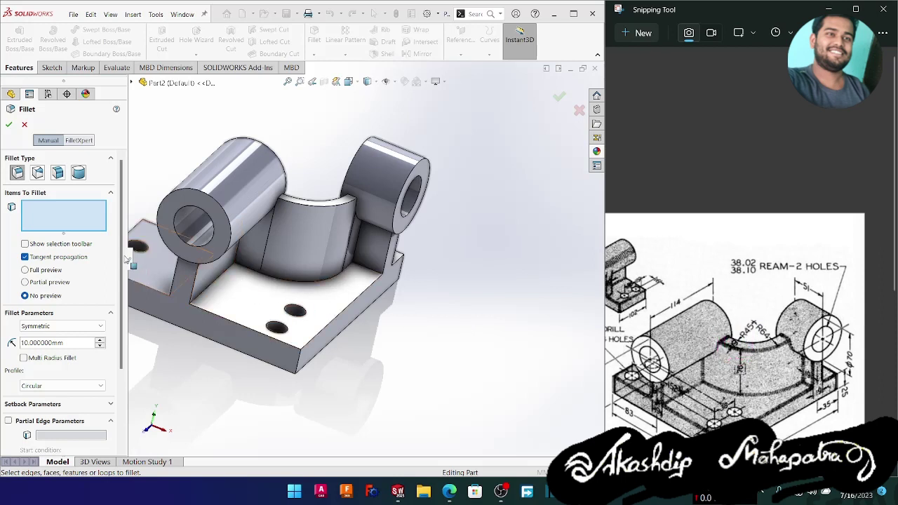
click(69, 344)
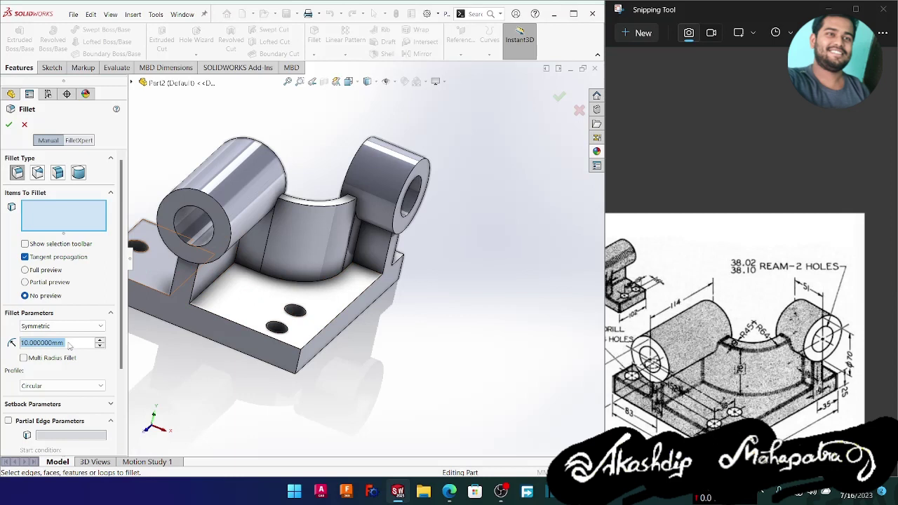
click(68, 344)
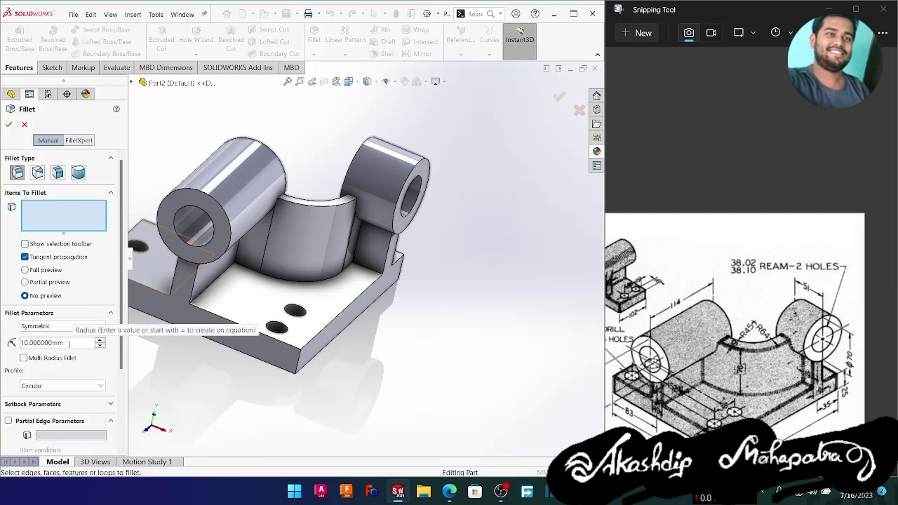
scroll(68, 343, up, 3)
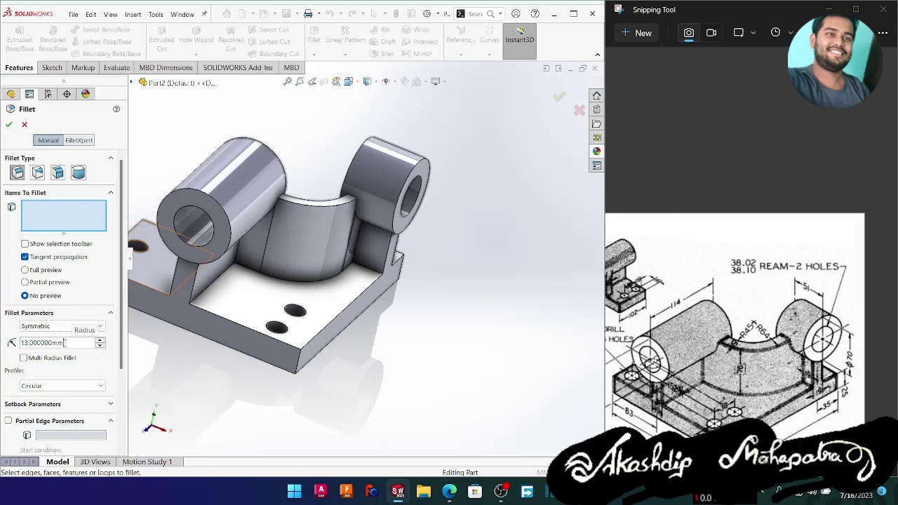
text(3)
key(Return)
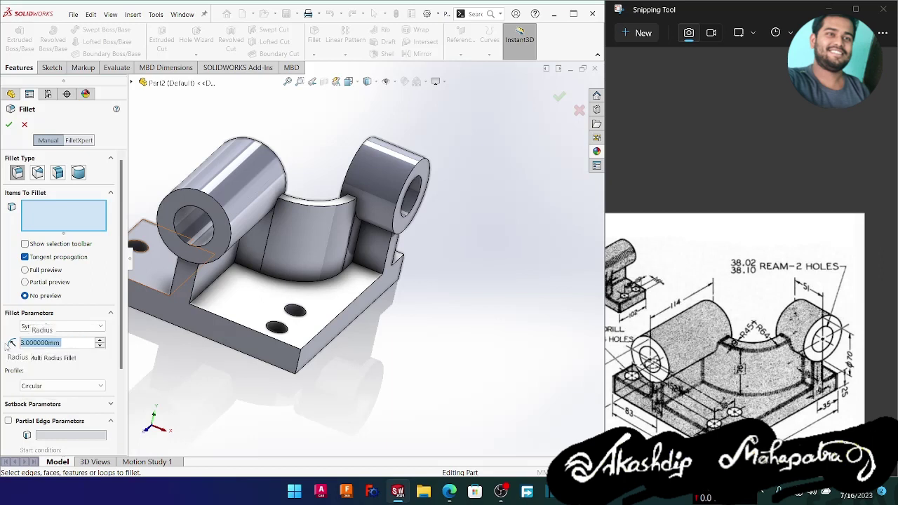
- Pick the curved cradle face, both side faces and the floor edge, then exit the fillet
click(47, 224)
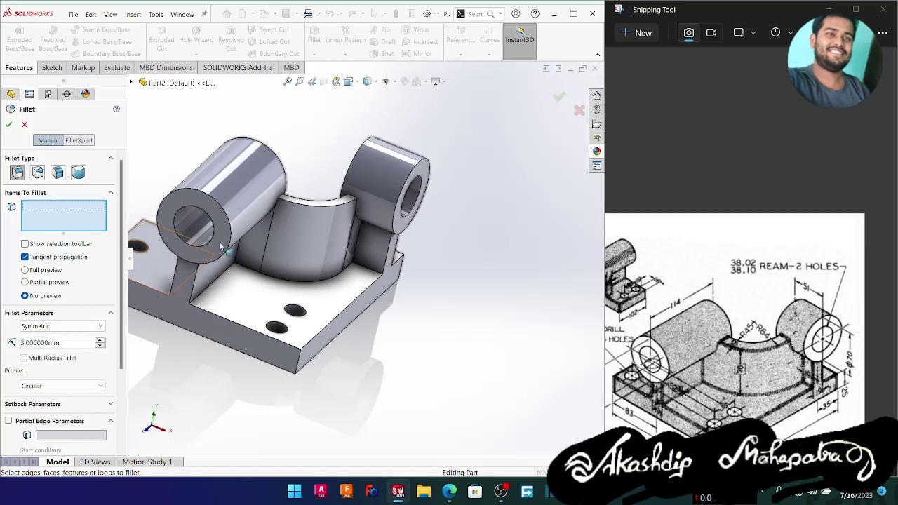
click(298, 246)
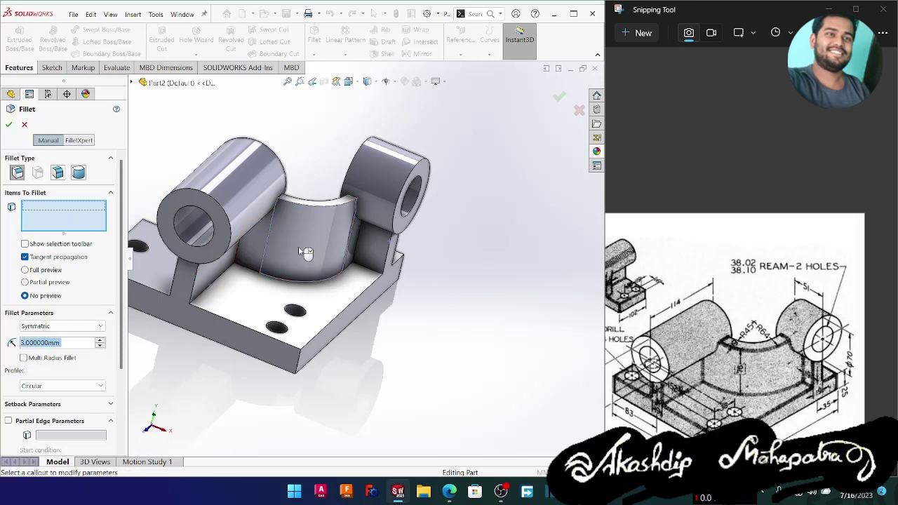
click(250, 249)
click(350, 247)
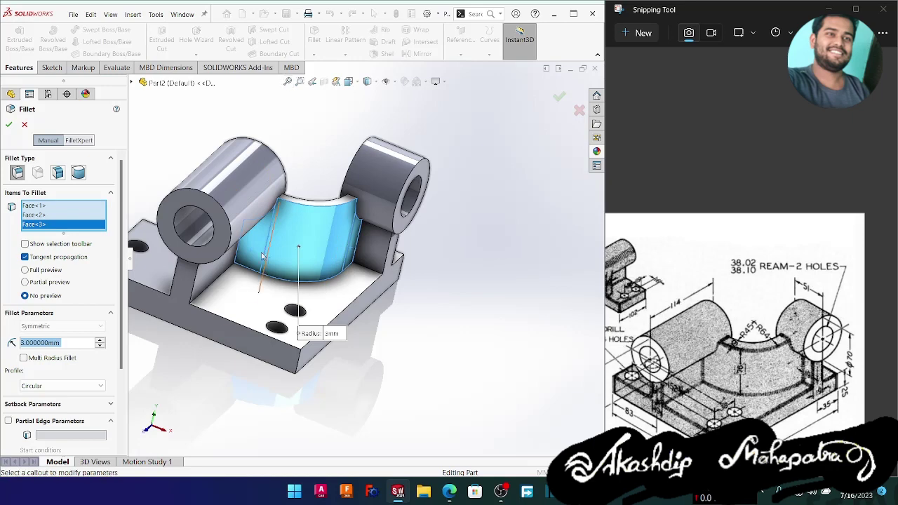
click(252, 291)
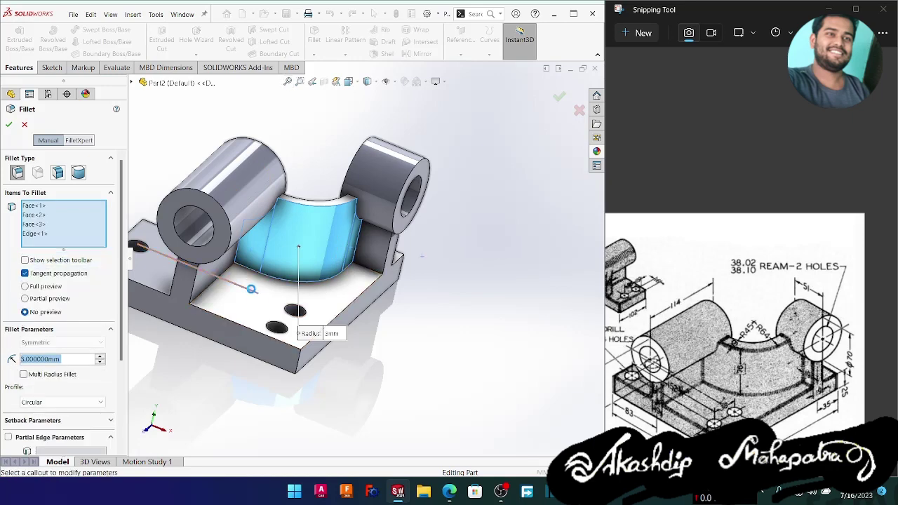
right_click(258, 307)
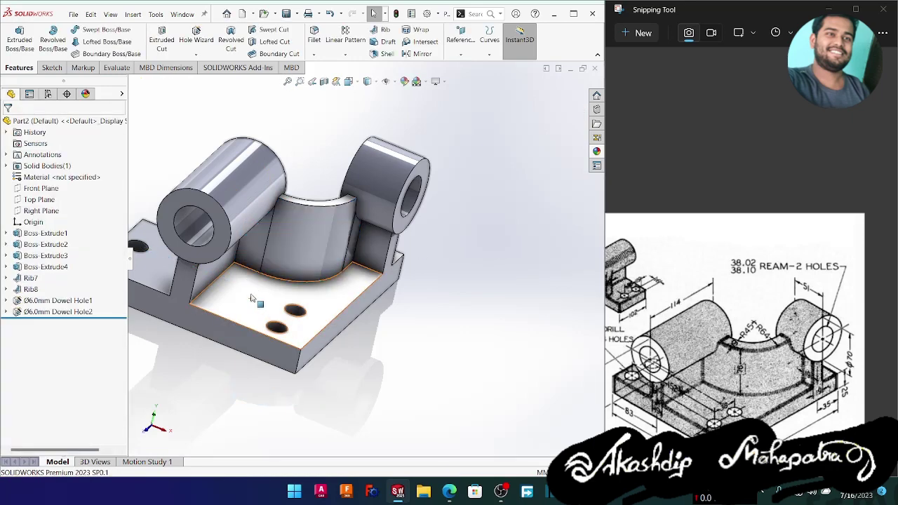
- Show the cradle extrusion's dimensions, then dismiss the dimension edit
click(288, 245)
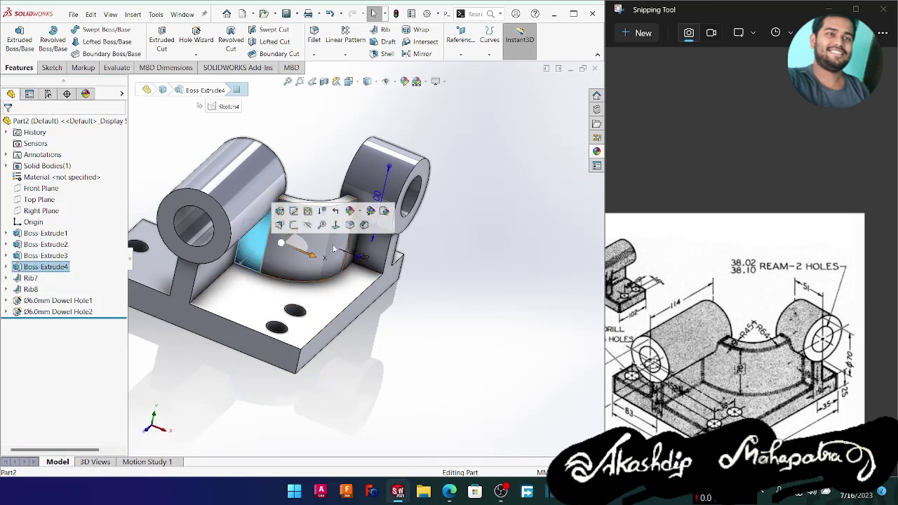
click(356, 251)
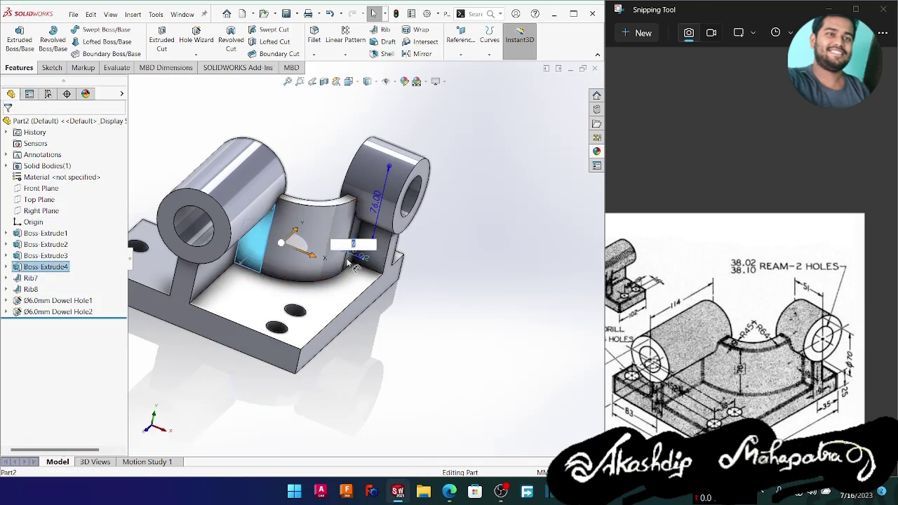
key(Escape)
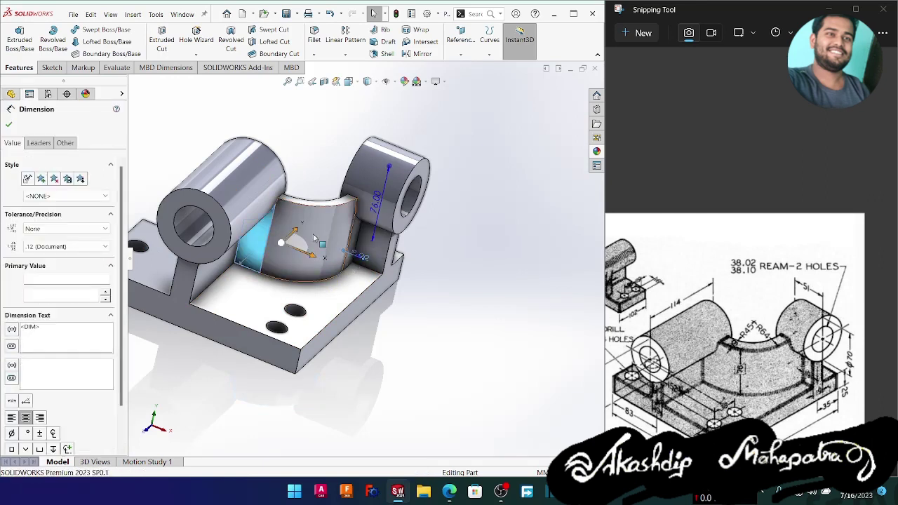
click(311, 105)
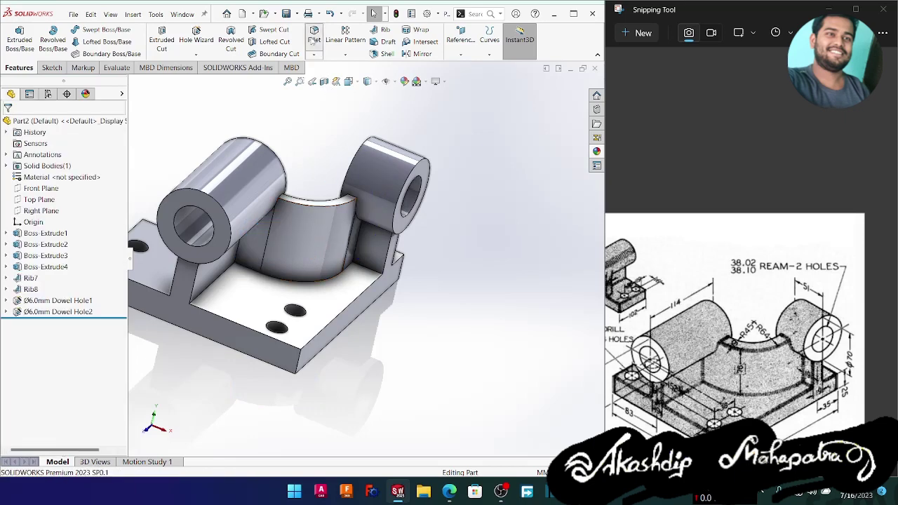
- Fillet the curved cradle face, both side faces and the base floor at 3 mm
click(313, 40)
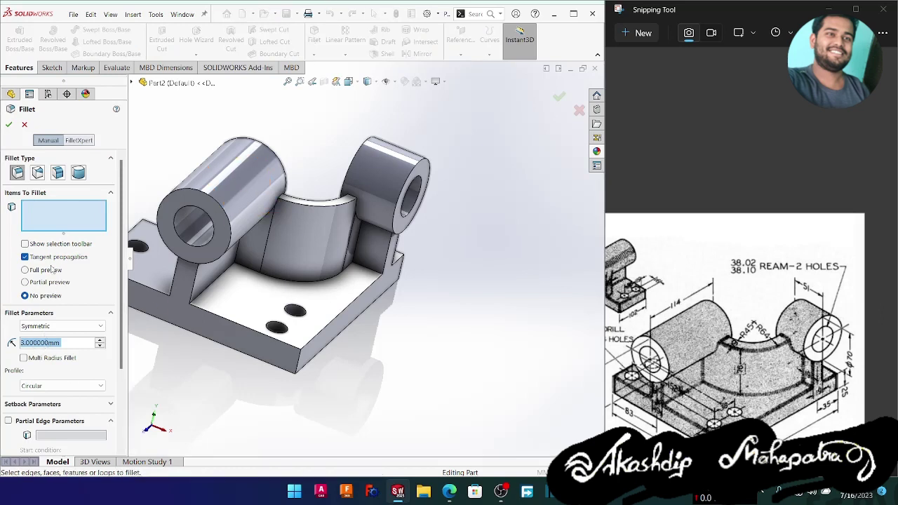
click(291, 248)
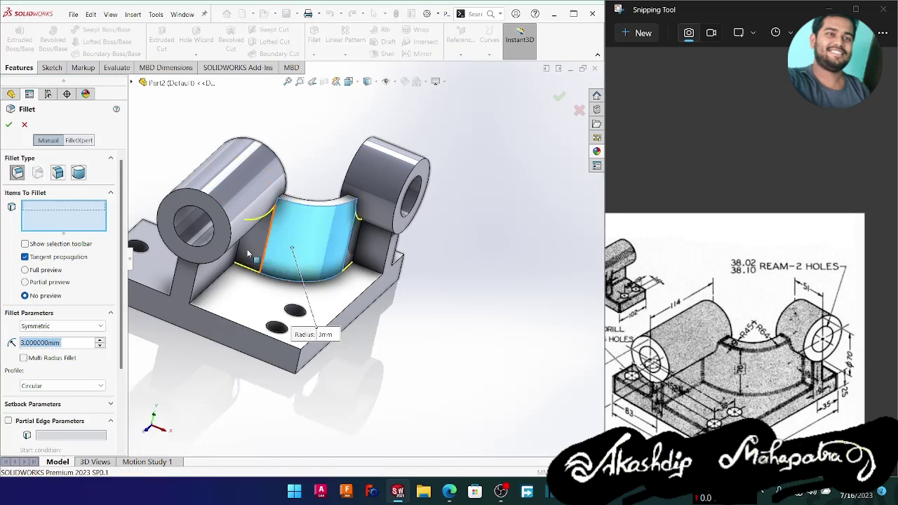
click(257, 256)
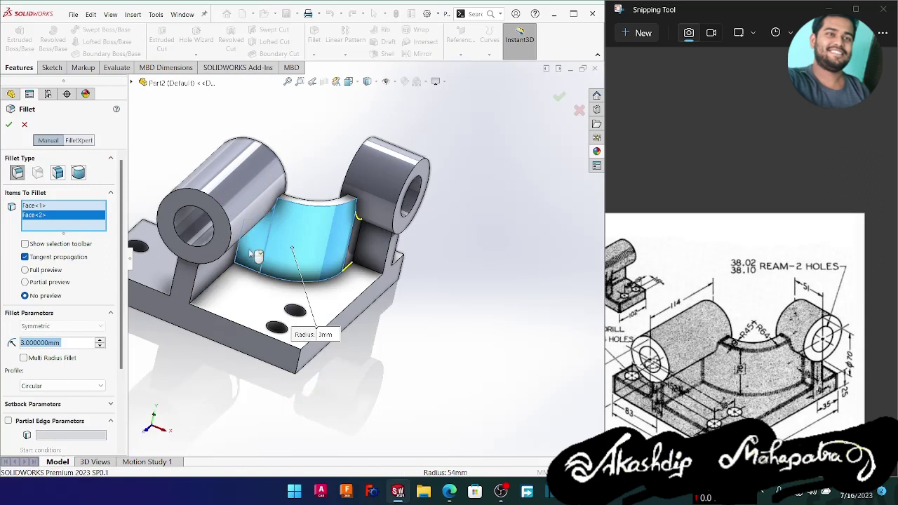
click(358, 247)
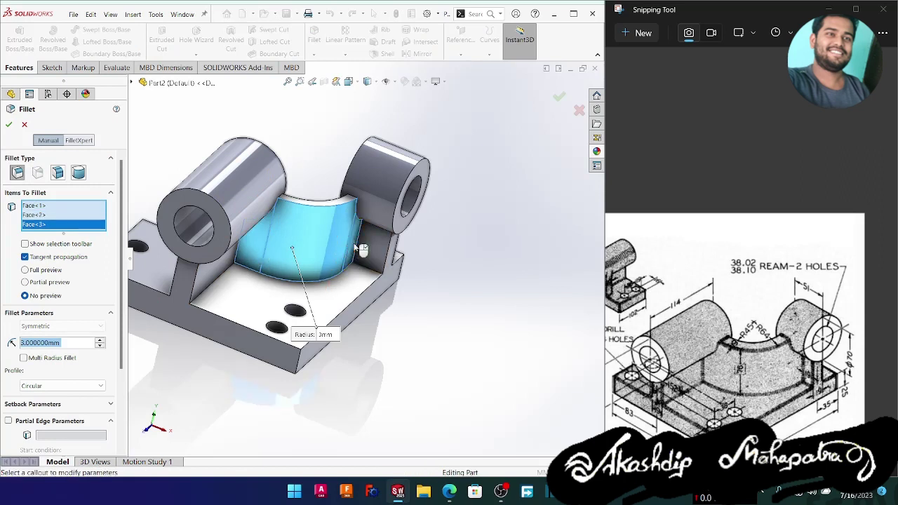
click(328, 304)
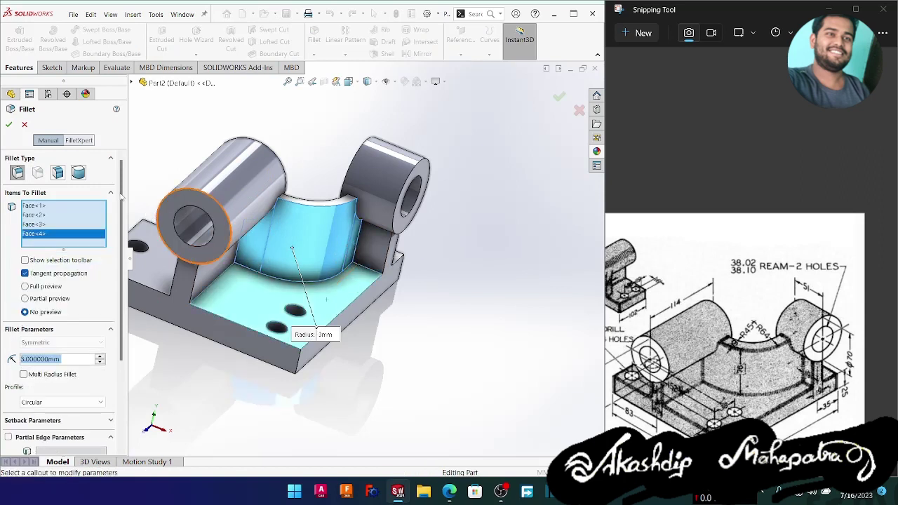
click(9, 124)
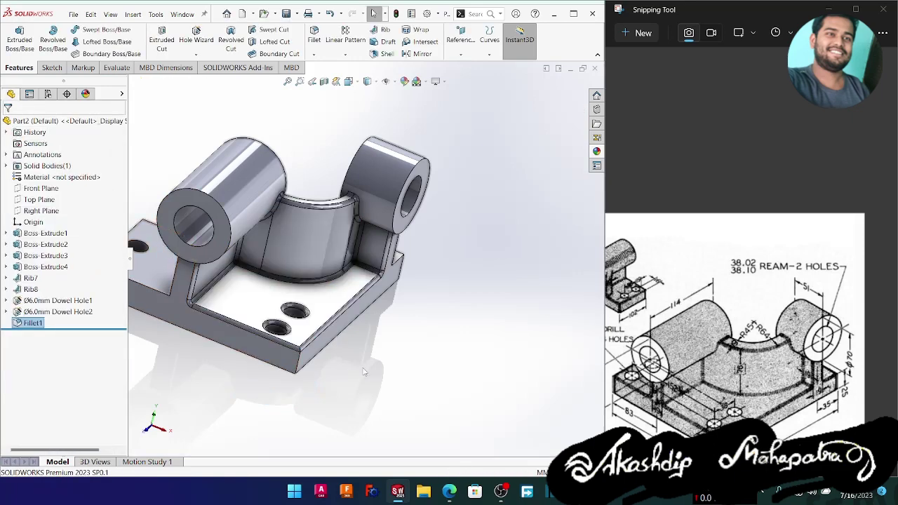
middle_drag(364, 372, 355, 337)
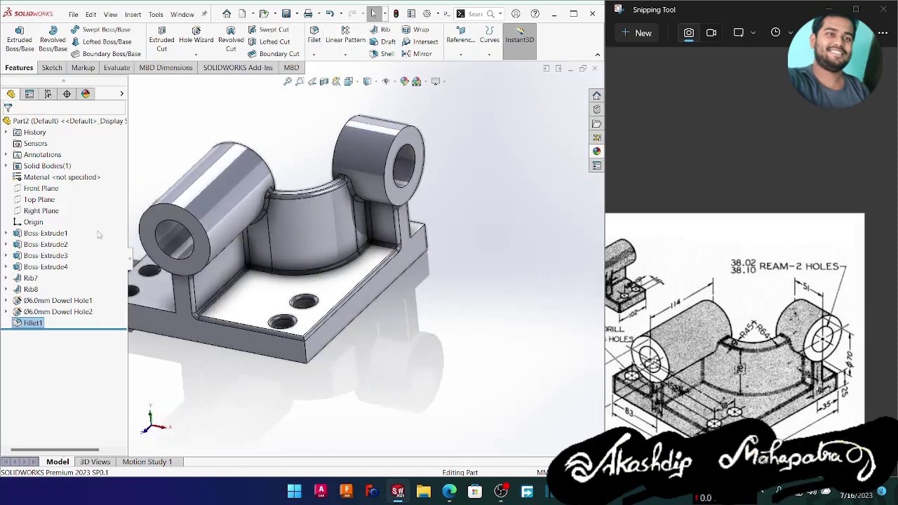
- Edit Fillet1 to drop the stray Edge<1> and add the Rib7 and side wall faces at 3 mm
right_click(31, 322)
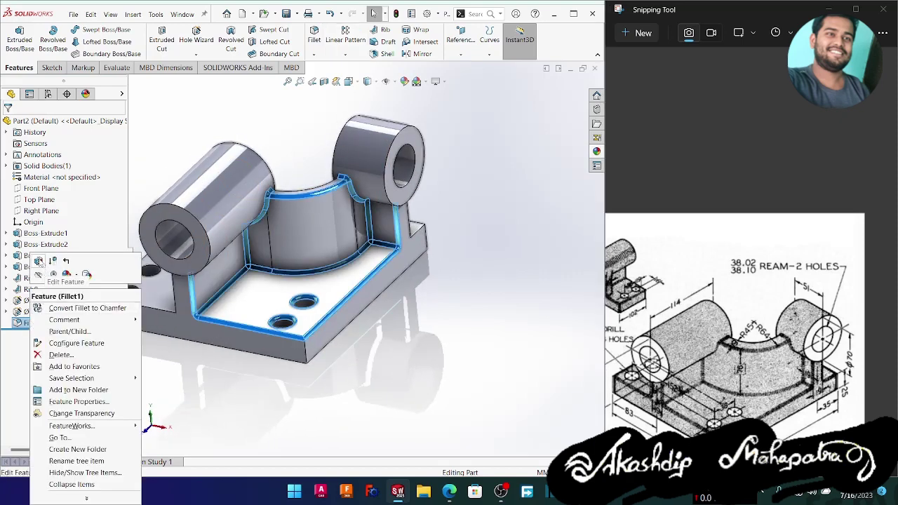
click(274, 304)
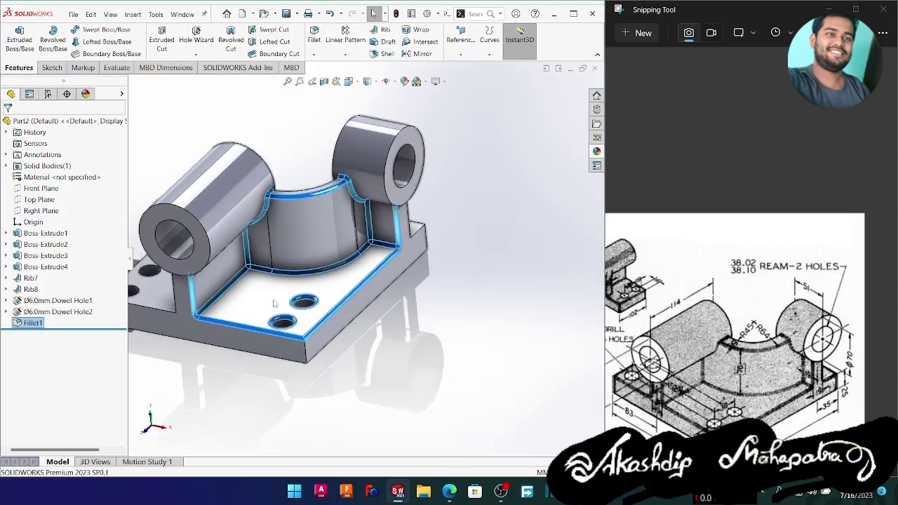
click(385, 222)
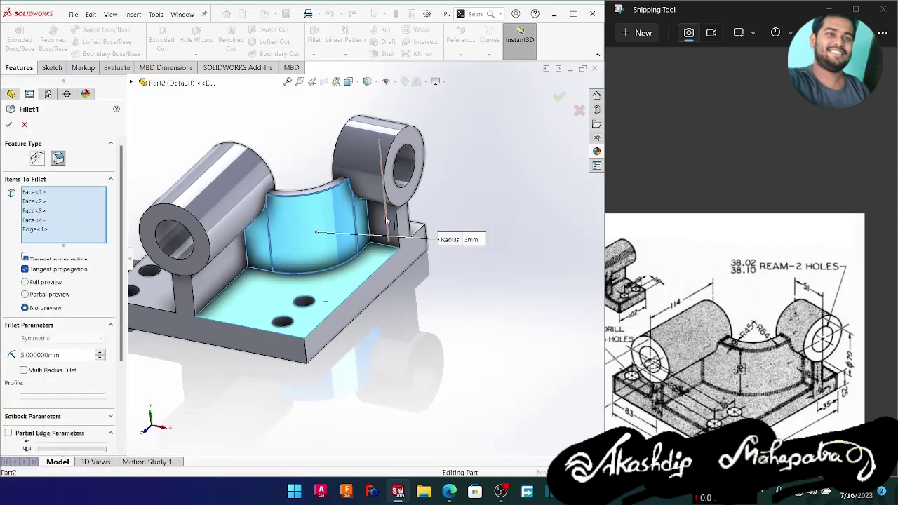
right_click(50, 229)
click(140, 242)
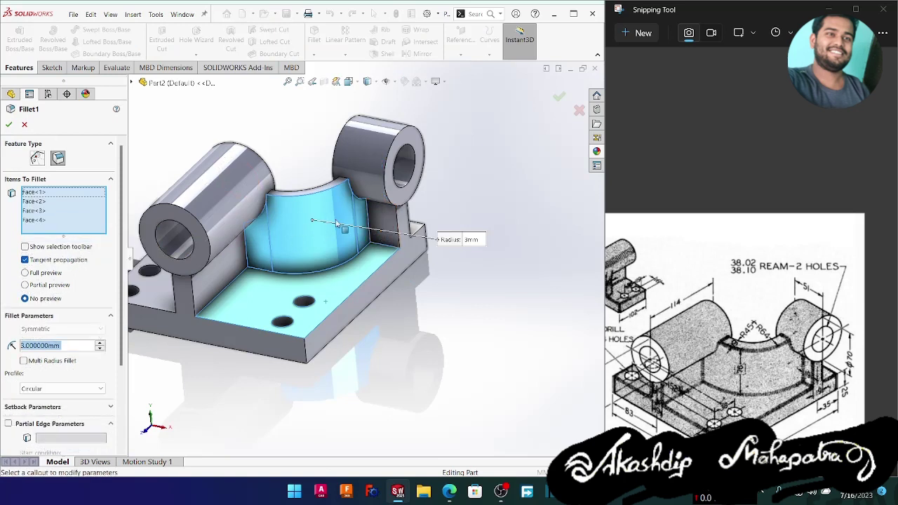
click(385, 240)
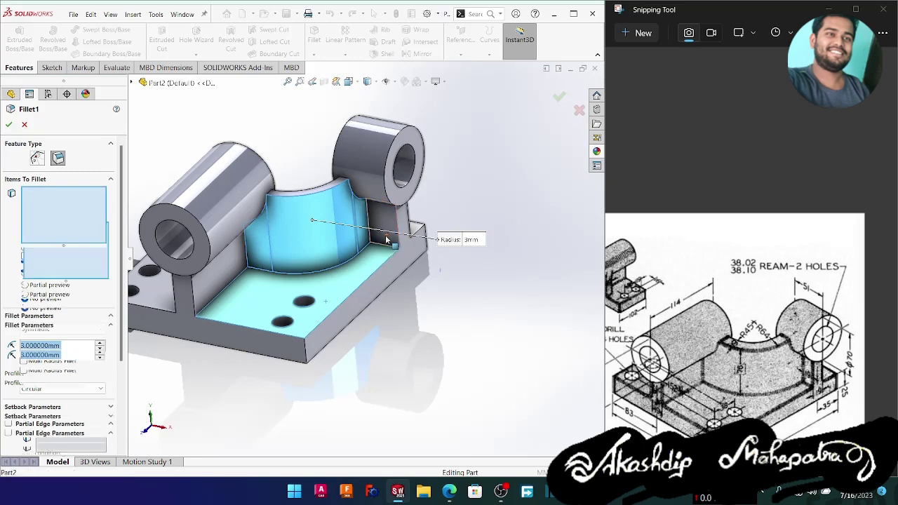
click(210, 284)
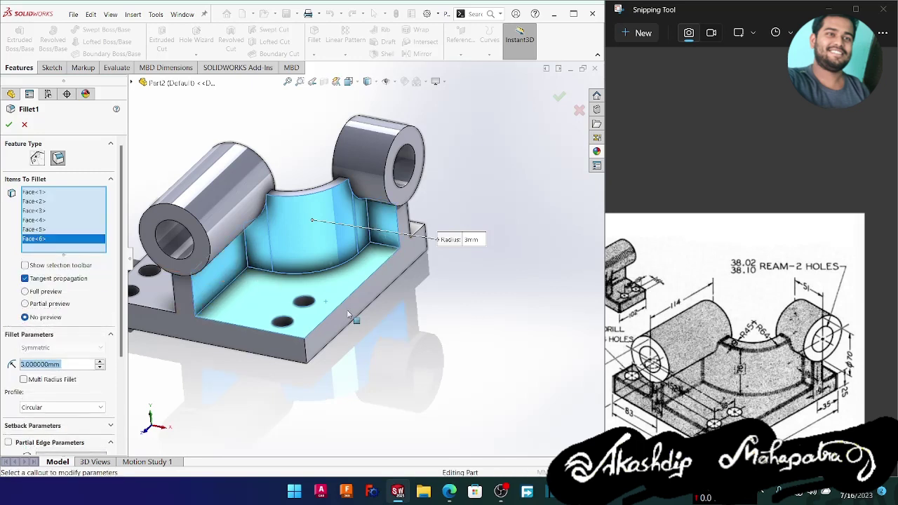
click(9, 125)
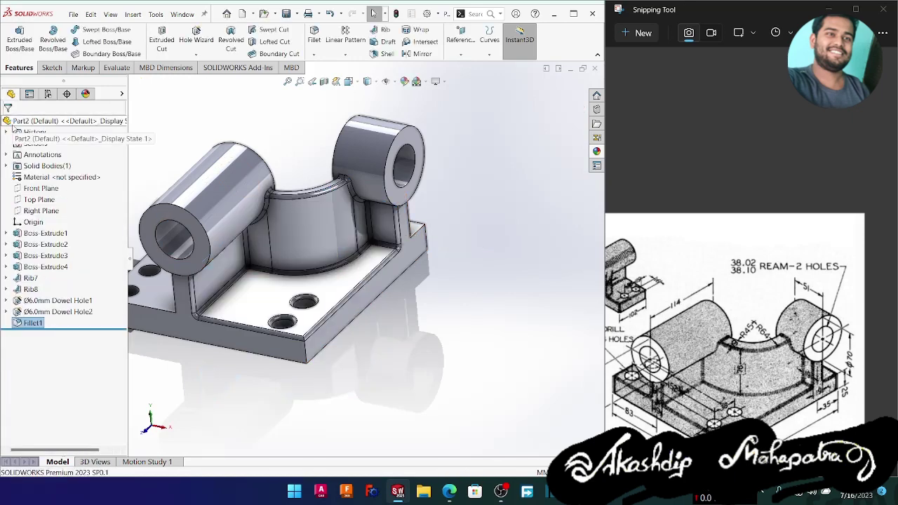
- Start a face fillet on the rib side and base top faces, plus two narrow rib faces
middle_drag(252, 272, 440, 315)
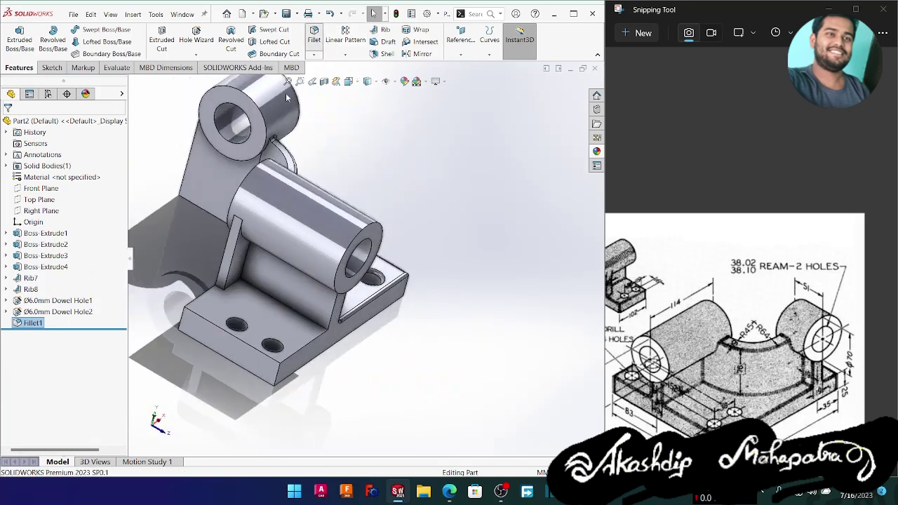
click(35, 322)
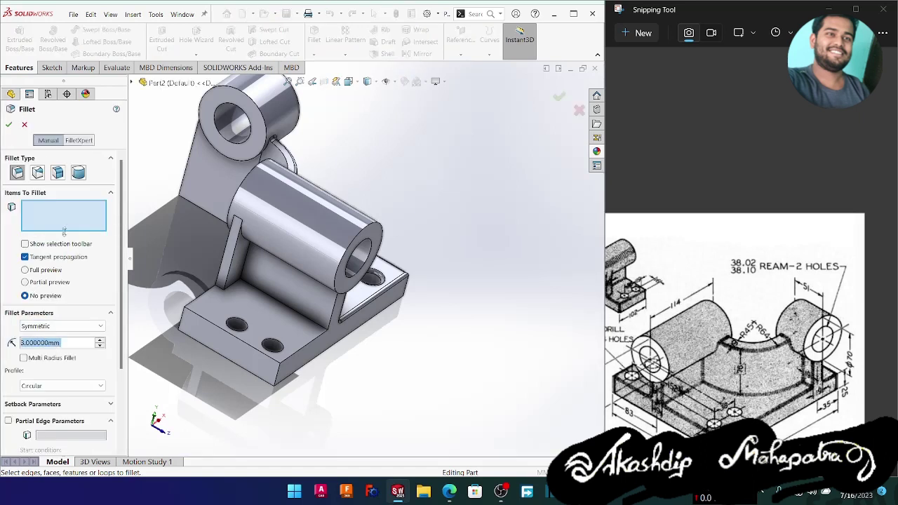
click(296, 309)
click(263, 321)
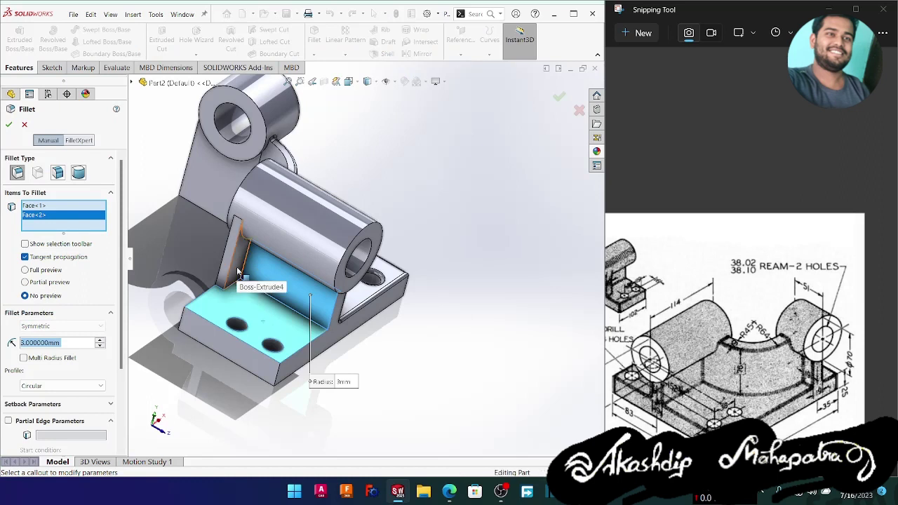
click(246, 287)
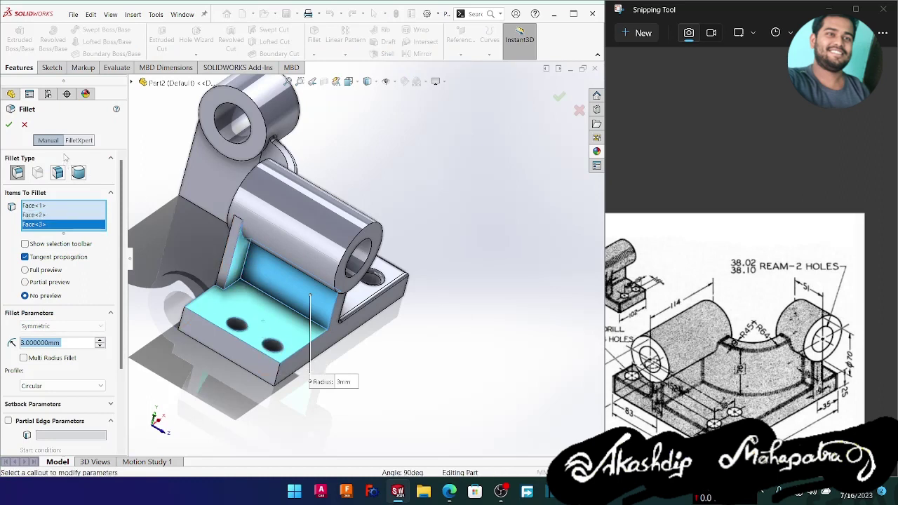
click(227, 265)
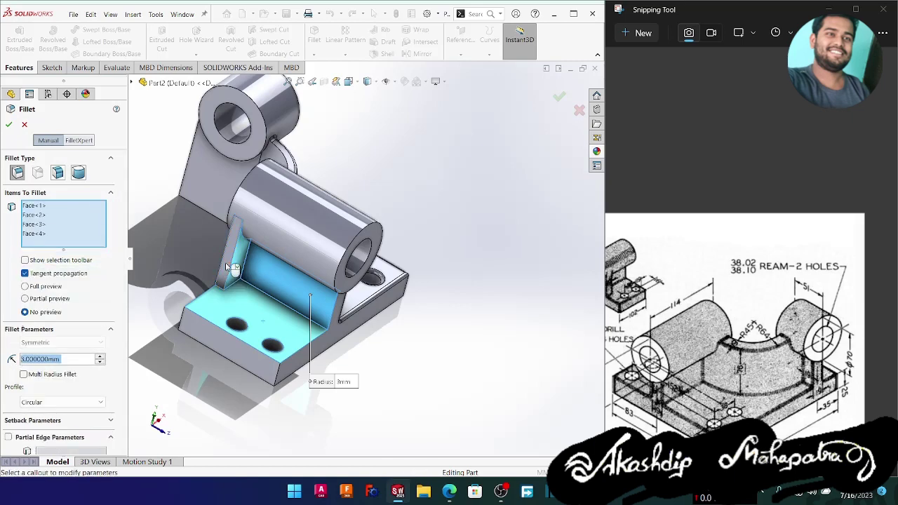
click(8, 124)
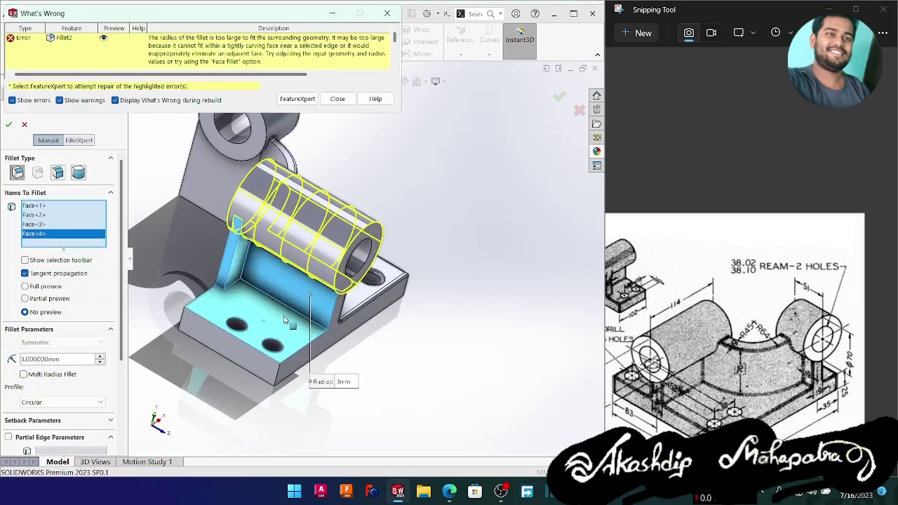
- Remove the two extra faces causing errors and apply the 3 mm fillet to the remaining two
click(337, 98)
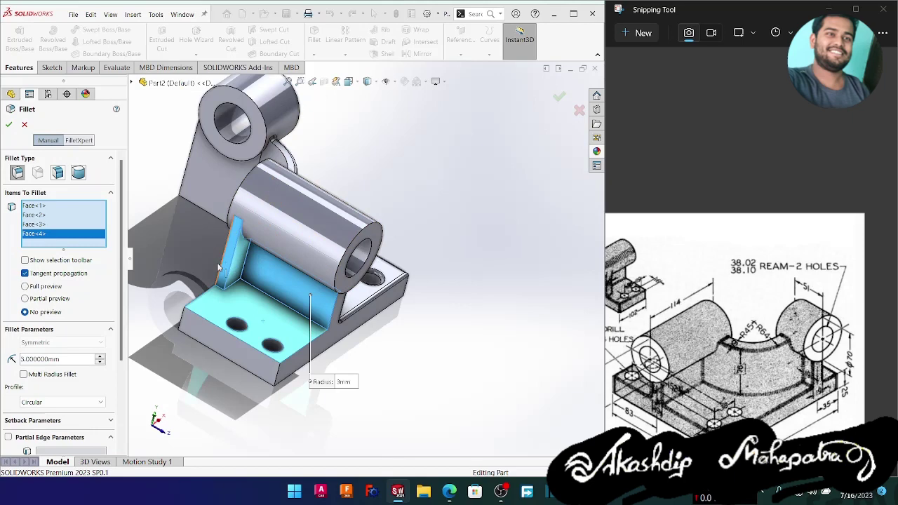
right_click(44, 233)
click(62, 247)
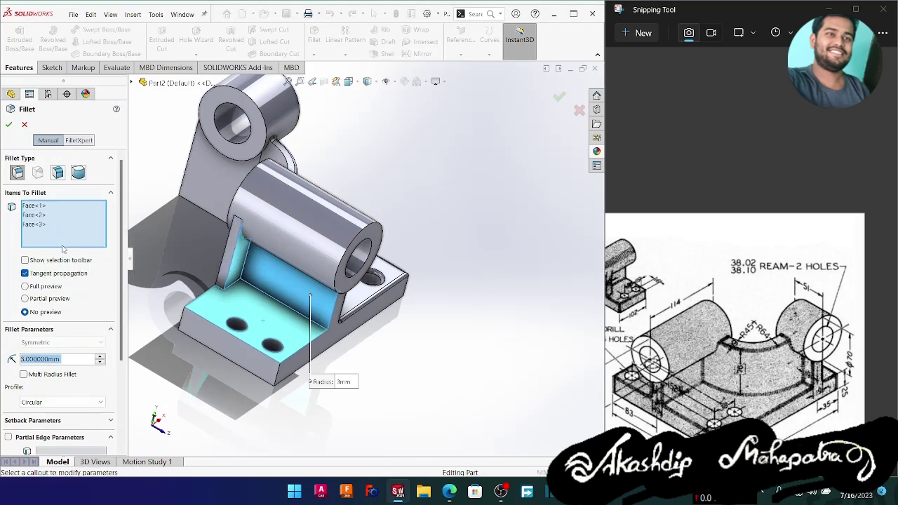
click(7, 124)
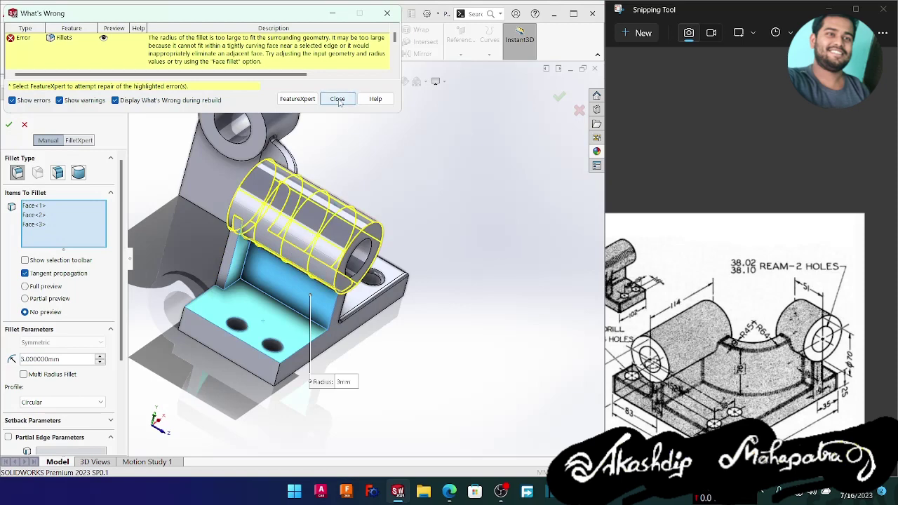
click(338, 98)
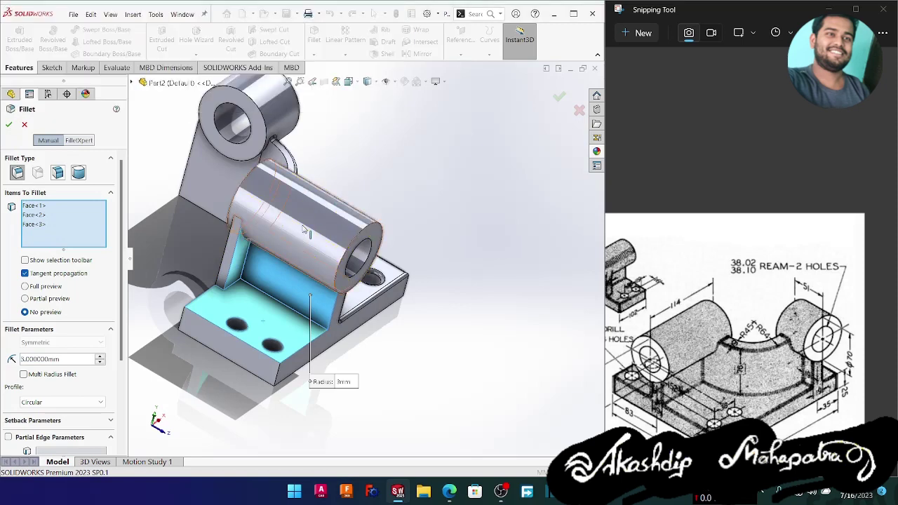
click(44, 225)
right_click(43, 224)
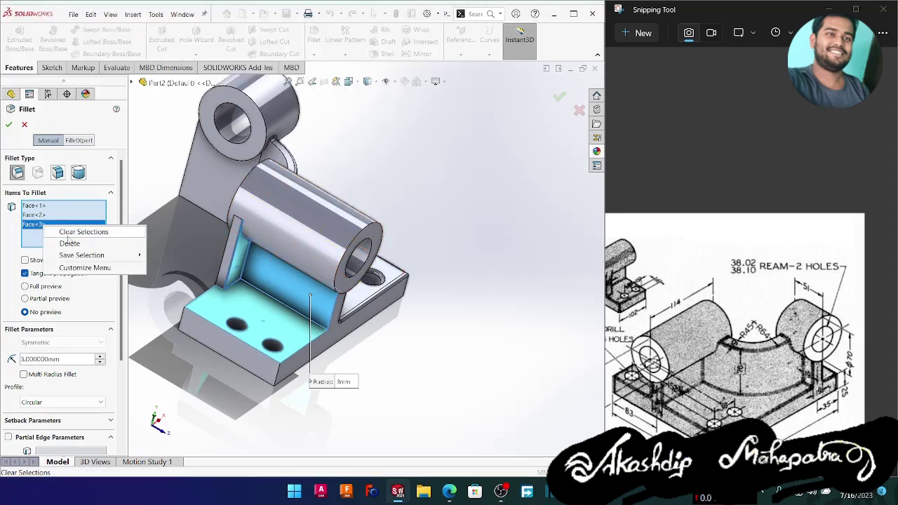
click(71, 243)
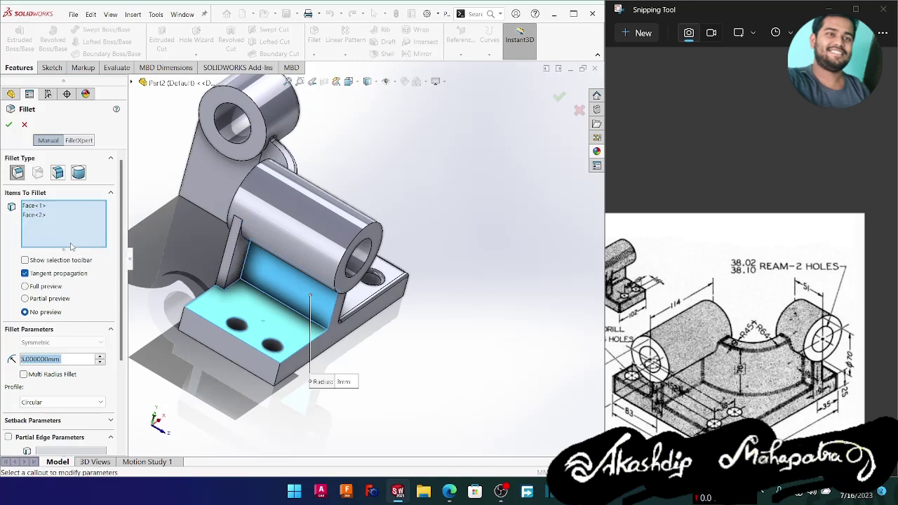
click(10, 124)
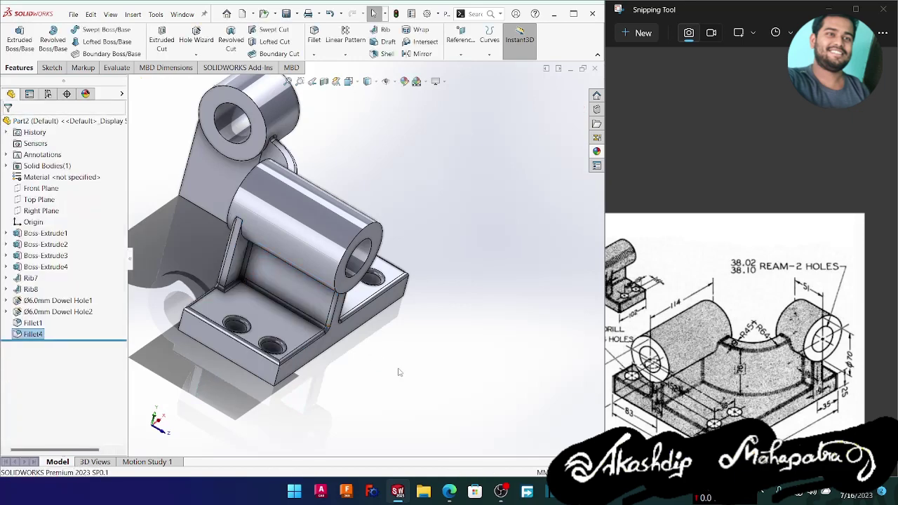
- Round the single edge where the rib meets the cylindrical boss with a 3 mm fillet
middle_drag(399, 372, 351, 309)
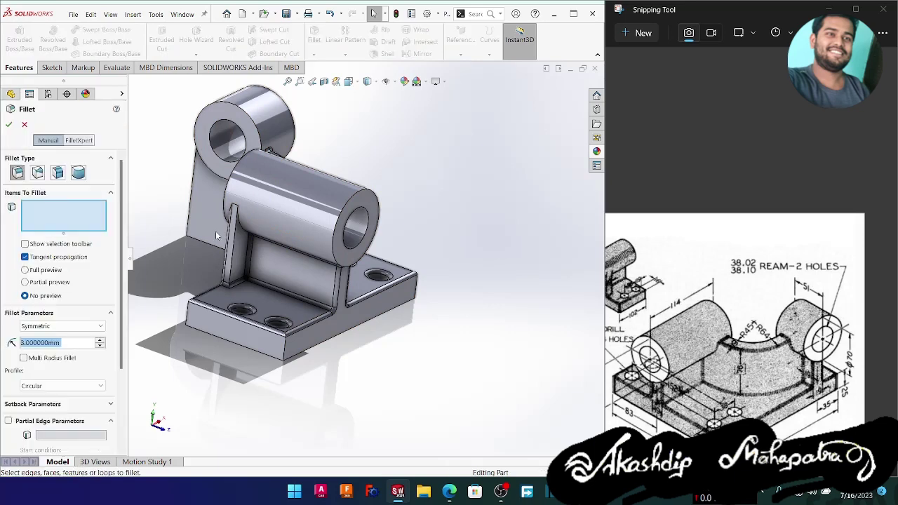
middle_drag(215, 231, 246, 212)
scroll(247, 213, down, 5)
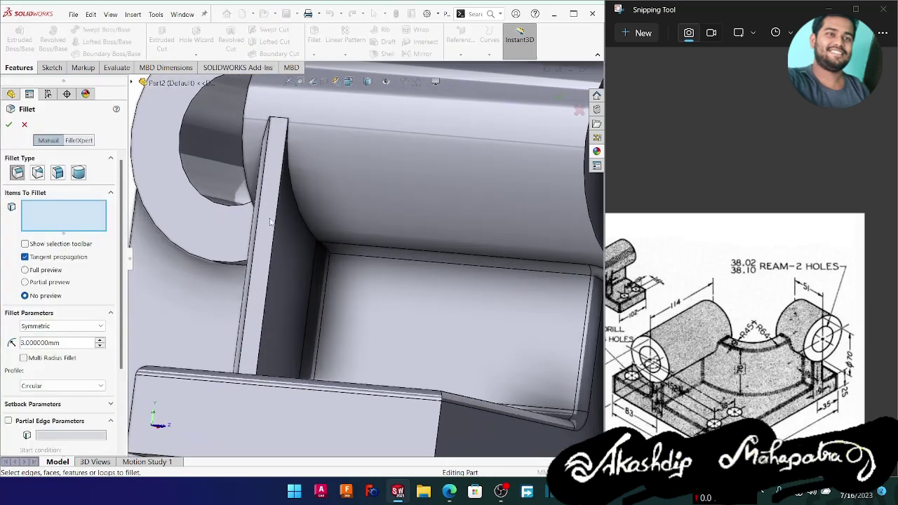
click(300, 218)
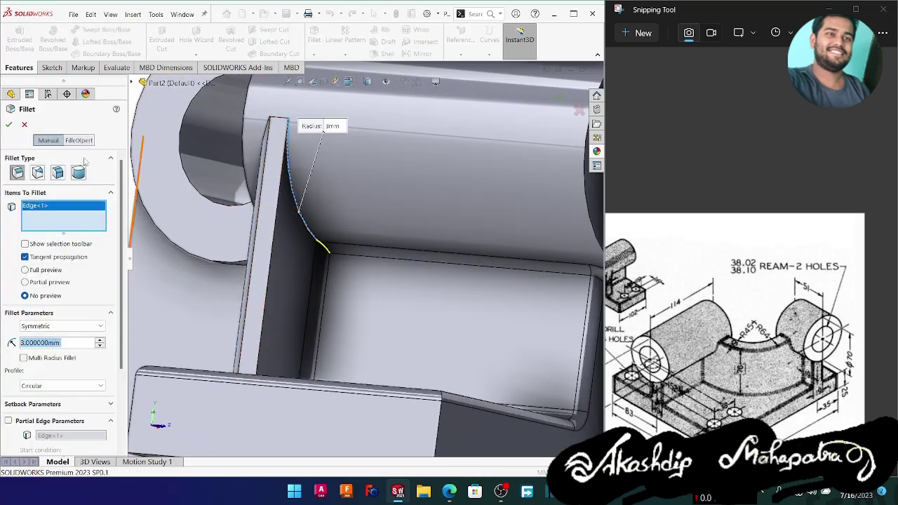
click(9, 125)
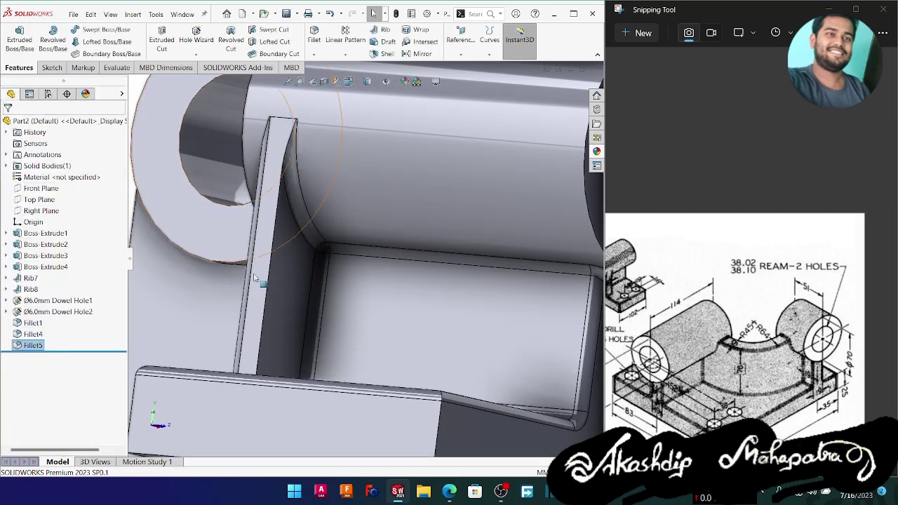
scroll(337, 294, down, 2)
scroll(336, 294, up, 8)
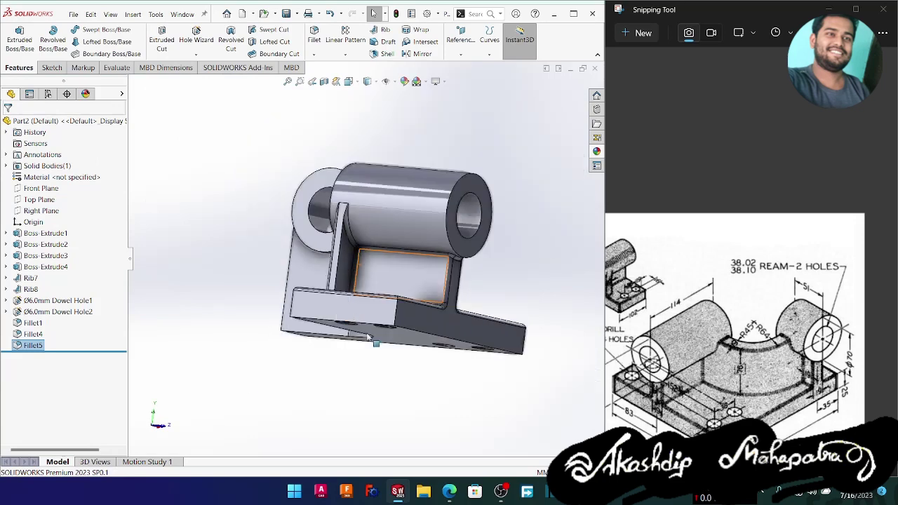
middle_drag(367, 337, 294, 263)
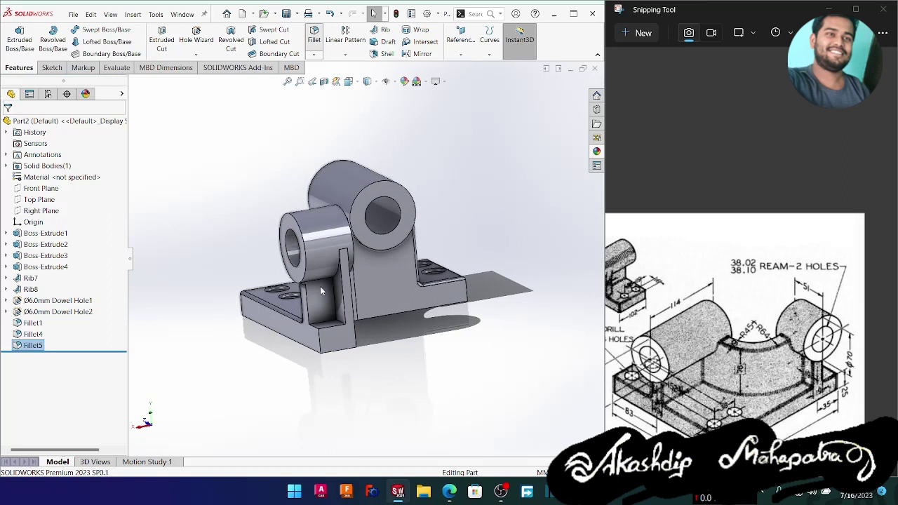
- Apply a 3 mm fillet to the three pocket faces beside the rib under the front cylinder
key(f)
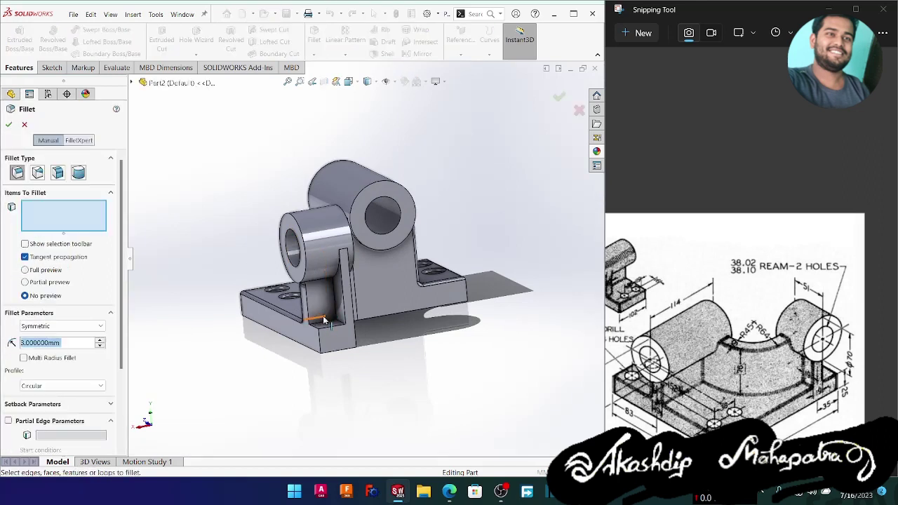
click(321, 308)
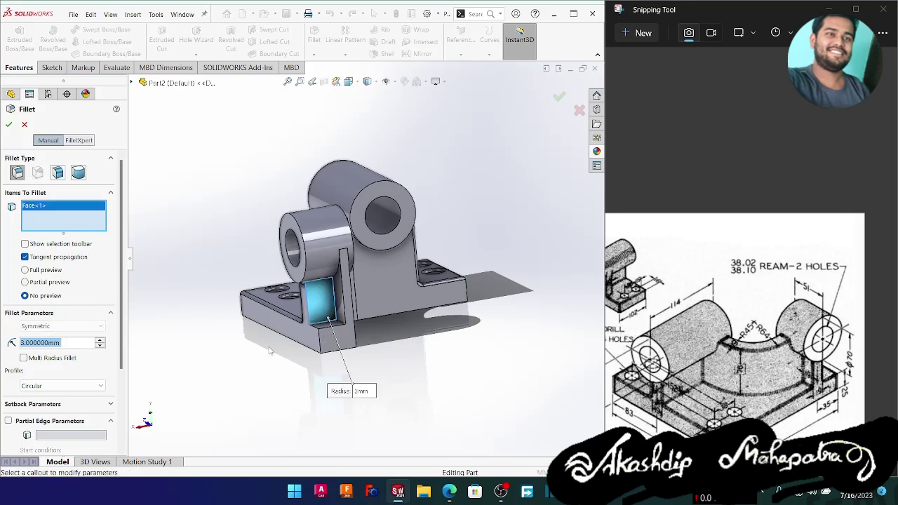
middle_drag(269, 351, 383, 367)
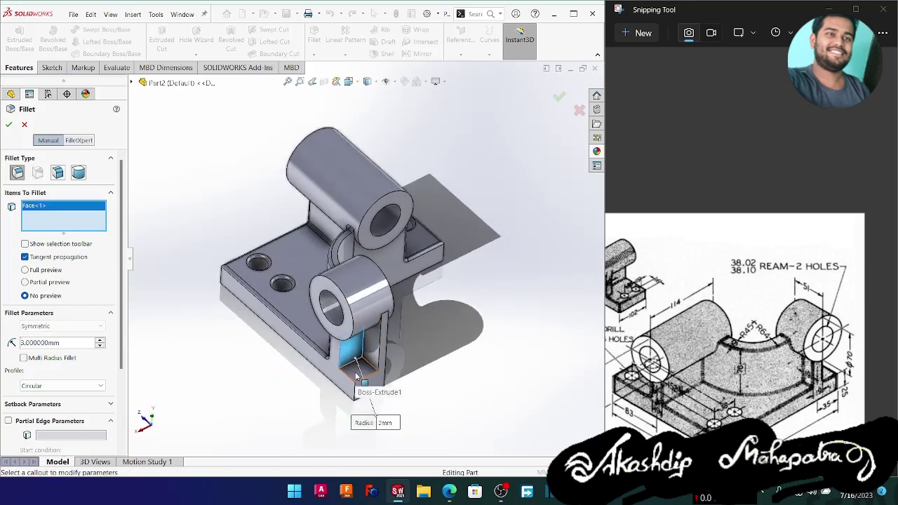
click(356, 376)
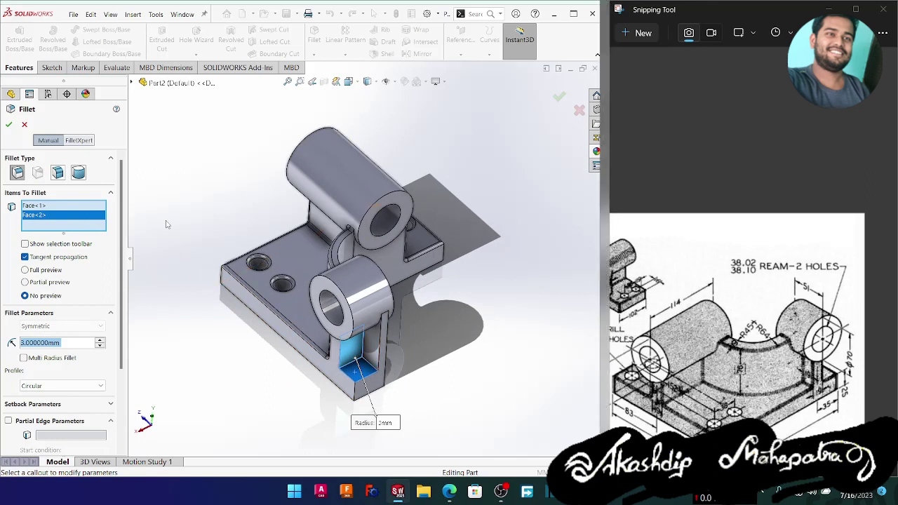
click(385, 354)
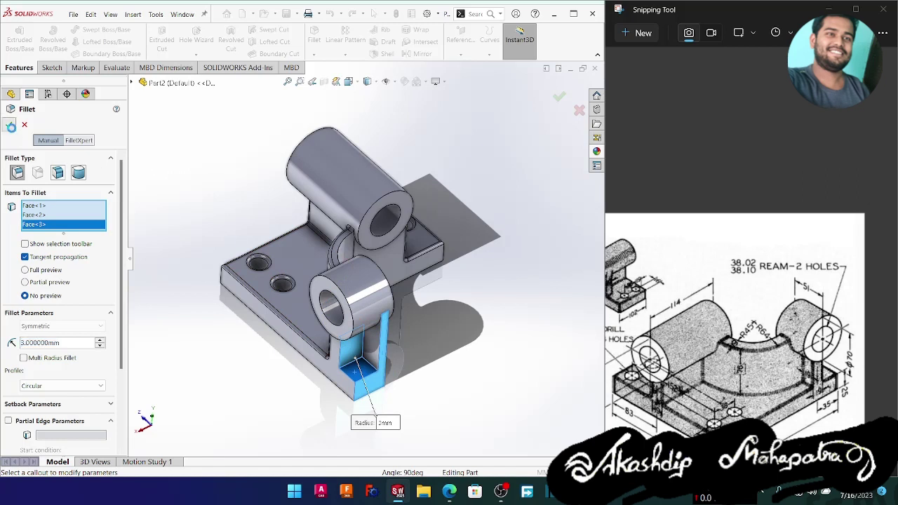
click(8, 124)
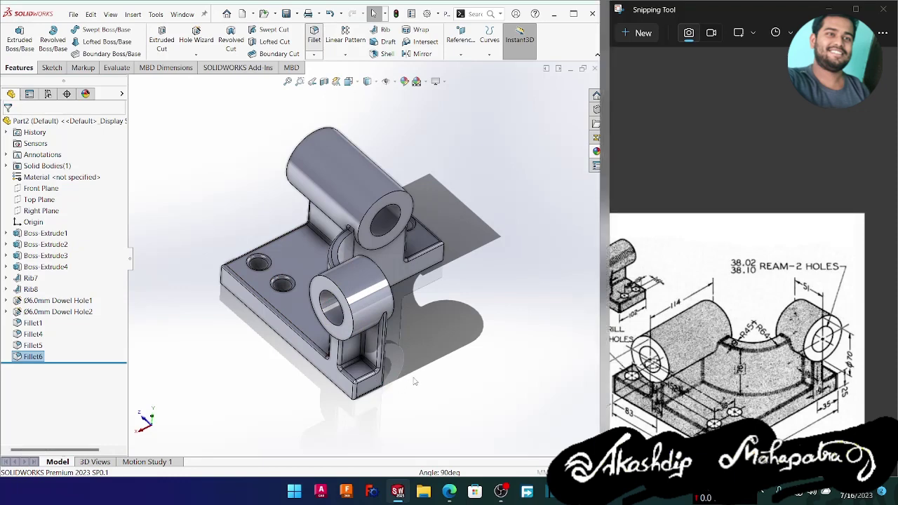
- Fillet the inner corner edge at the next junction, creating Fillet7
key(Return)
mouse_move(422, 334)
middle_down()
mouse_move(419, 345)
mouse_move(427, 330)
middle_up()
scroll(402, 229, down, 6)
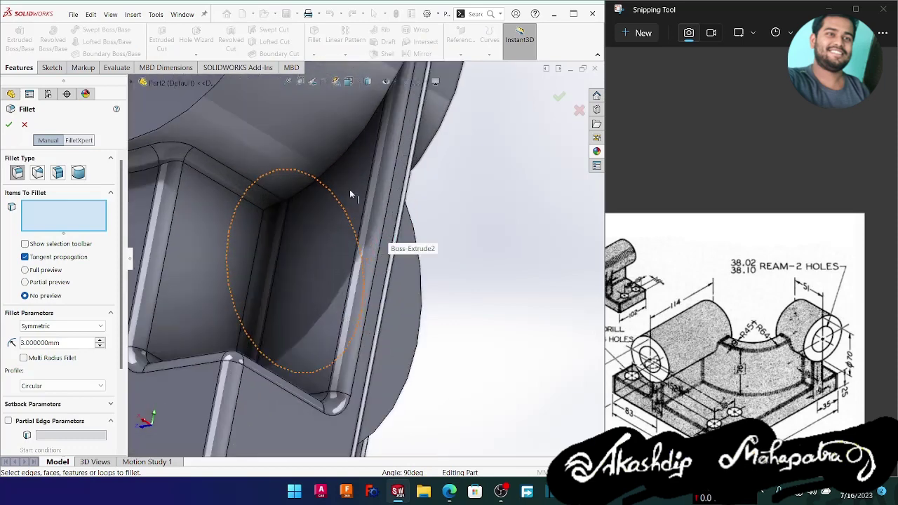
click(335, 162)
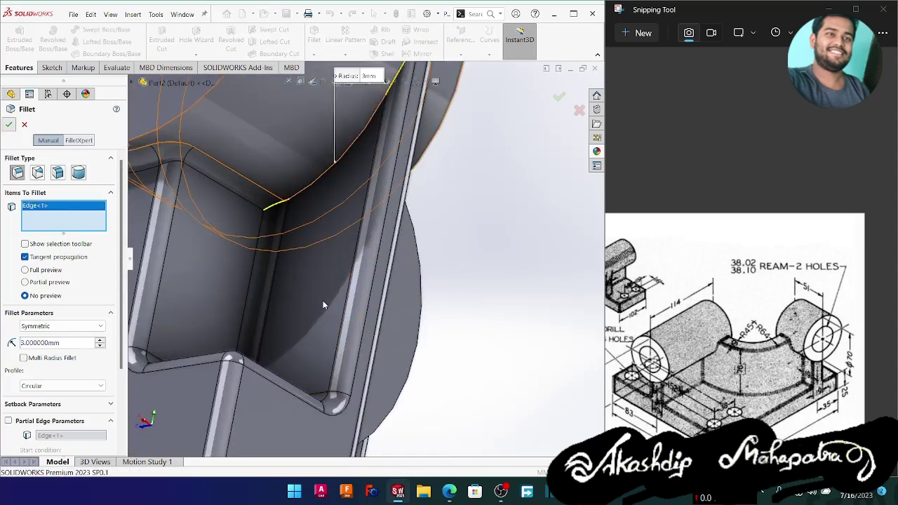
key(Return)
- Inspect the bracket from several angles and scroll the reference drawing to its 200 and 213 base dimensions
scroll(456, 300, up, 6)
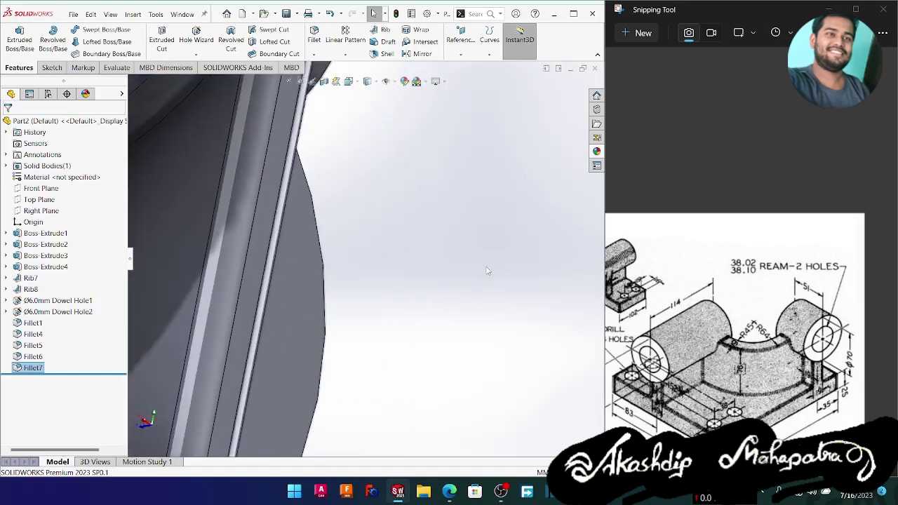
middle_drag(482, 309, 505, 421)
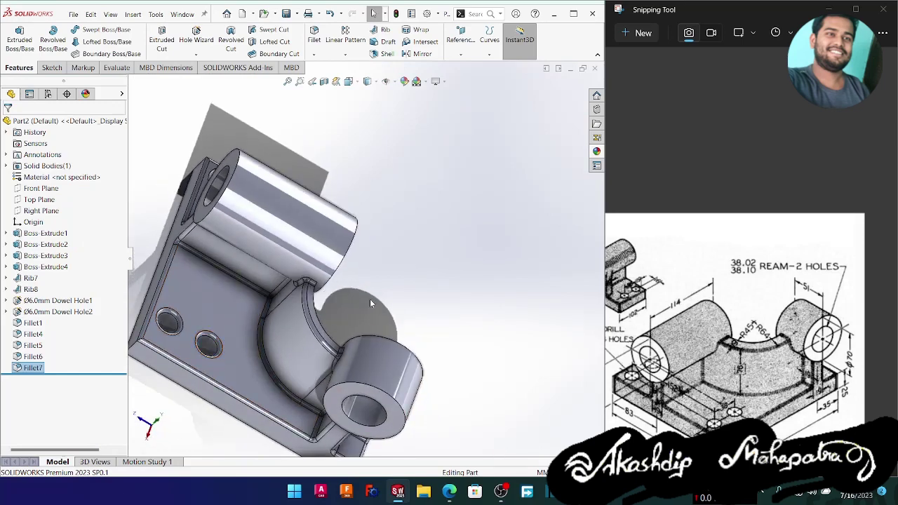
middle_drag(371, 303, 315, 287)
click(236, 293)
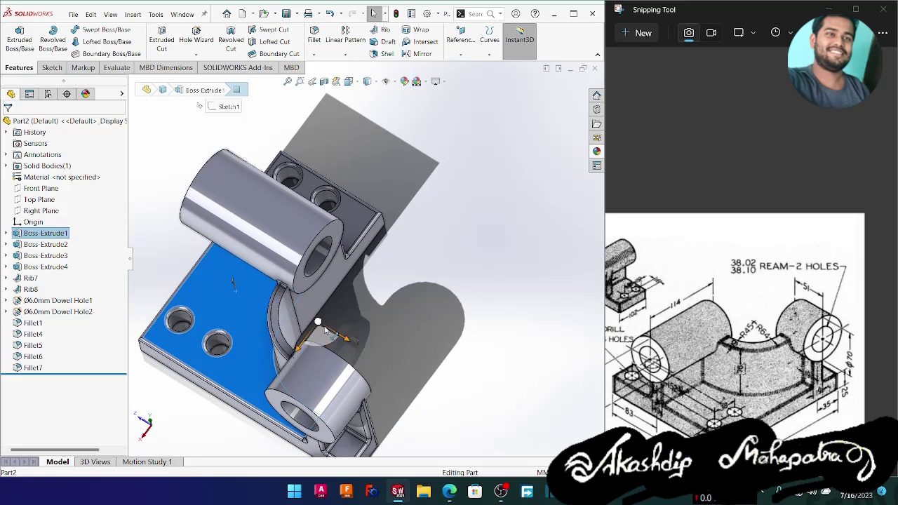
click(407, 344)
middle_drag(407, 345, 228, 281)
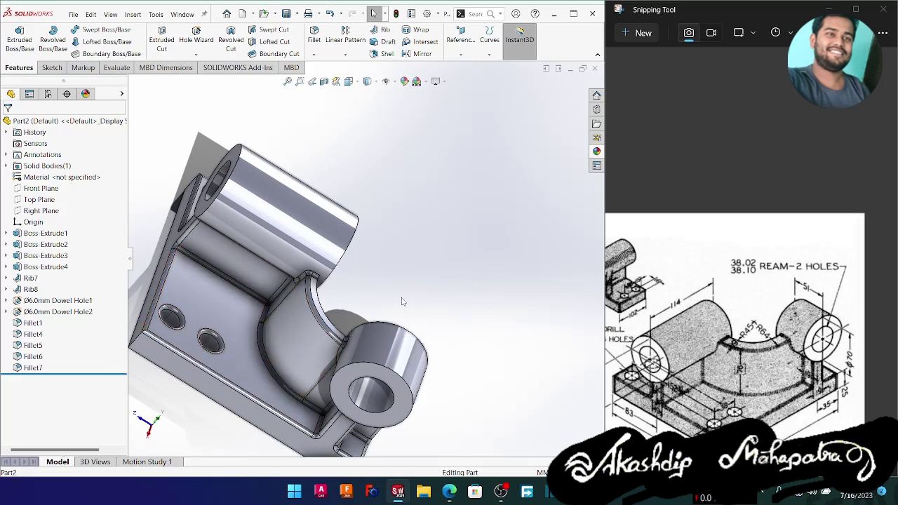
middle_drag(401, 301, 437, 421)
mouse_move(397, 342)
middle_down()
mouse_move(509, 319)
mouse_move(495, 304)
mouse_move(512, 335)
mouse_move(511, 237)
mouse_move(484, 354)
mouse_move(463, 337)
mouse_move(413, 341)
middle_up()
scroll(513, 329, down, 1)
scroll(514, 334, down, 1)
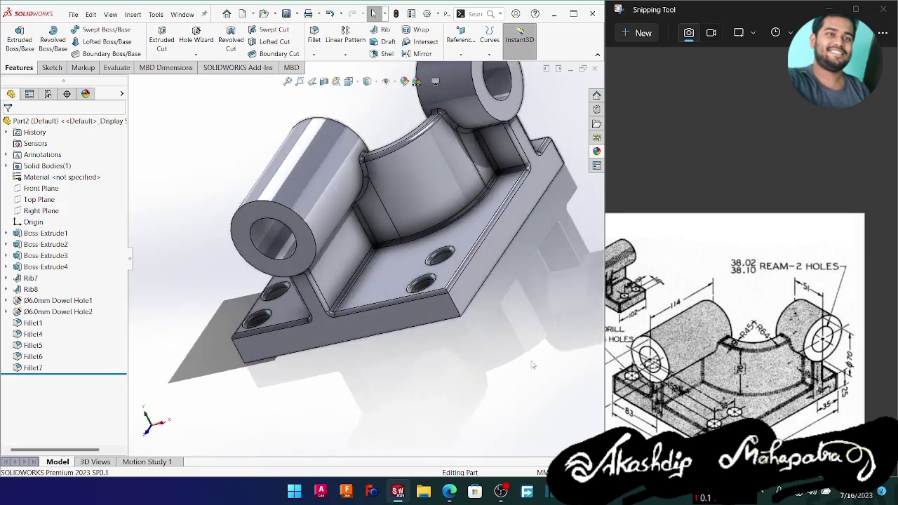
scroll(735, 295, down, 2)
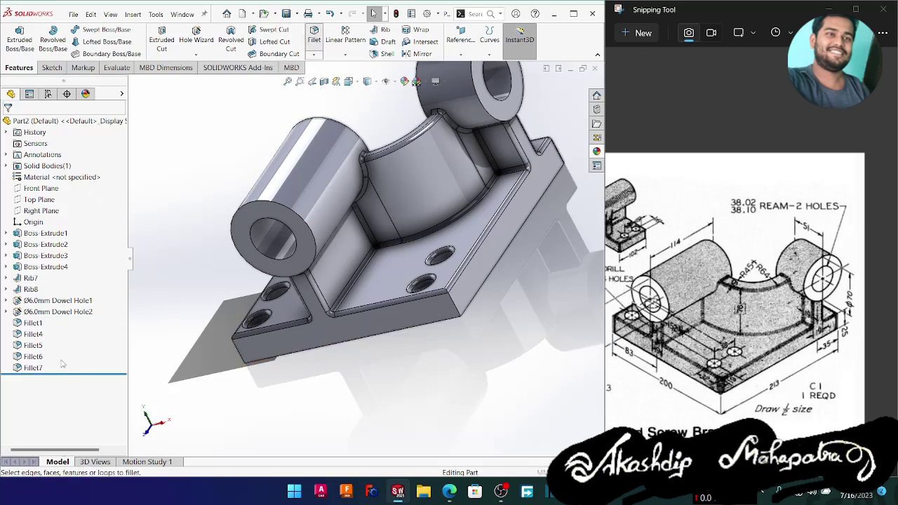
- Fillet the base plate's top, side and lower faces with a 3 mm radius
key(Return)
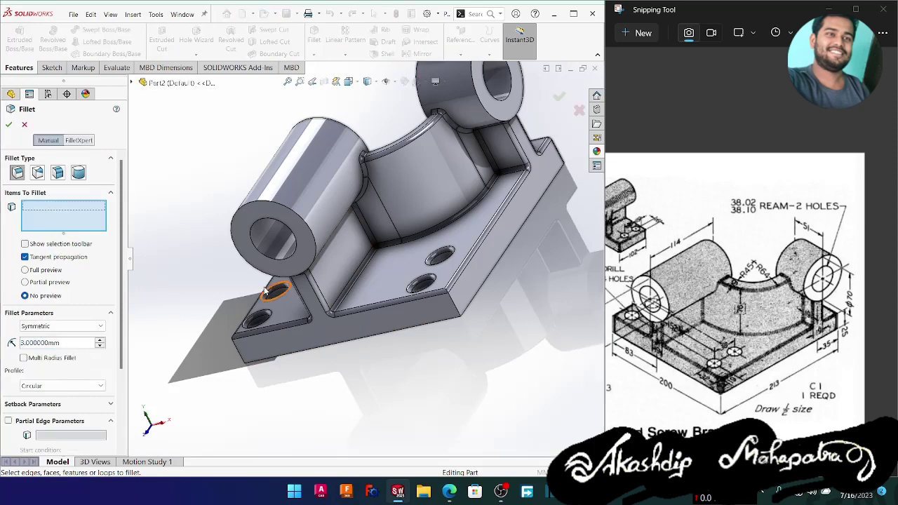
click(449, 306)
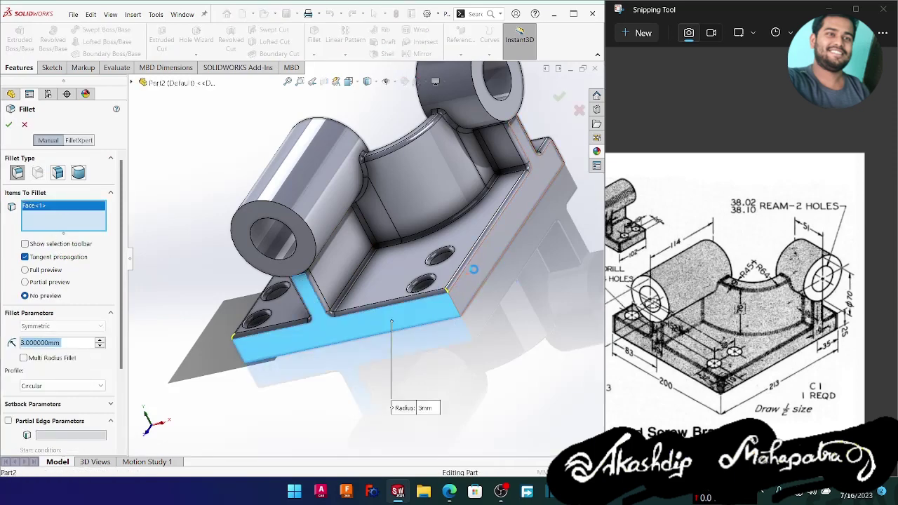
click(475, 269)
key(shift+Right)
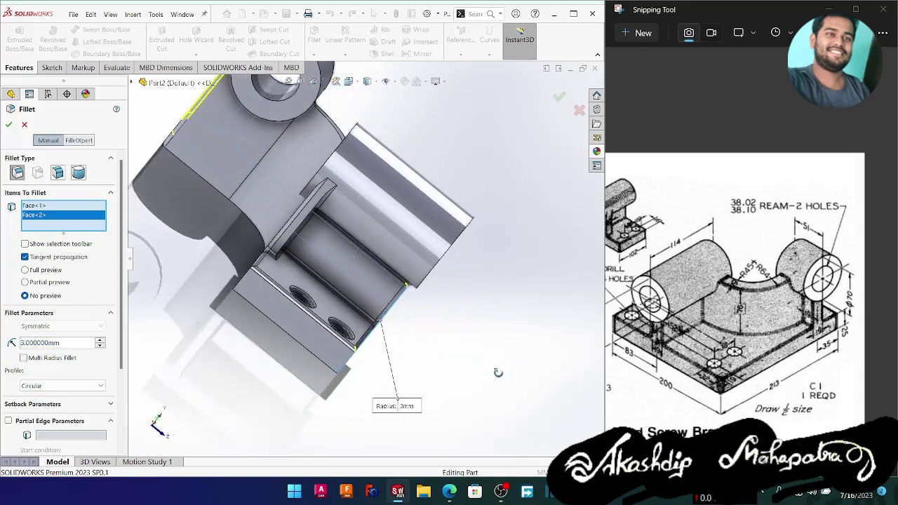
click(303, 335)
middle_drag(230, 364, 362, 373)
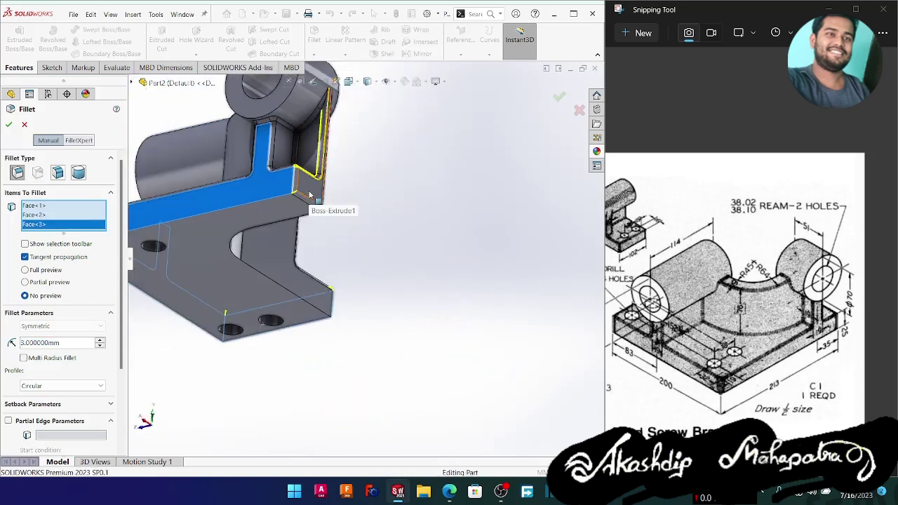
middle_drag(411, 213, 214, 236)
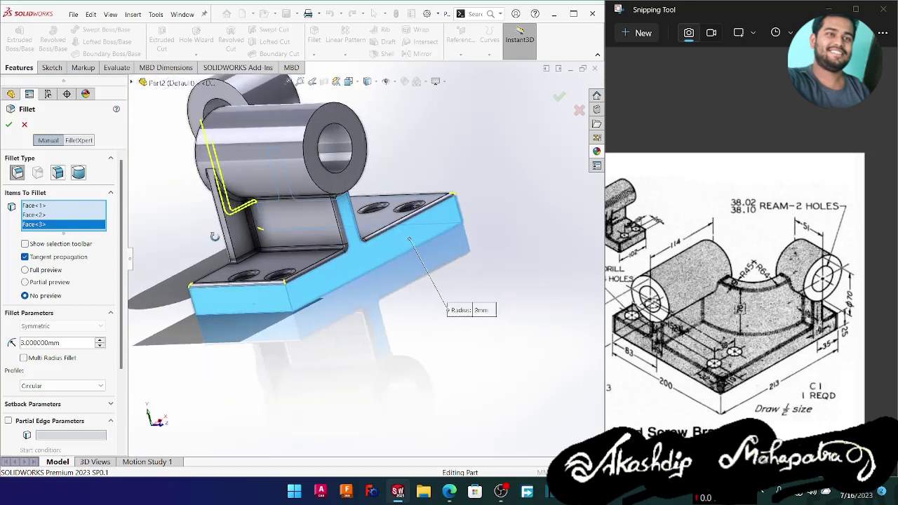
click(10, 125)
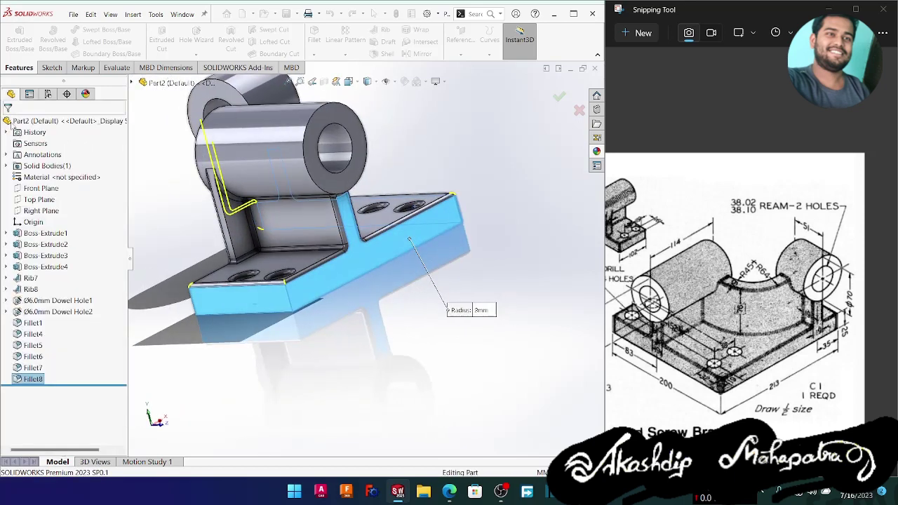
- Deselect the fillet and switch the model to the dimetric view
click(438, 368)
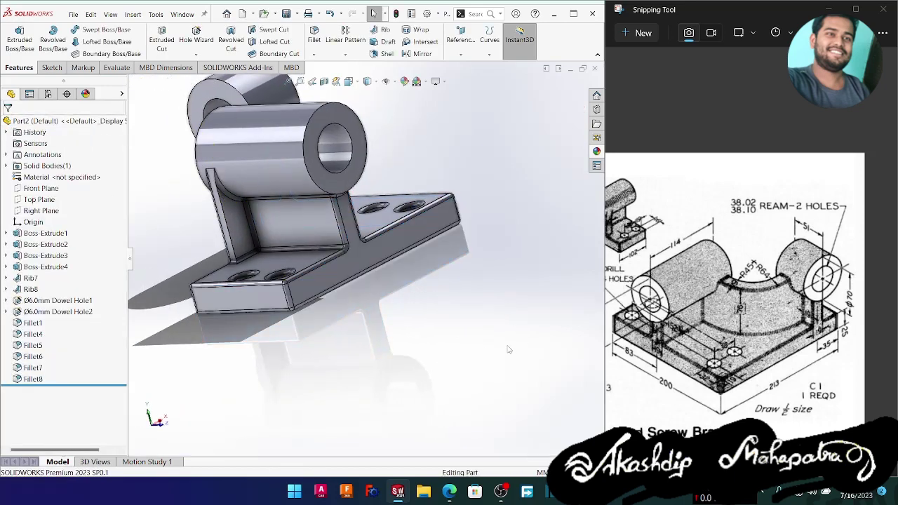
middle_drag(507, 350, 400, 356)
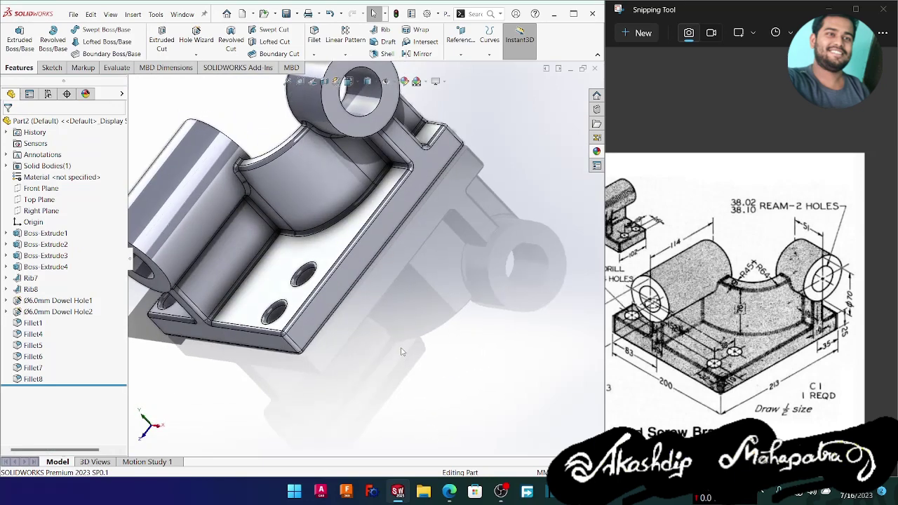
key(space)
click(498, 385)
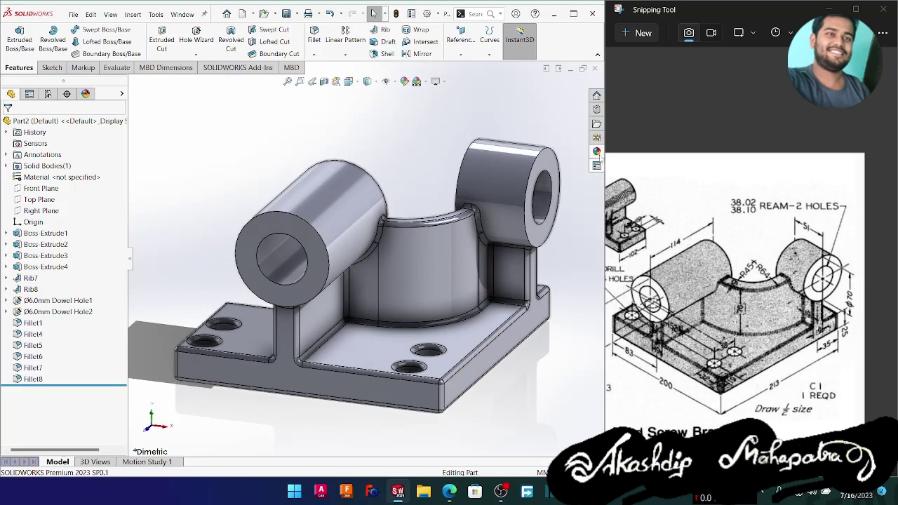
- Apply satin finish copper to the whole part and list its appearances in DisplayManager
click(597, 153)
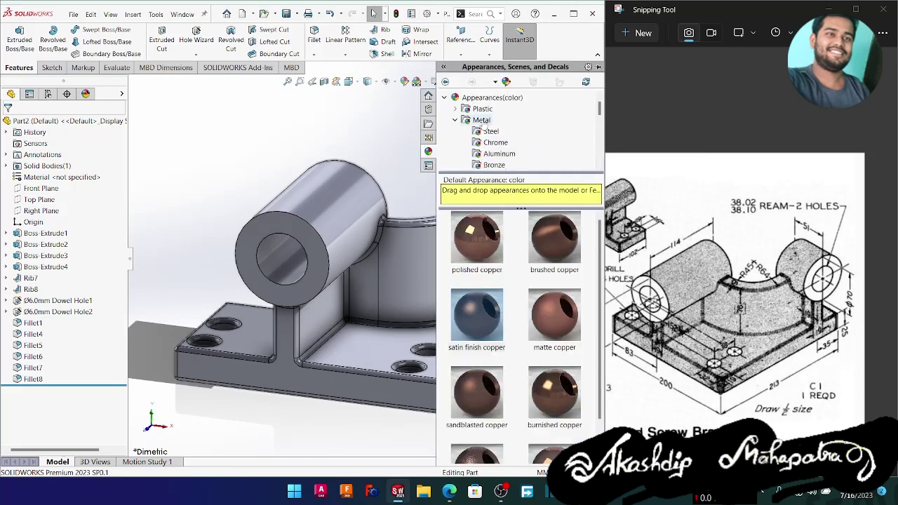
scroll(468, 130, down, 1)
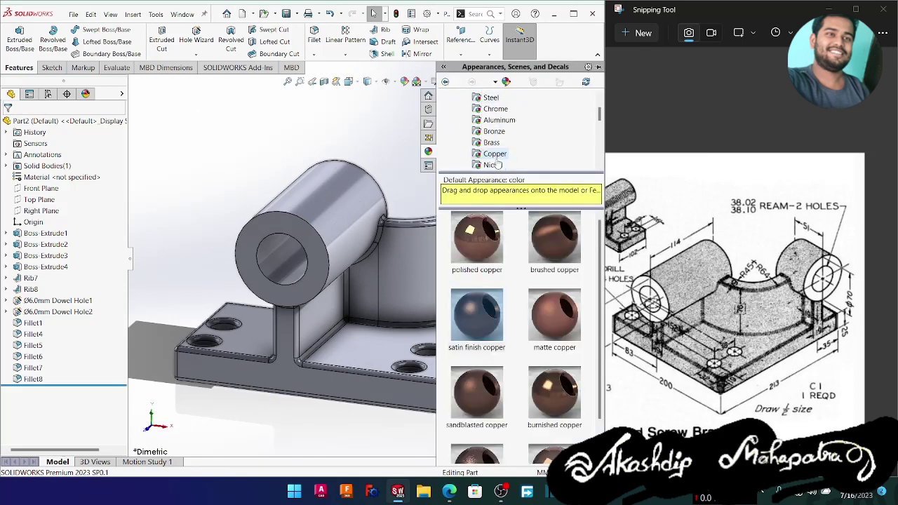
drag(476, 314, 352, 231)
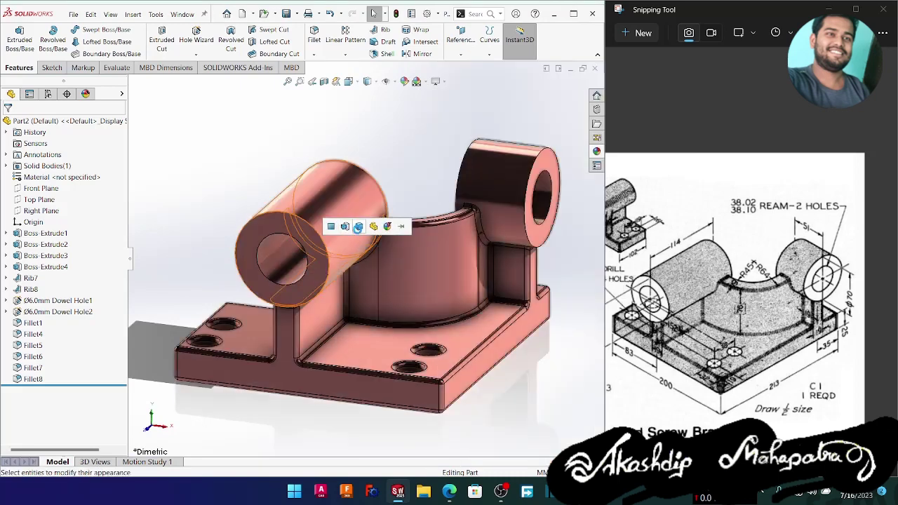
click(361, 228)
middle_drag(252, 428, 312, 449)
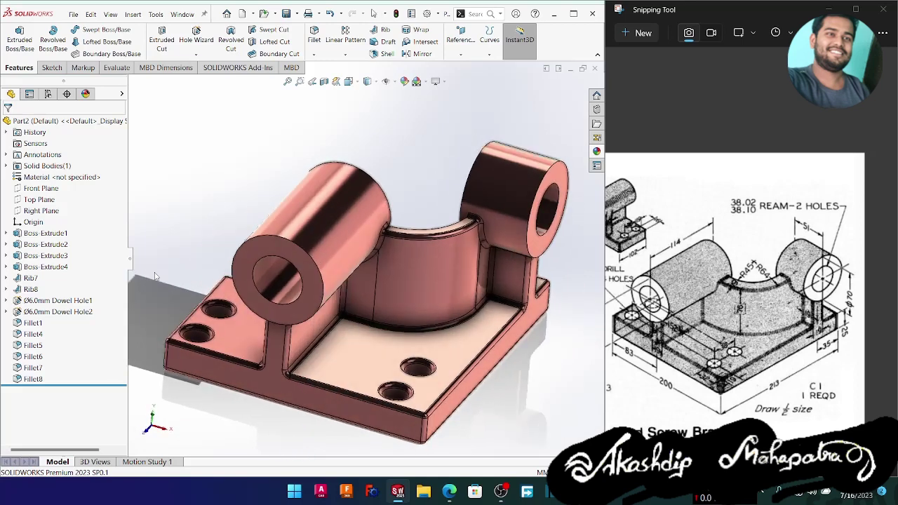
click(85, 94)
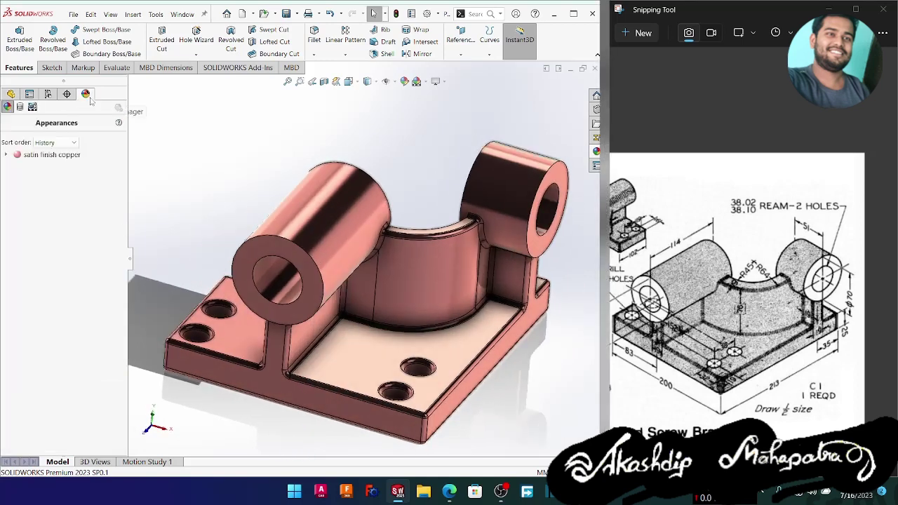
- Change the satin finish copper colour to a violet-pink tint
click(62, 155)
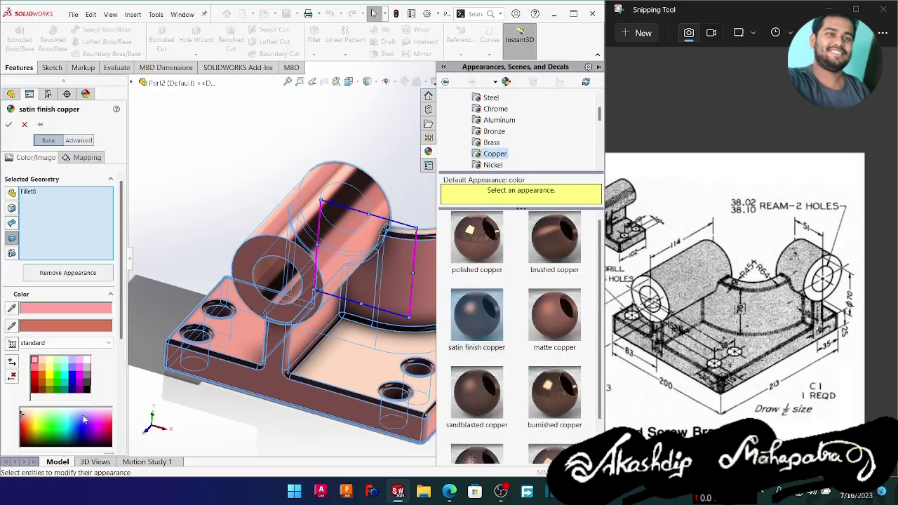
click(84, 419)
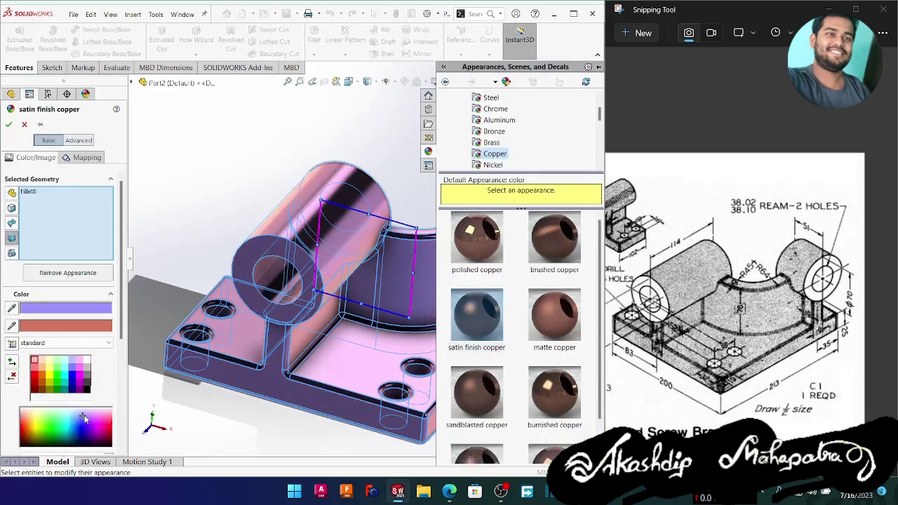
click(79, 414)
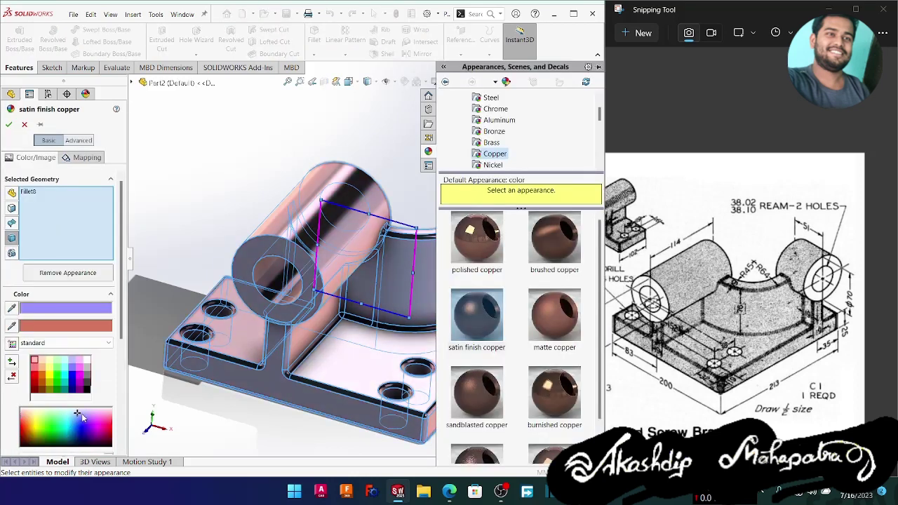
click(83, 419)
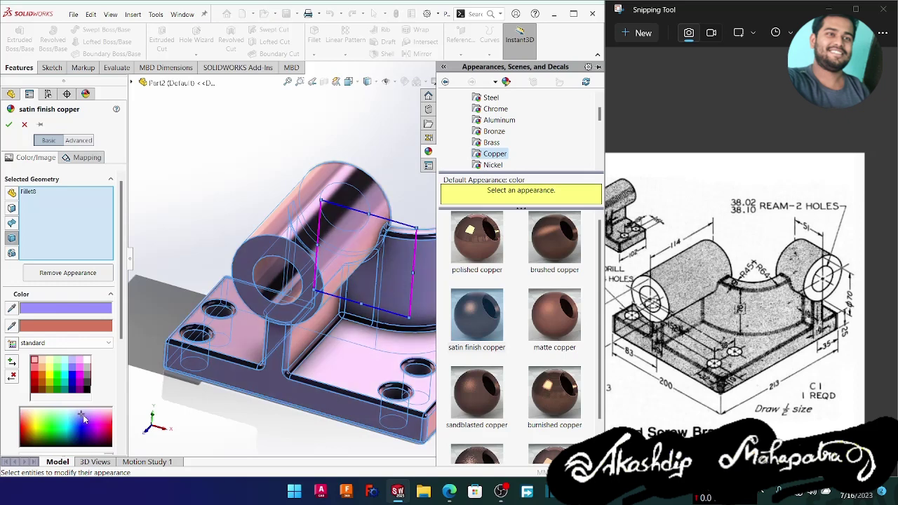
click(9, 125)
- Orbit the part and set it to the dimetric view
middle_drag(254, 201, 463, 449)
key(space)
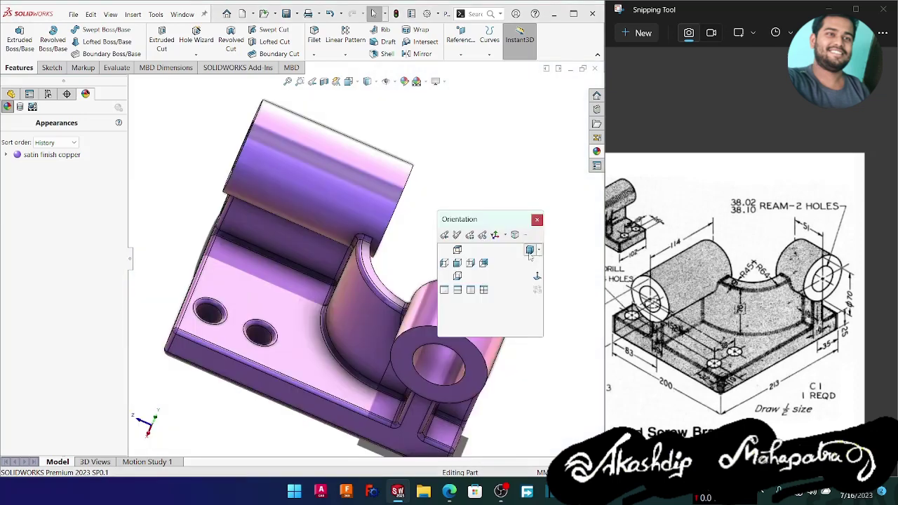
click(526, 253)
mouse_move(505, 378)
middle_down()
mouse_move(477, 400)
mouse_move(508, 403)
mouse_move(509, 394)
middle_up()
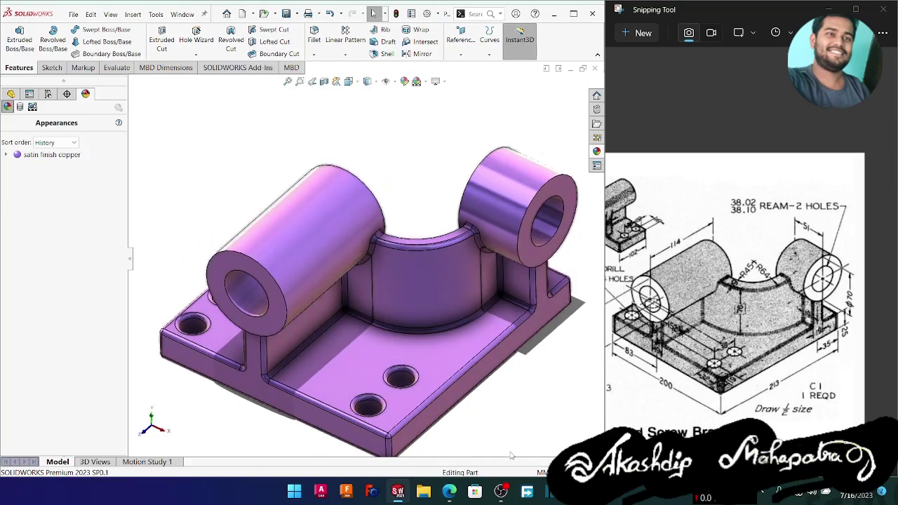